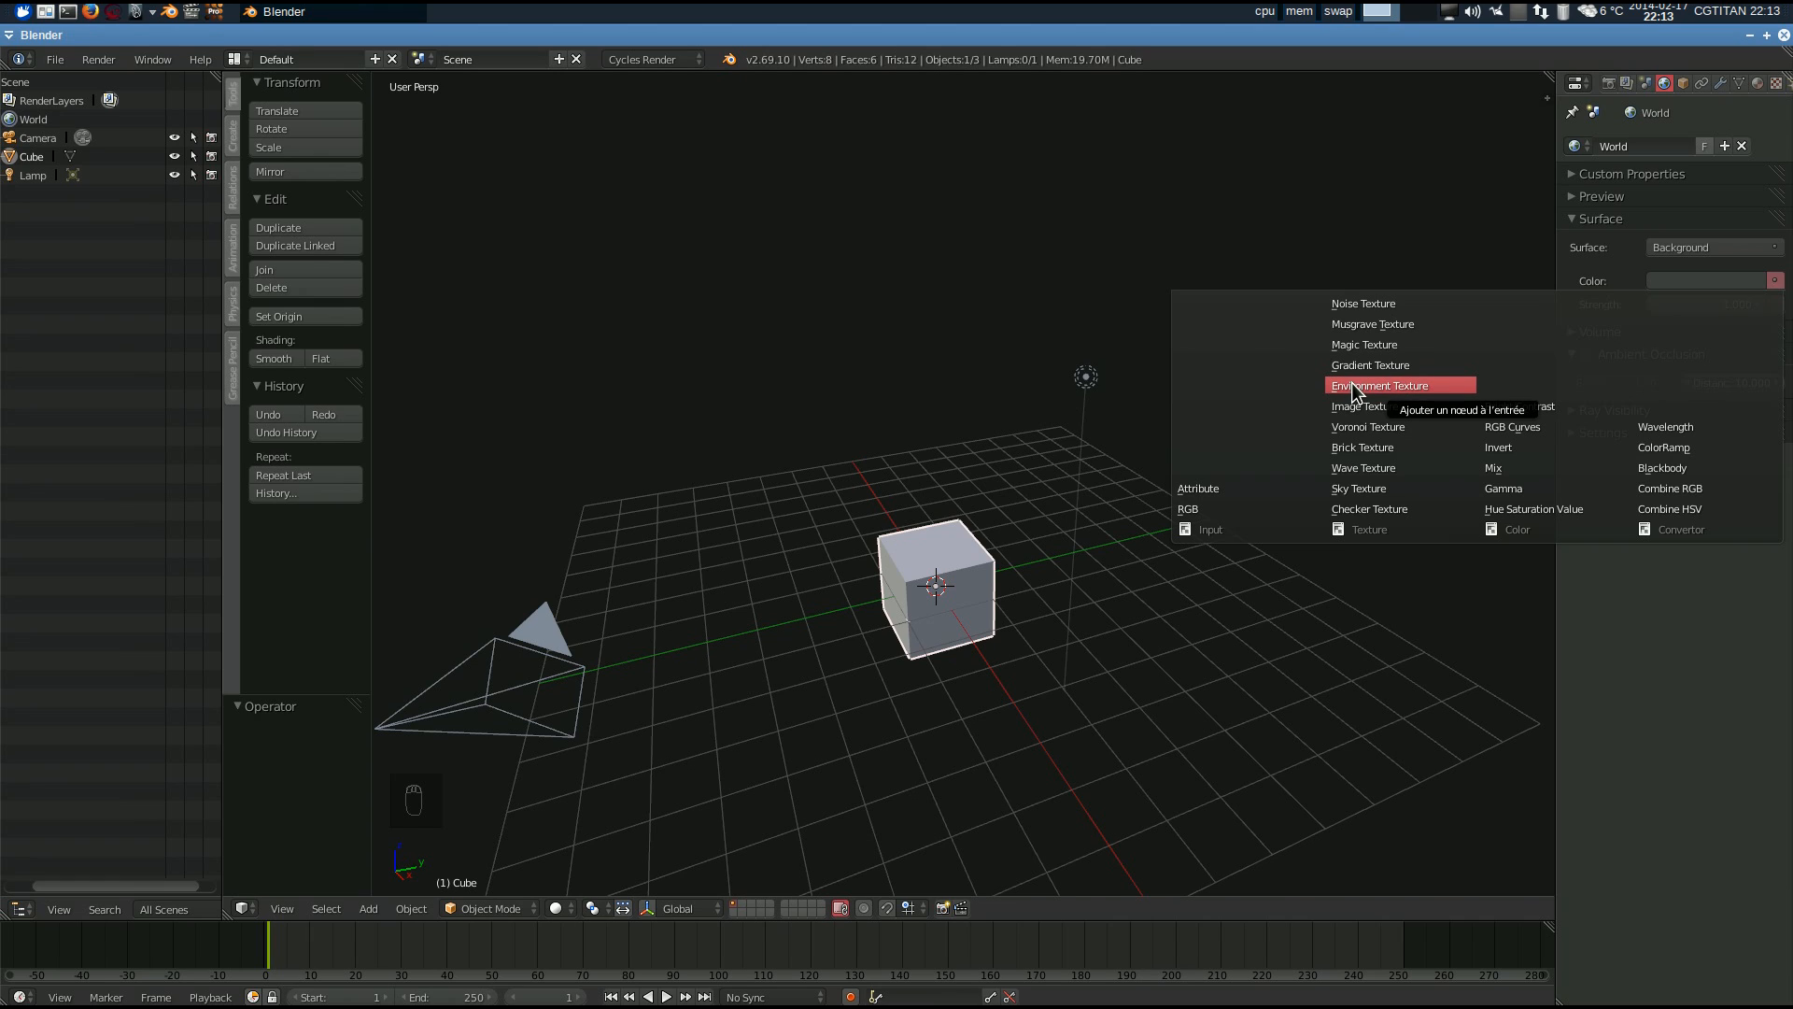
- Assign a Sky Texture to the world color, and split the 3D view to place a Node Editor above it
click(1349, 485)
drag(1549, 75, 1513, 420)
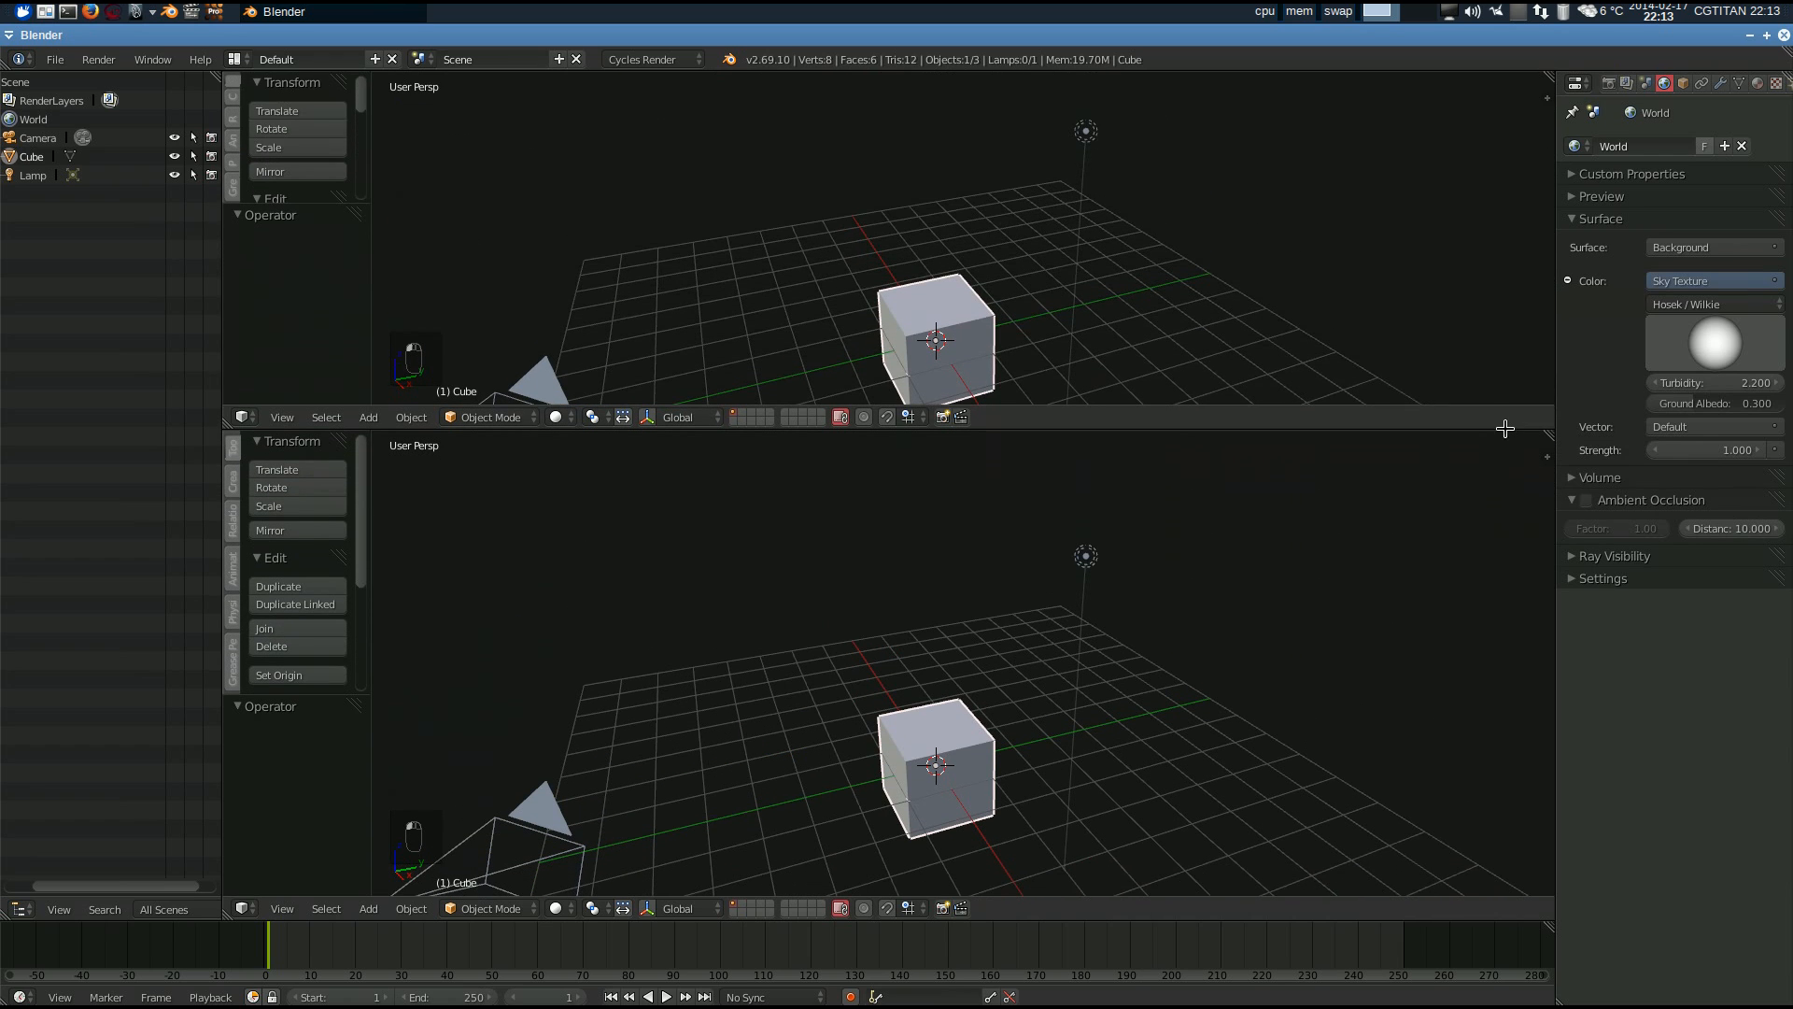
click(243, 418)
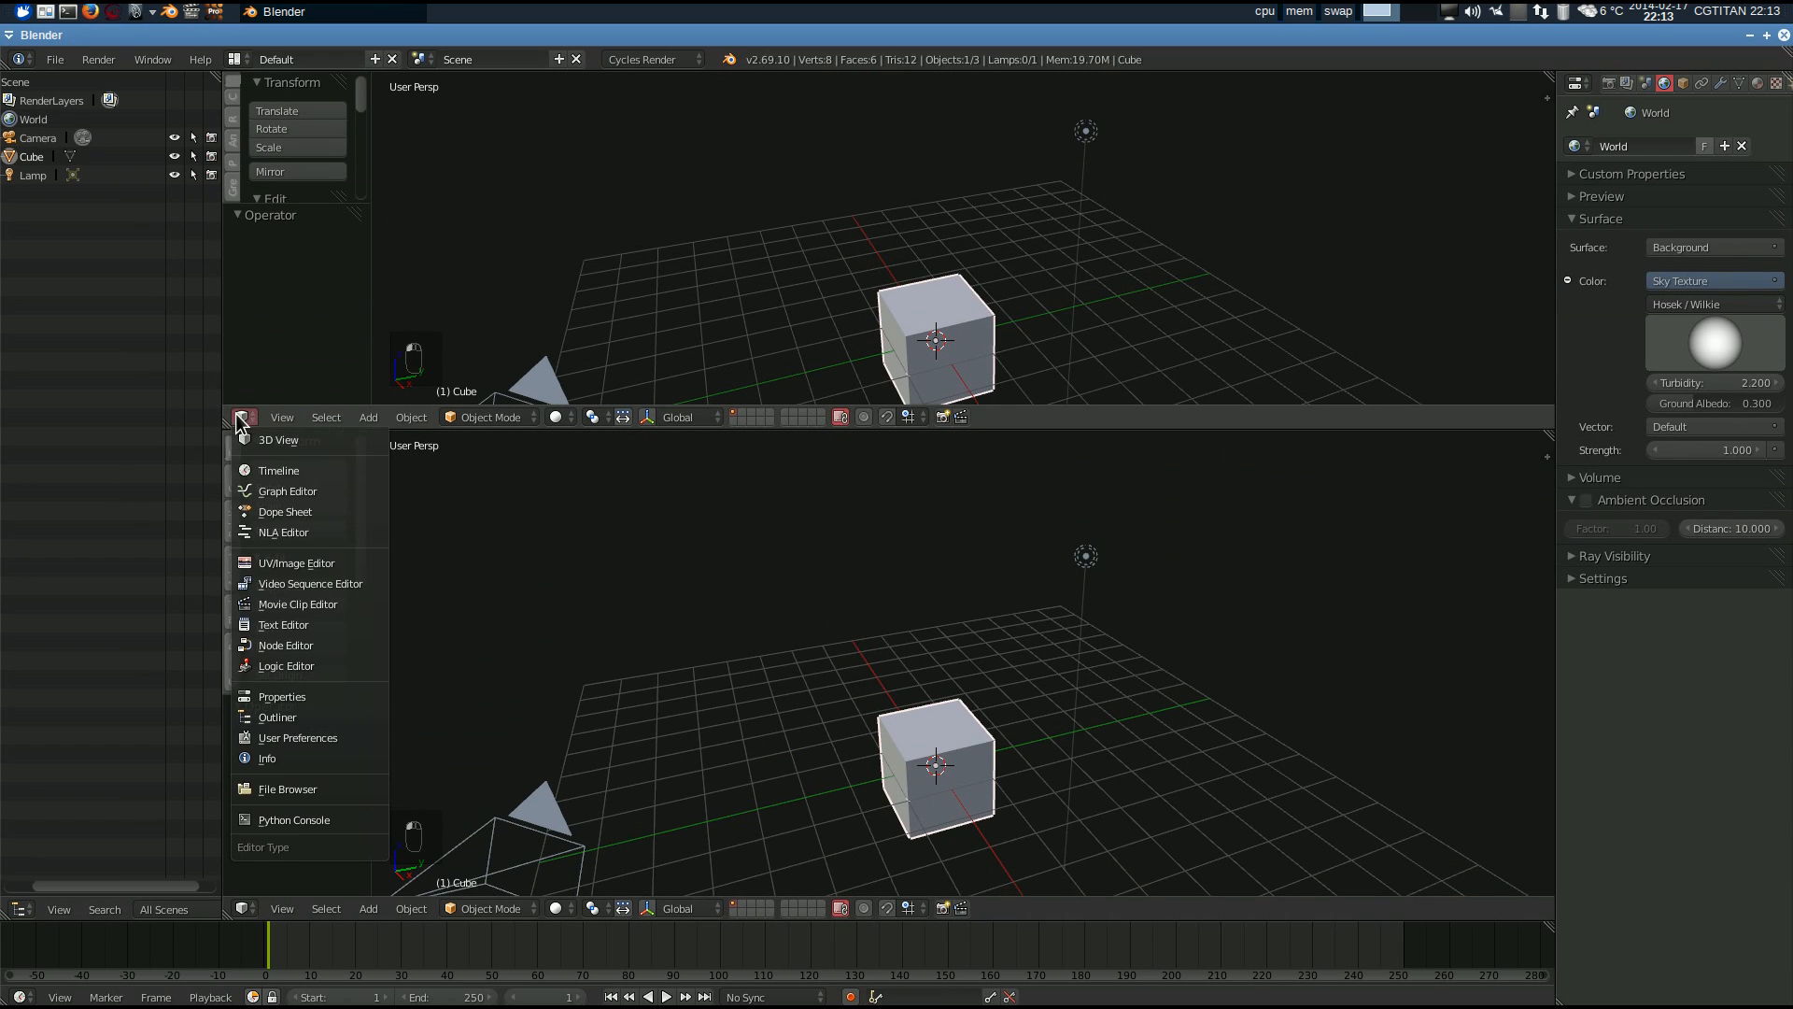
click(272, 645)
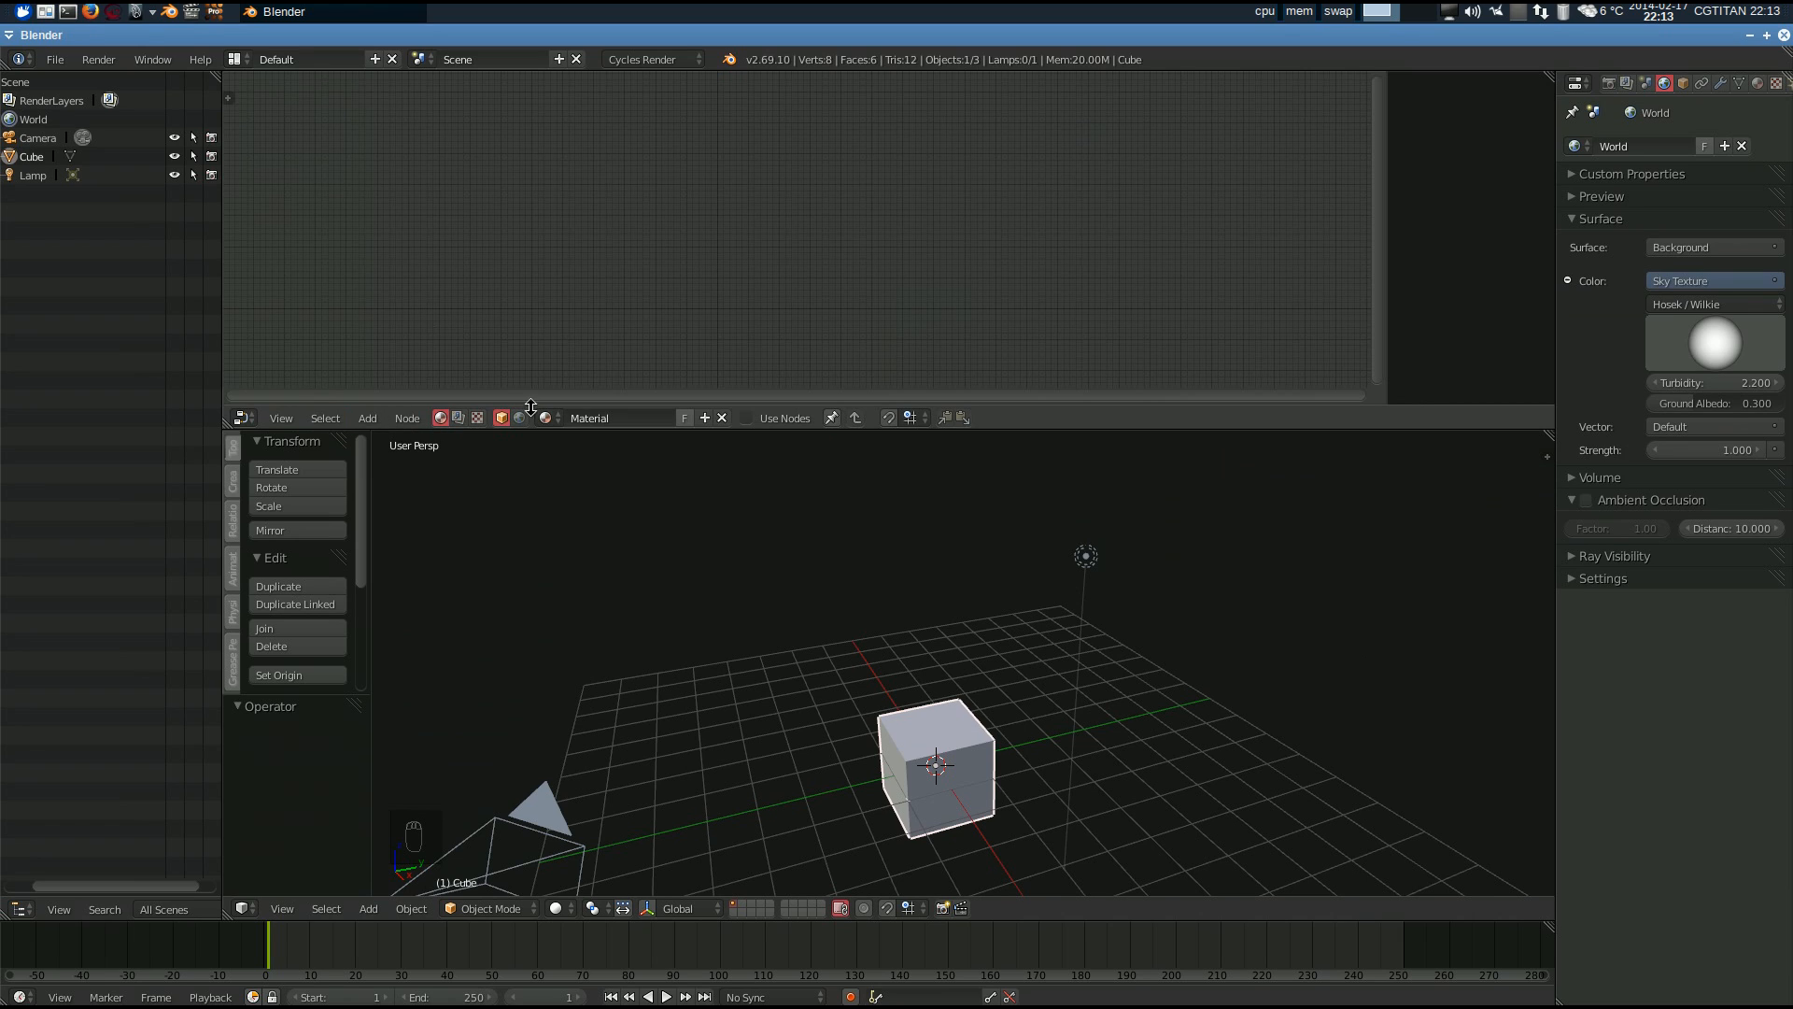
- Enable Use Nodes for the material and the compositing tree, and show the world shader nodes in the Node Editor
click(748, 418)
click(458, 417)
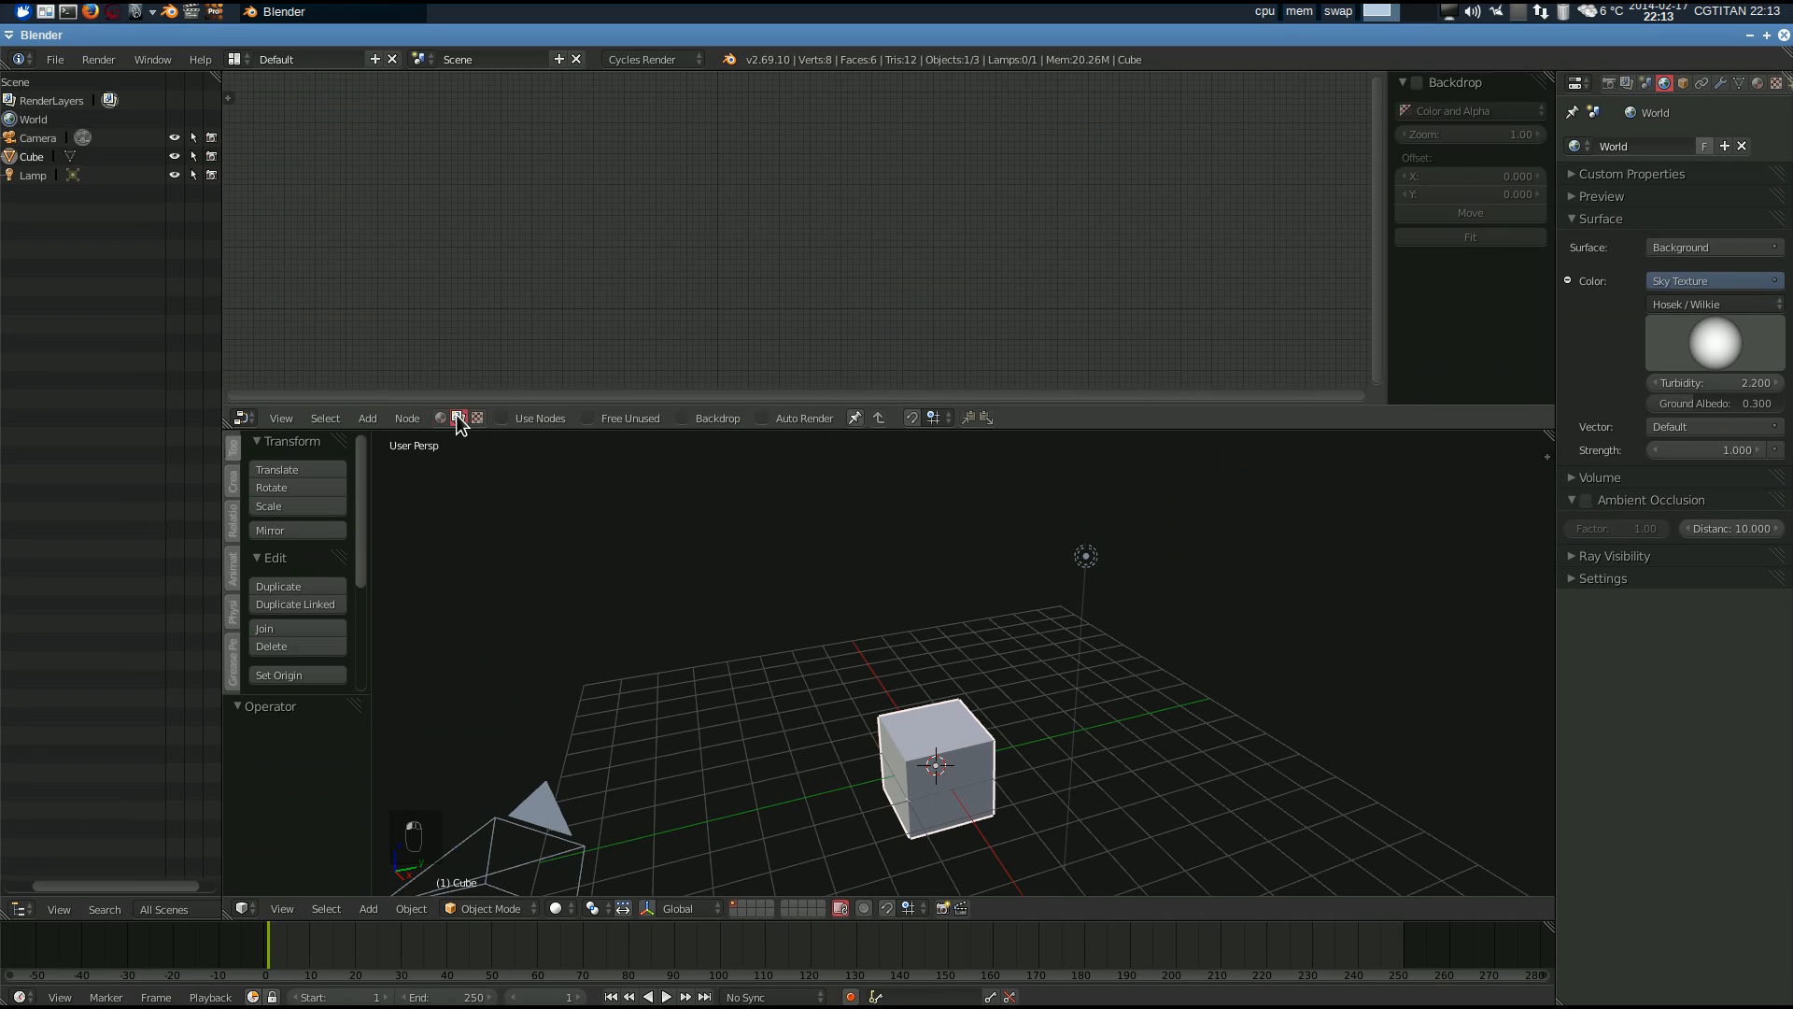
click(518, 417)
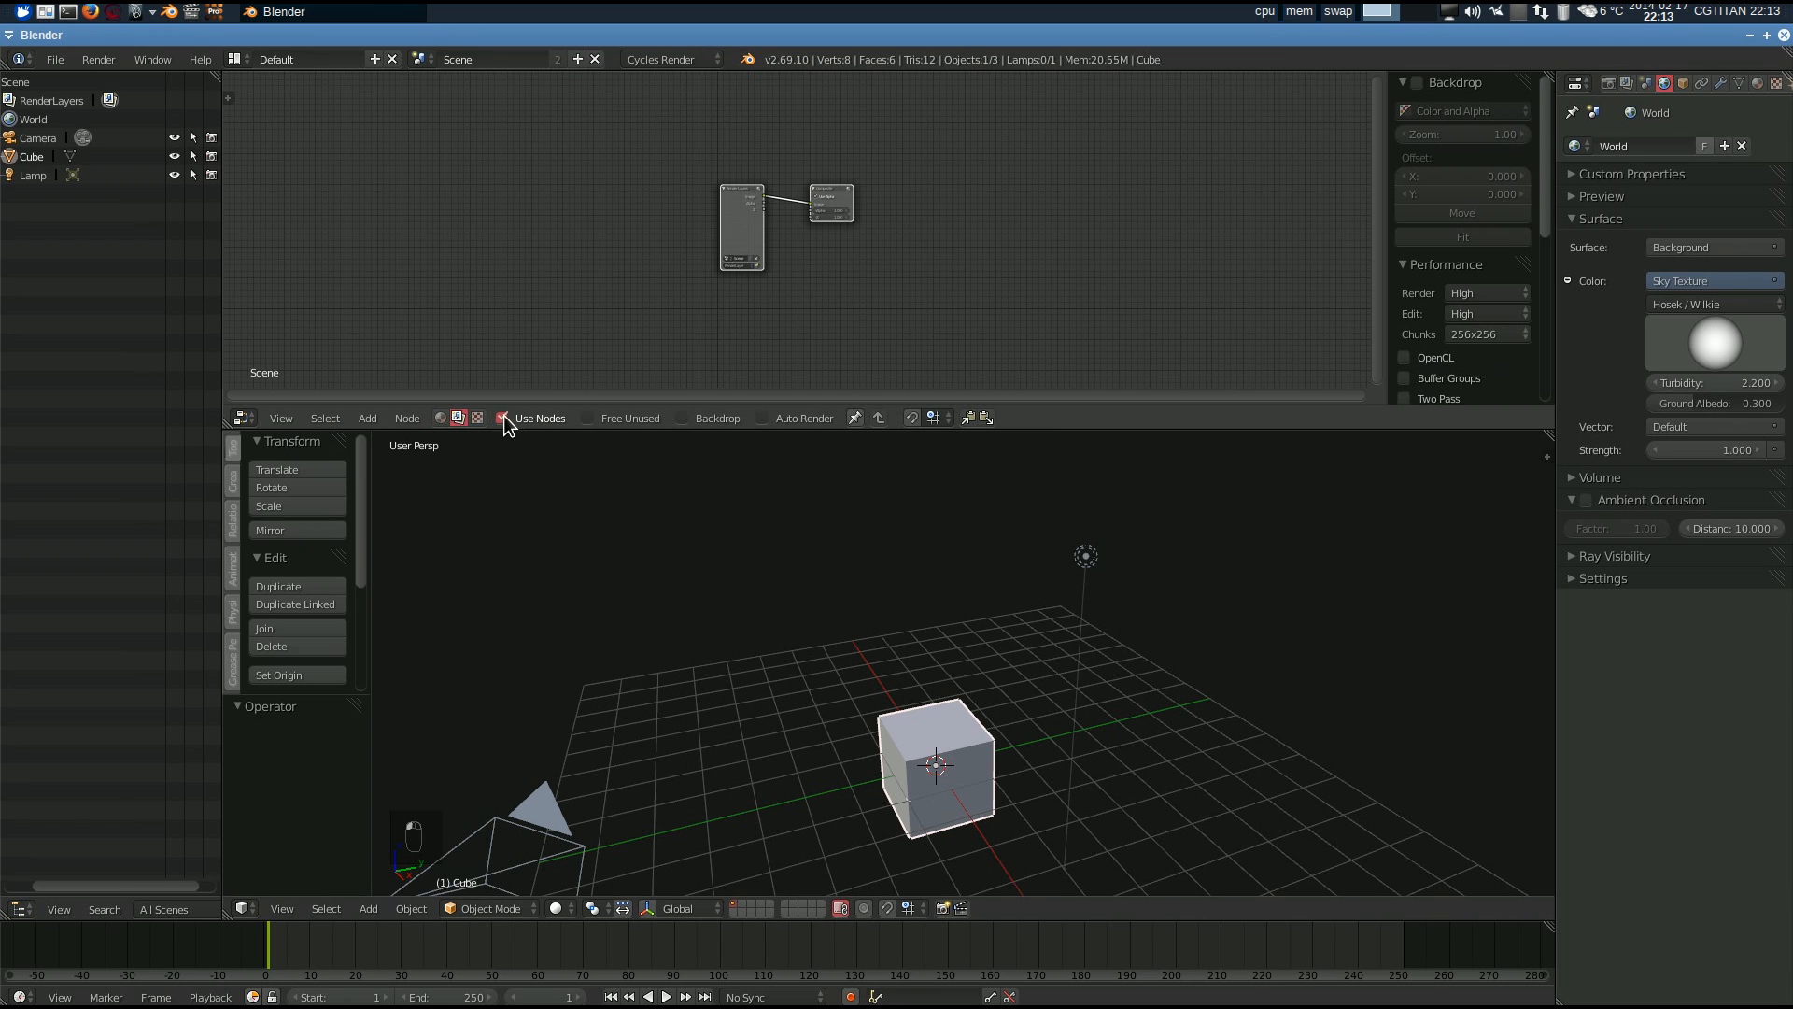
click(440, 418)
click(519, 418)
- Move the Sky Texture node lower and farther from the Background node, nudging the Background and World Output nodes slightly
scroll(701, 256, up, 4)
middle_drag(686, 267, 932, 246)
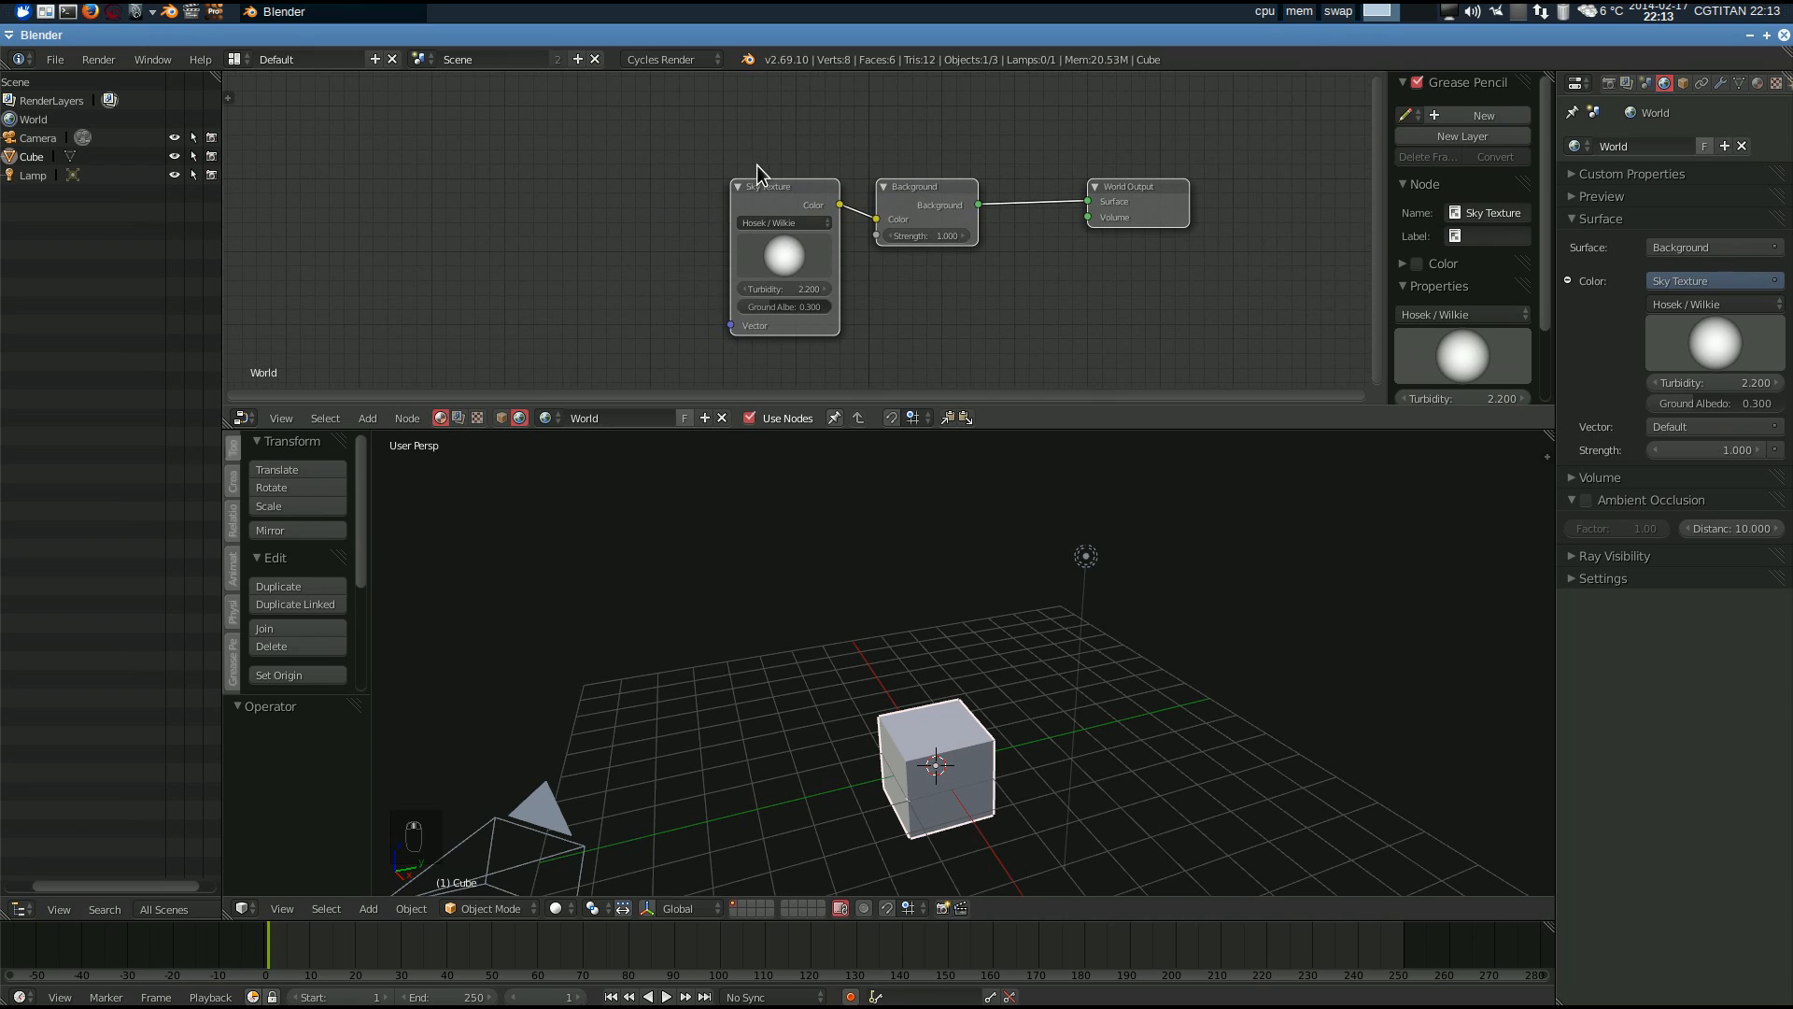
drag(744, 186, 657, 233)
drag(937, 188, 933, 184)
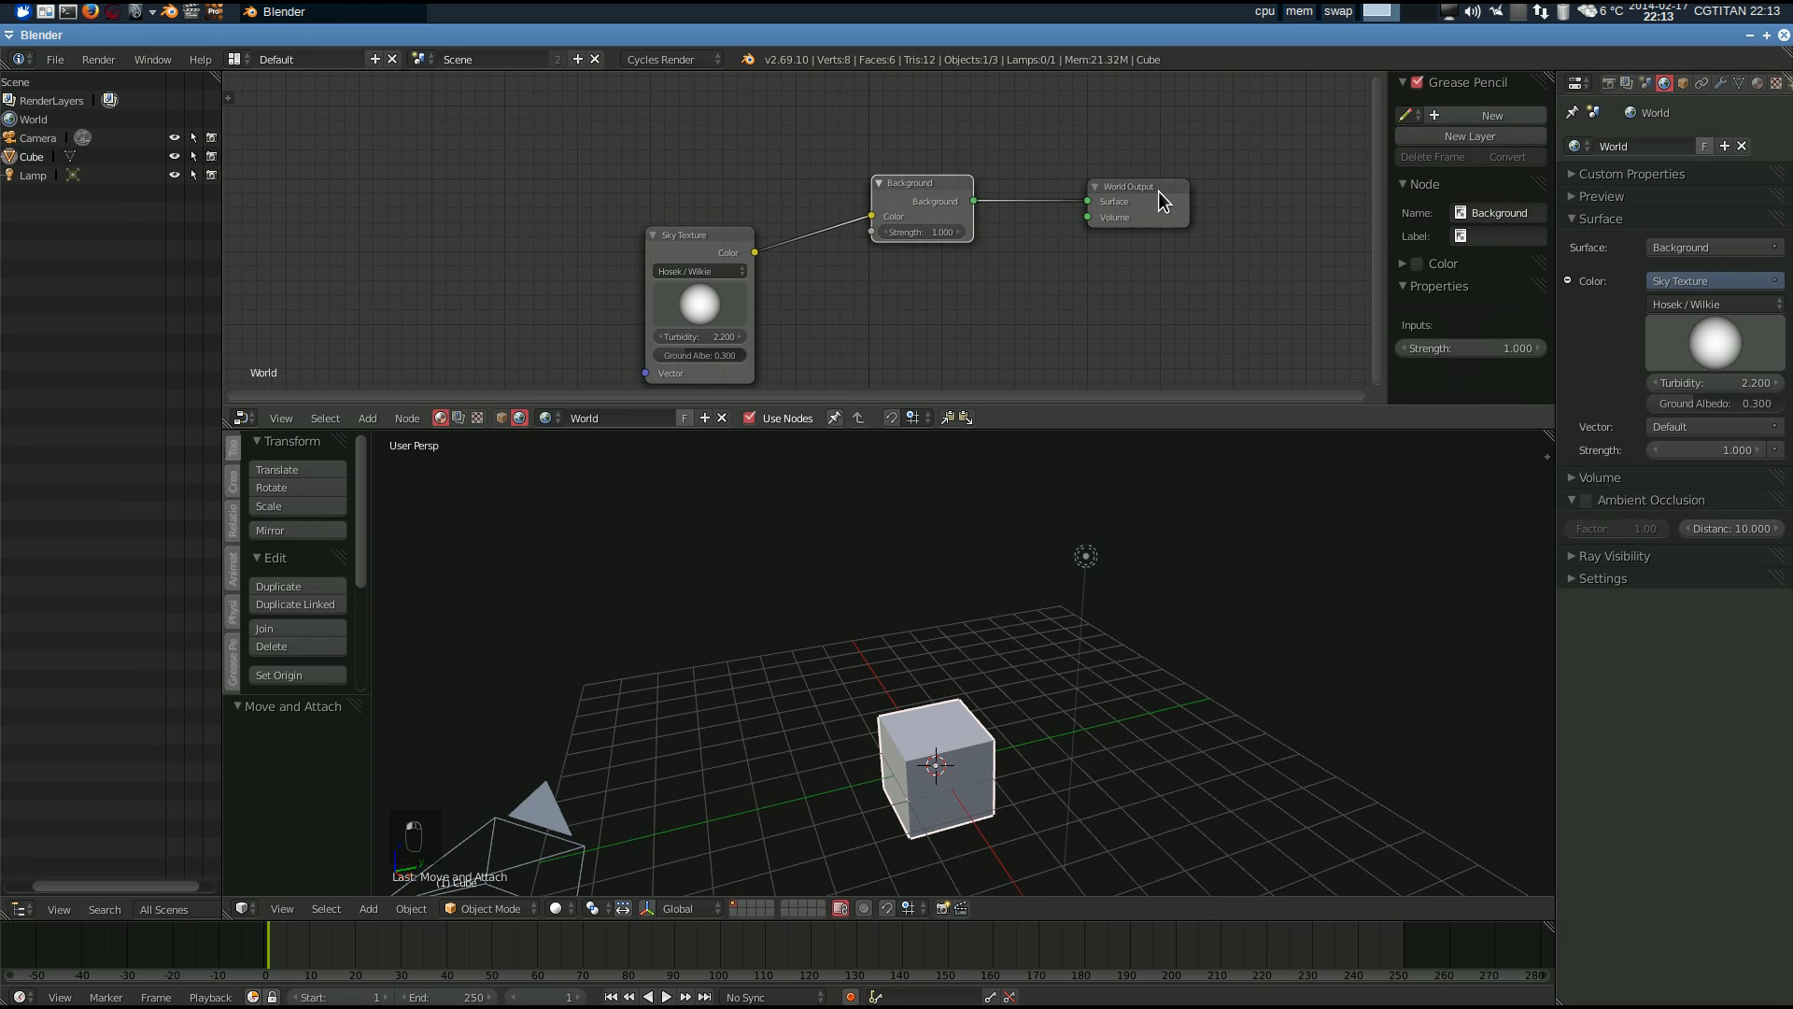
drag(1161, 200, 1159, 198)
- Set the 3D view's shading to Rendered, and check the render device setting before returning to the world settings
click(558, 908)
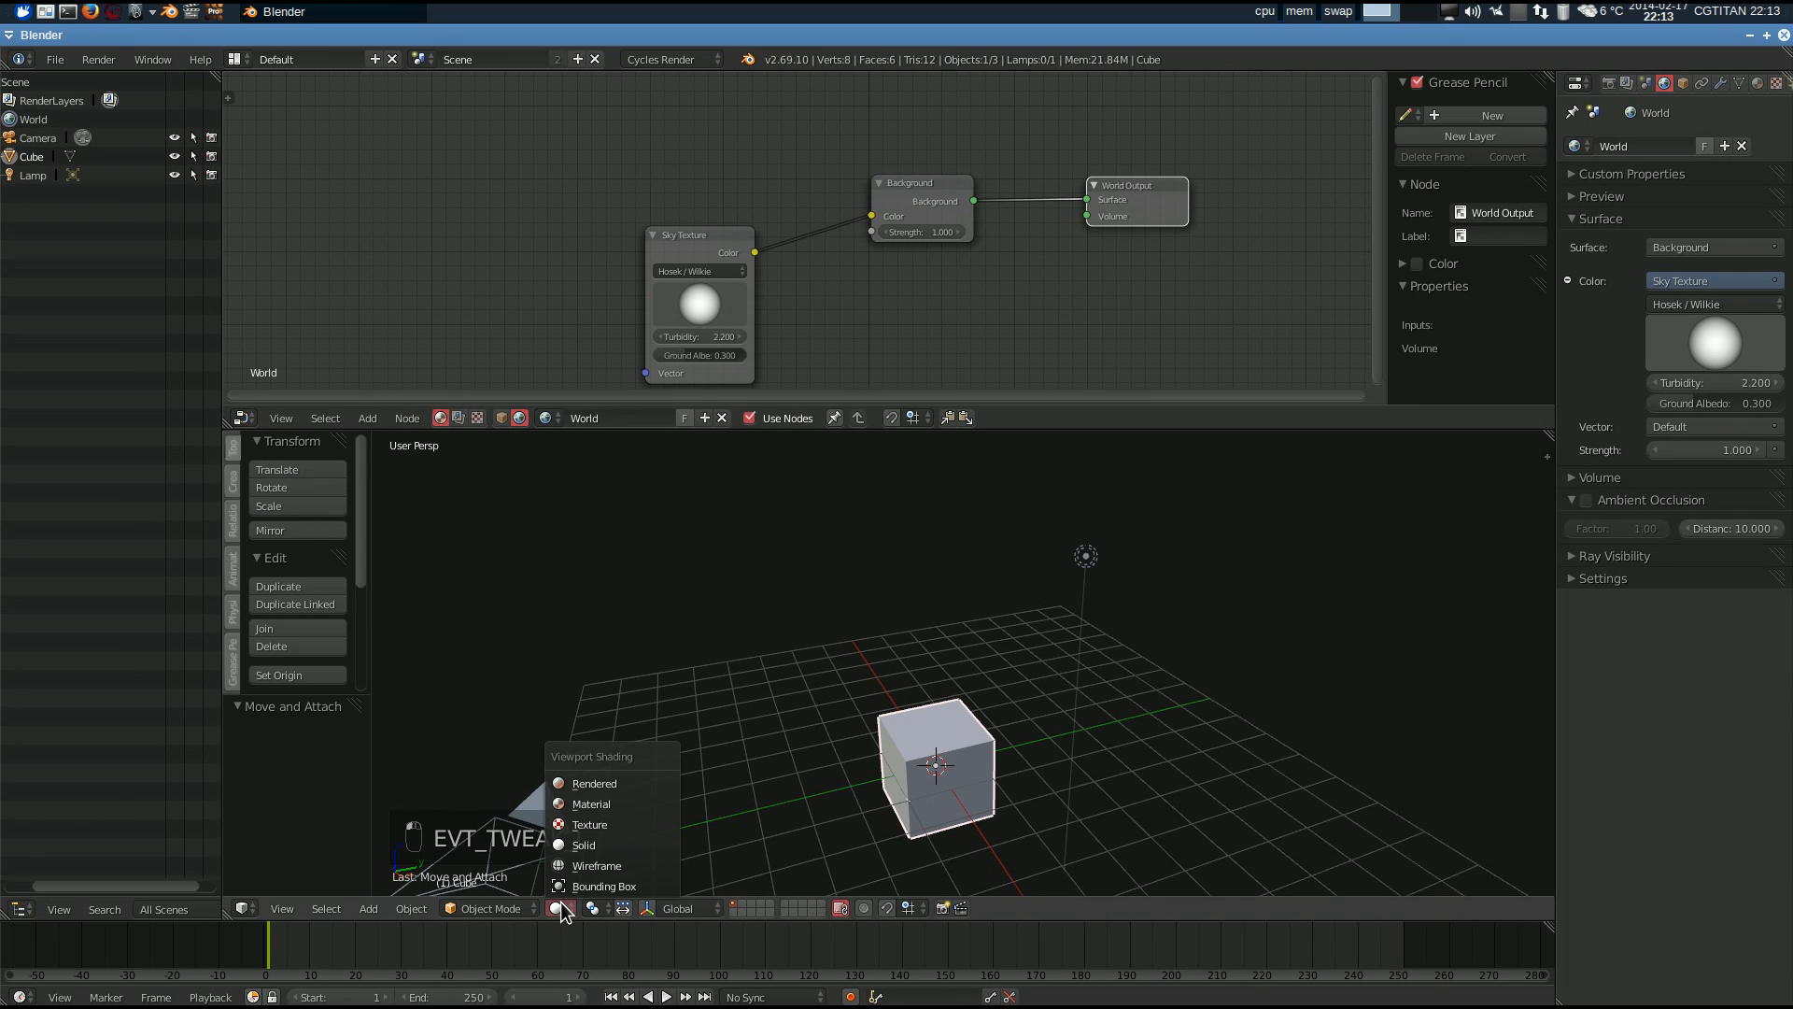
click(605, 782)
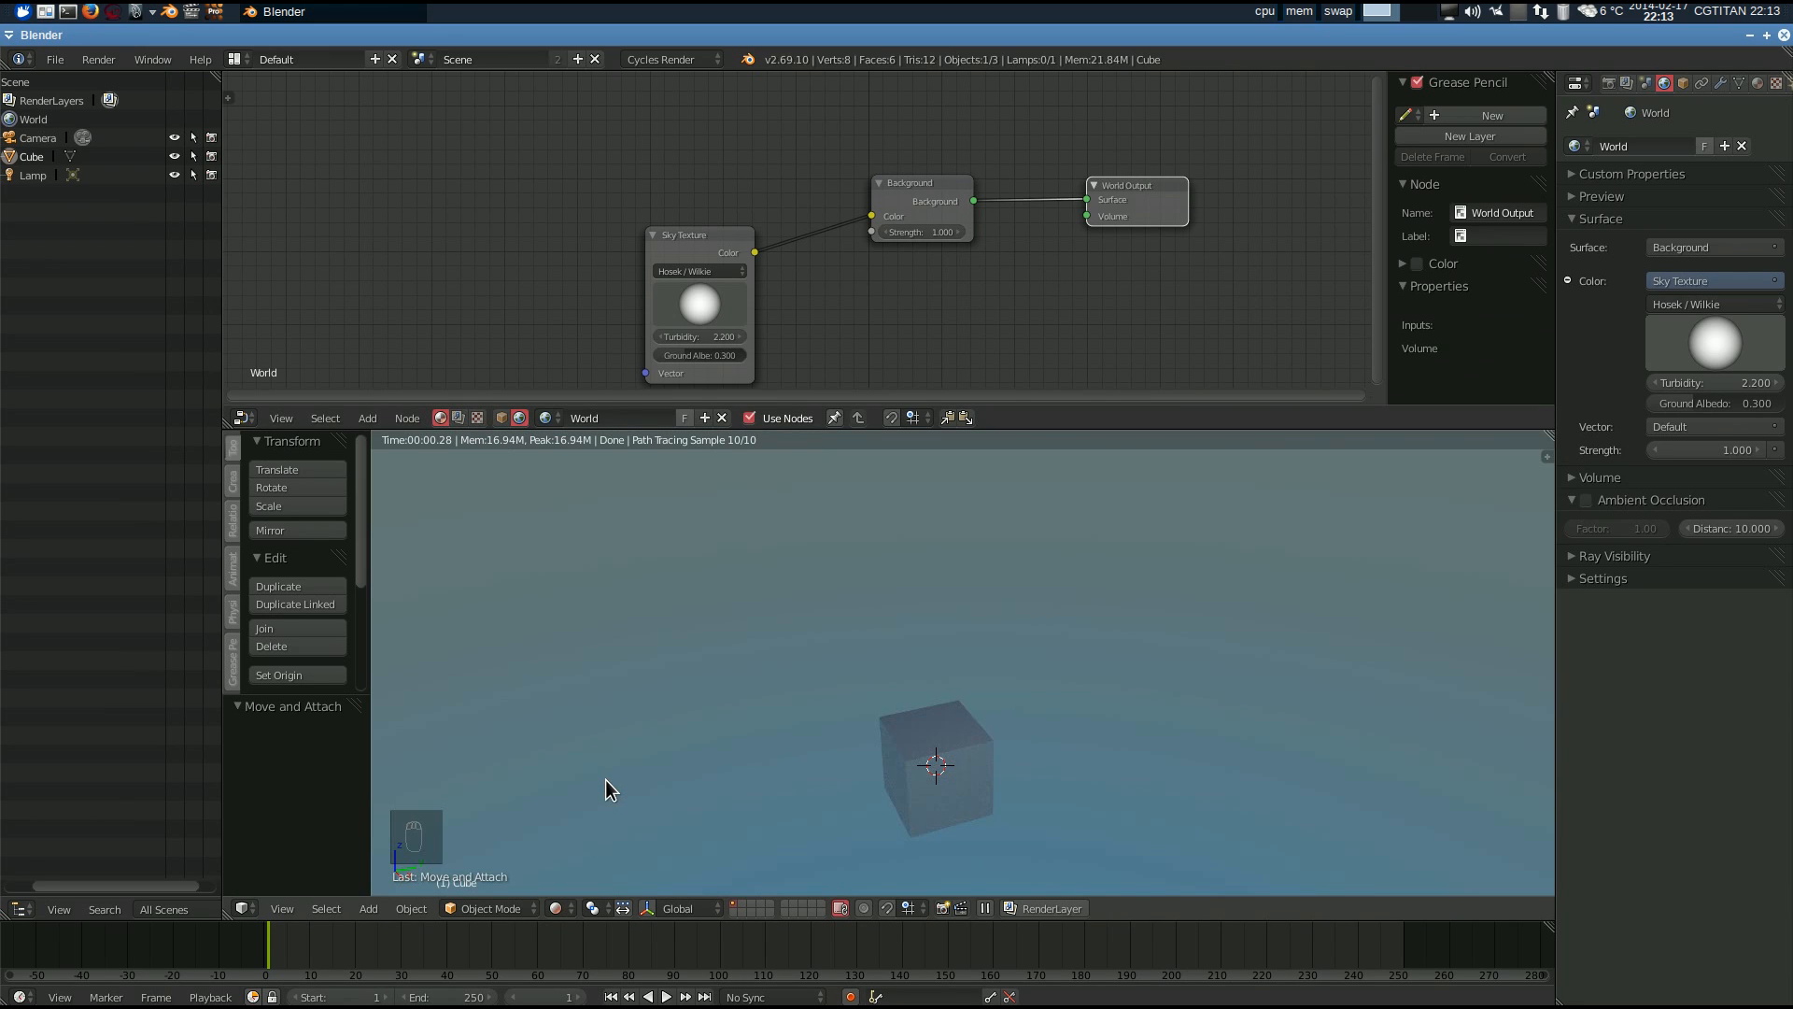
click(1608, 83)
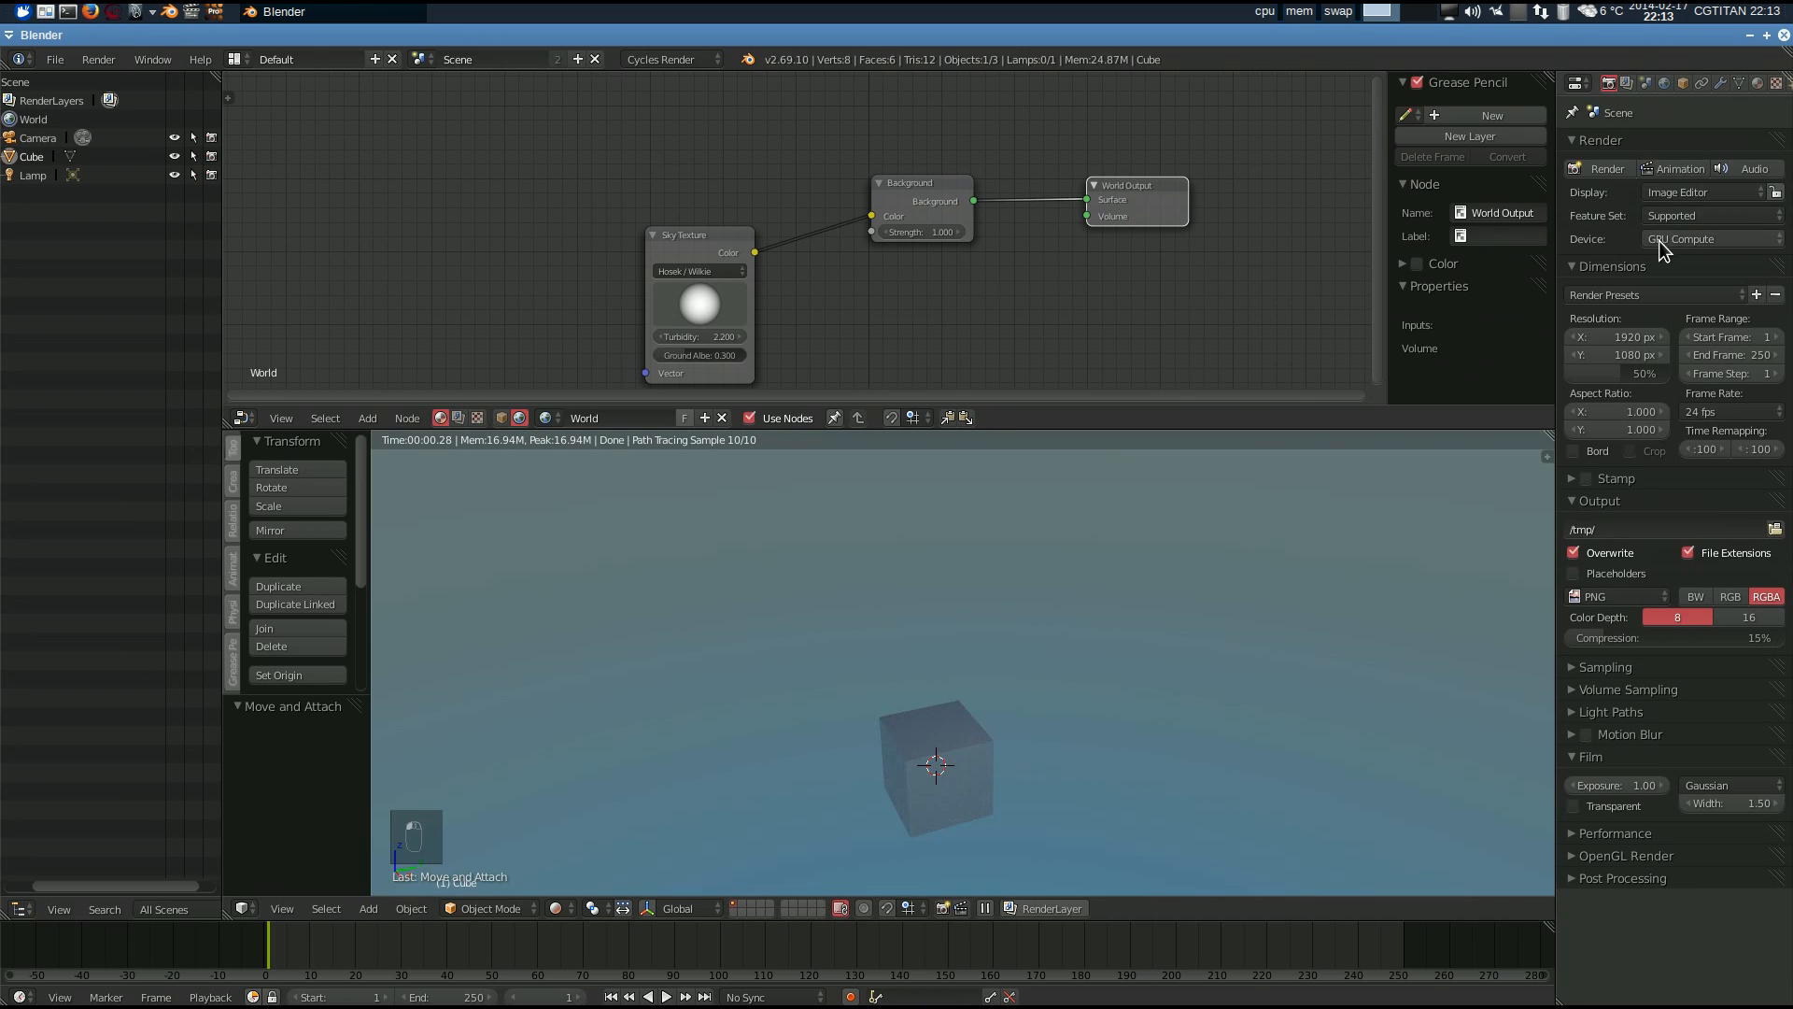
click(1664, 82)
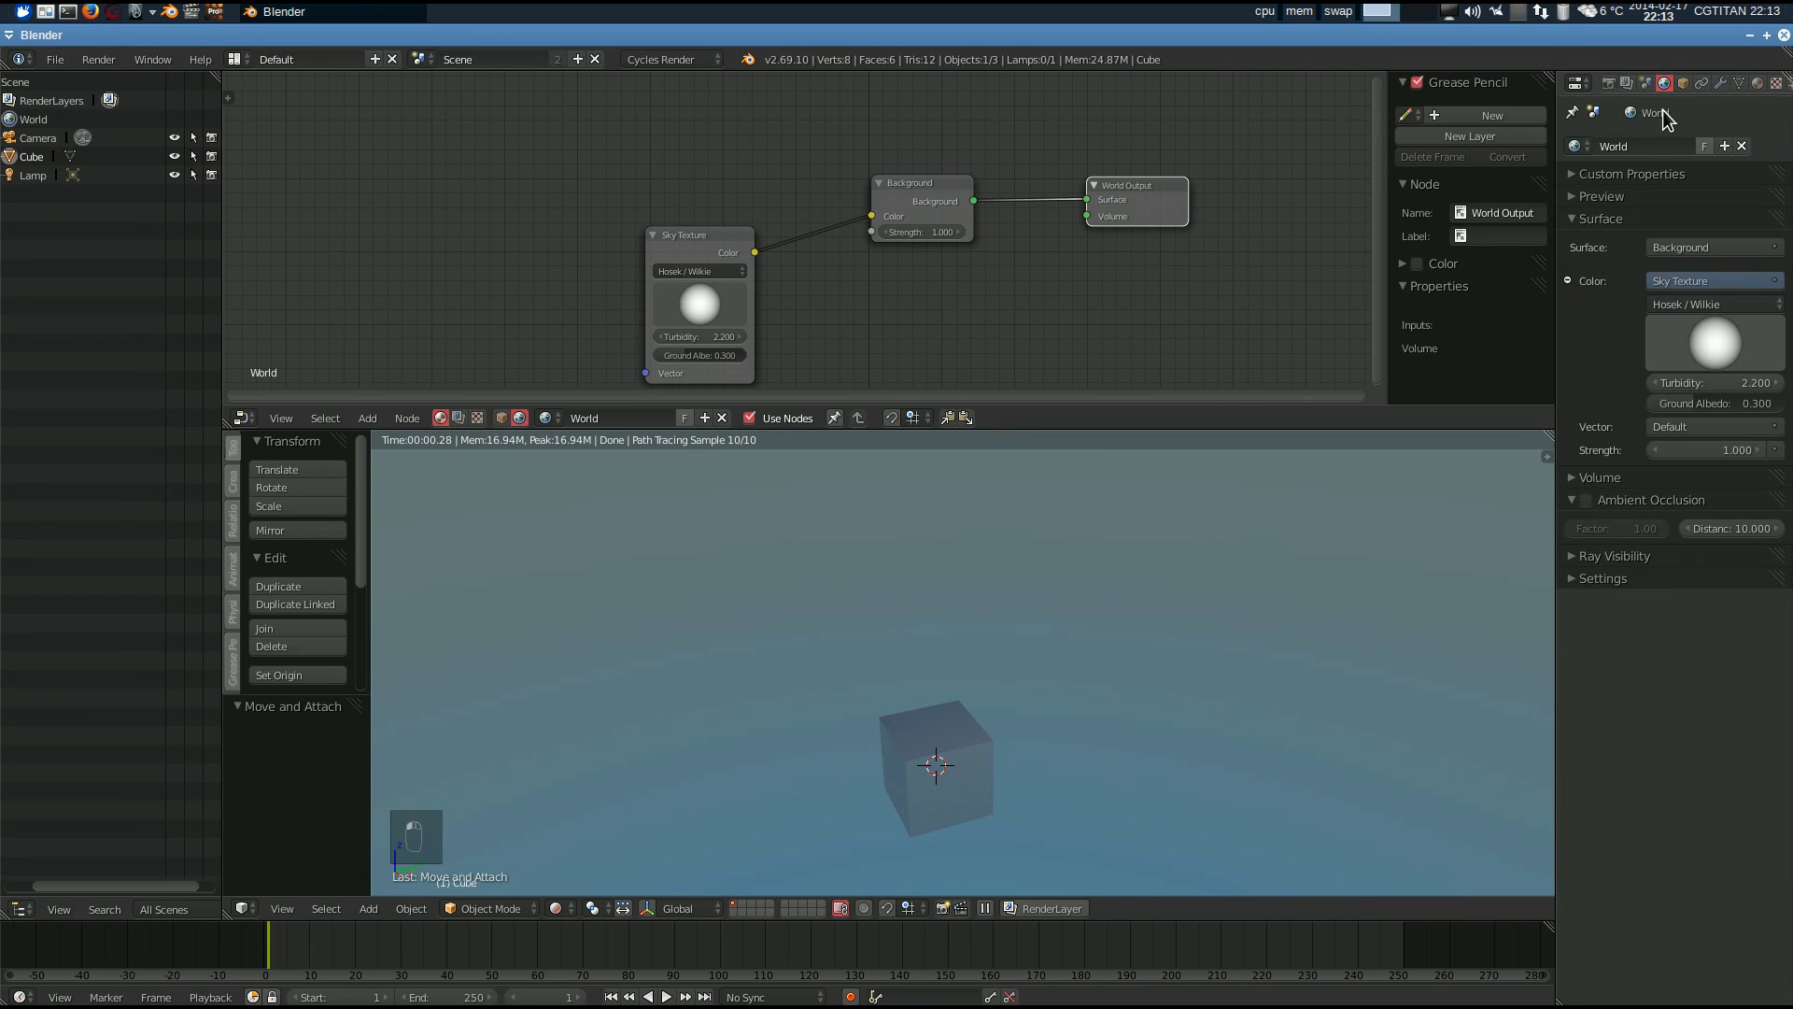
middle_drag(785, 674, 896, 618)
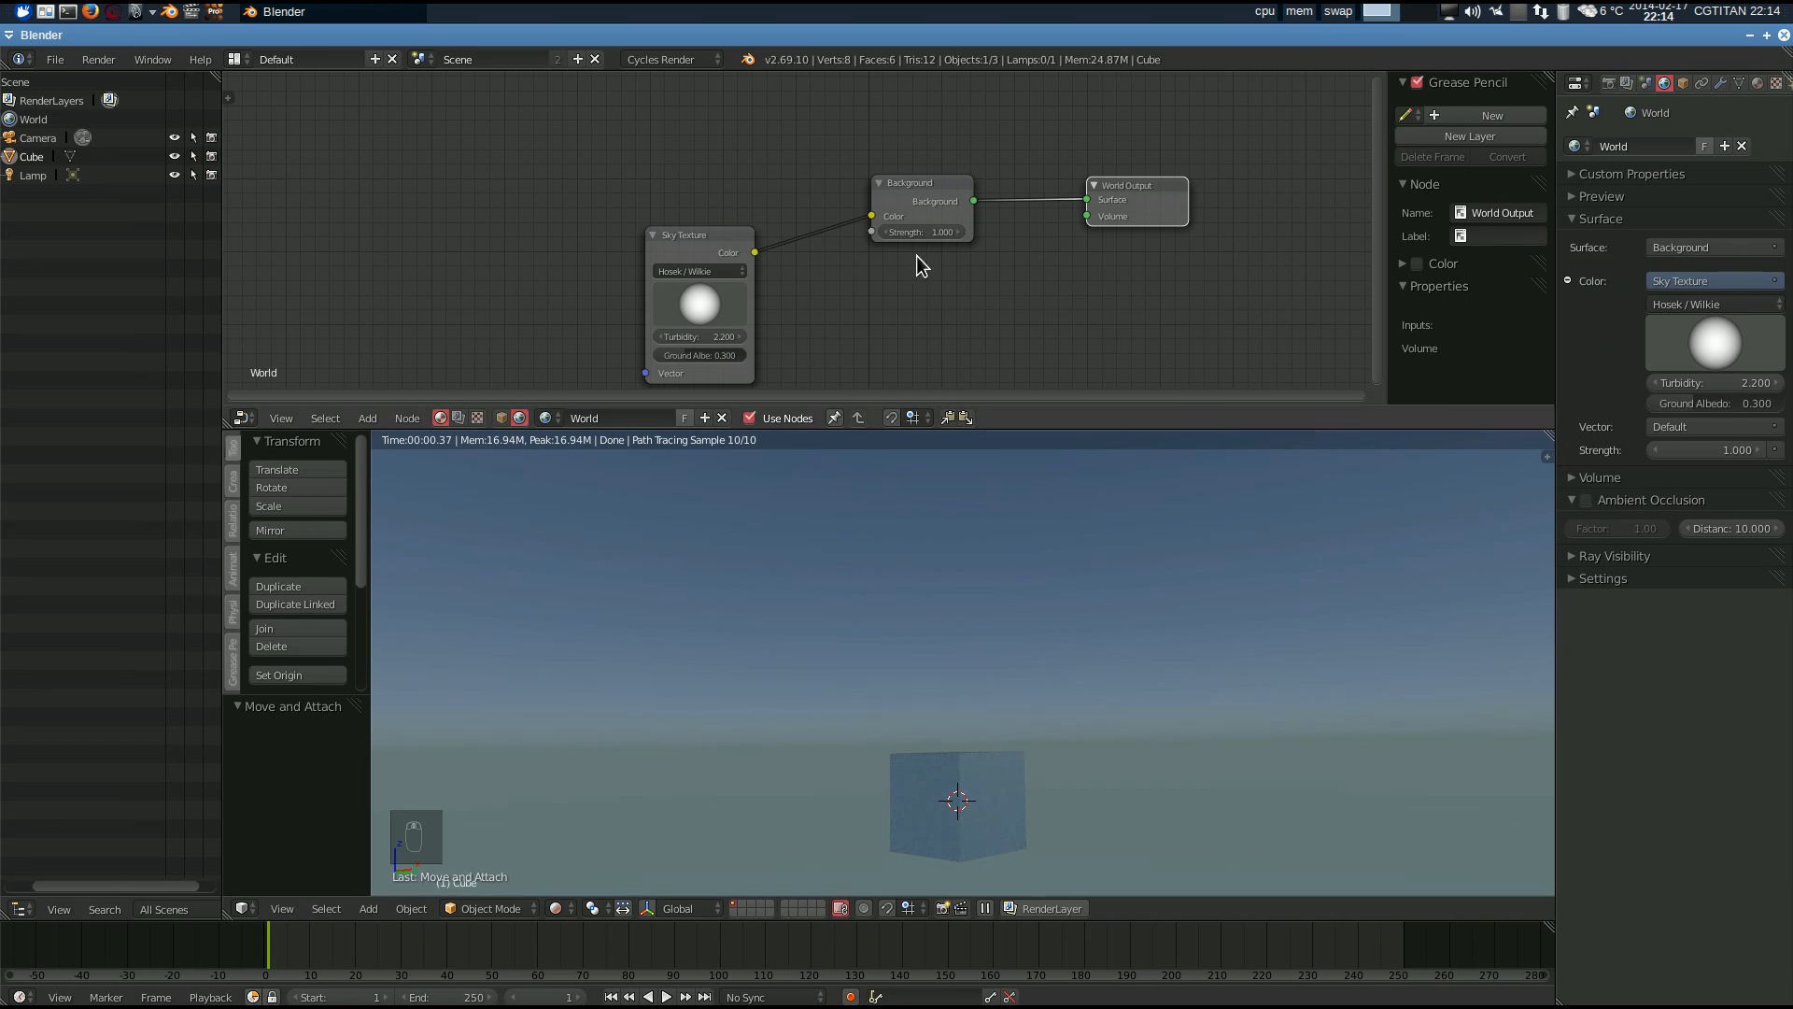
- Lower the Sky Texture node slightly and raise the Background and World Output nodes to form a diagonal chain
drag(670, 250, 677, 273)
click(937, 184)
drag(930, 172, 894, 154)
drag(910, 191, 878, 175)
drag(1130, 196, 1102, 145)
middle_drag(926, 262, 1041, 265)
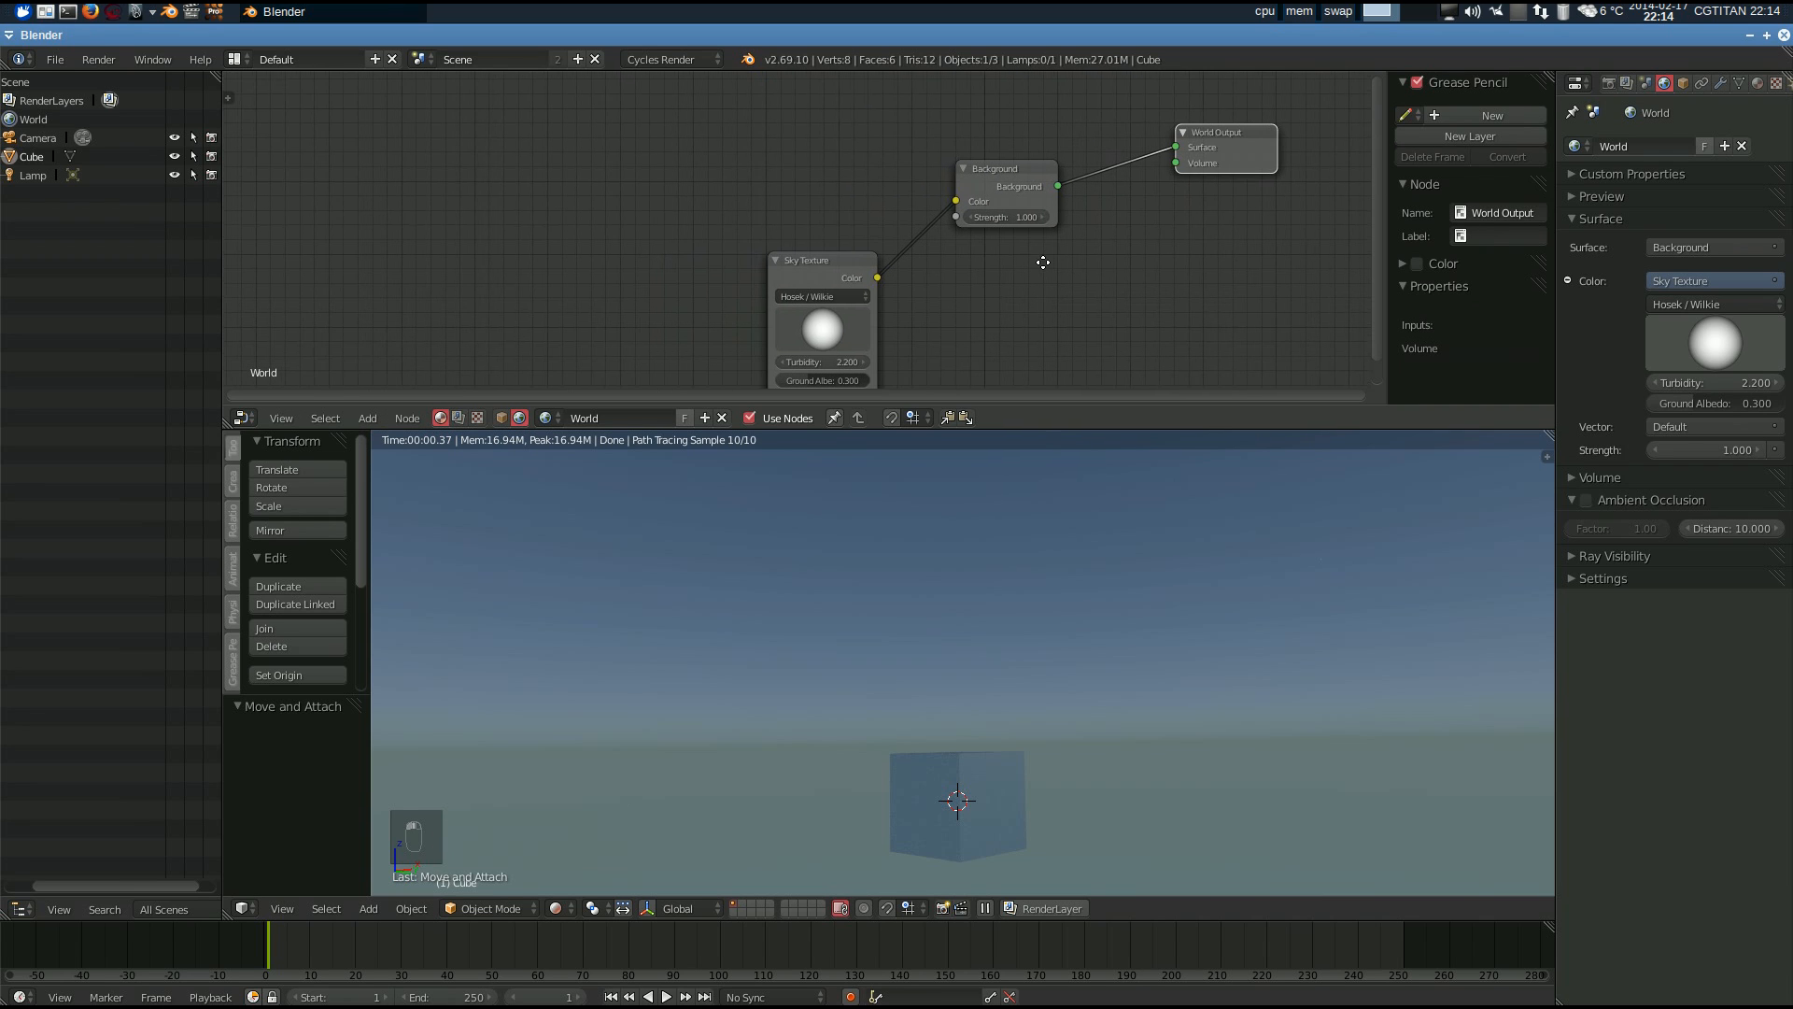
- Try another sun direction on the Sky Texture's sphere and undo the change
mouse_move(949, 528)
middle_down()
mouse_move(983, 529)
mouse_move(977, 624)
middle_up()
drag(1701, 358, 1625, 340)
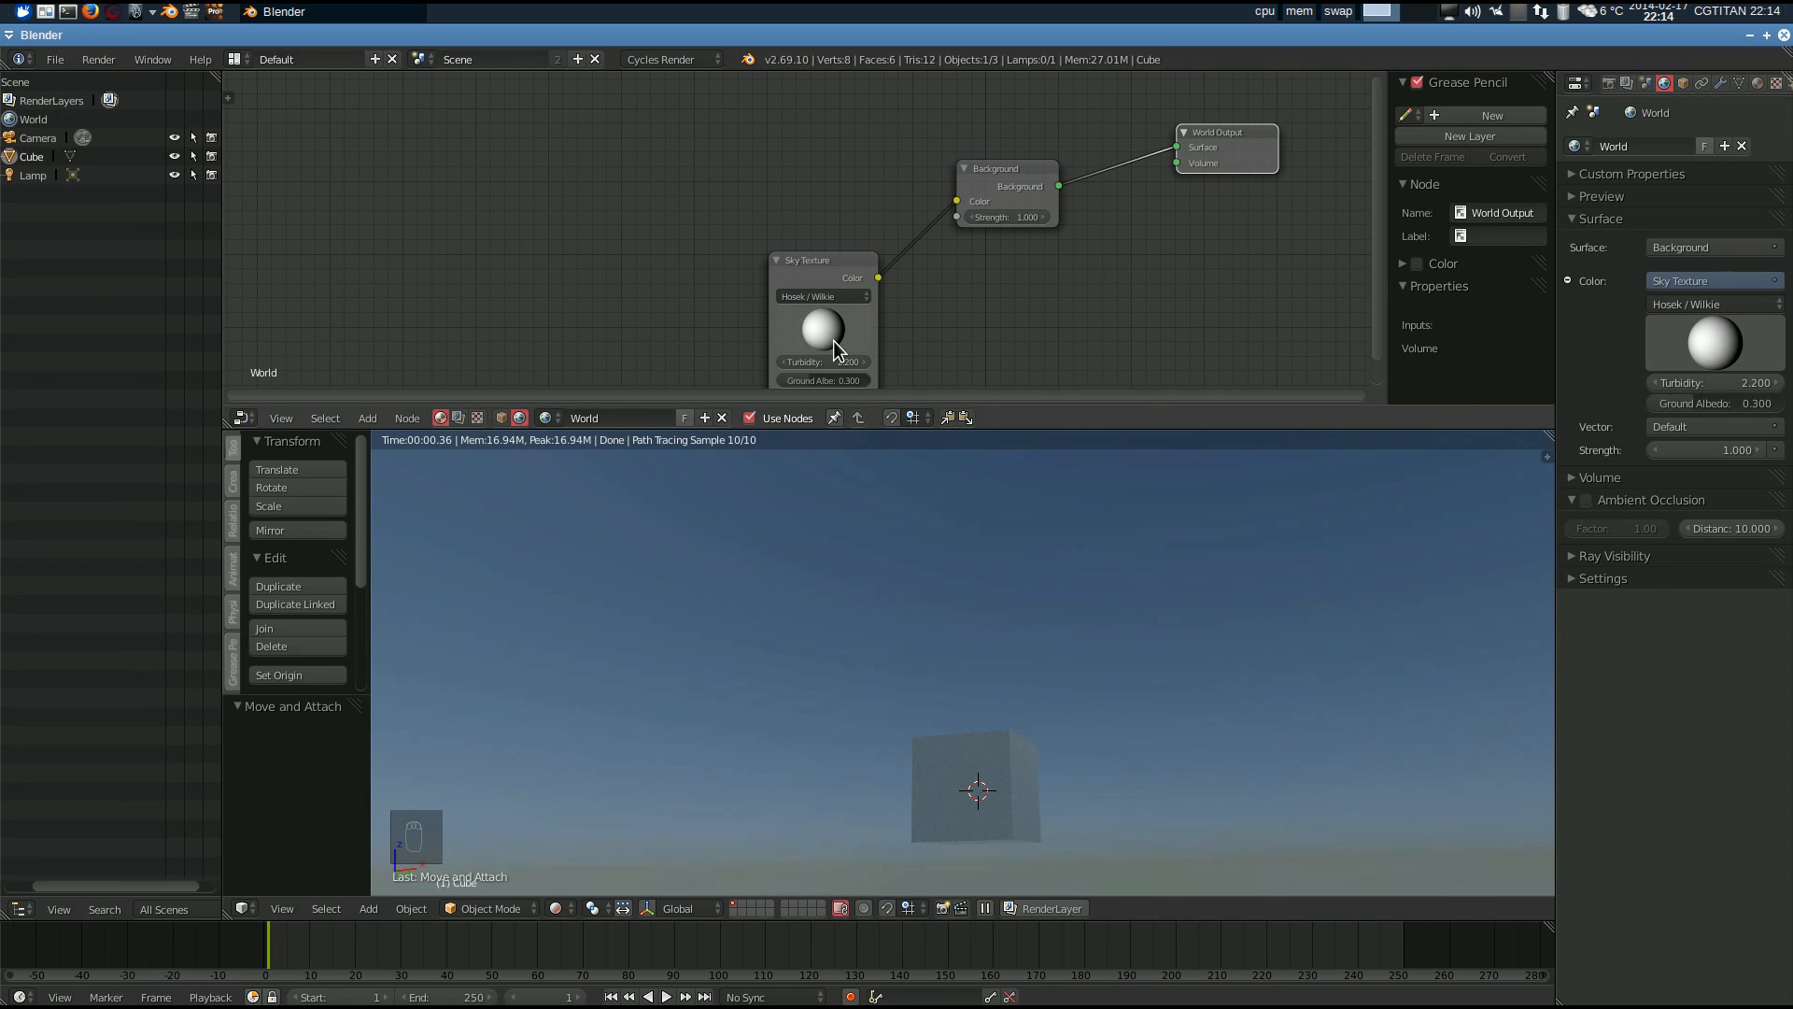
key(ctrl+z)
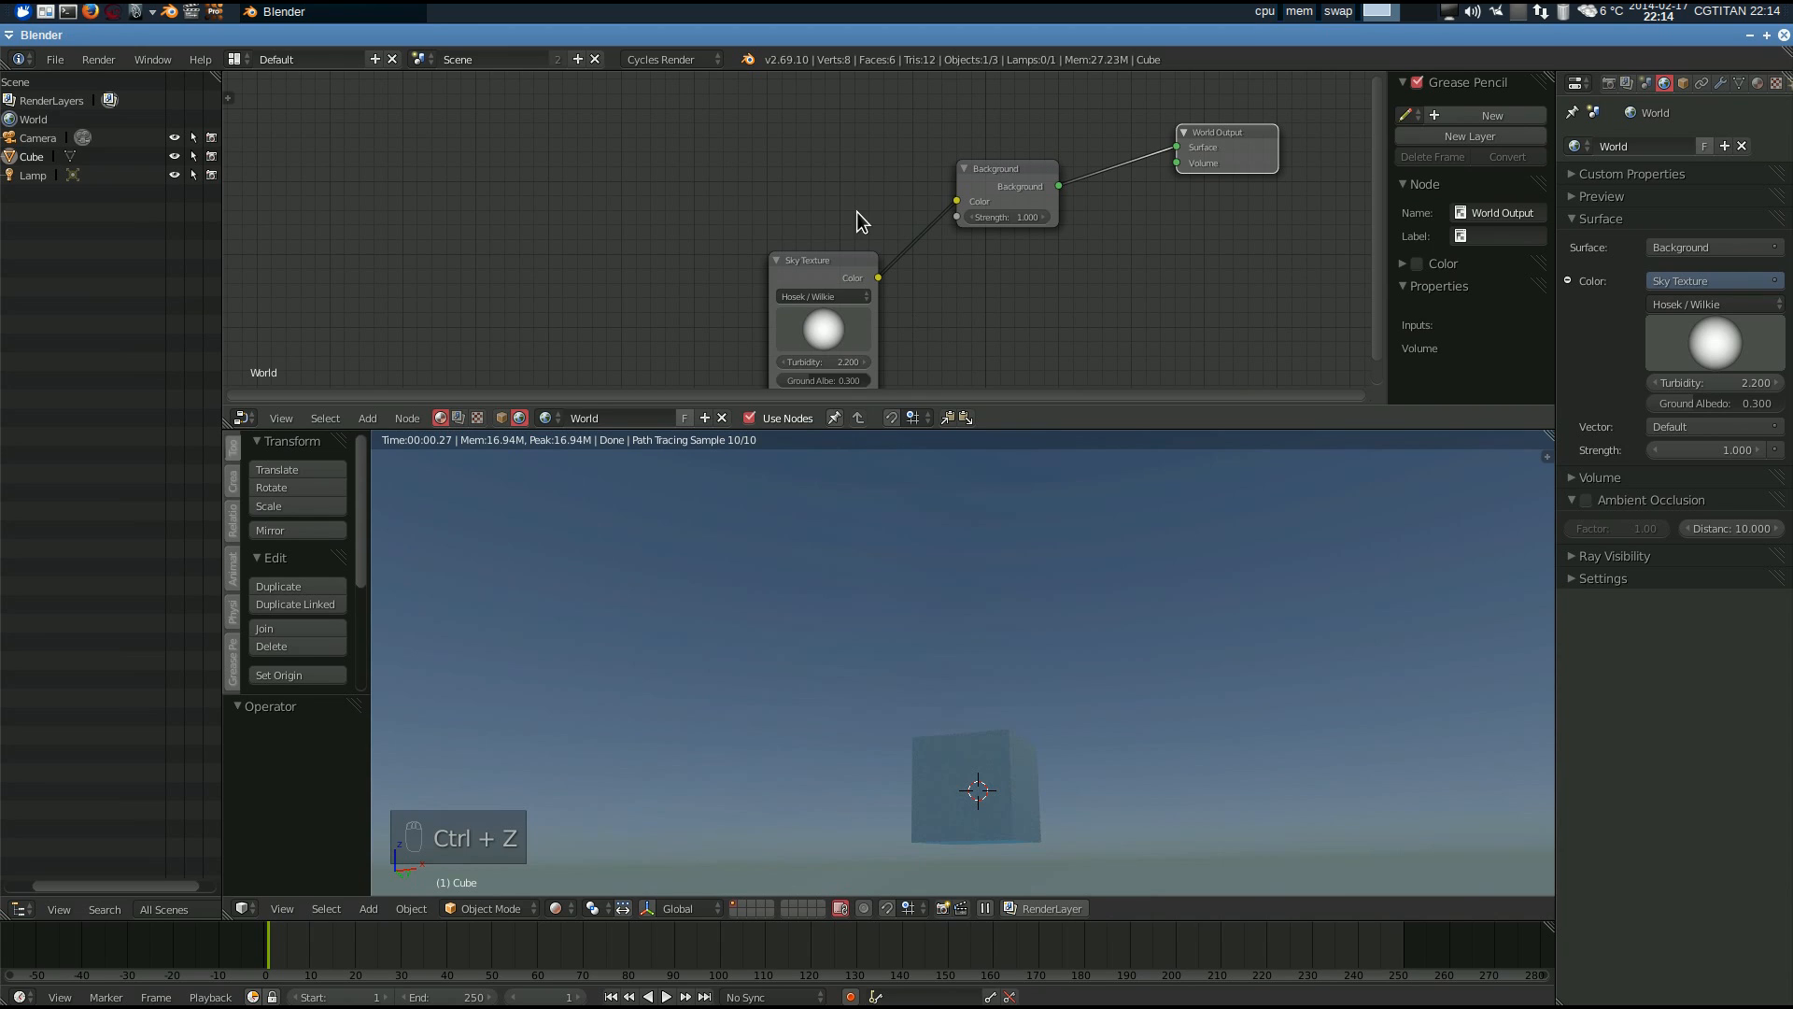
- Reposition the Background and World Output nodes, and enlarge the Node Editor area by shrinking the 3D view
click(1003, 182)
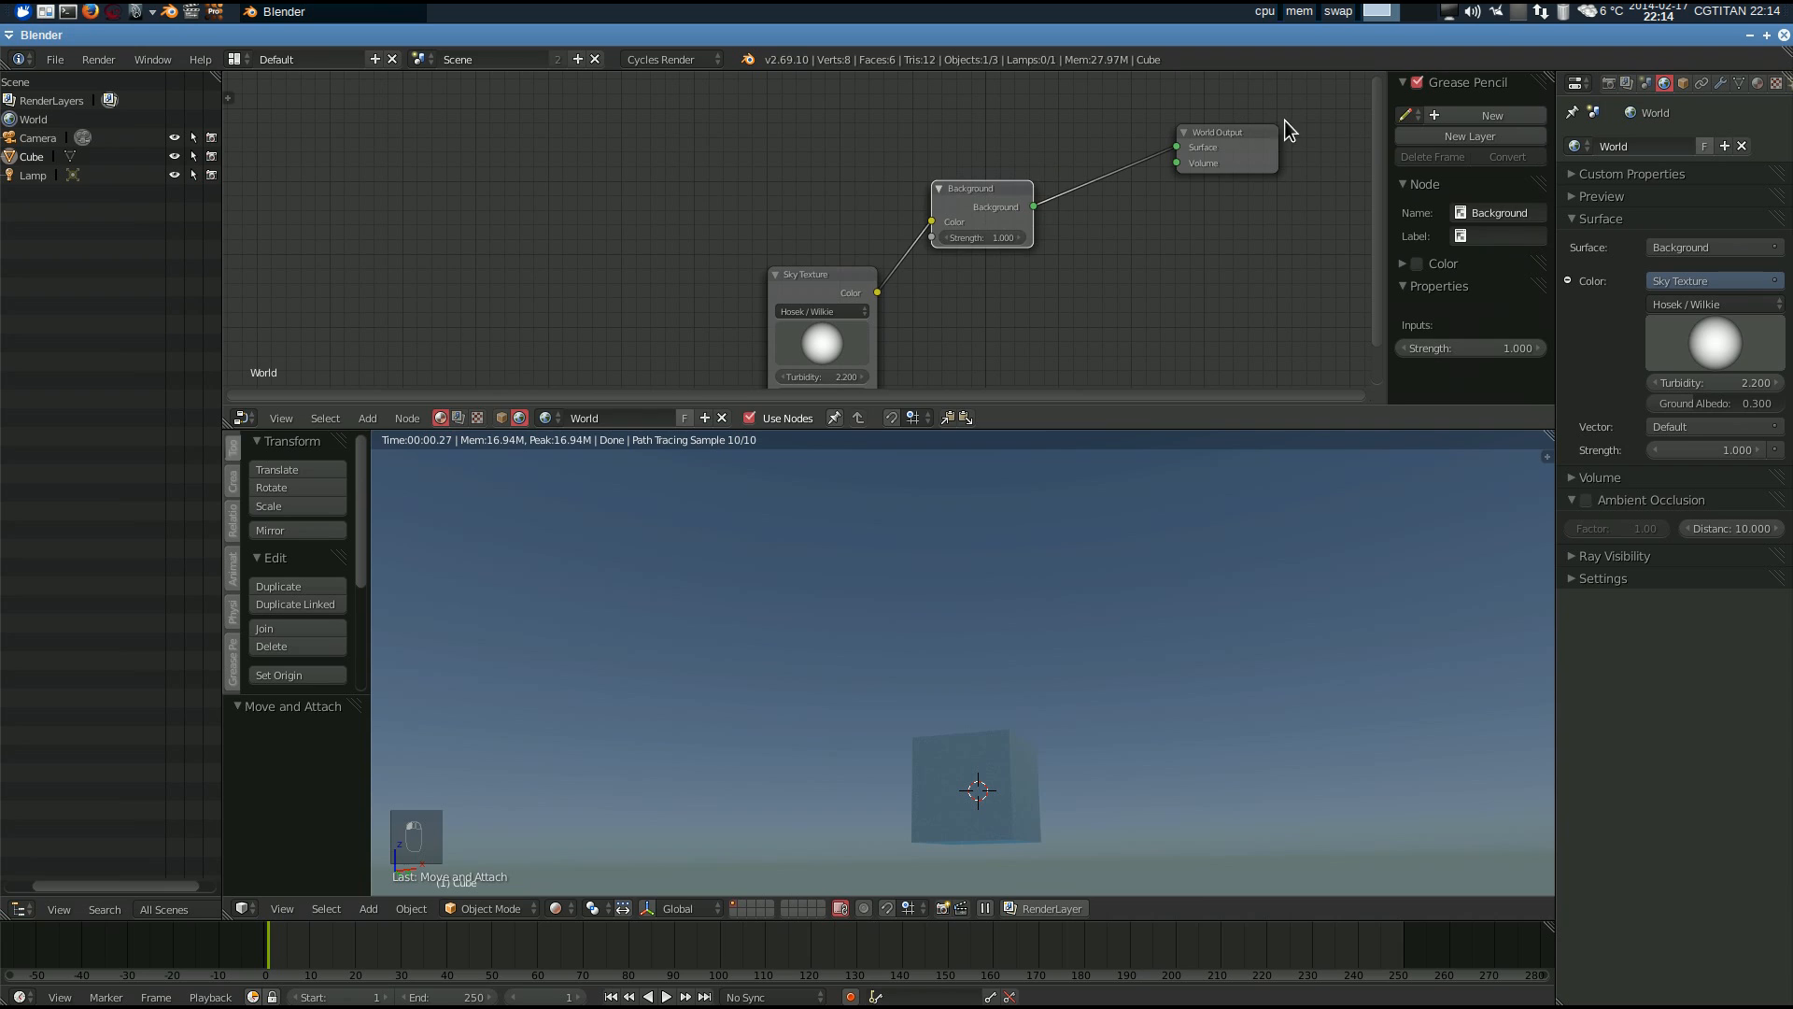
drag(1250, 132, 1206, 123)
middle_drag(331, 190, 504, 208)
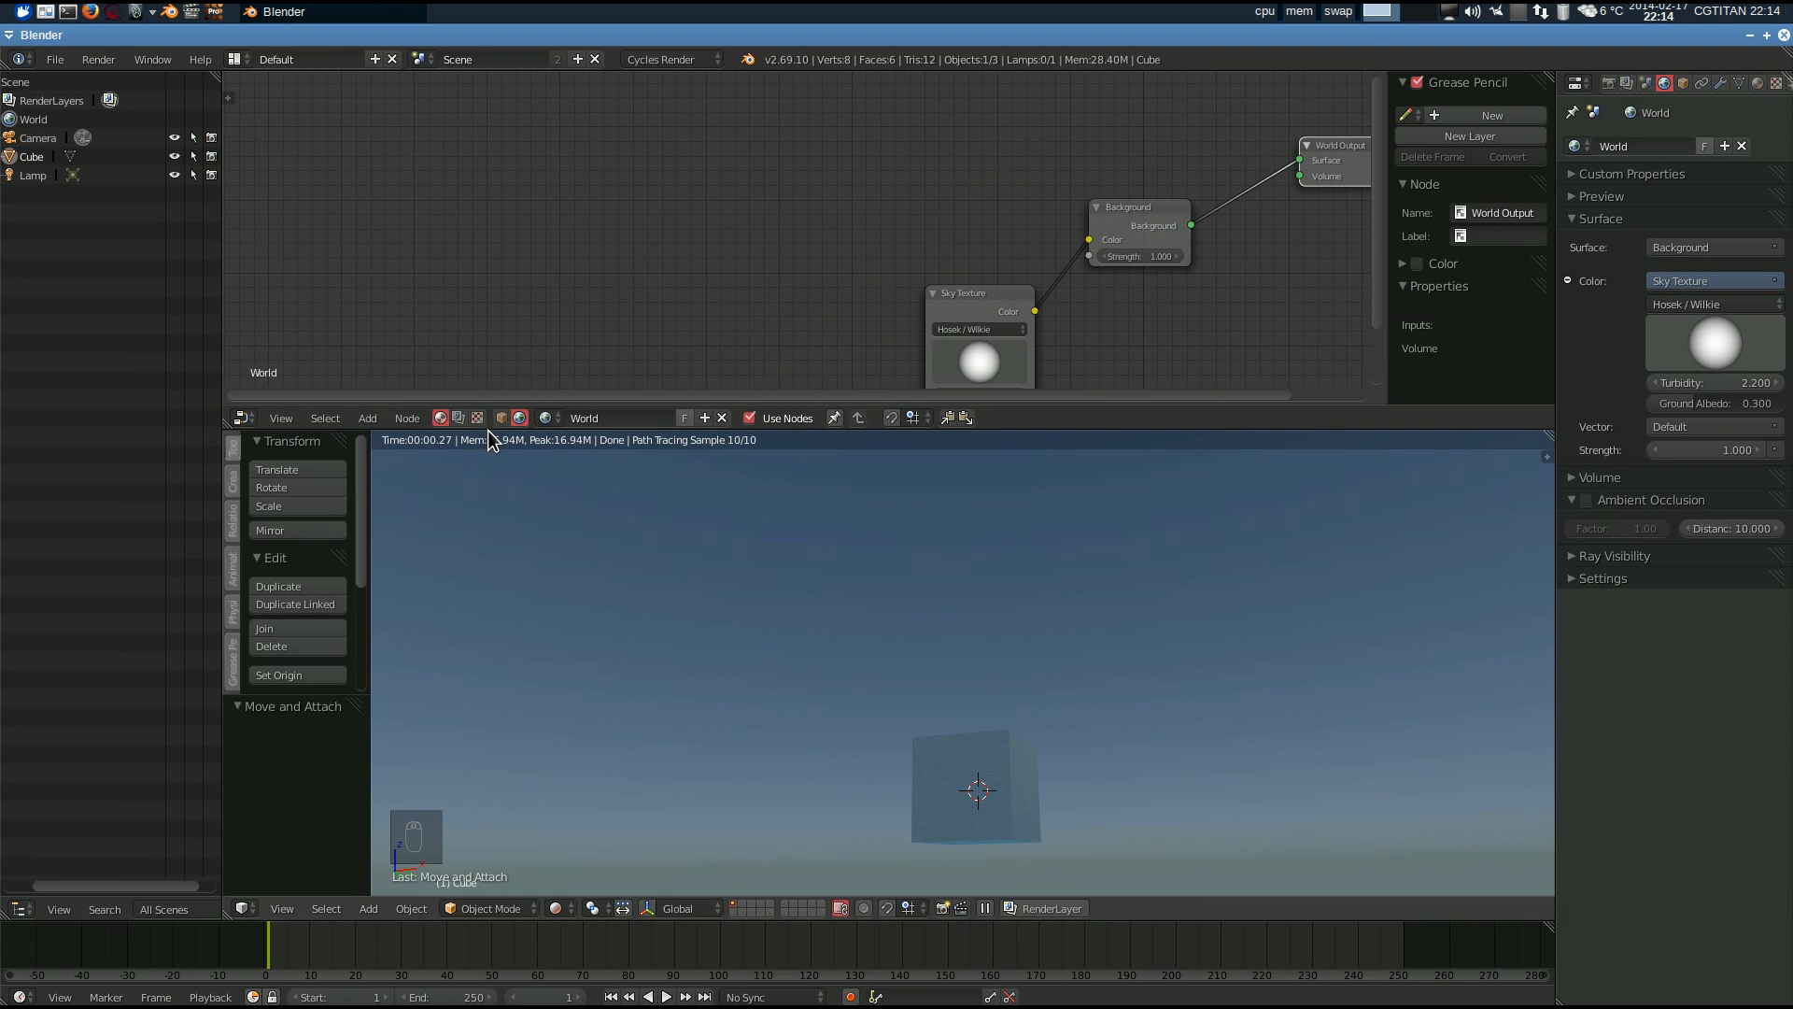
drag(486, 429, 465, 658)
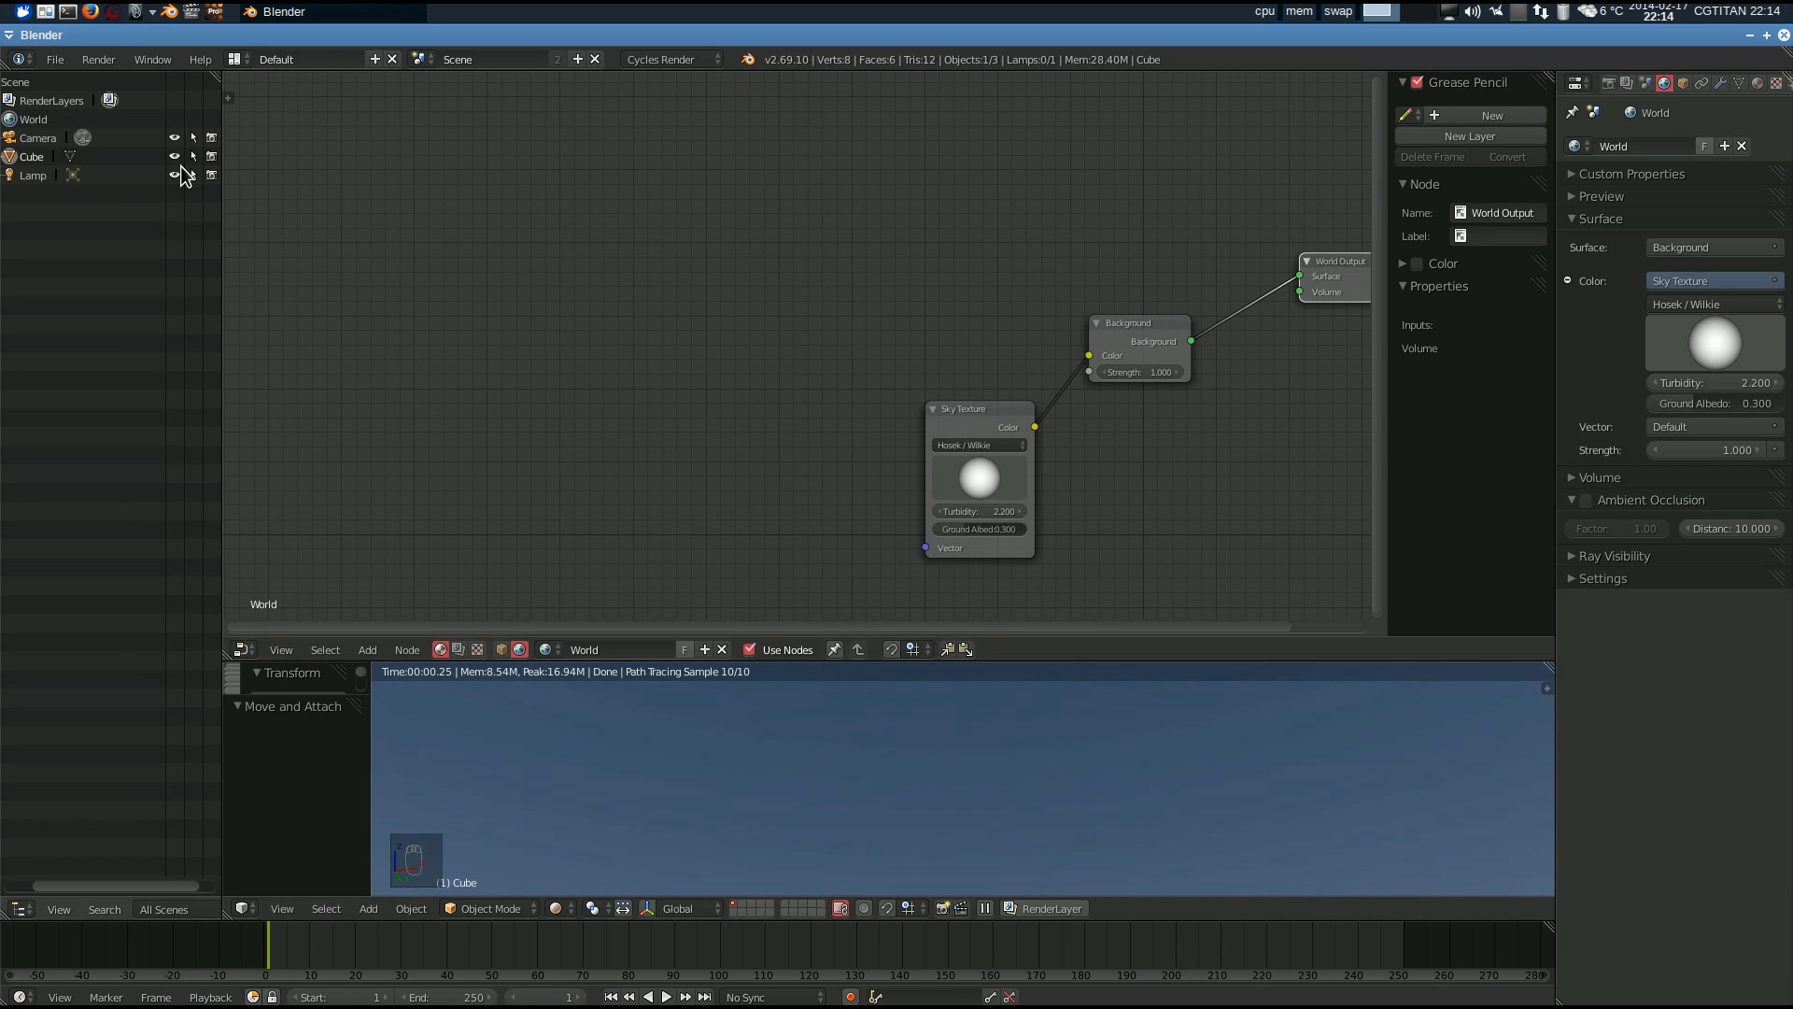
- Add a Texture Coordinate input node in the empty space well before the Sky Texture node
click(228, 99)
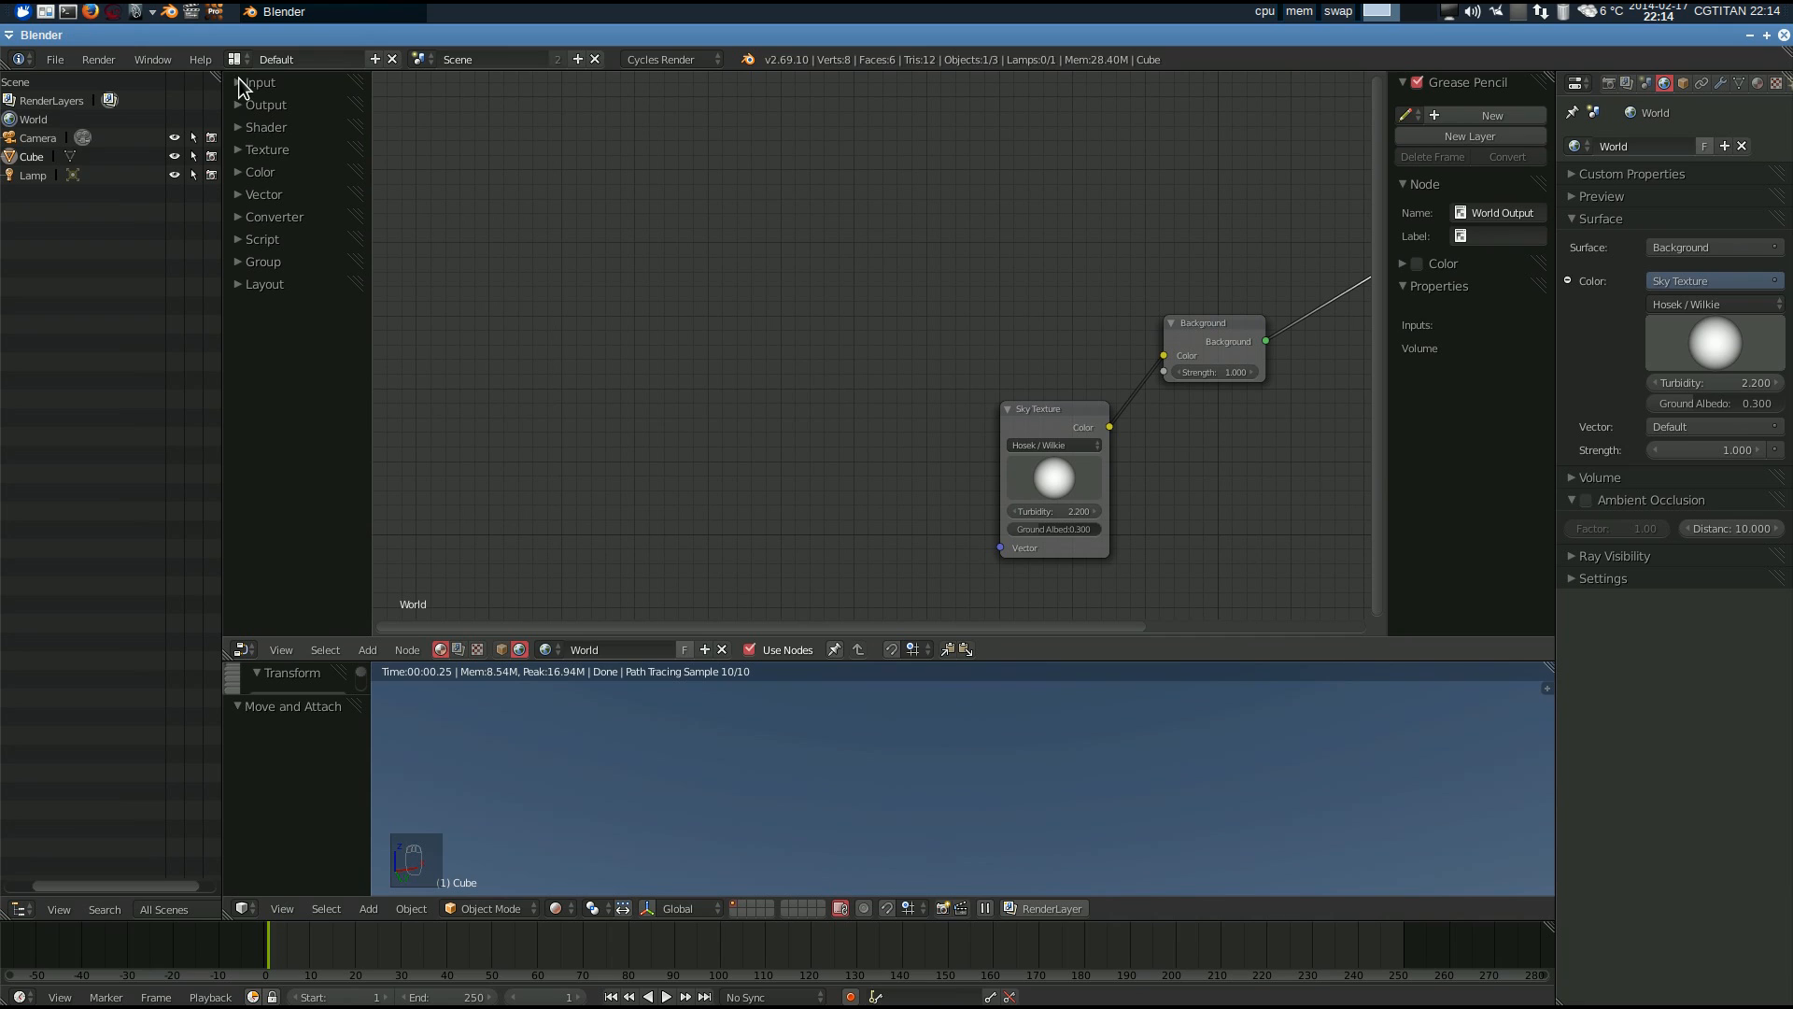
click(238, 84)
click(271, 111)
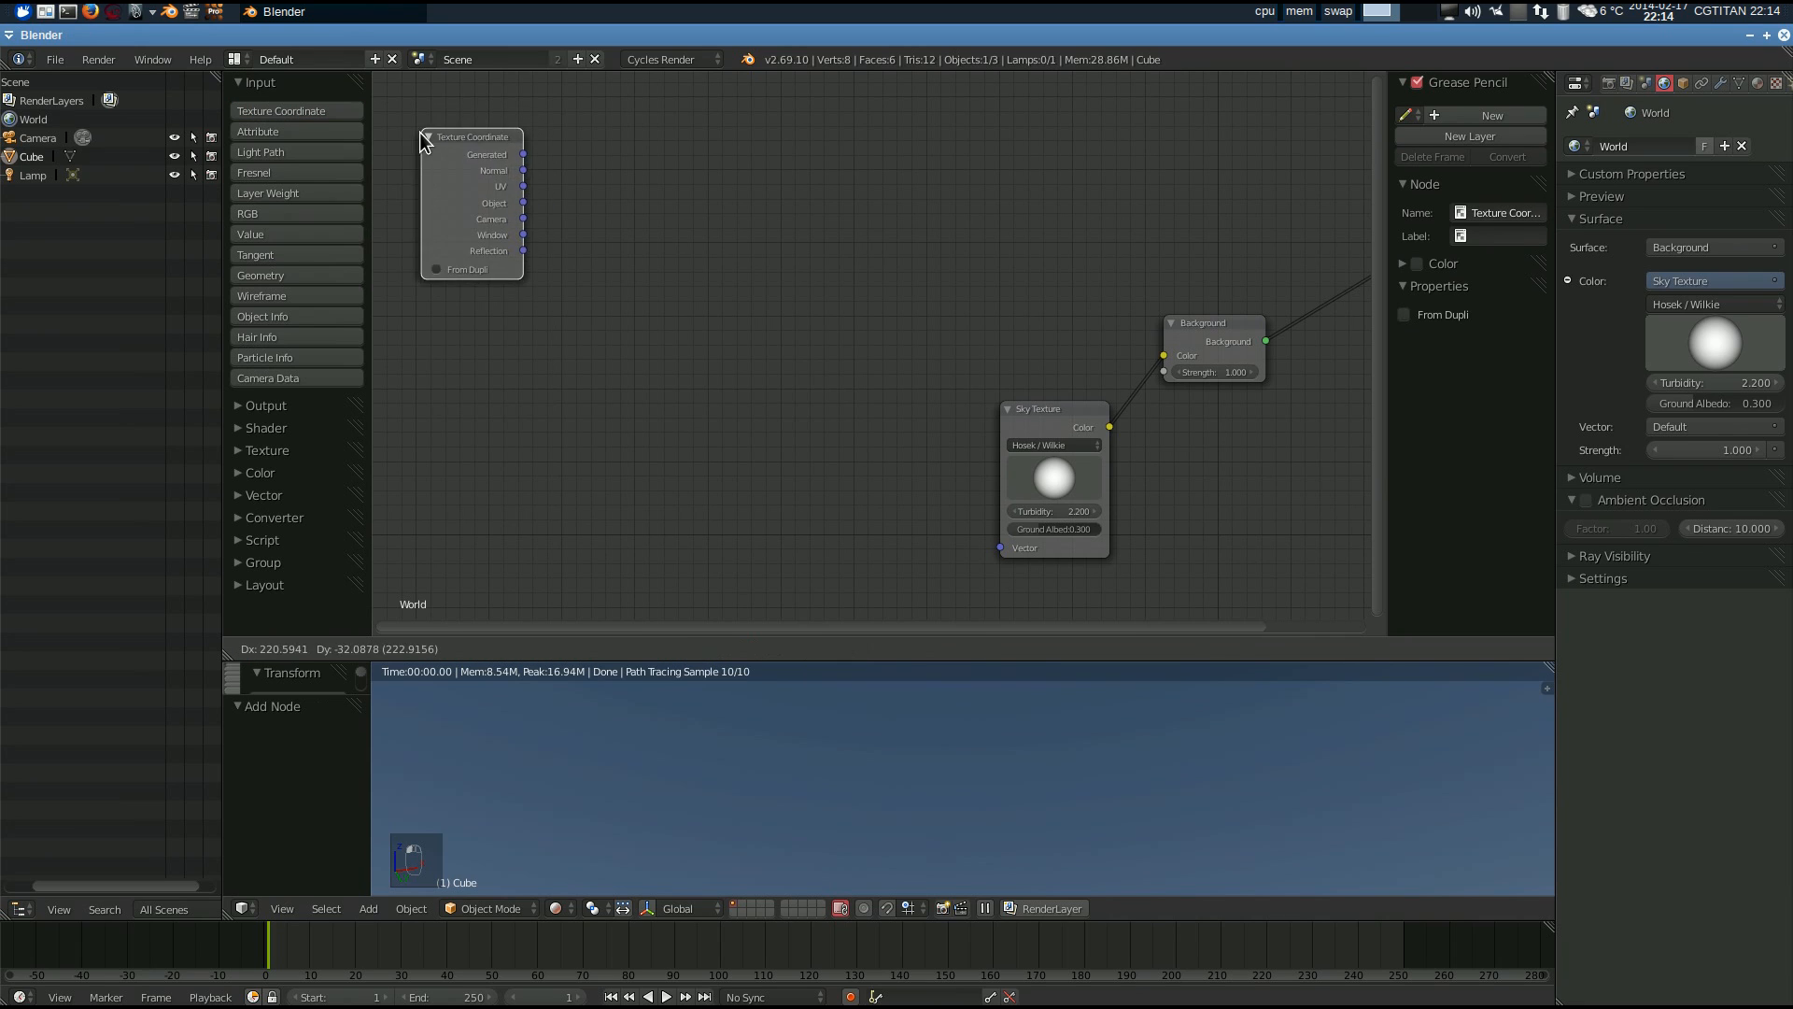
click(399, 157)
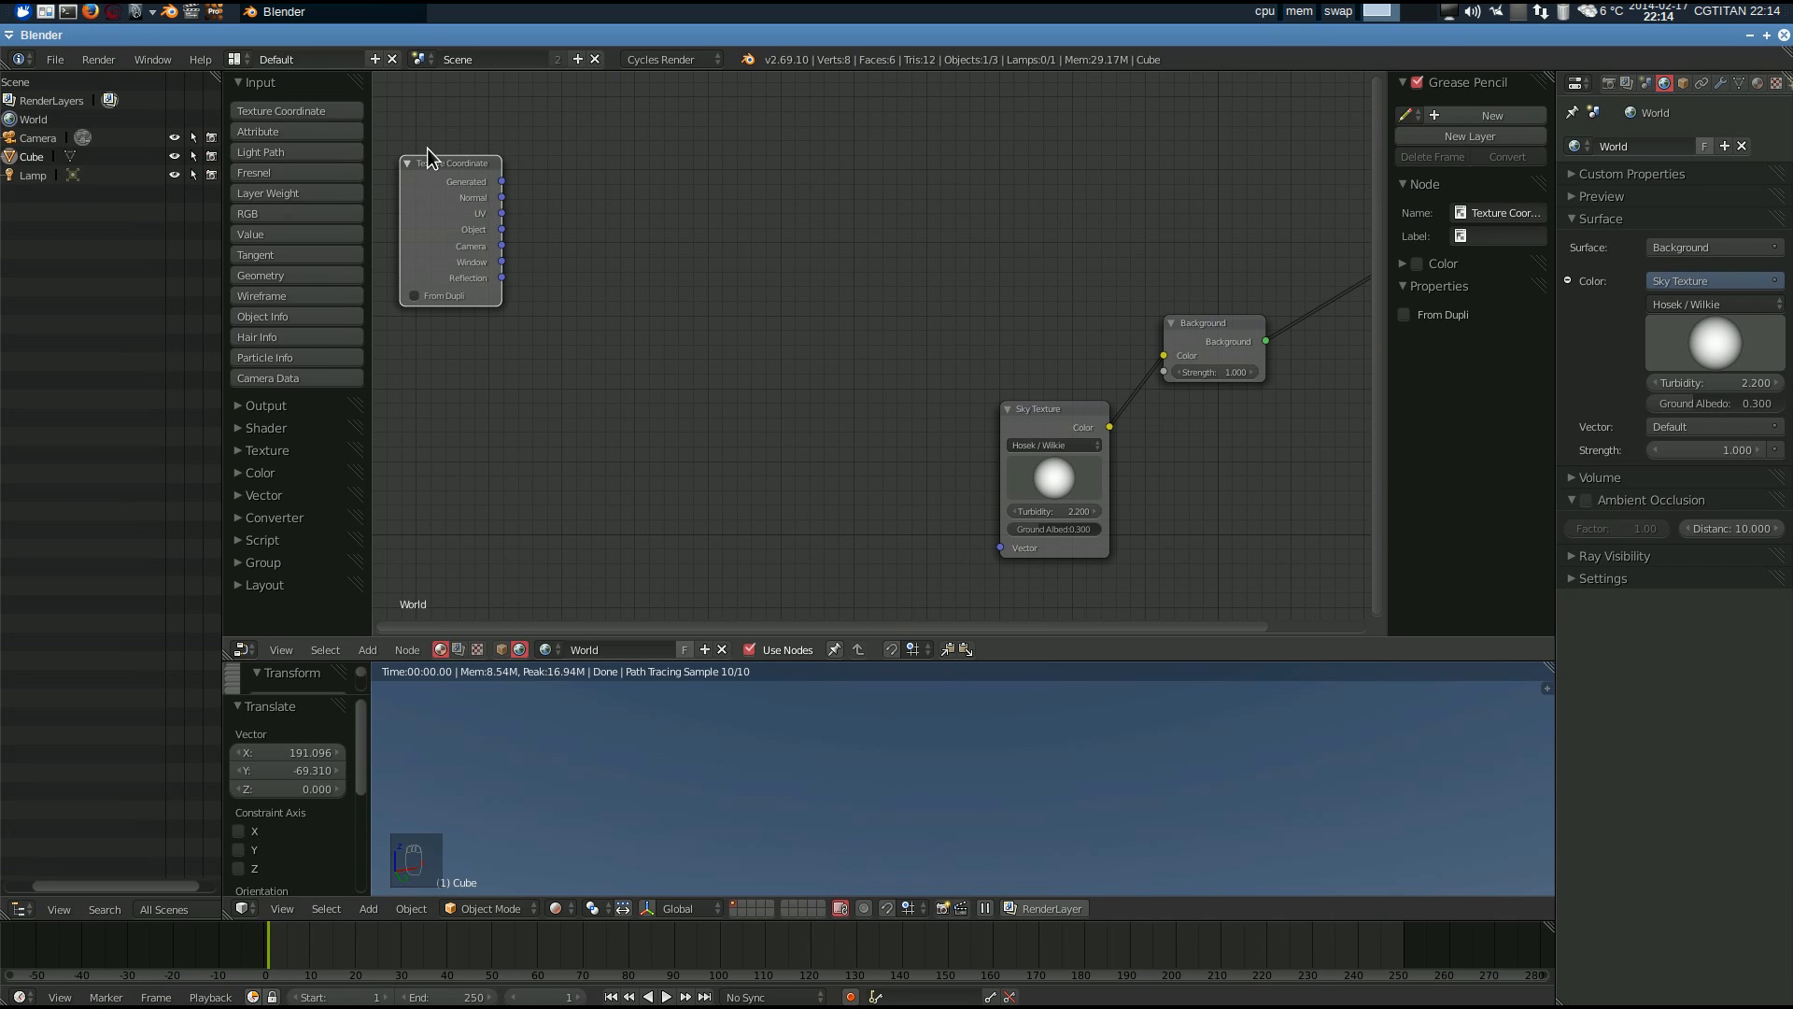
- Add a Mapping node beside the Texture Coordinate node and connect the Generated output to its Vector input
click(245, 495)
click(262, 524)
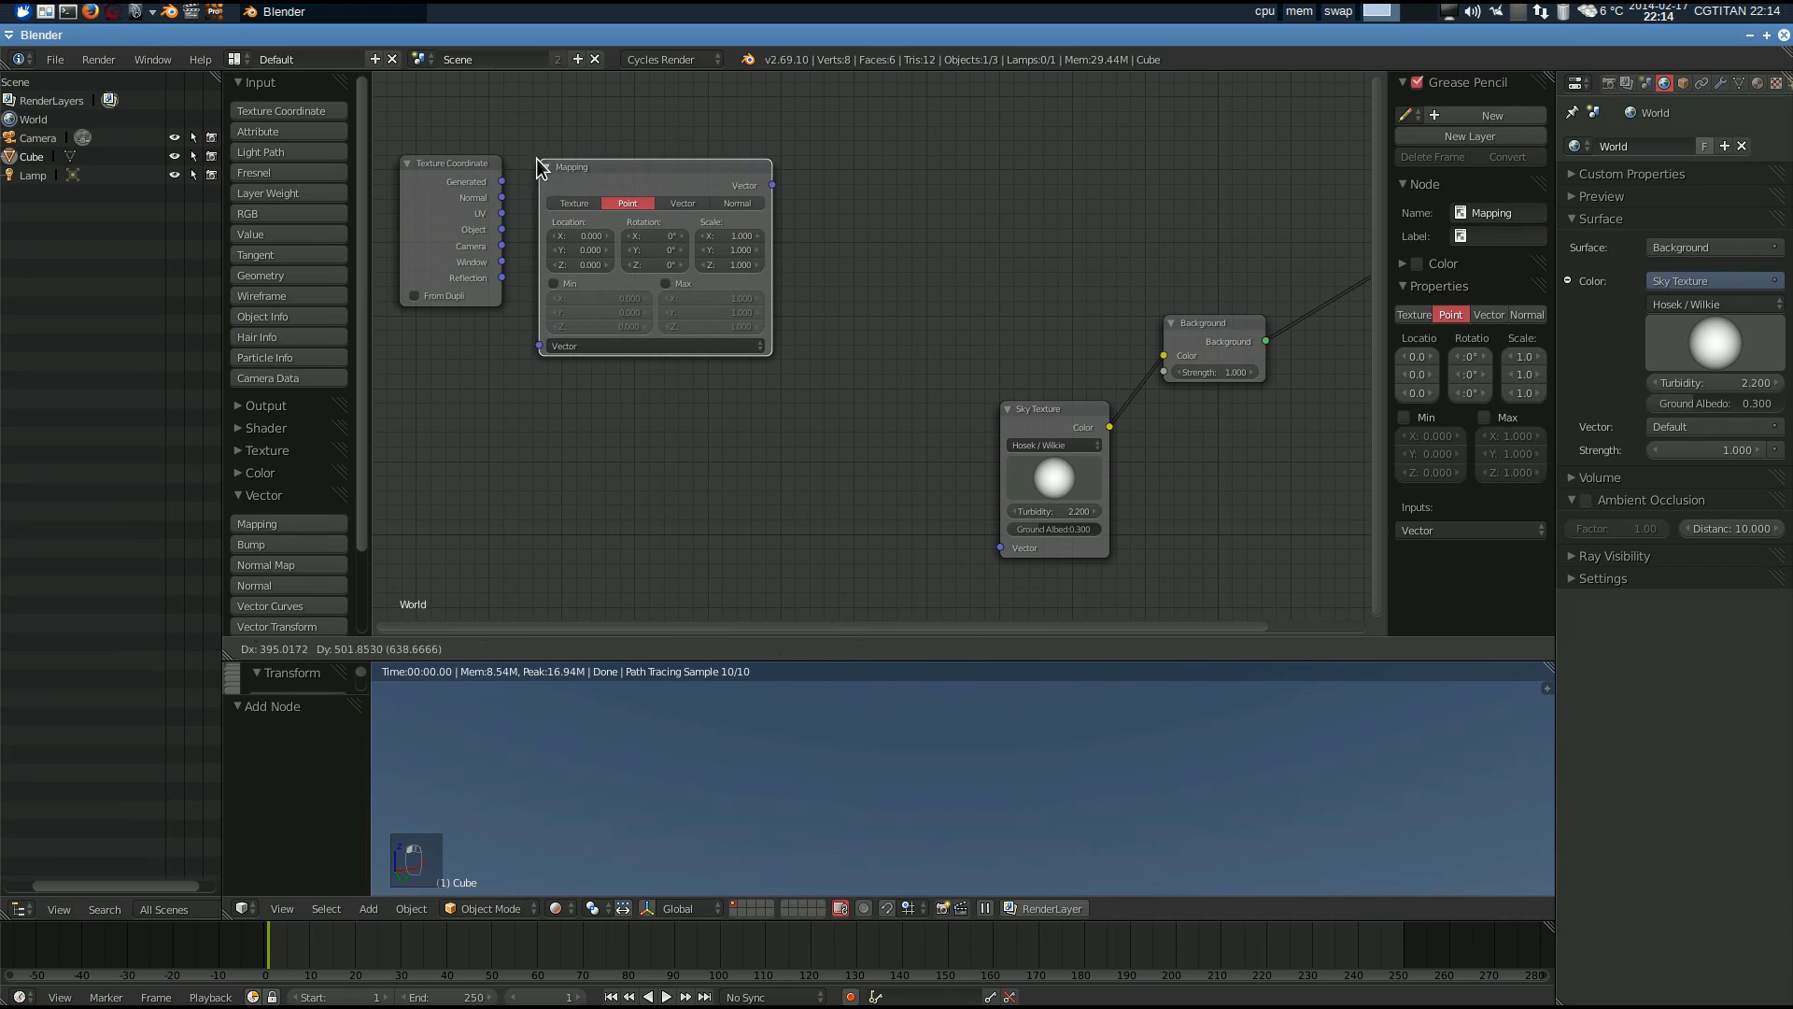
click(539, 168)
drag(501, 181, 539, 346)
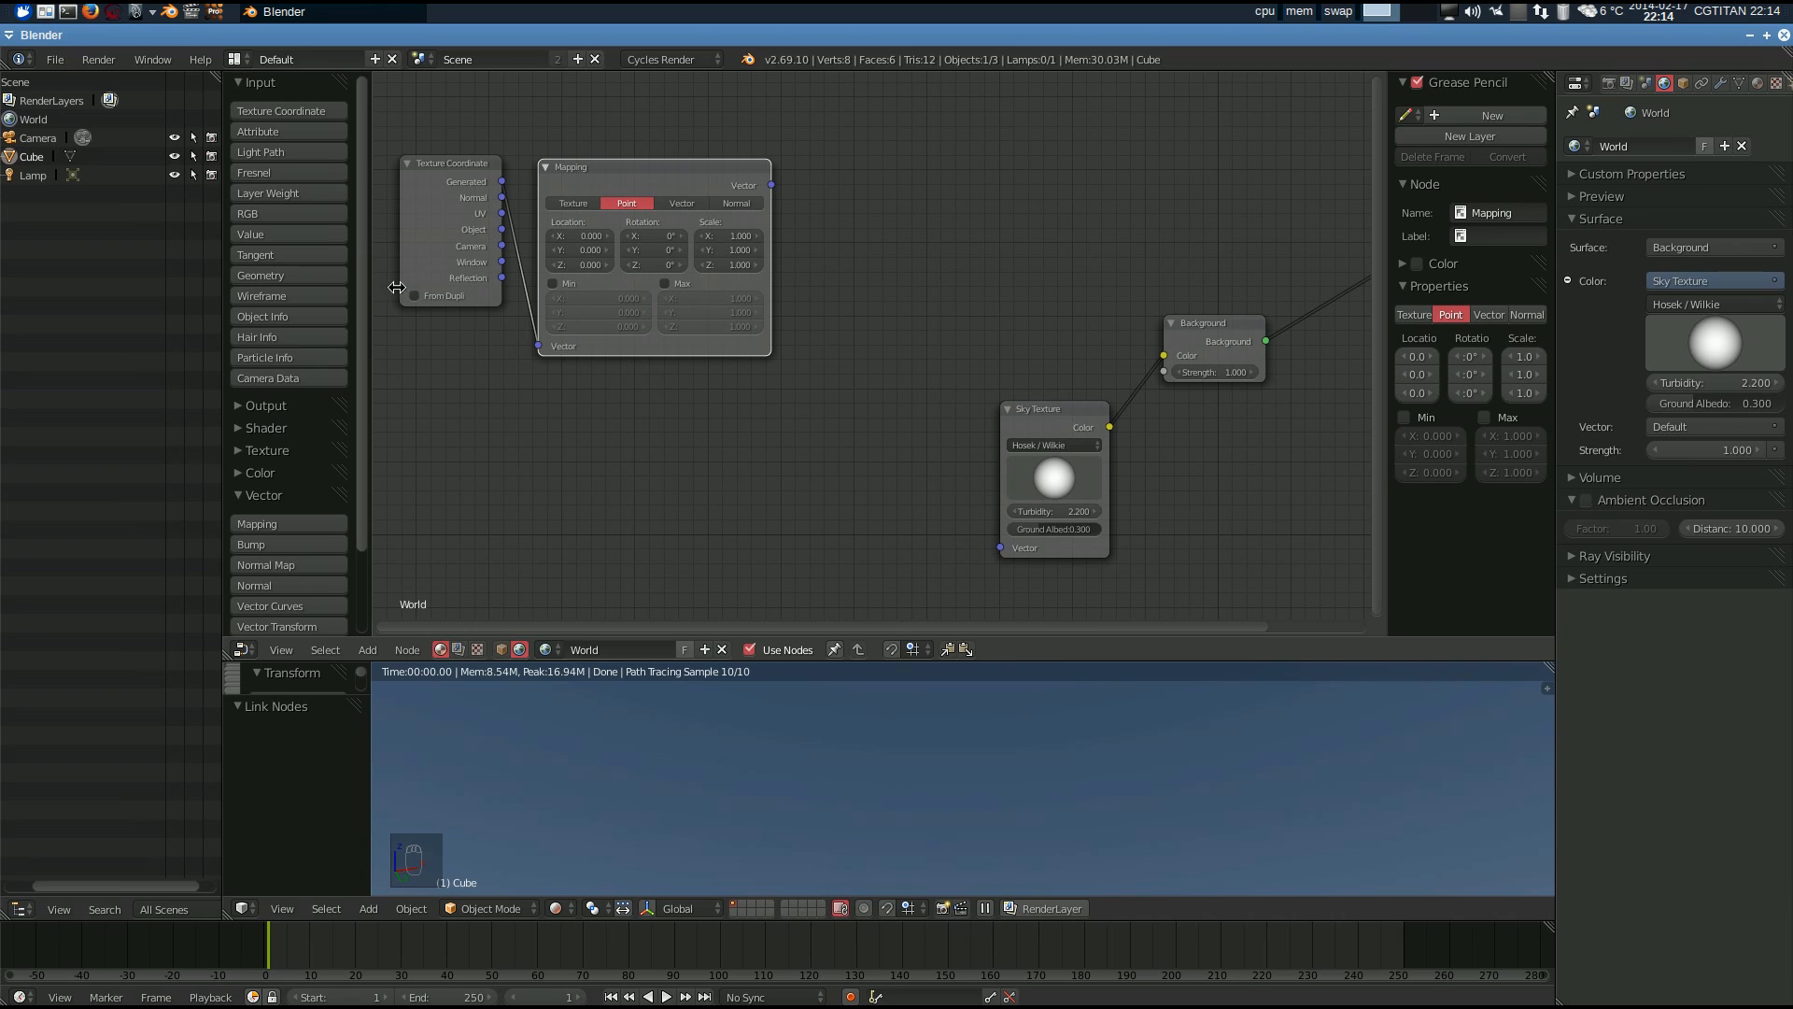
- Add a Noise Texture node after the Mapping node and connect Mapping's Vector output to its Vector input
click(237, 450)
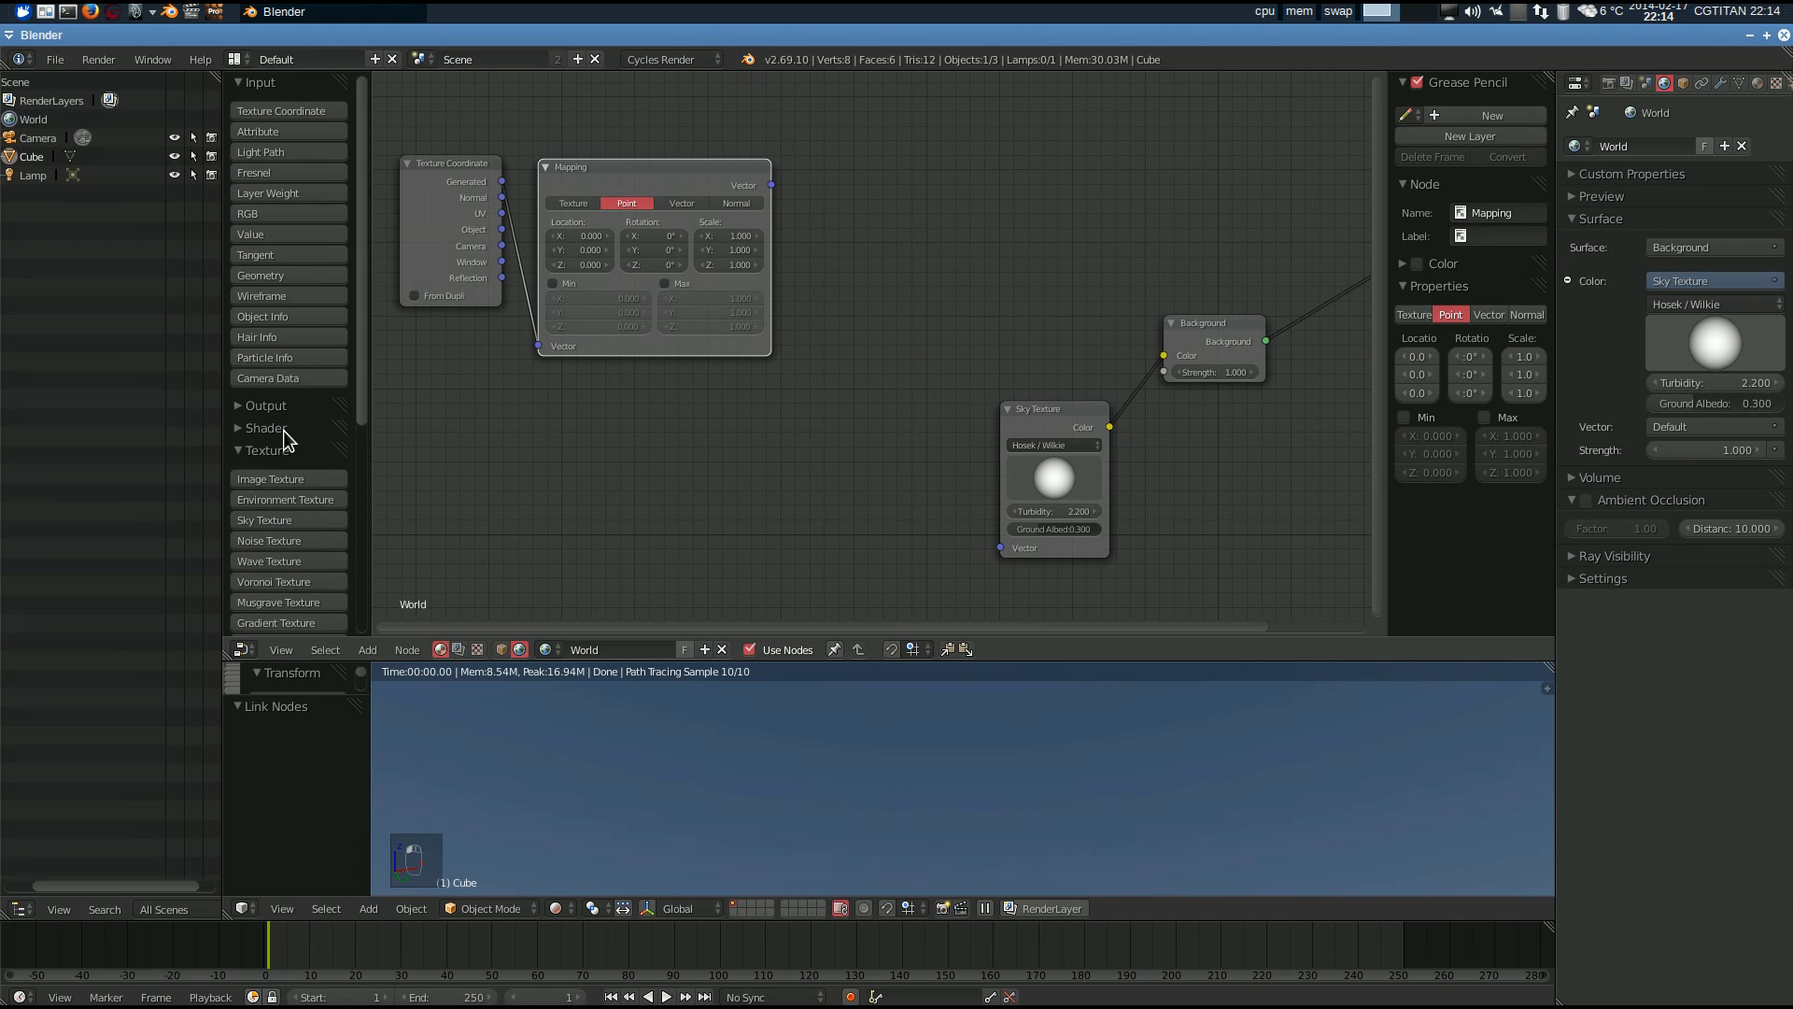
scroll(283, 429, down, 3)
click(269, 431)
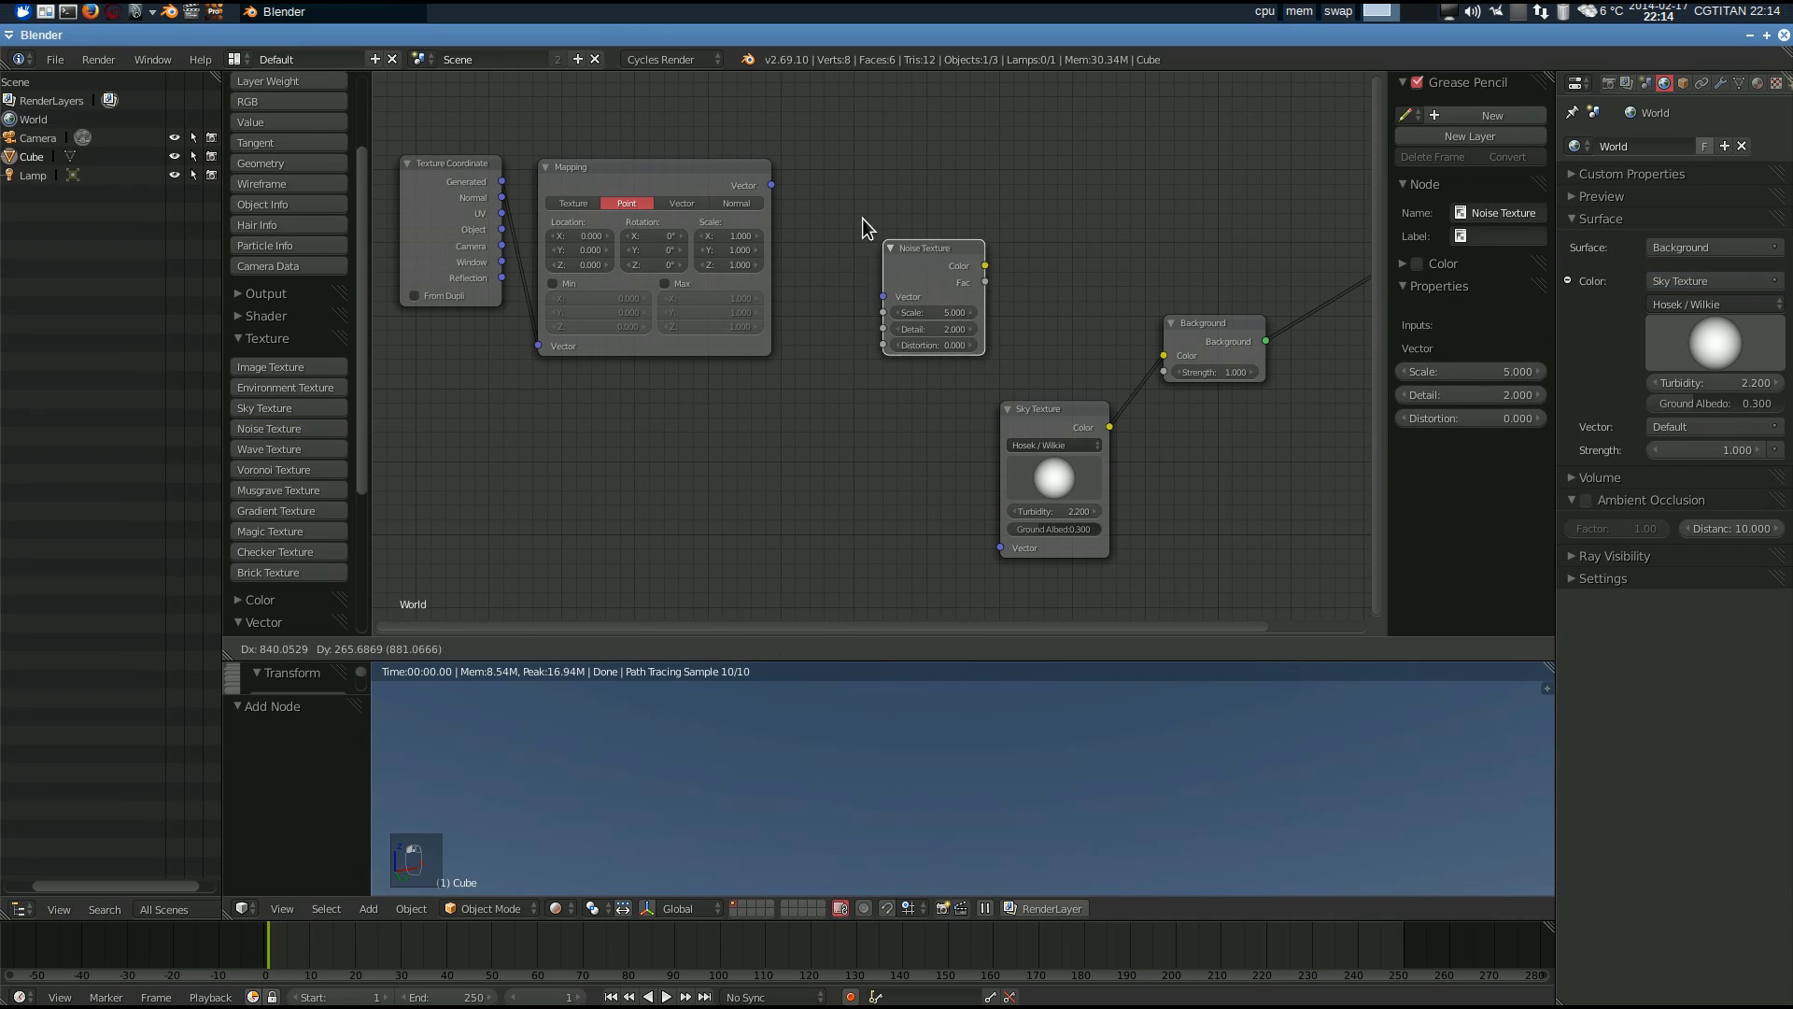
click(786, 164)
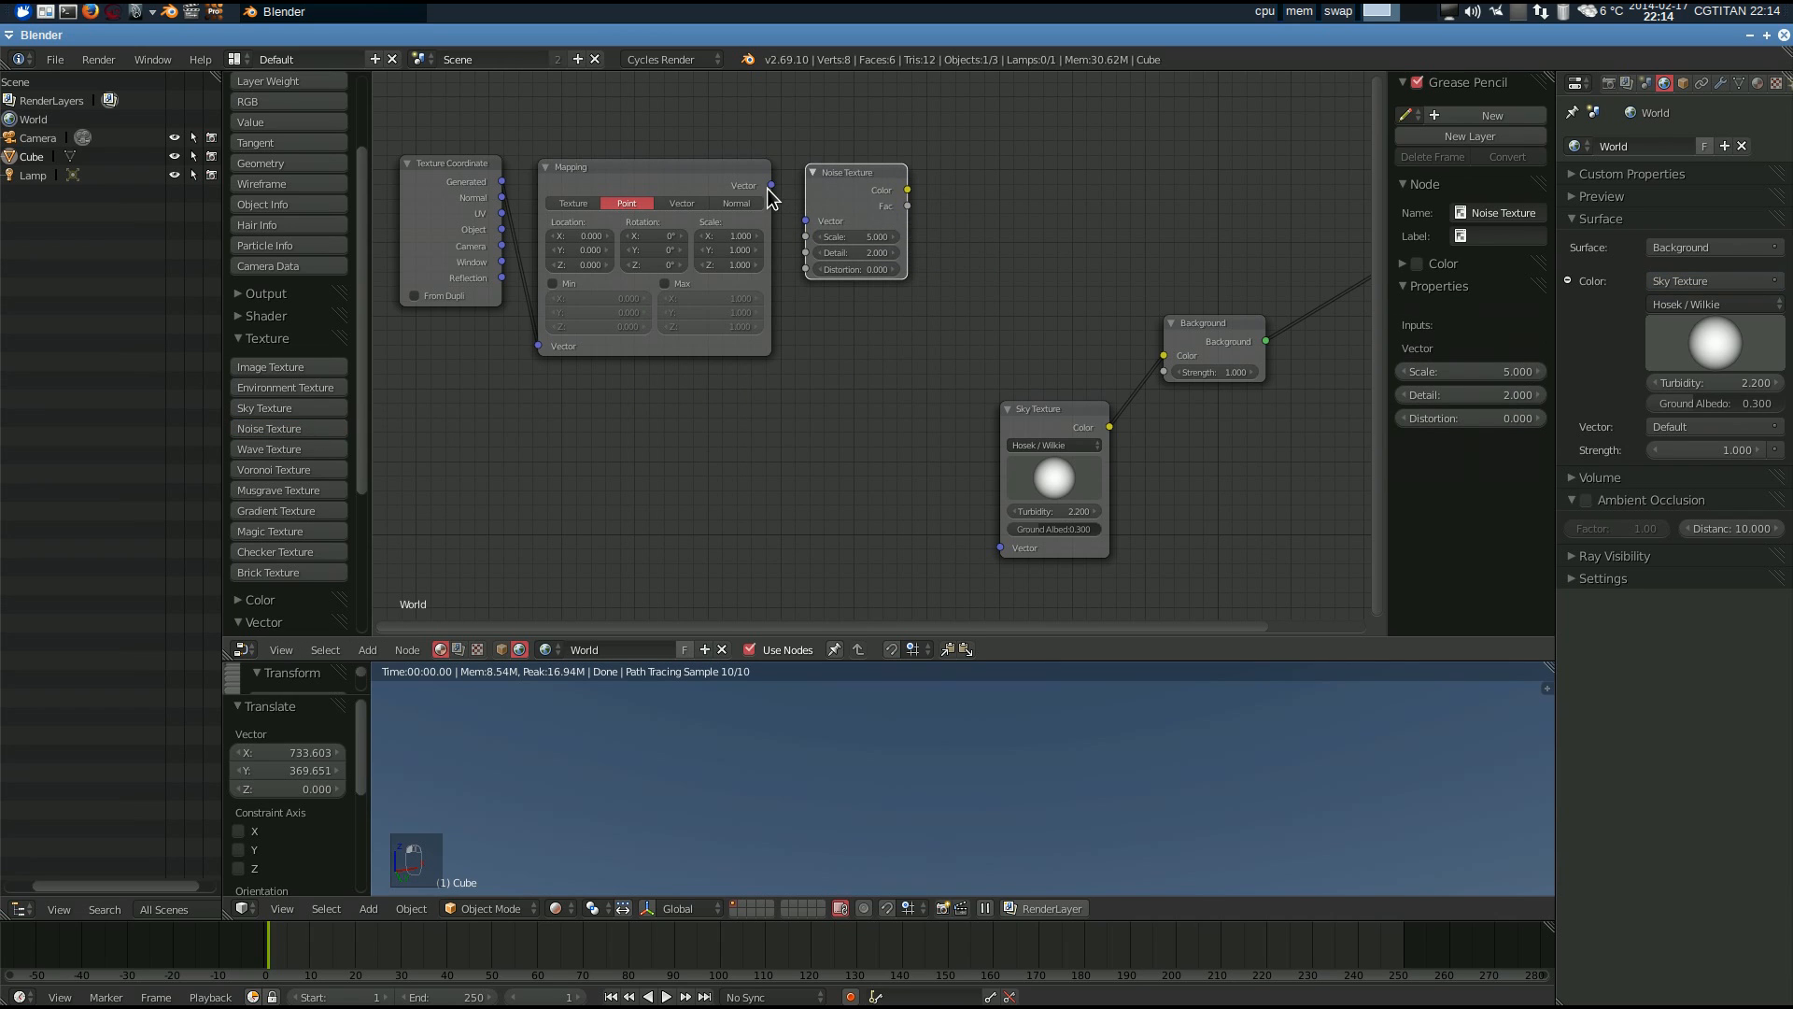
click(809, 224)
drag(773, 185, 809, 226)
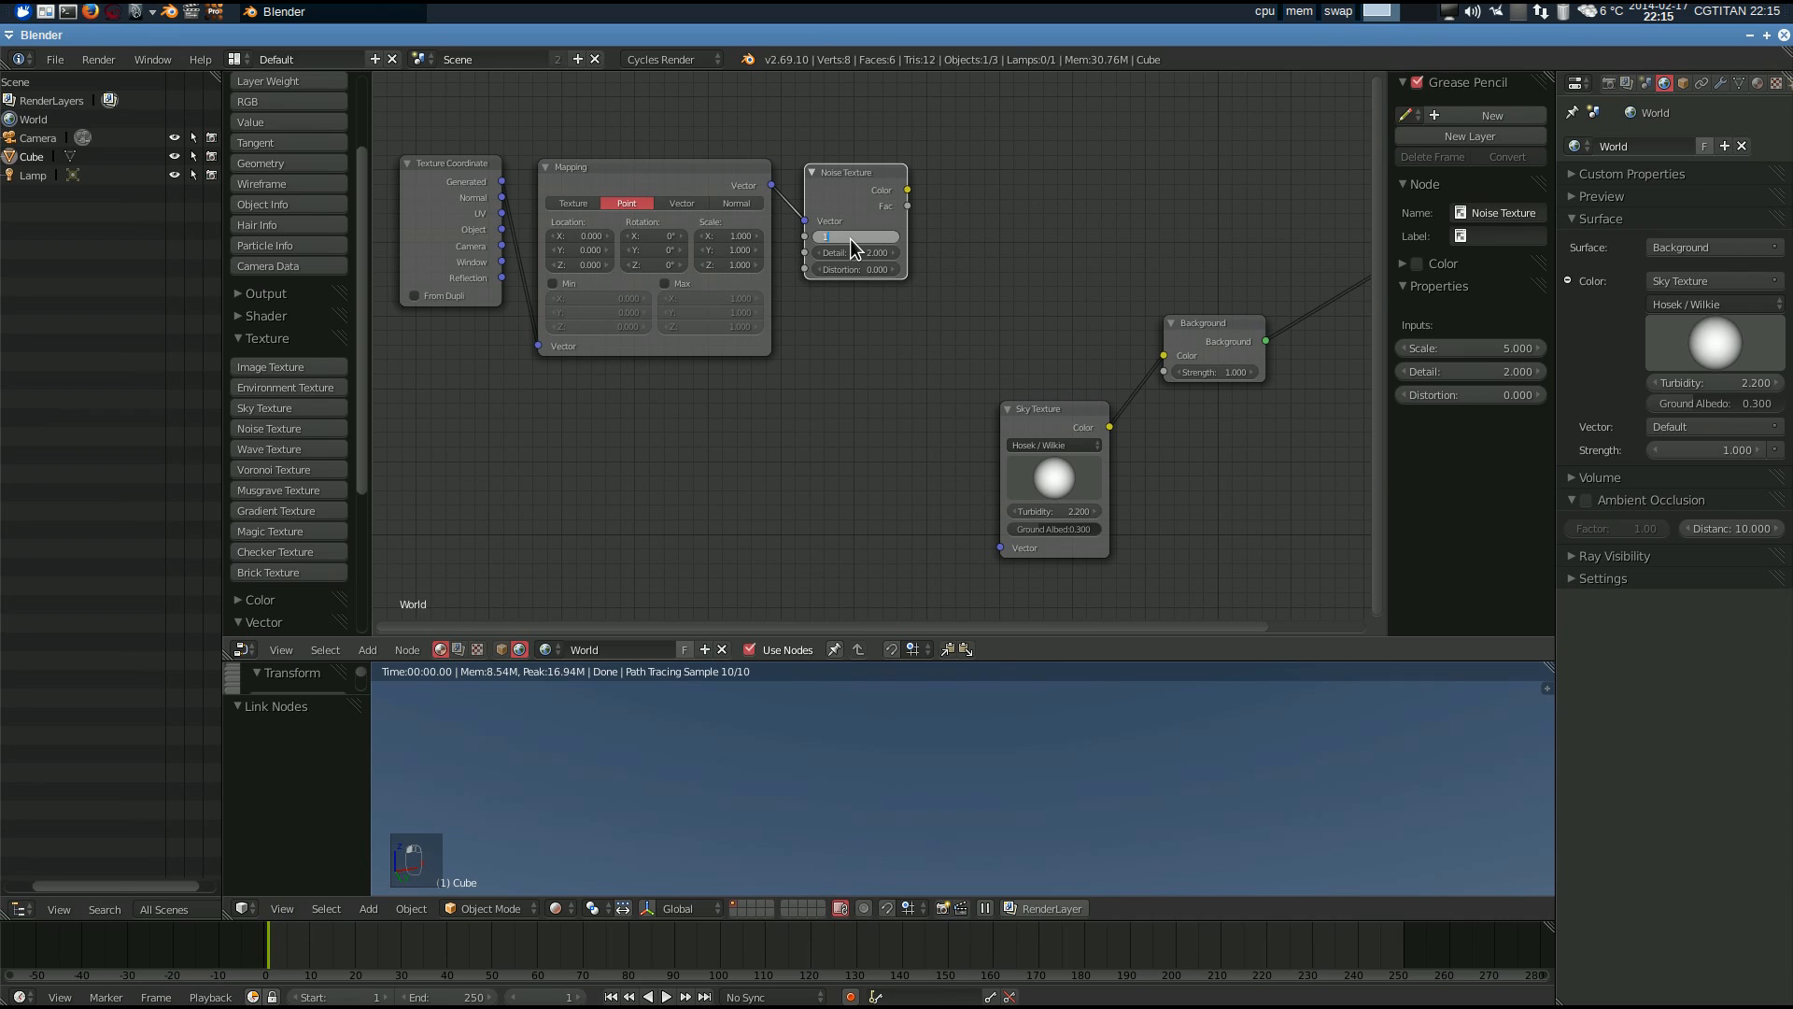
- Set the Noise Texture's Scale to 1.9 and Detail to 14
key(Return)
click(863, 252)
text(14)
key(Return)
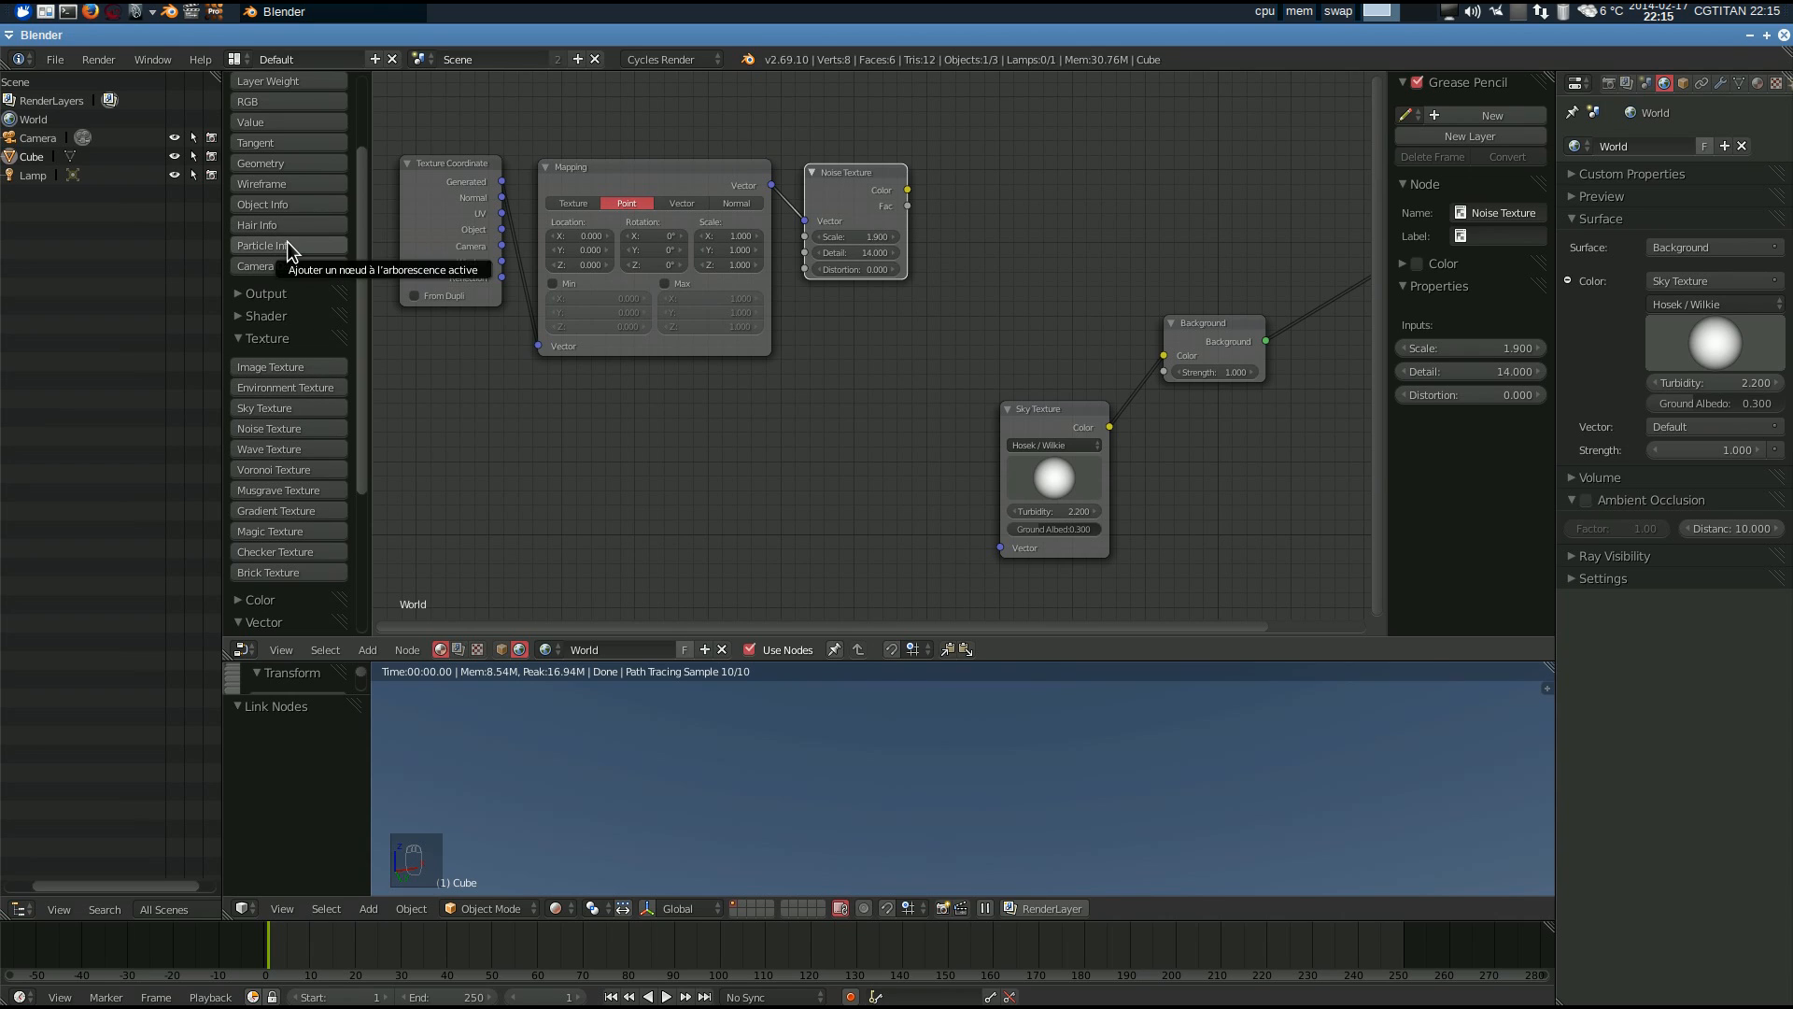
- Look through the Color, Vector, Converter, Shader and Output node categories for a color node to add
scroll(294, 325, down, 2)
scroll(292, 336, down, 4)
click(240, 413)
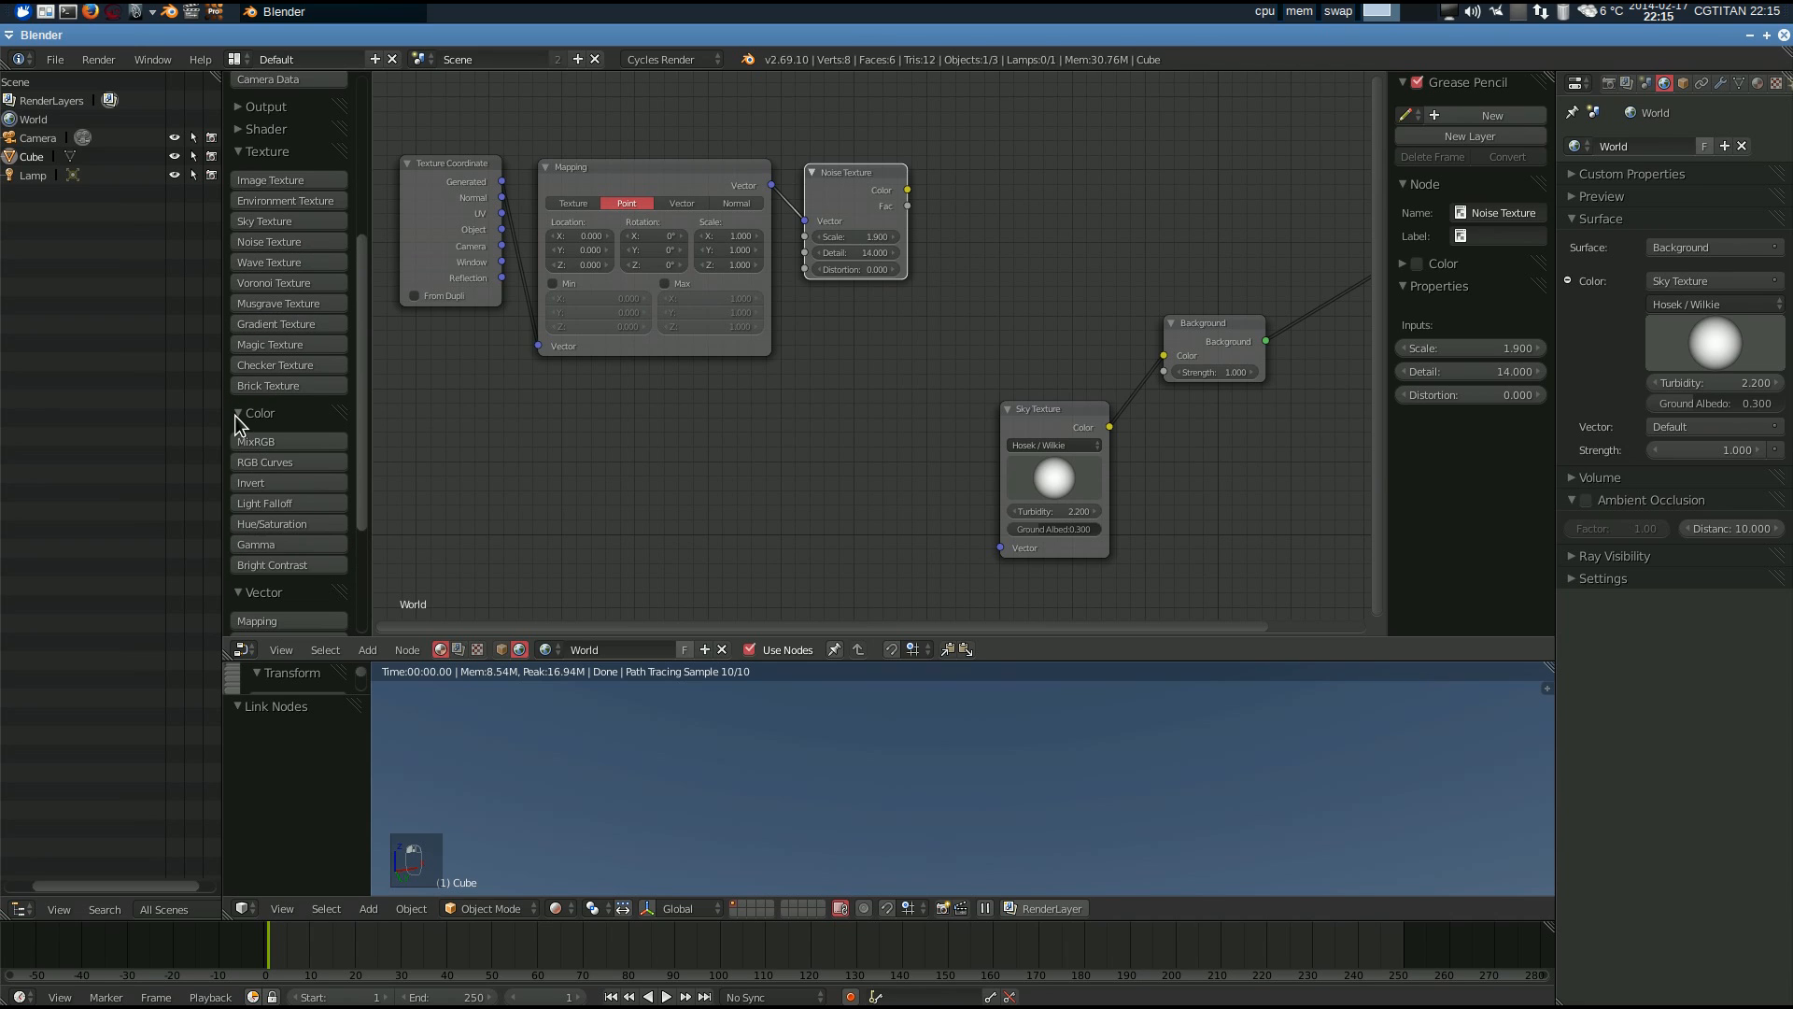
click(238, 413)
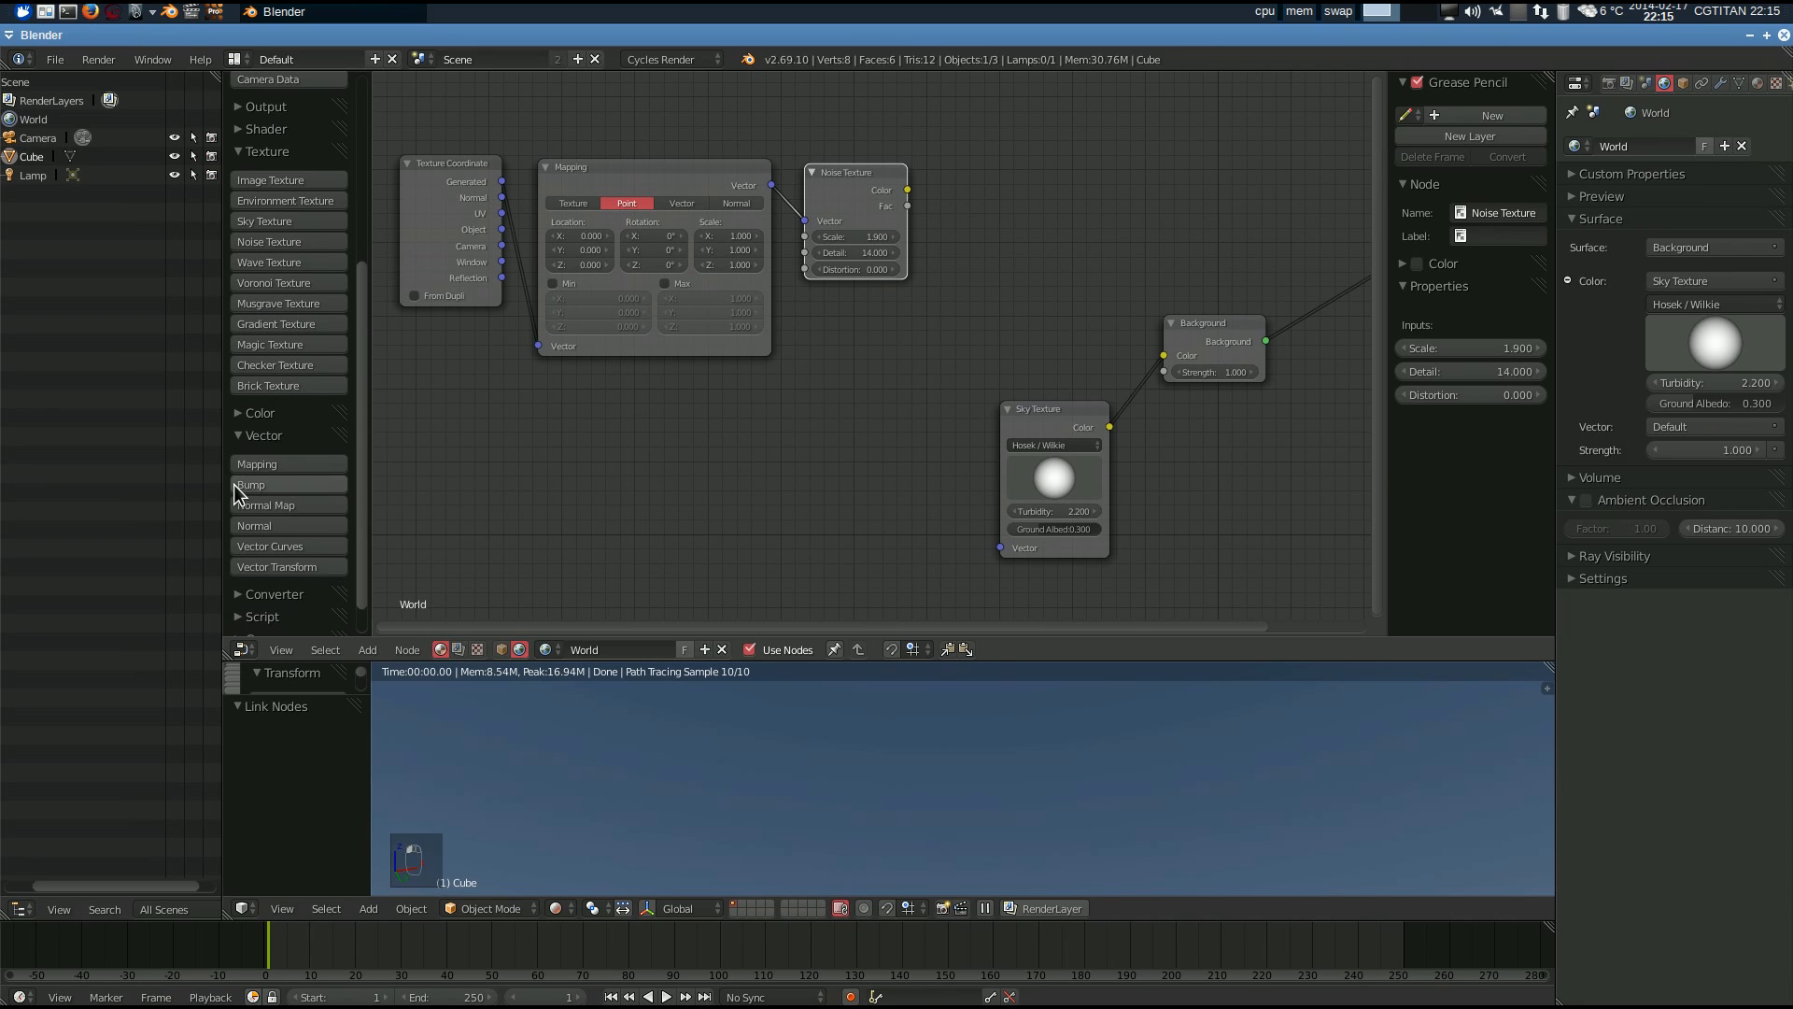
click(237, 590)
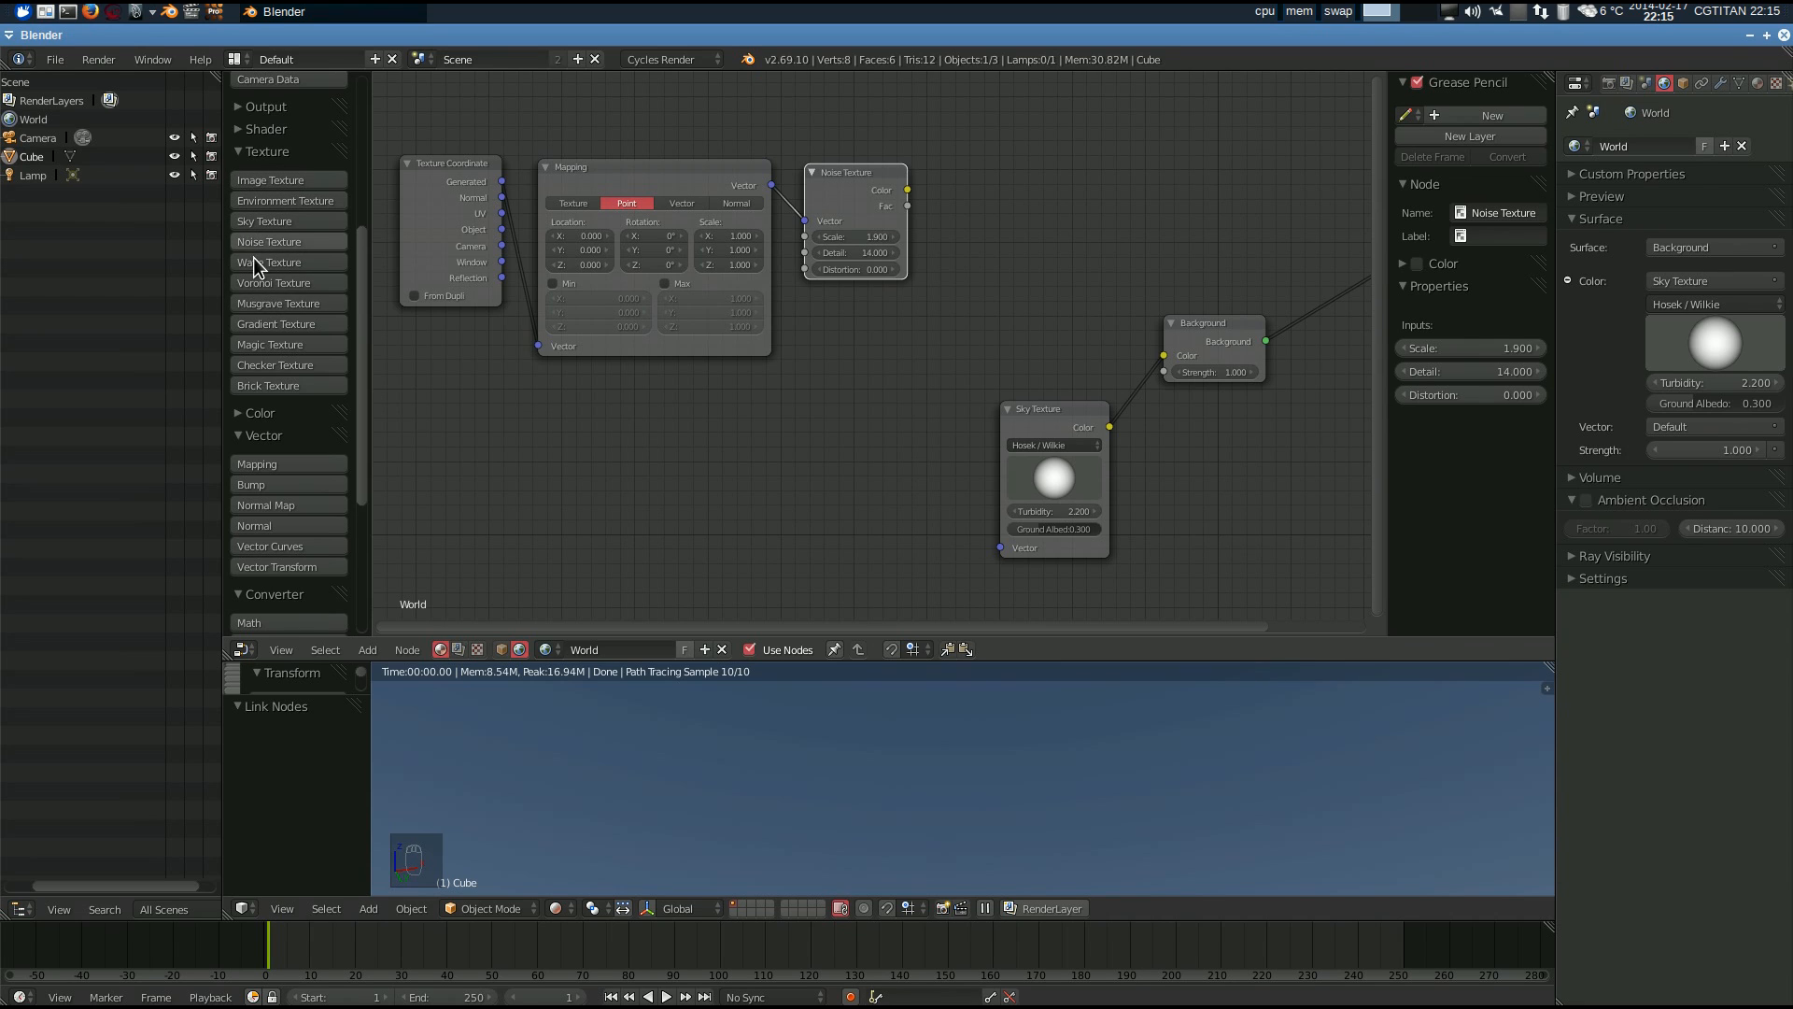
click(239, 127)
click(239, 128)
click(233, 104)
click(234, 104)
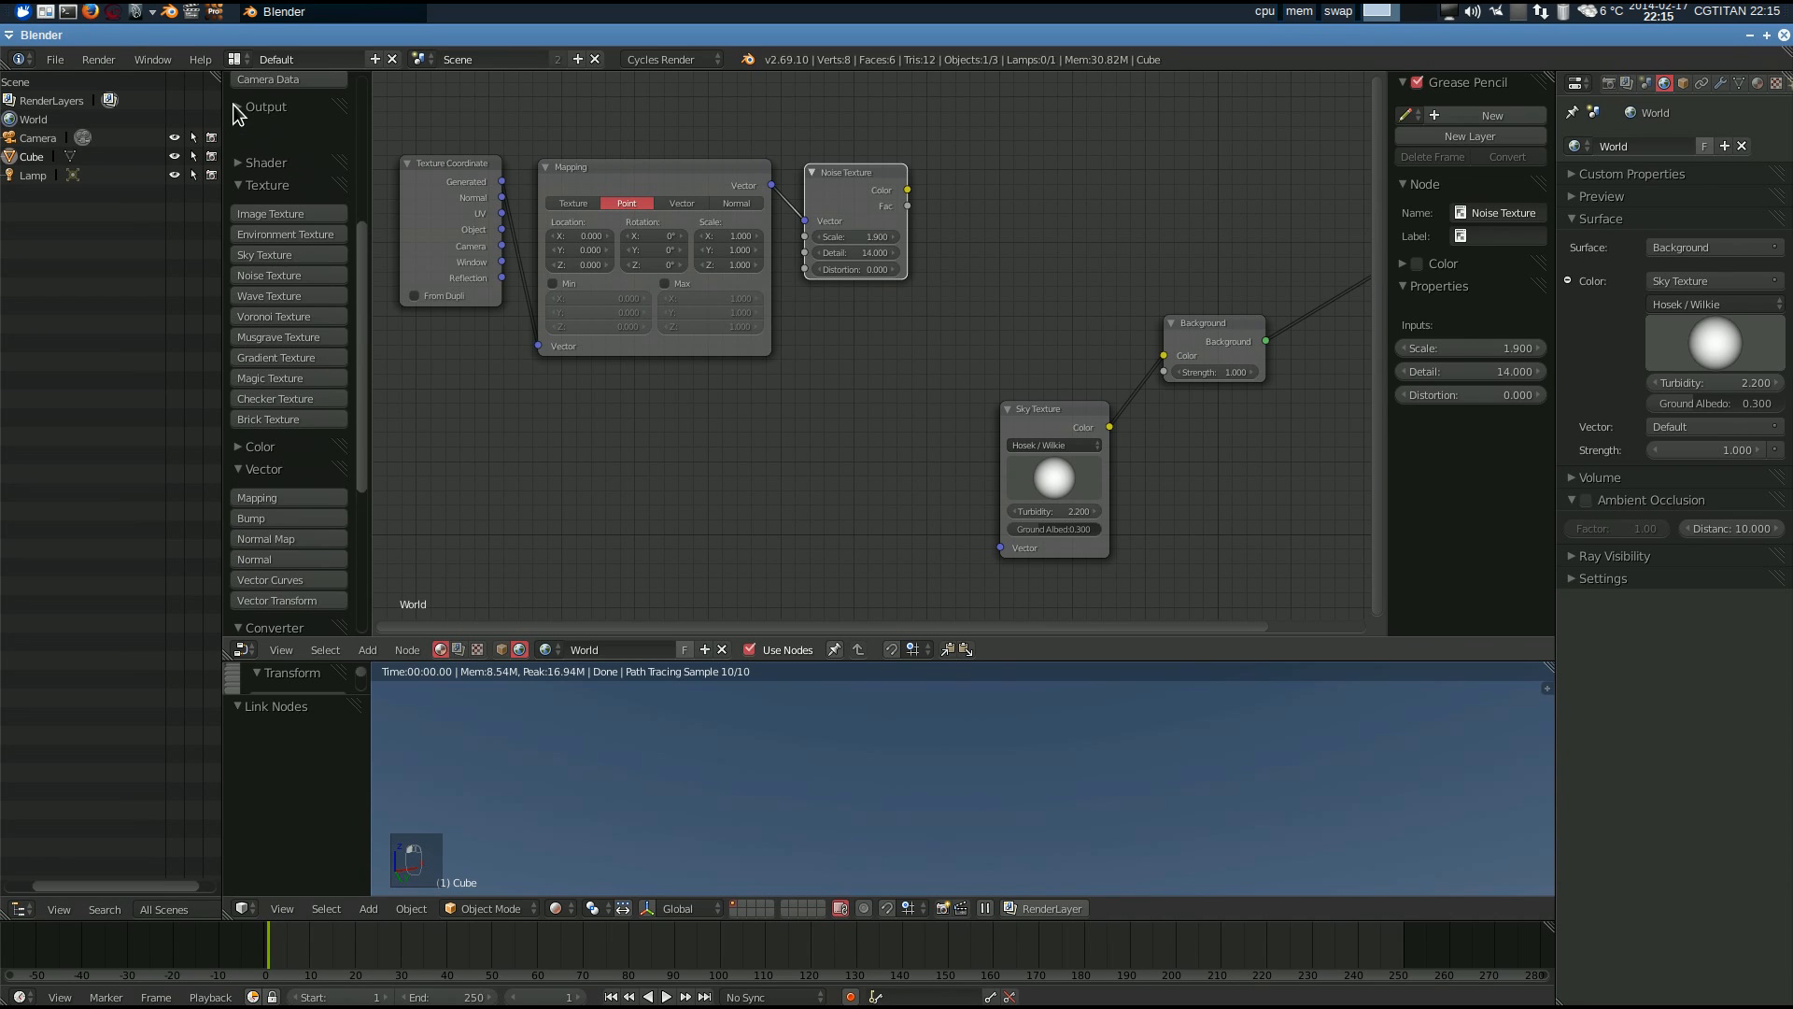
click(243, 412)
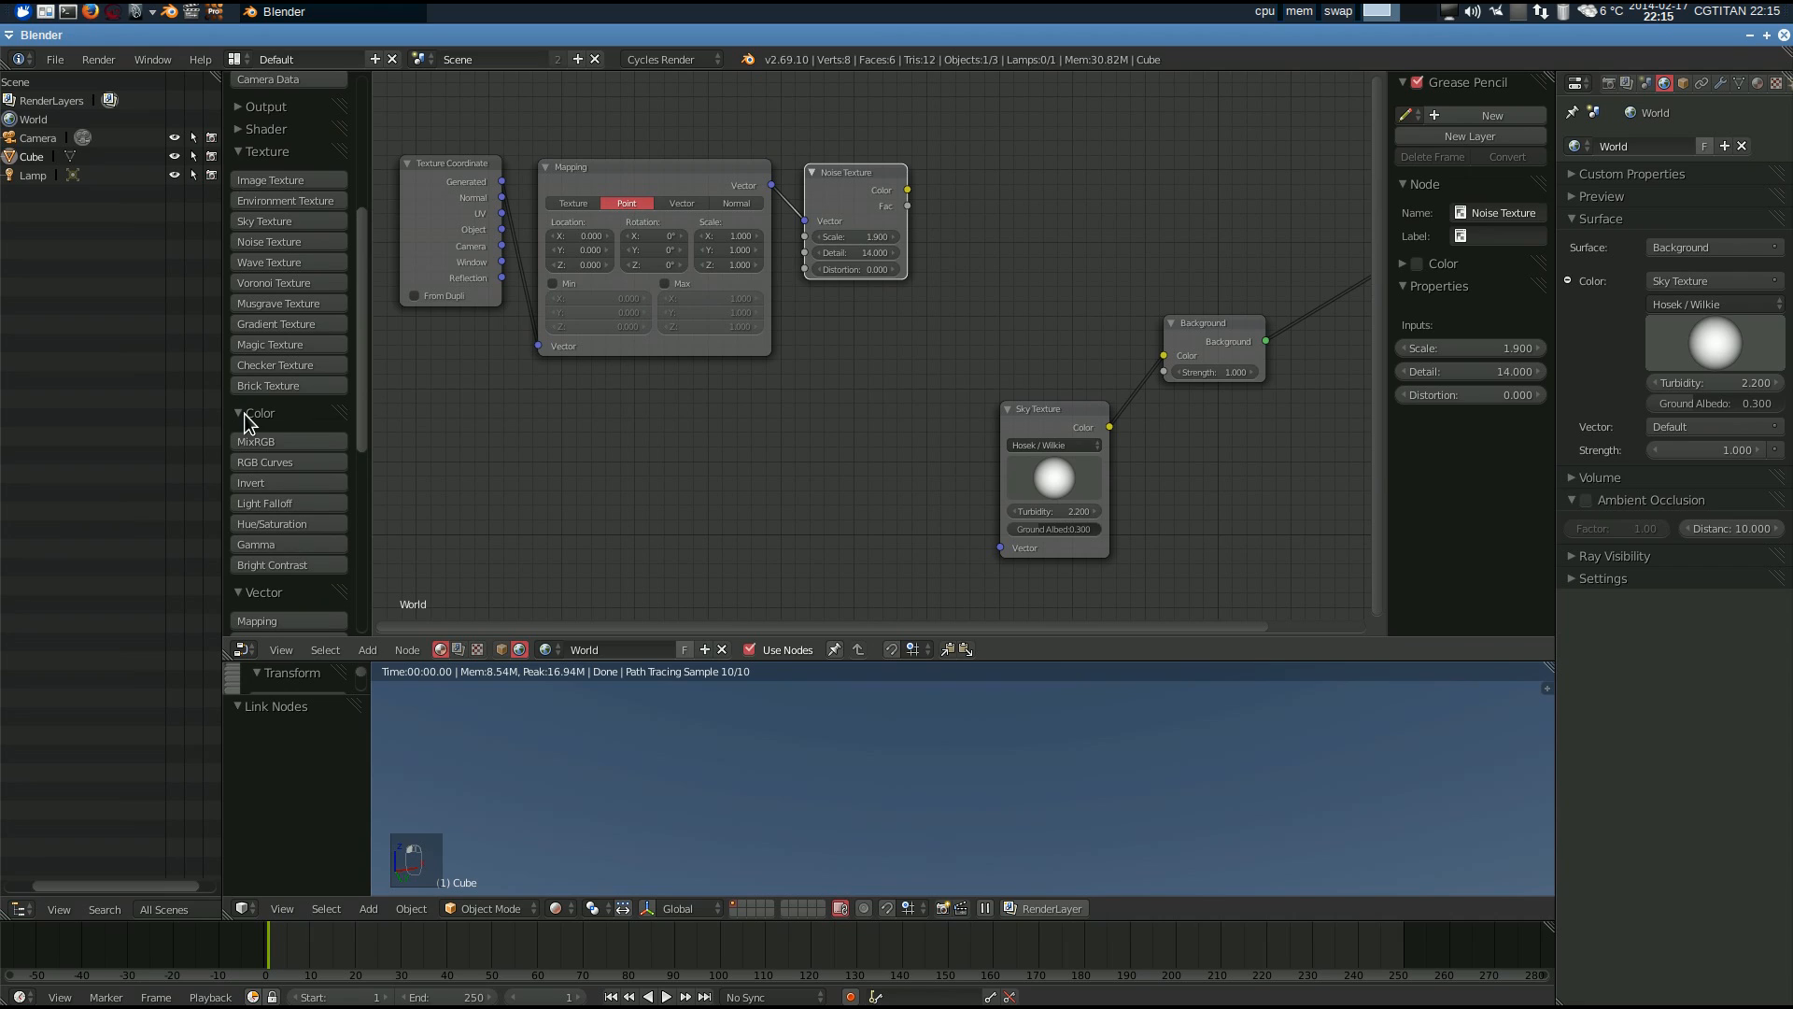
key(space)
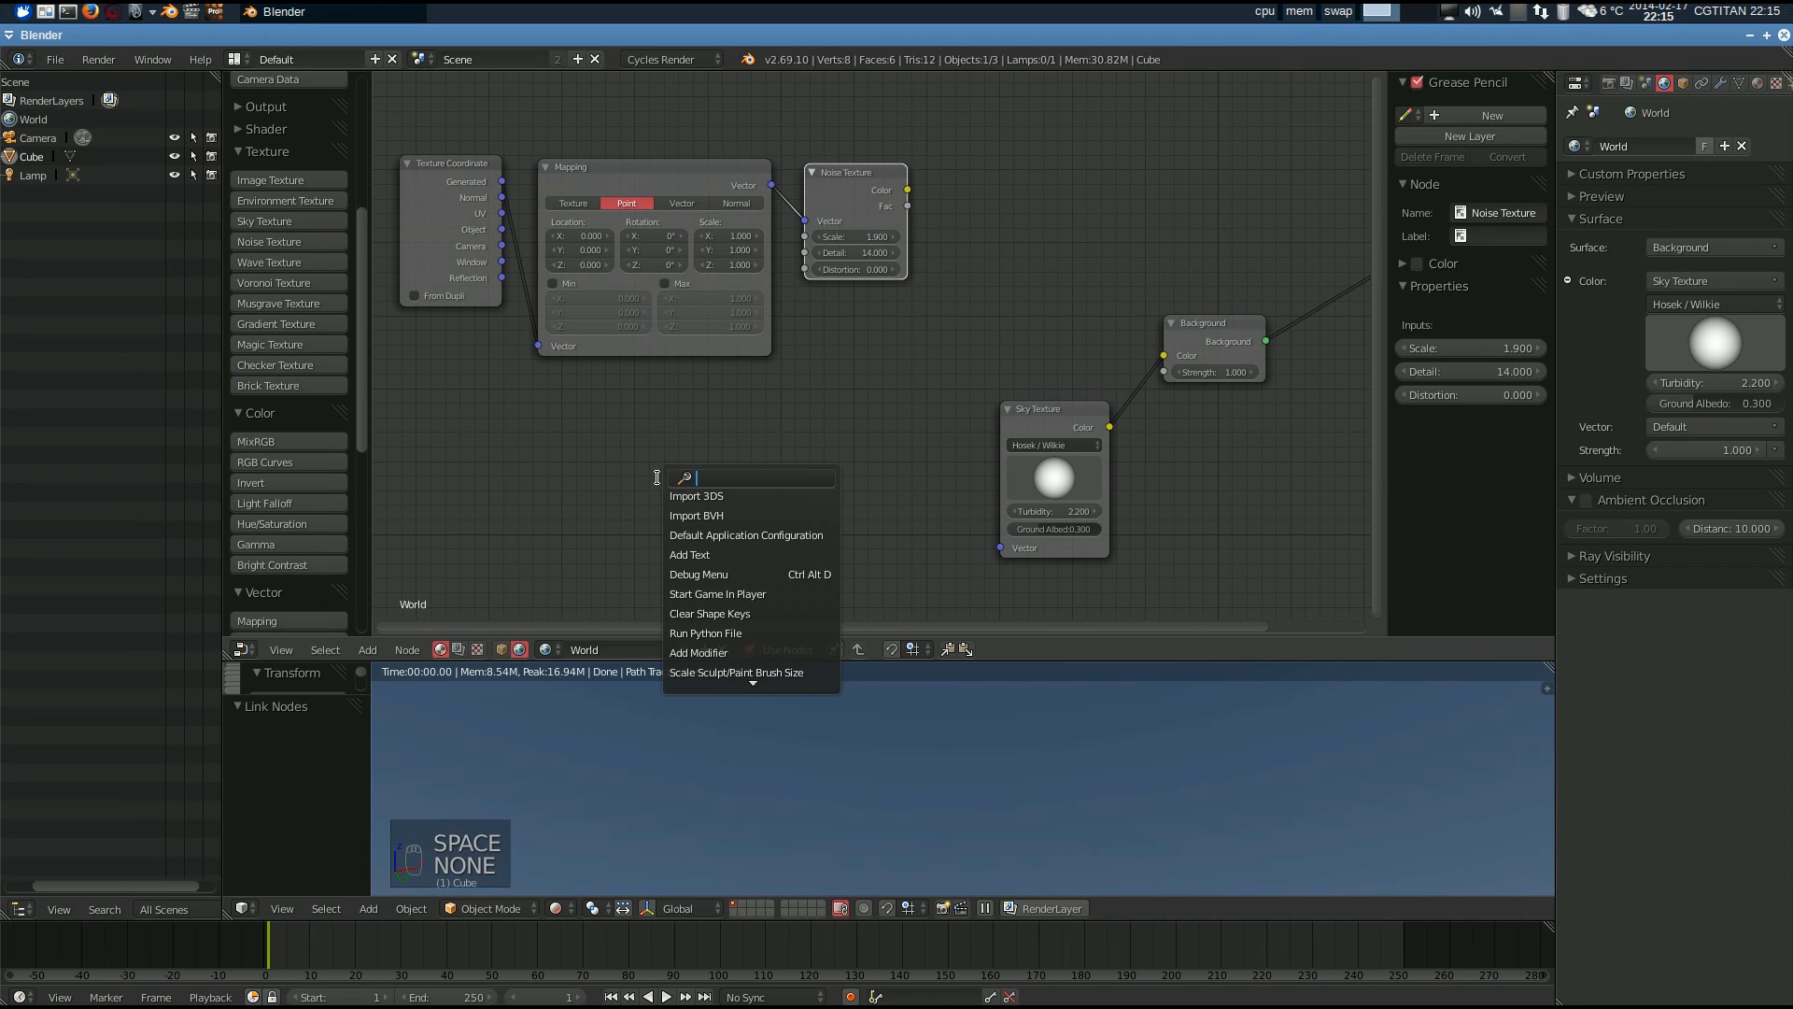
text(colo)
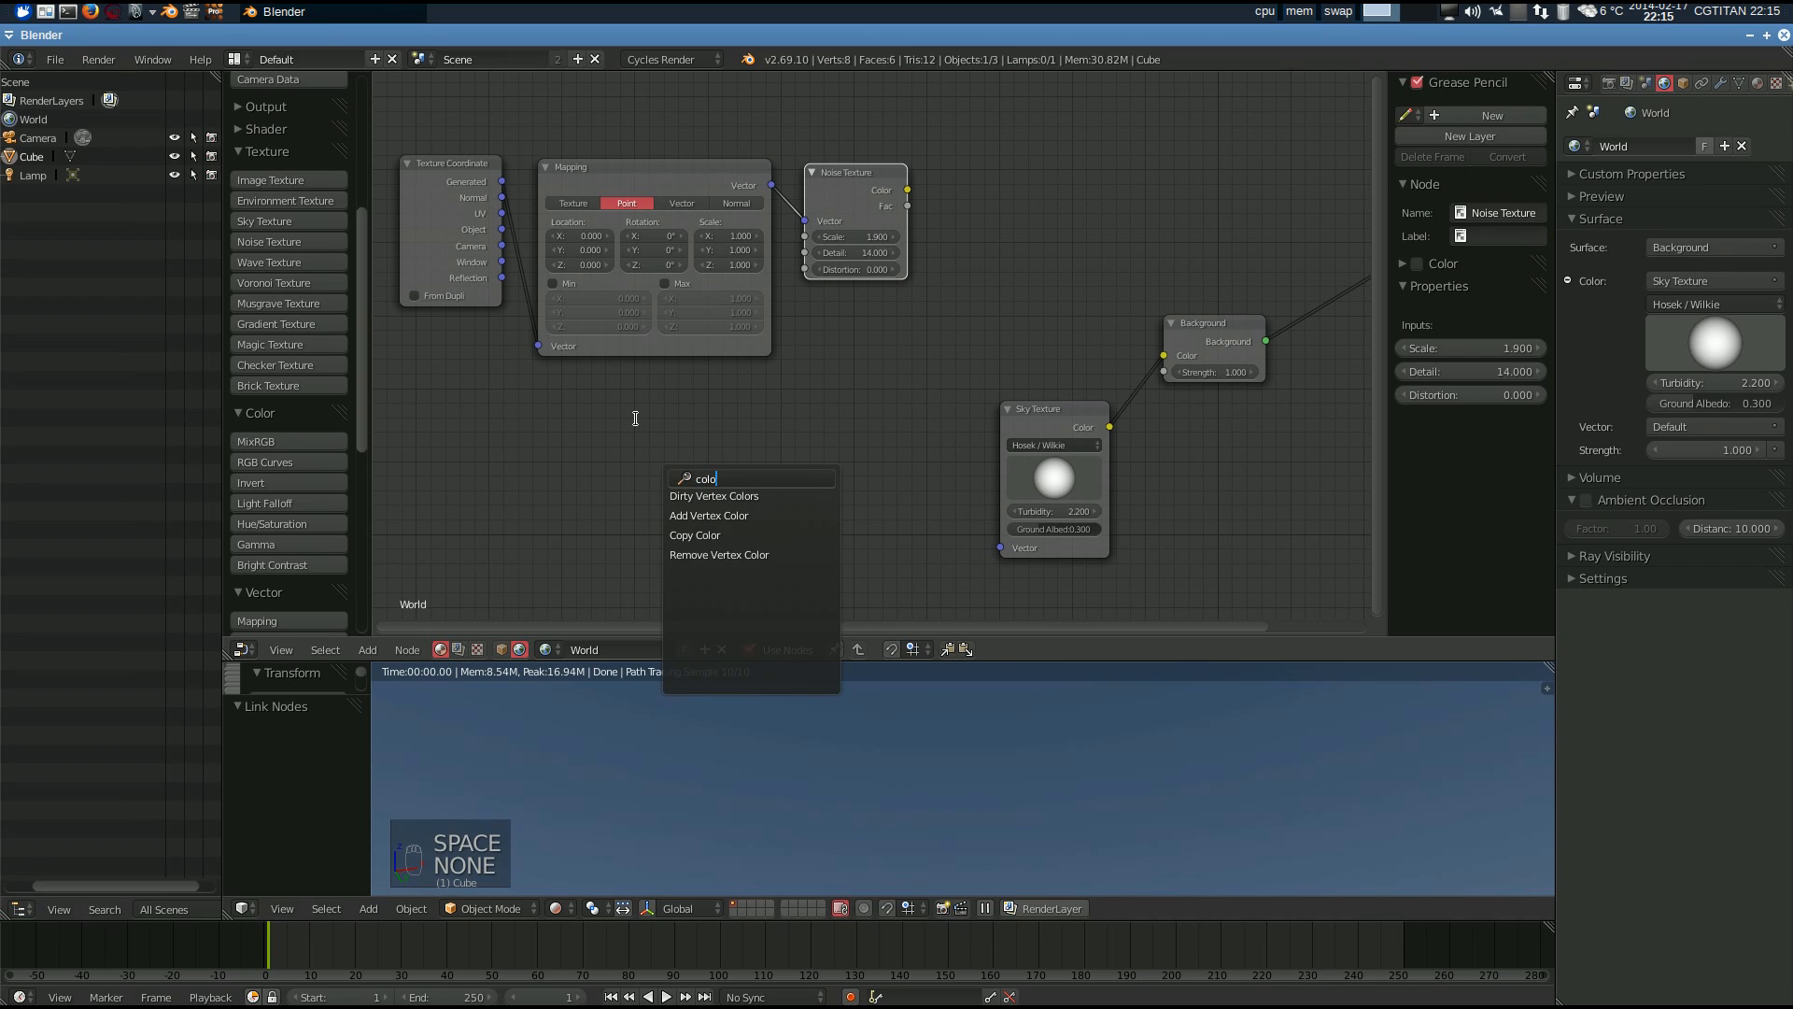
text(r)
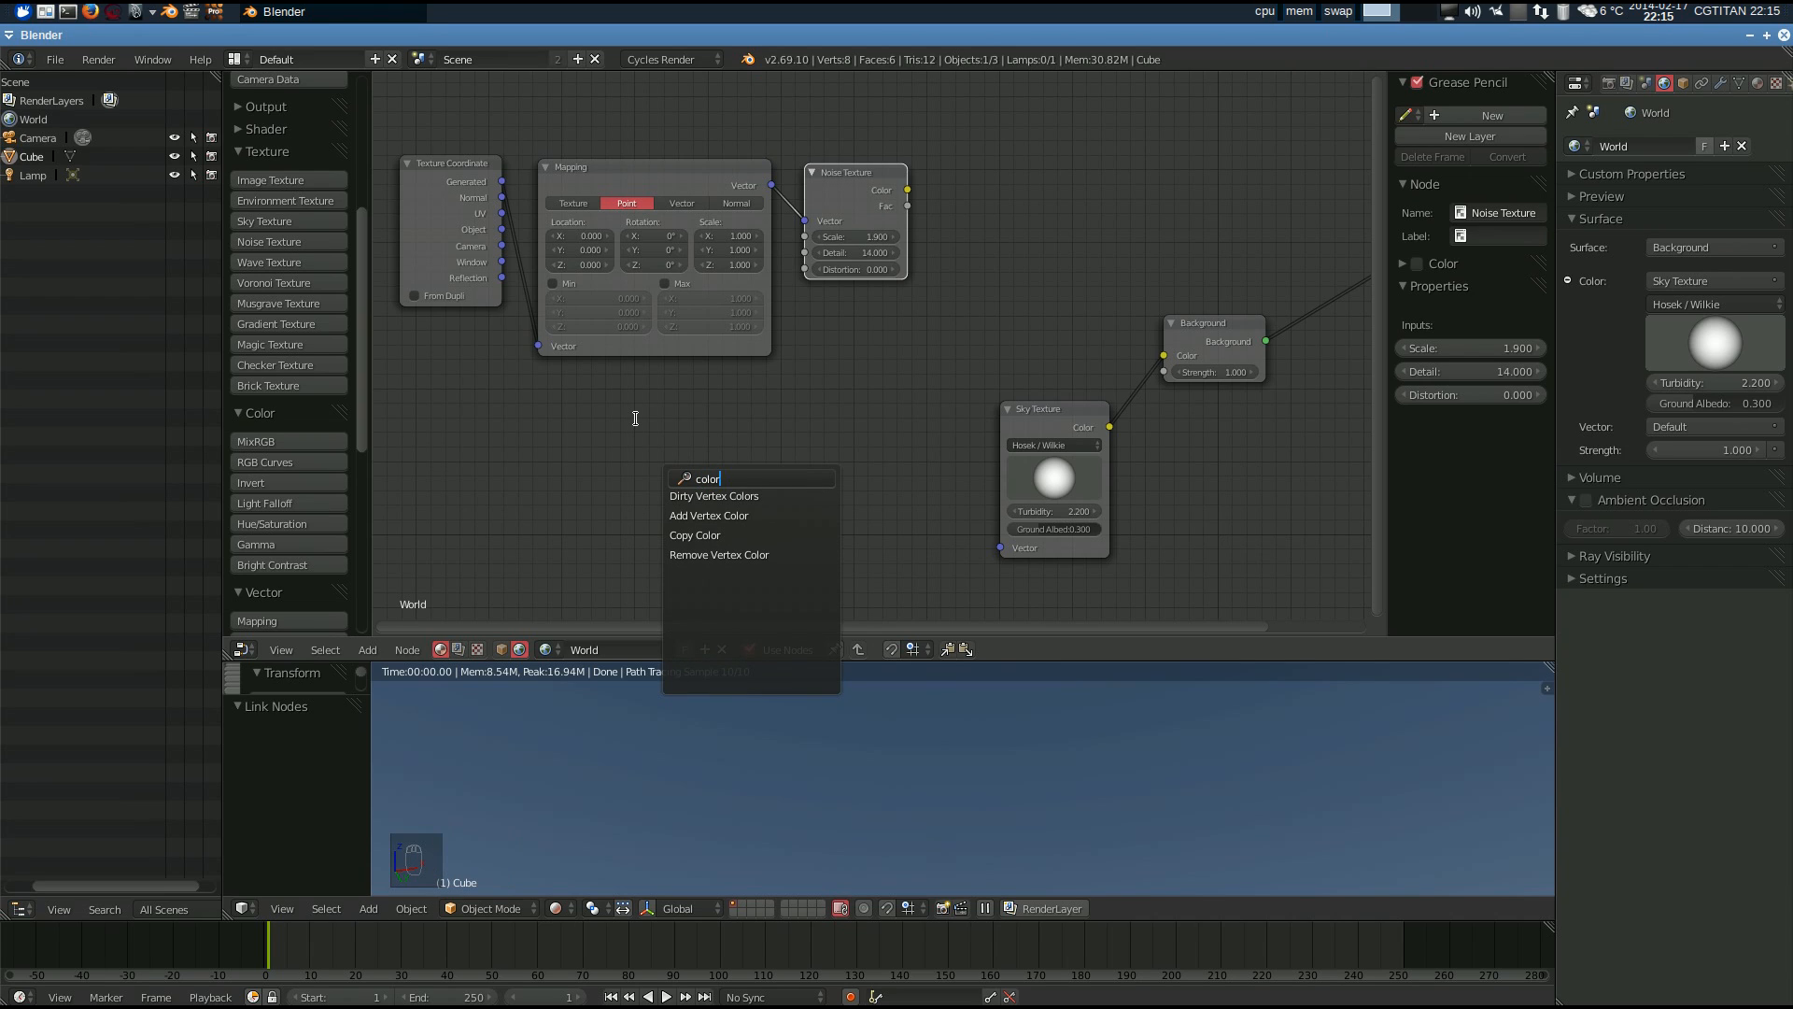
text(r)
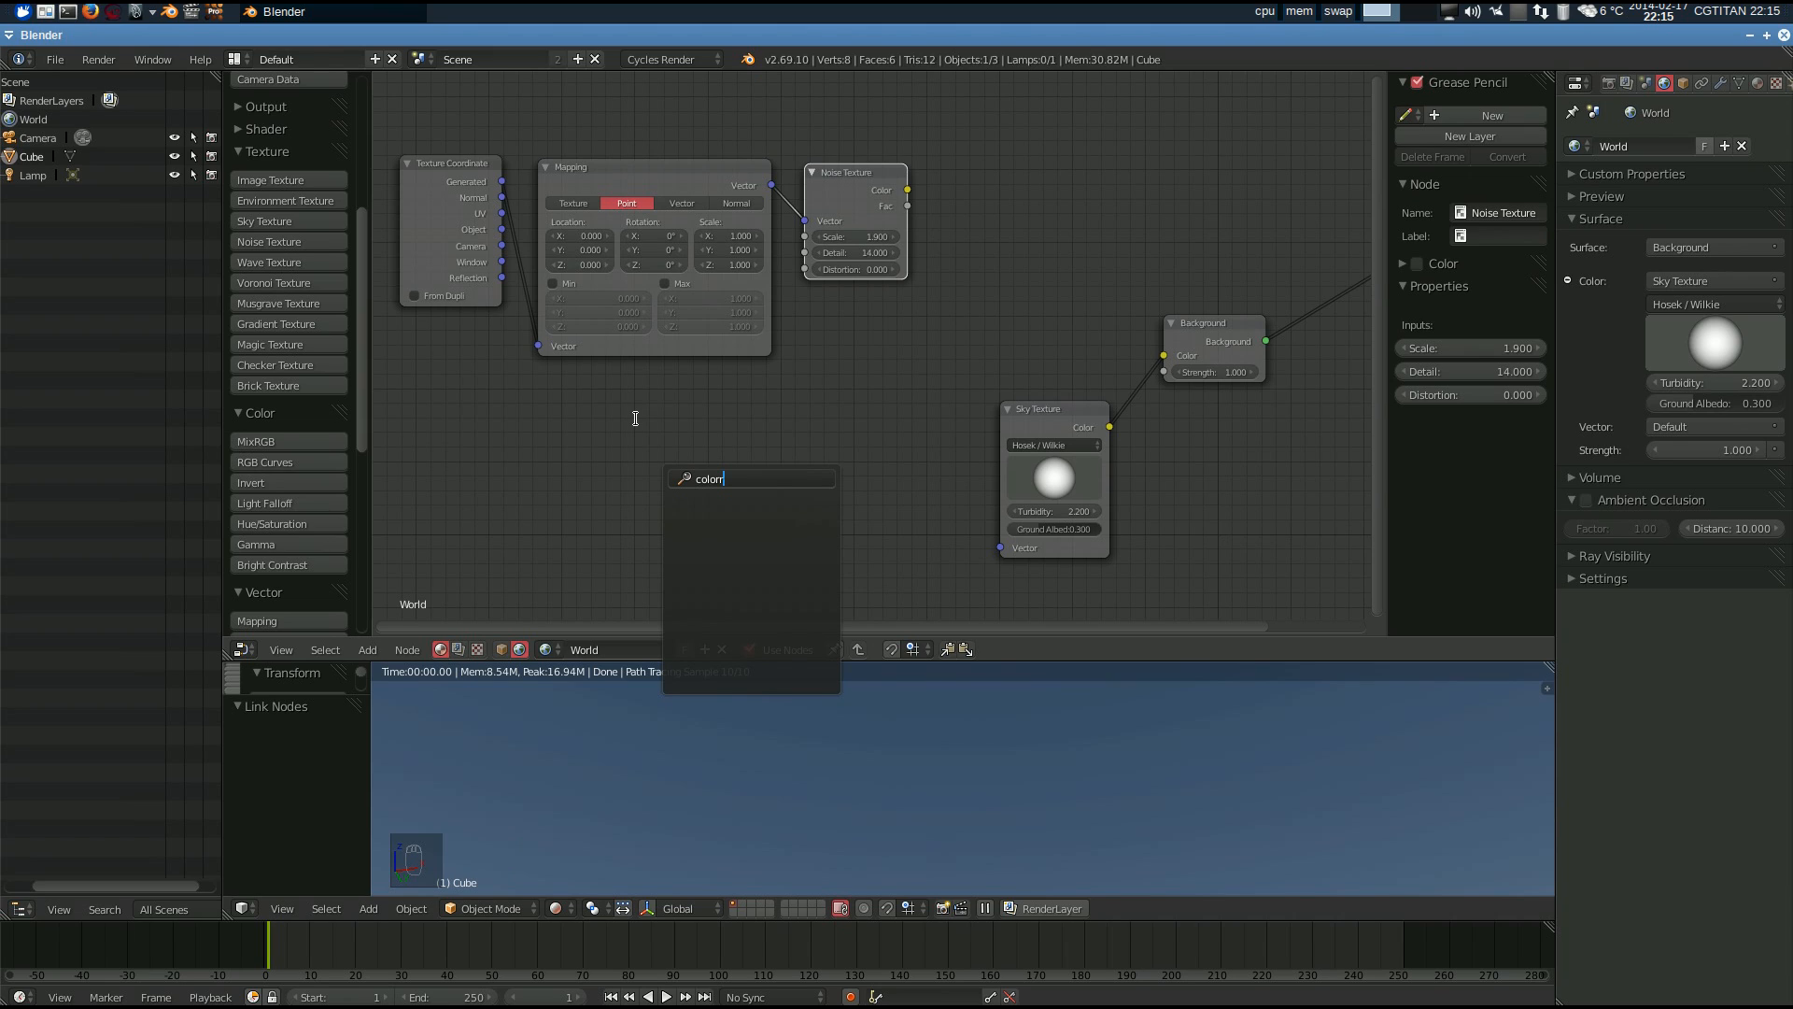
key(BackSpace)
key(BackSpace)
key(BackSpace)
key(BackSpace)
key(BackSpace)
key(BackSpace)
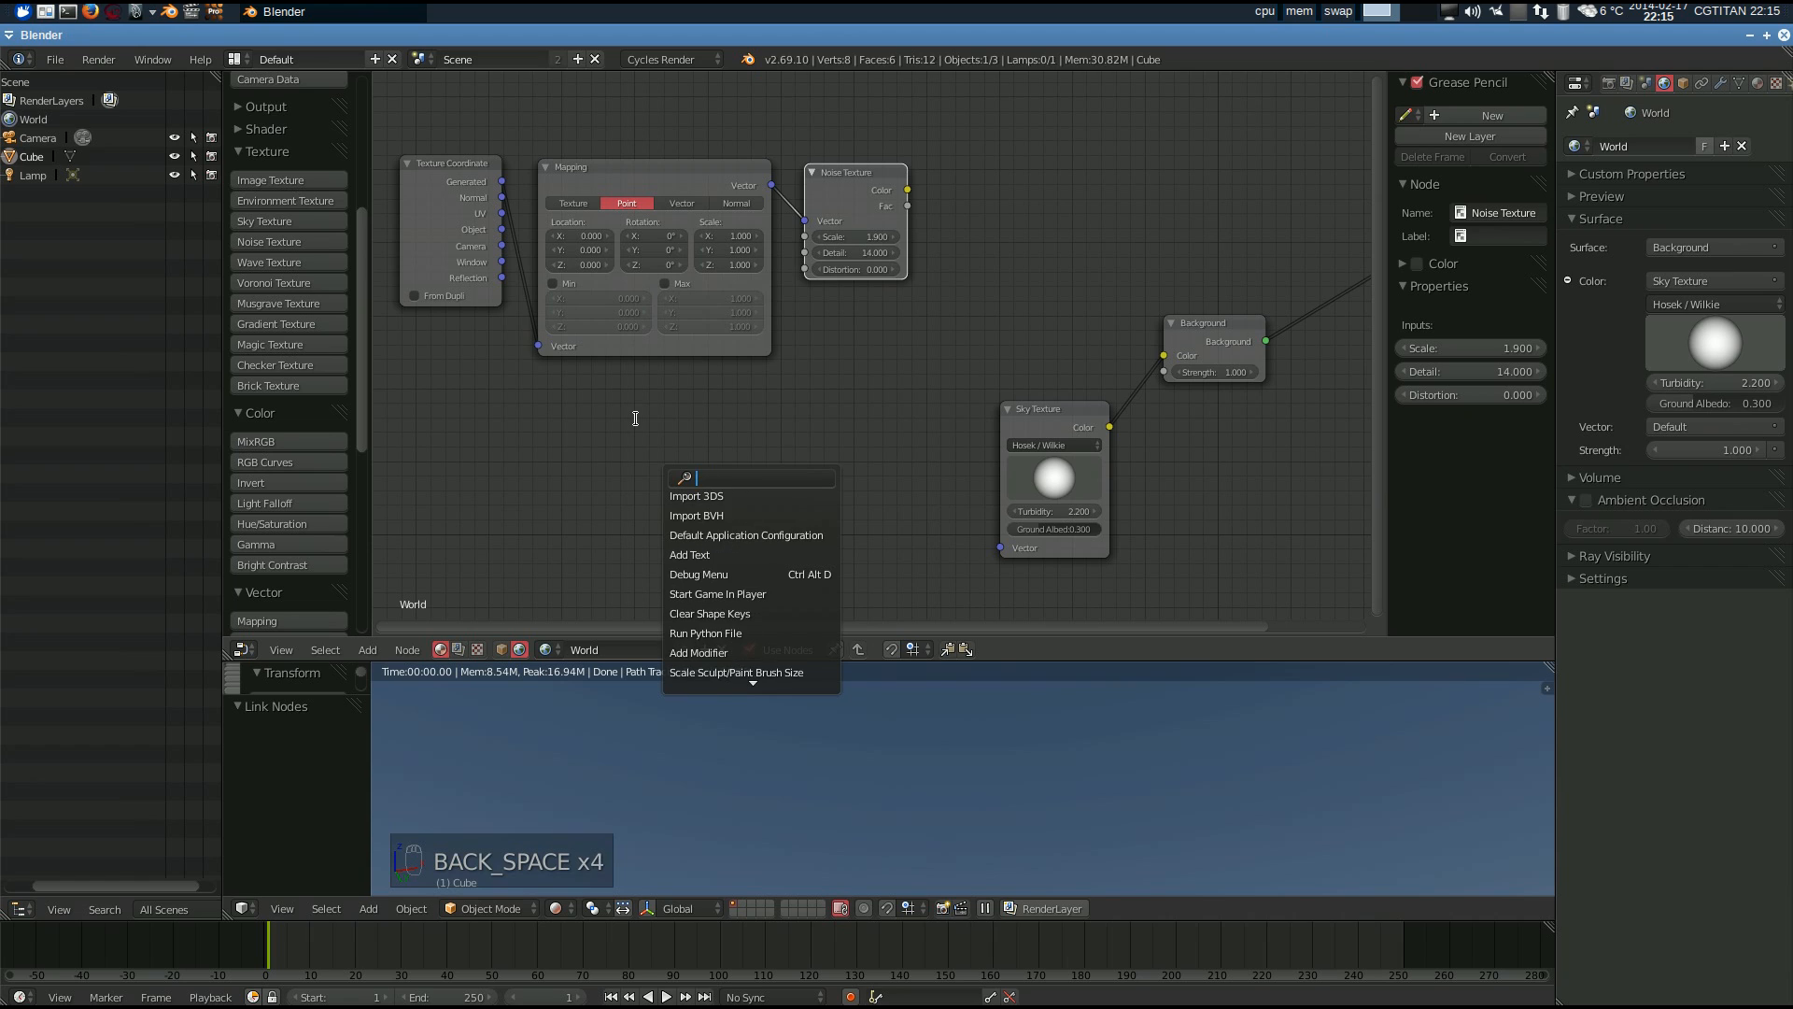
- Add a ColorRamp node after the Noise Texture and shift the Noise Texture slightly away from it
drag(361, 283, 346, 469)
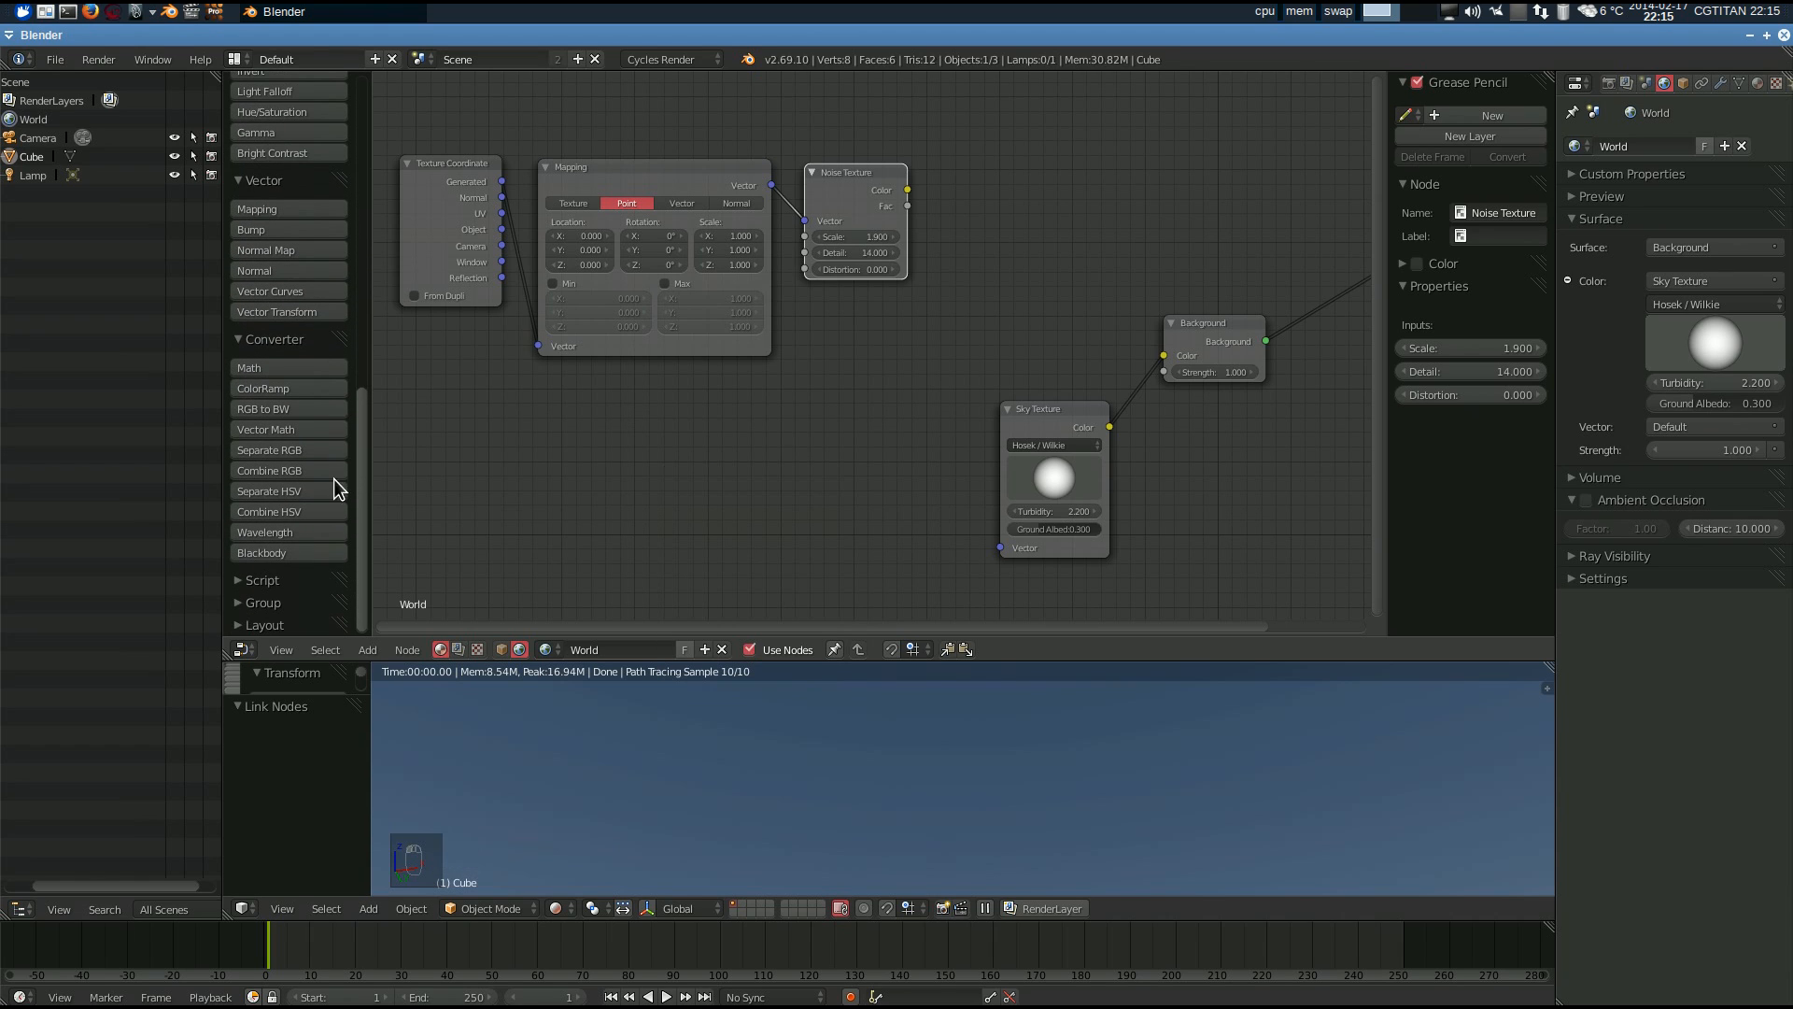
click(331, 388)
click(925, 142)
middle_drag(1034, 121, 703, 136)
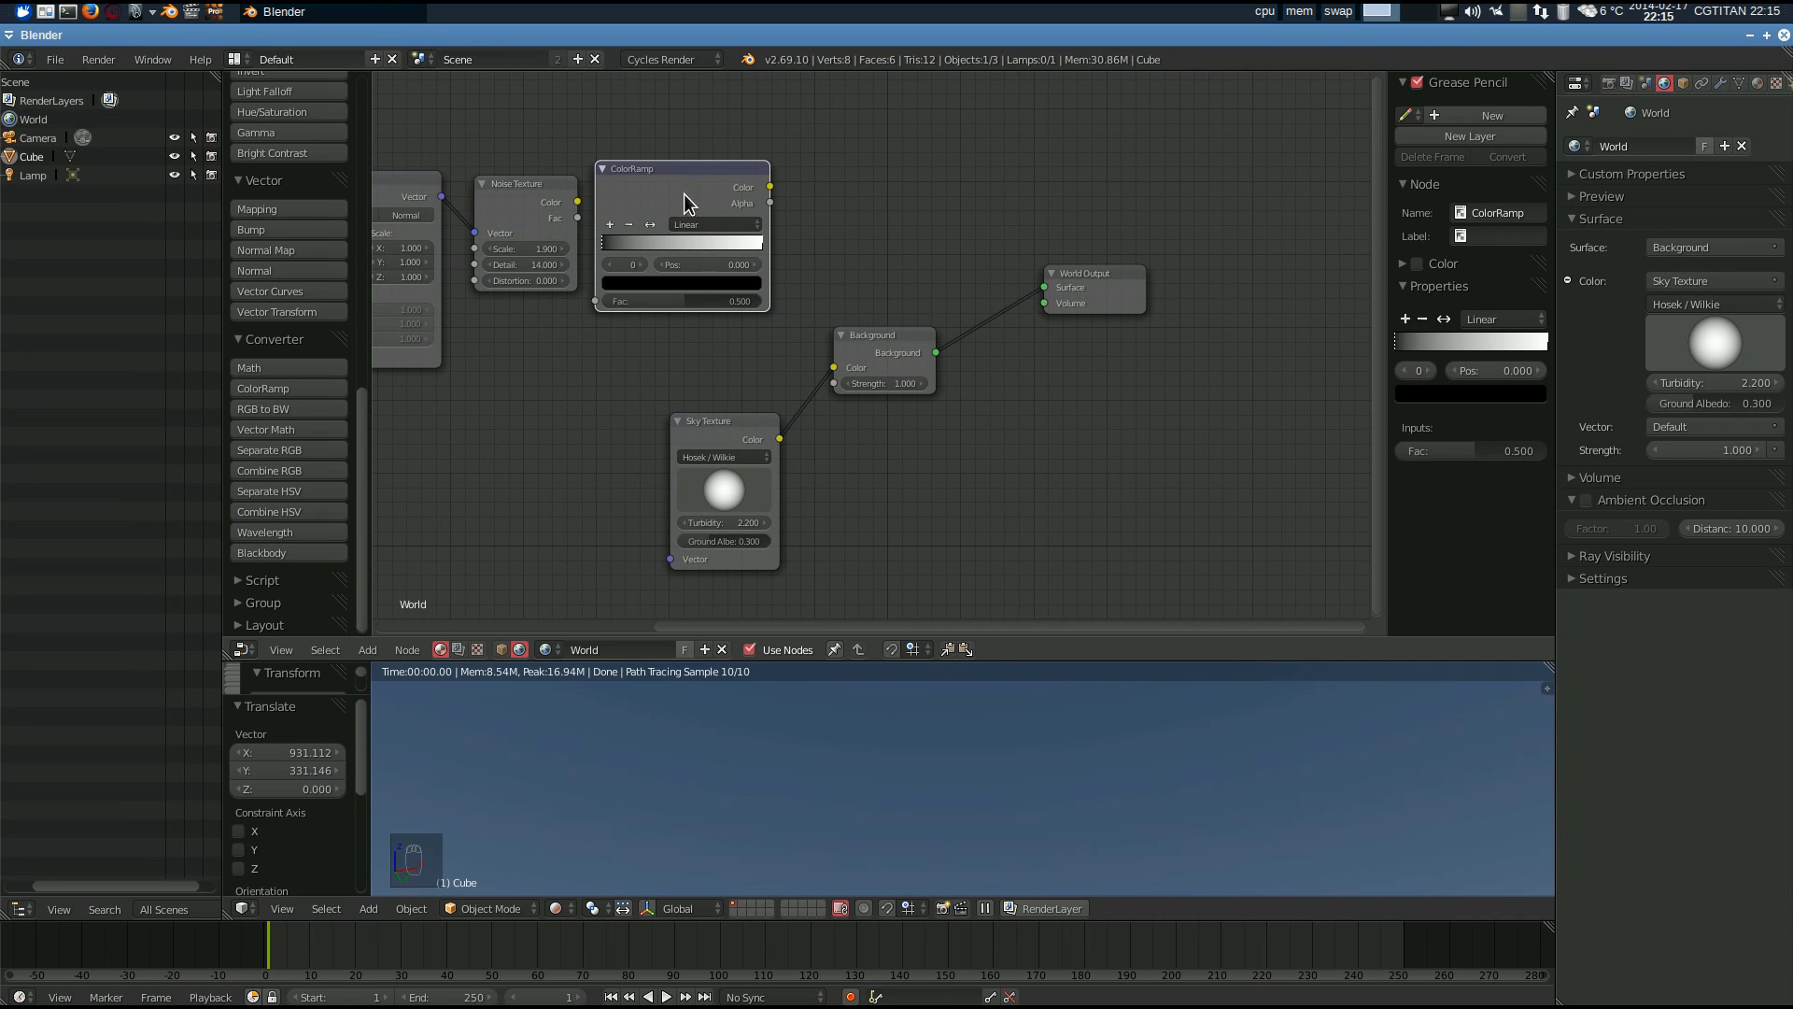
click(514, 187)
key(g)
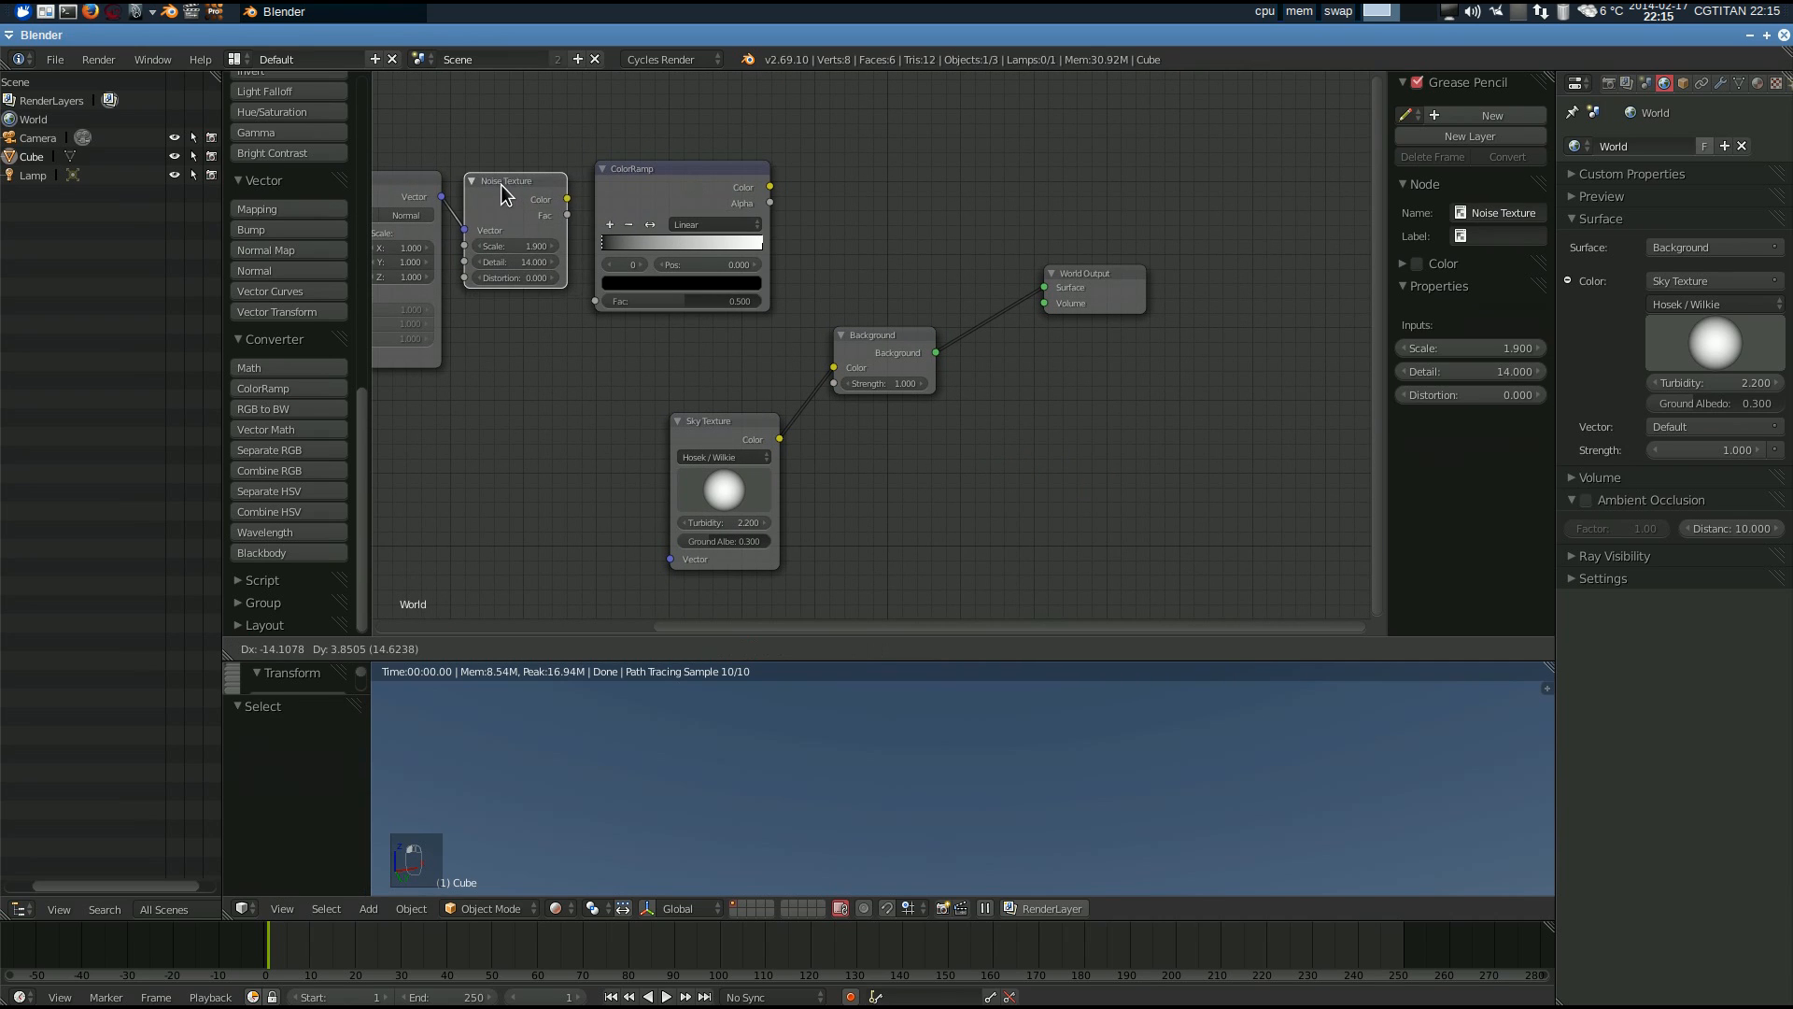
click(501, 183)
drag(567, 215, 587, 308)
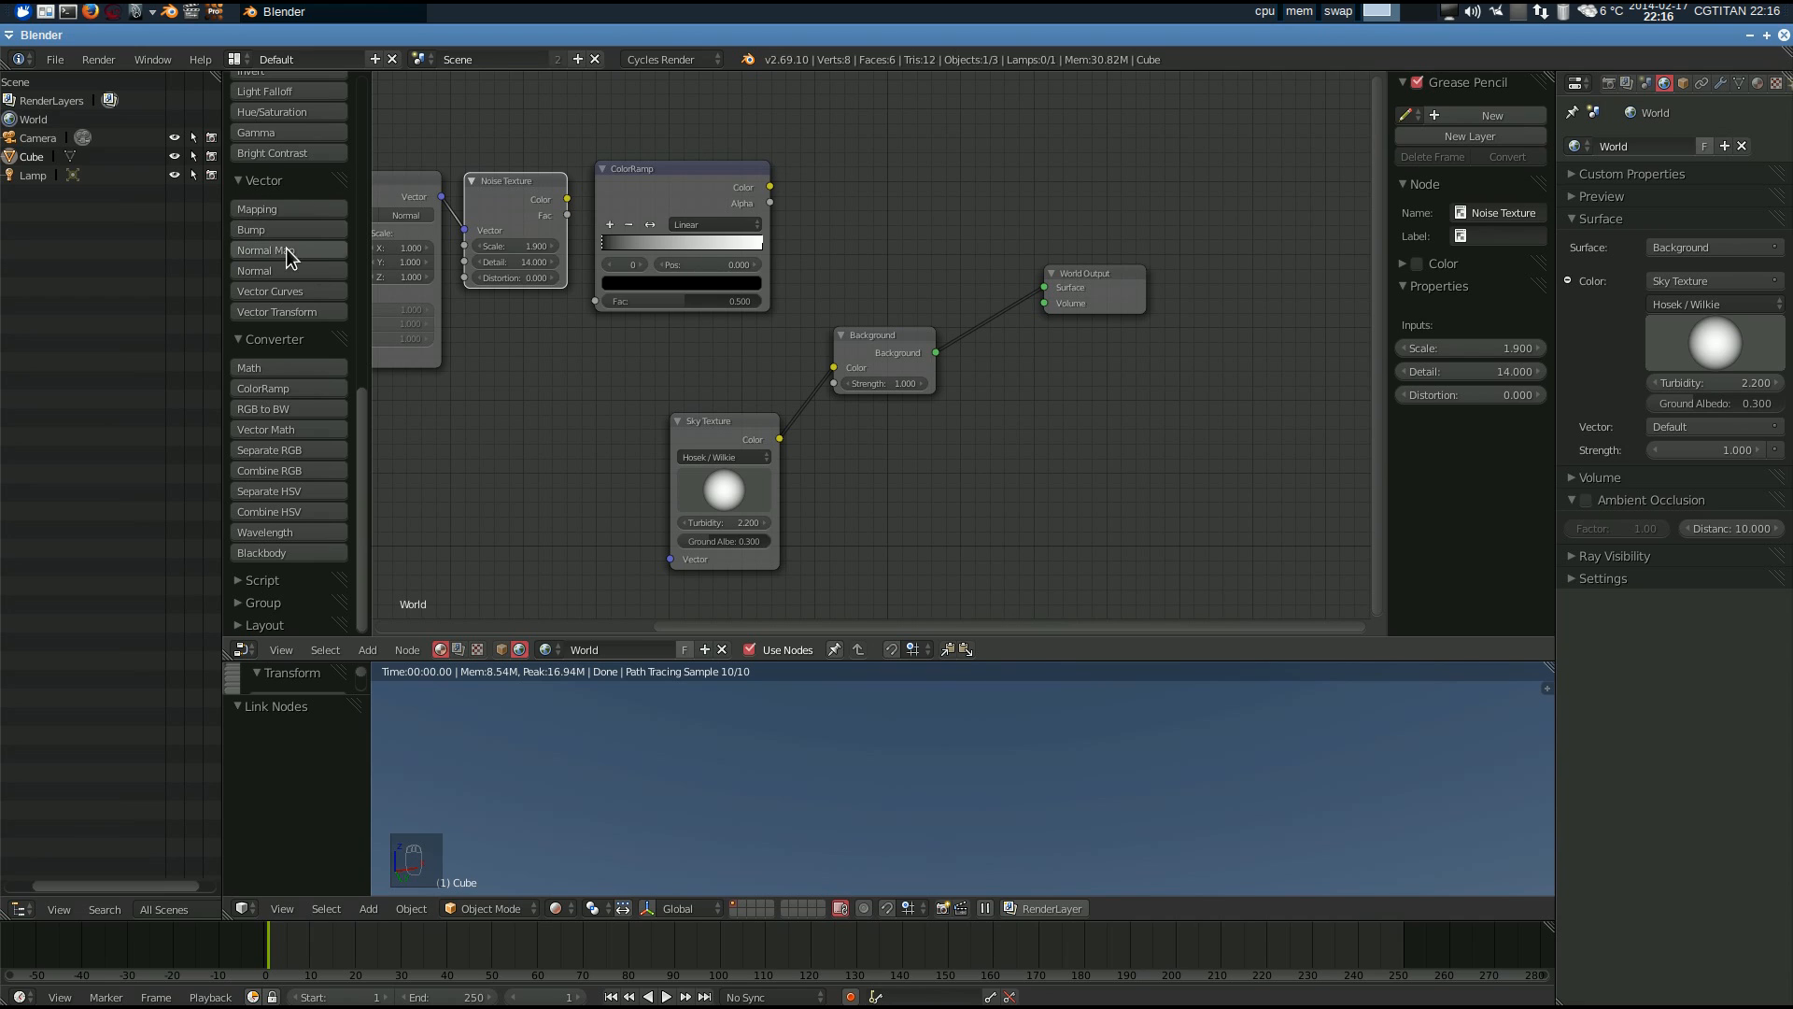
- Spread out the World Output, Background and Sky Texture nodes to make room between the ColorRamp and the Background
middle_drag(995, 267, 1011, 206)
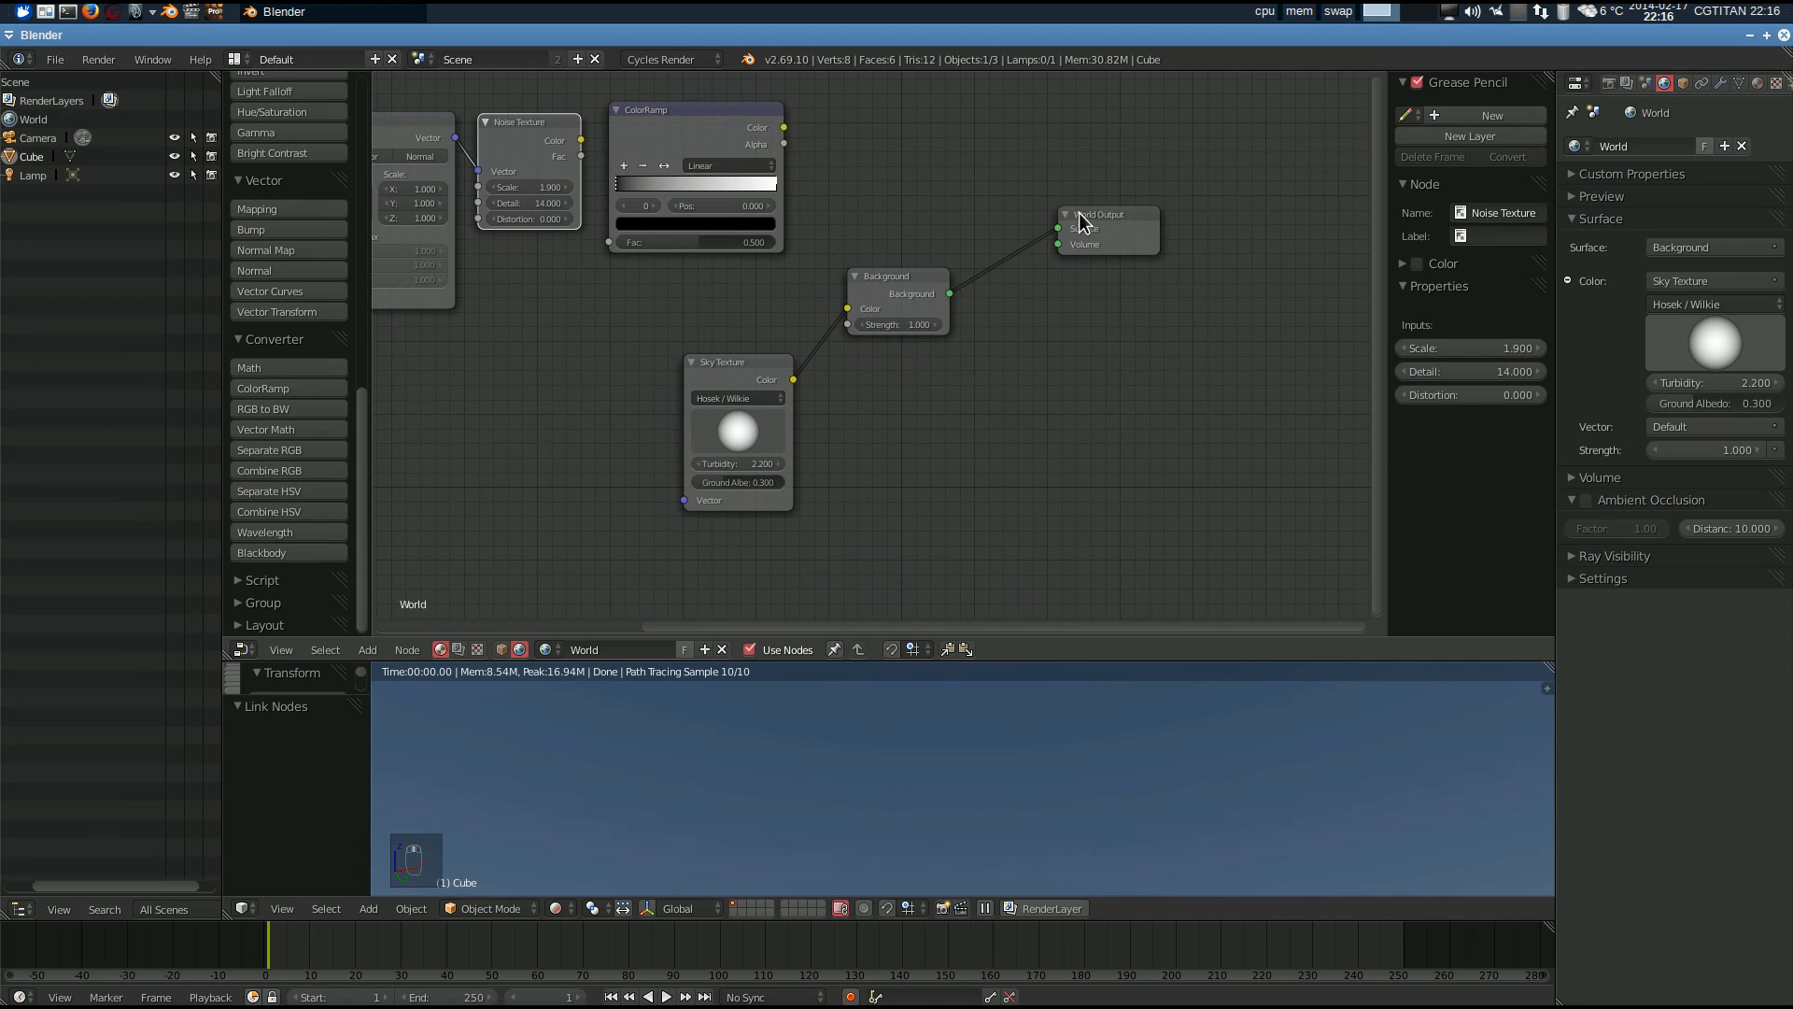
drag(1085, 218, 1254, 216)
drag(867, 280, 1008, 286)
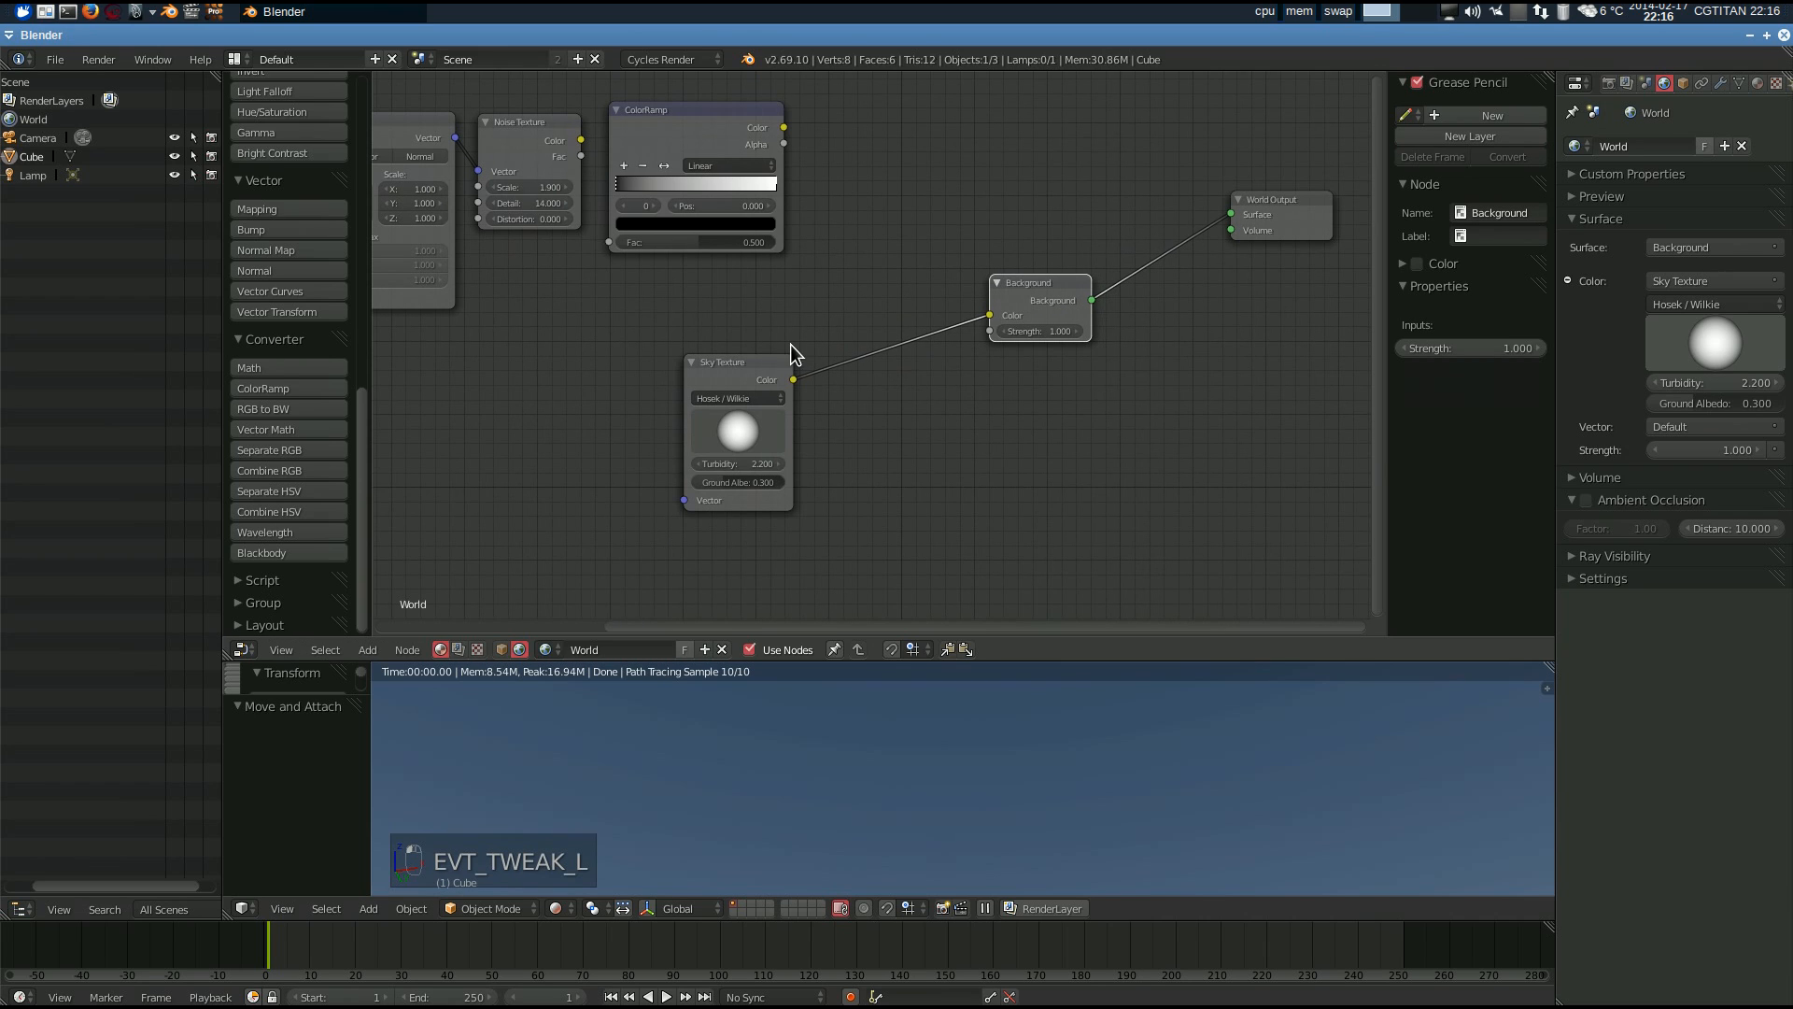
drag(710, 368, 820, 416)
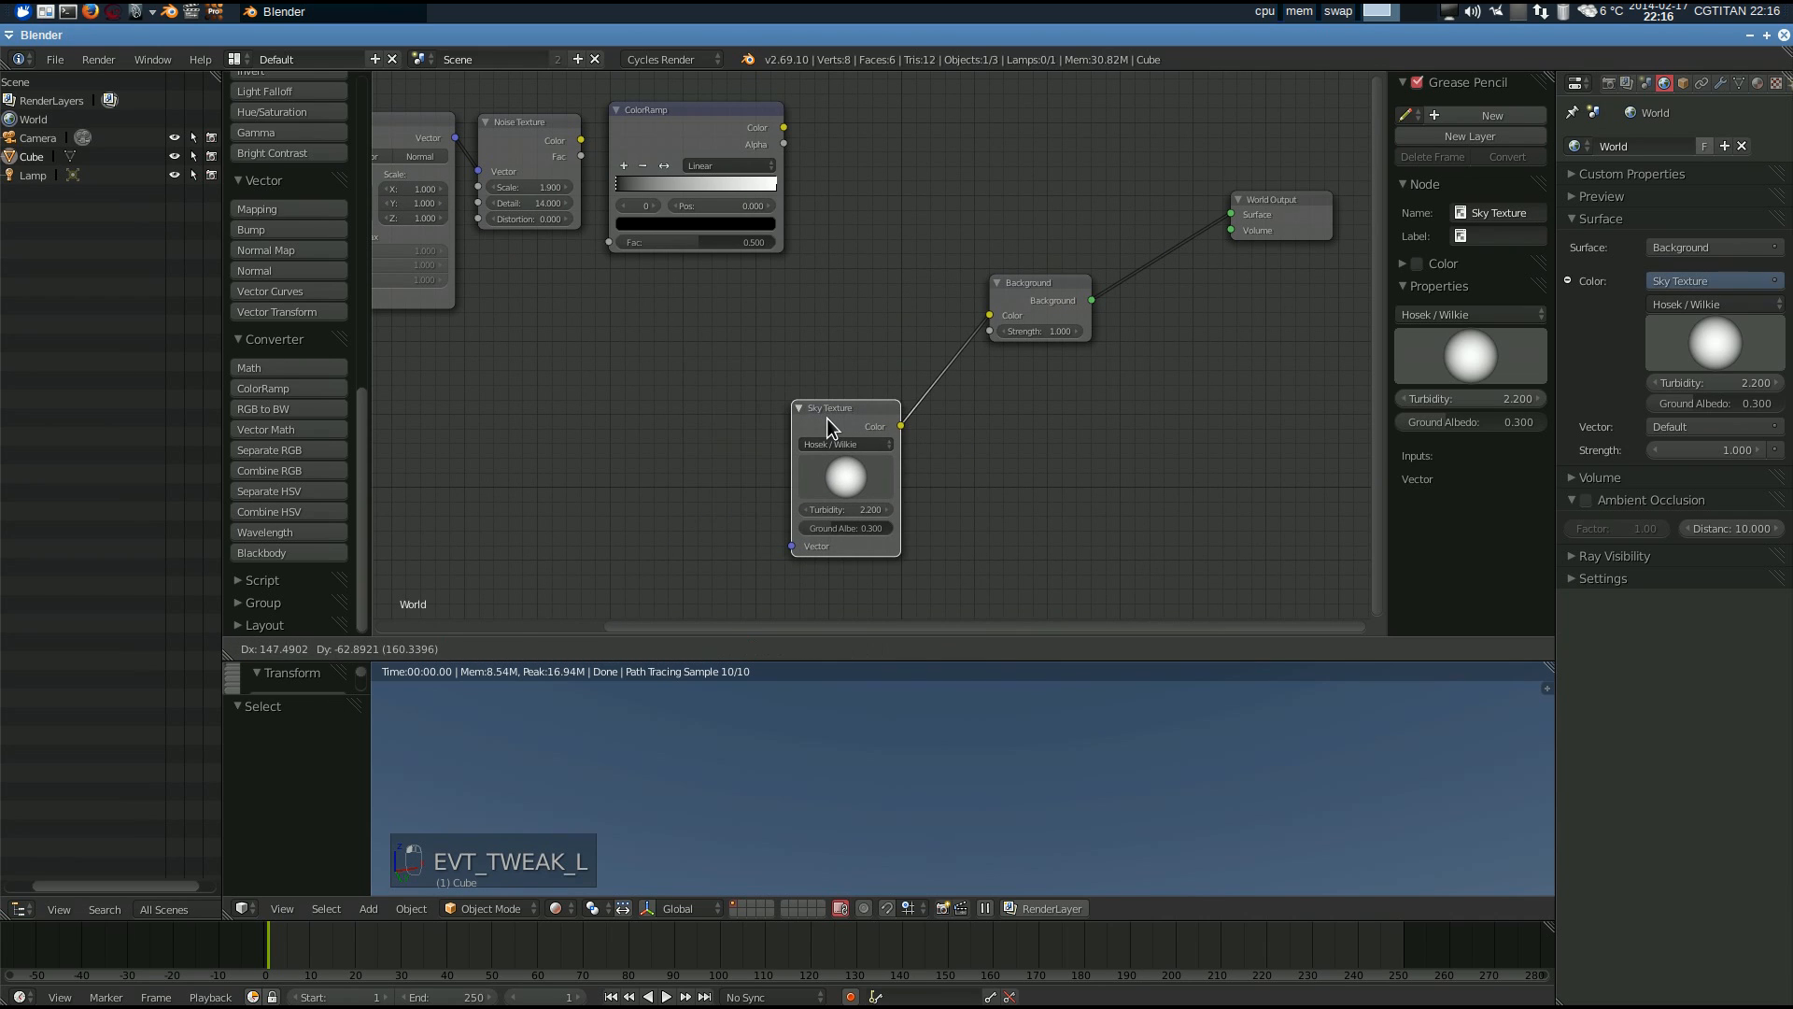
drag(1036, 301, 1089, 250)
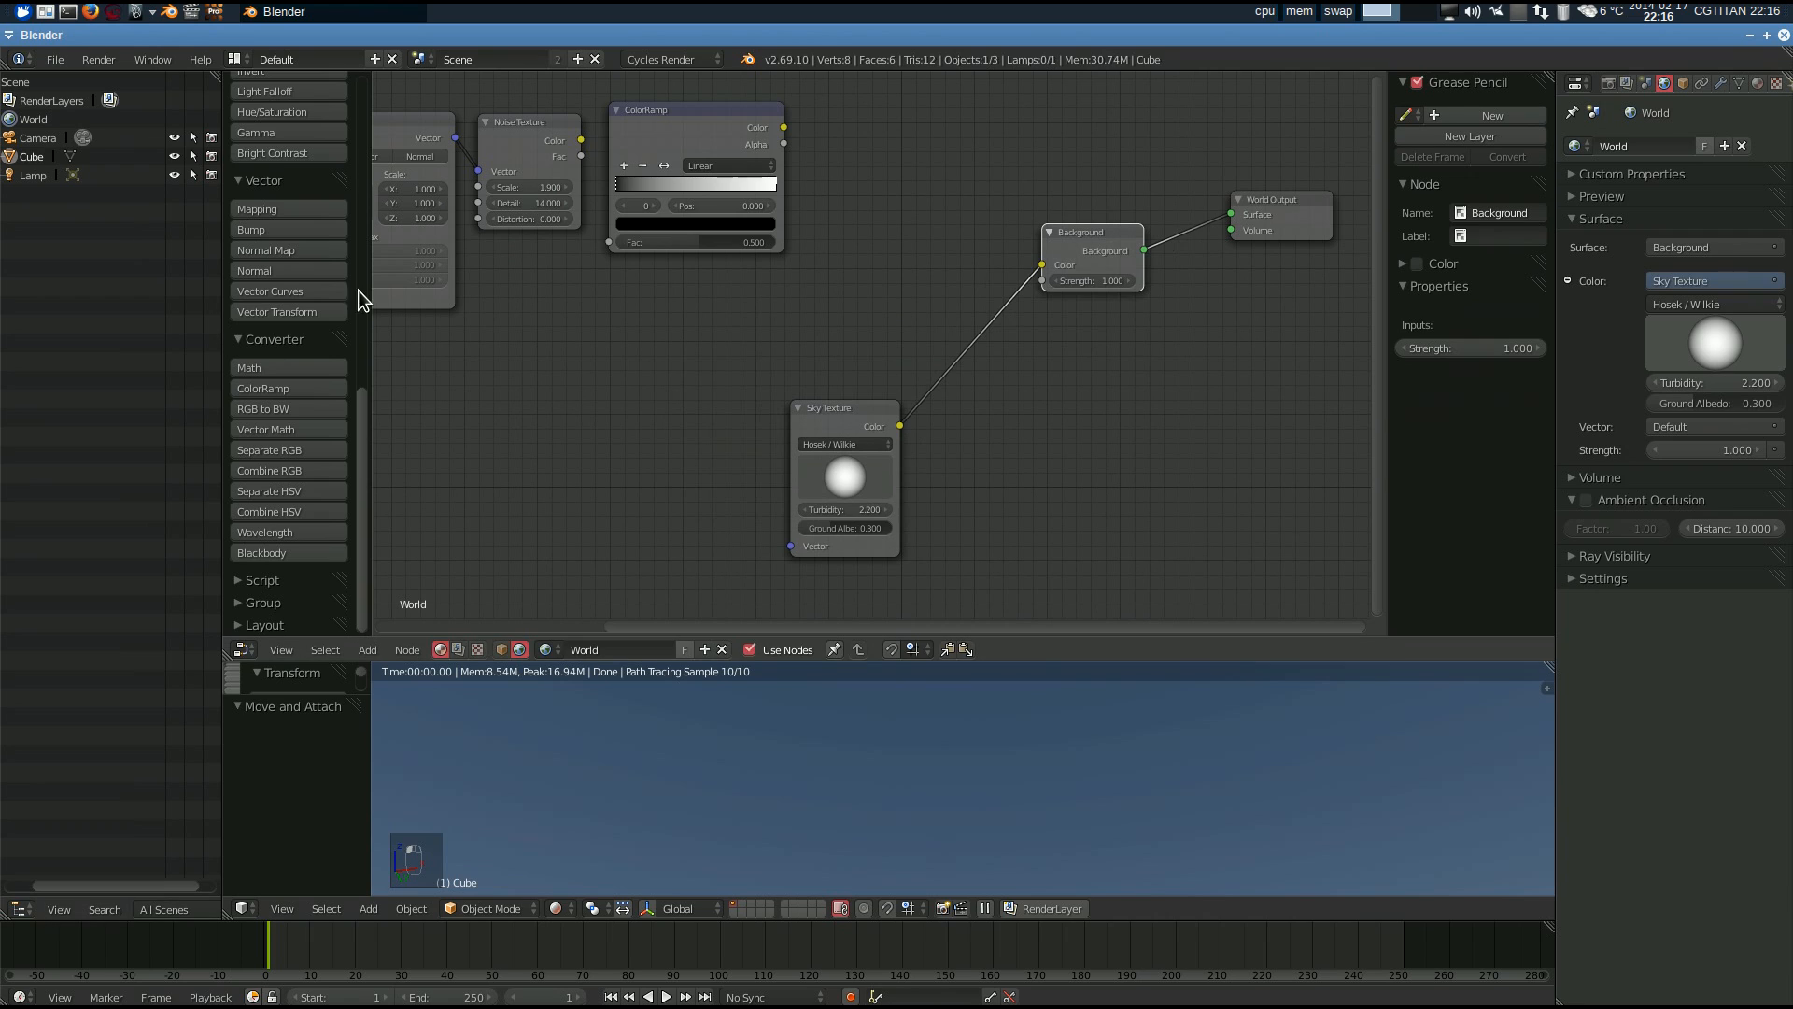
- Add a MixRGB node after the ColorRamp and connect the ColorRamp's Color output to its Color1 input
scroll(280, 445, up, 10)
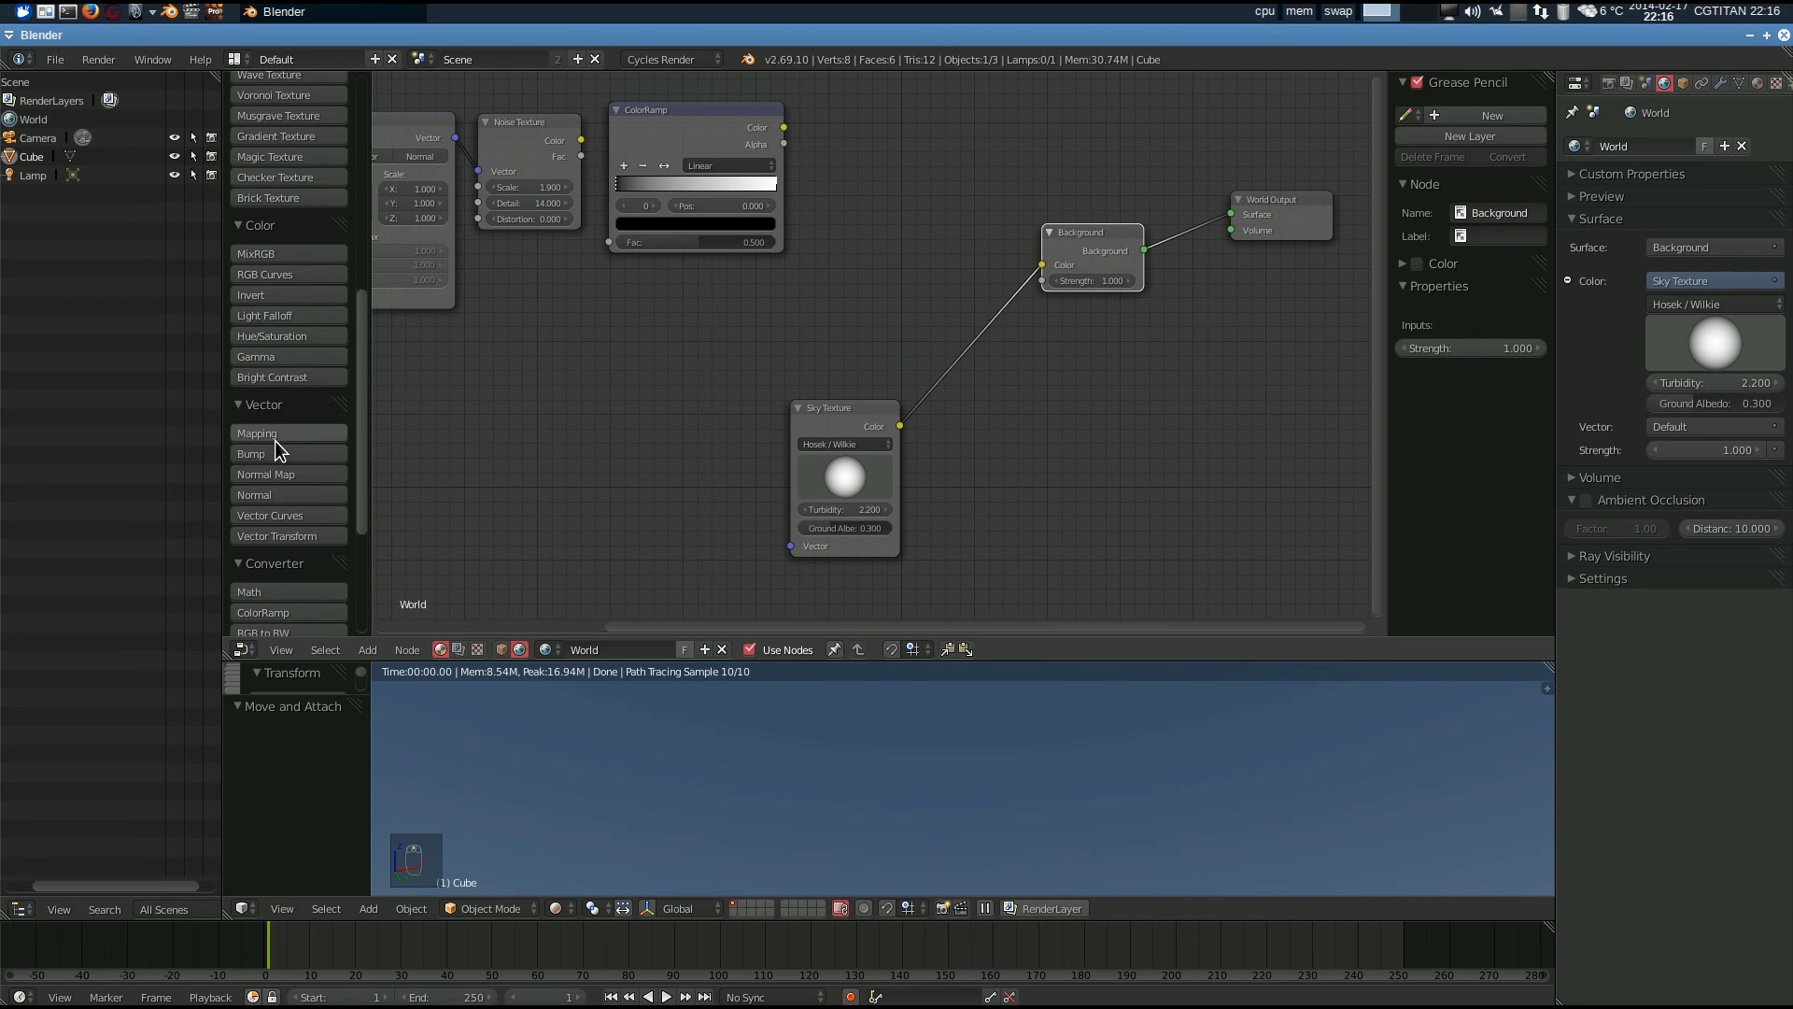
click(274, 443)
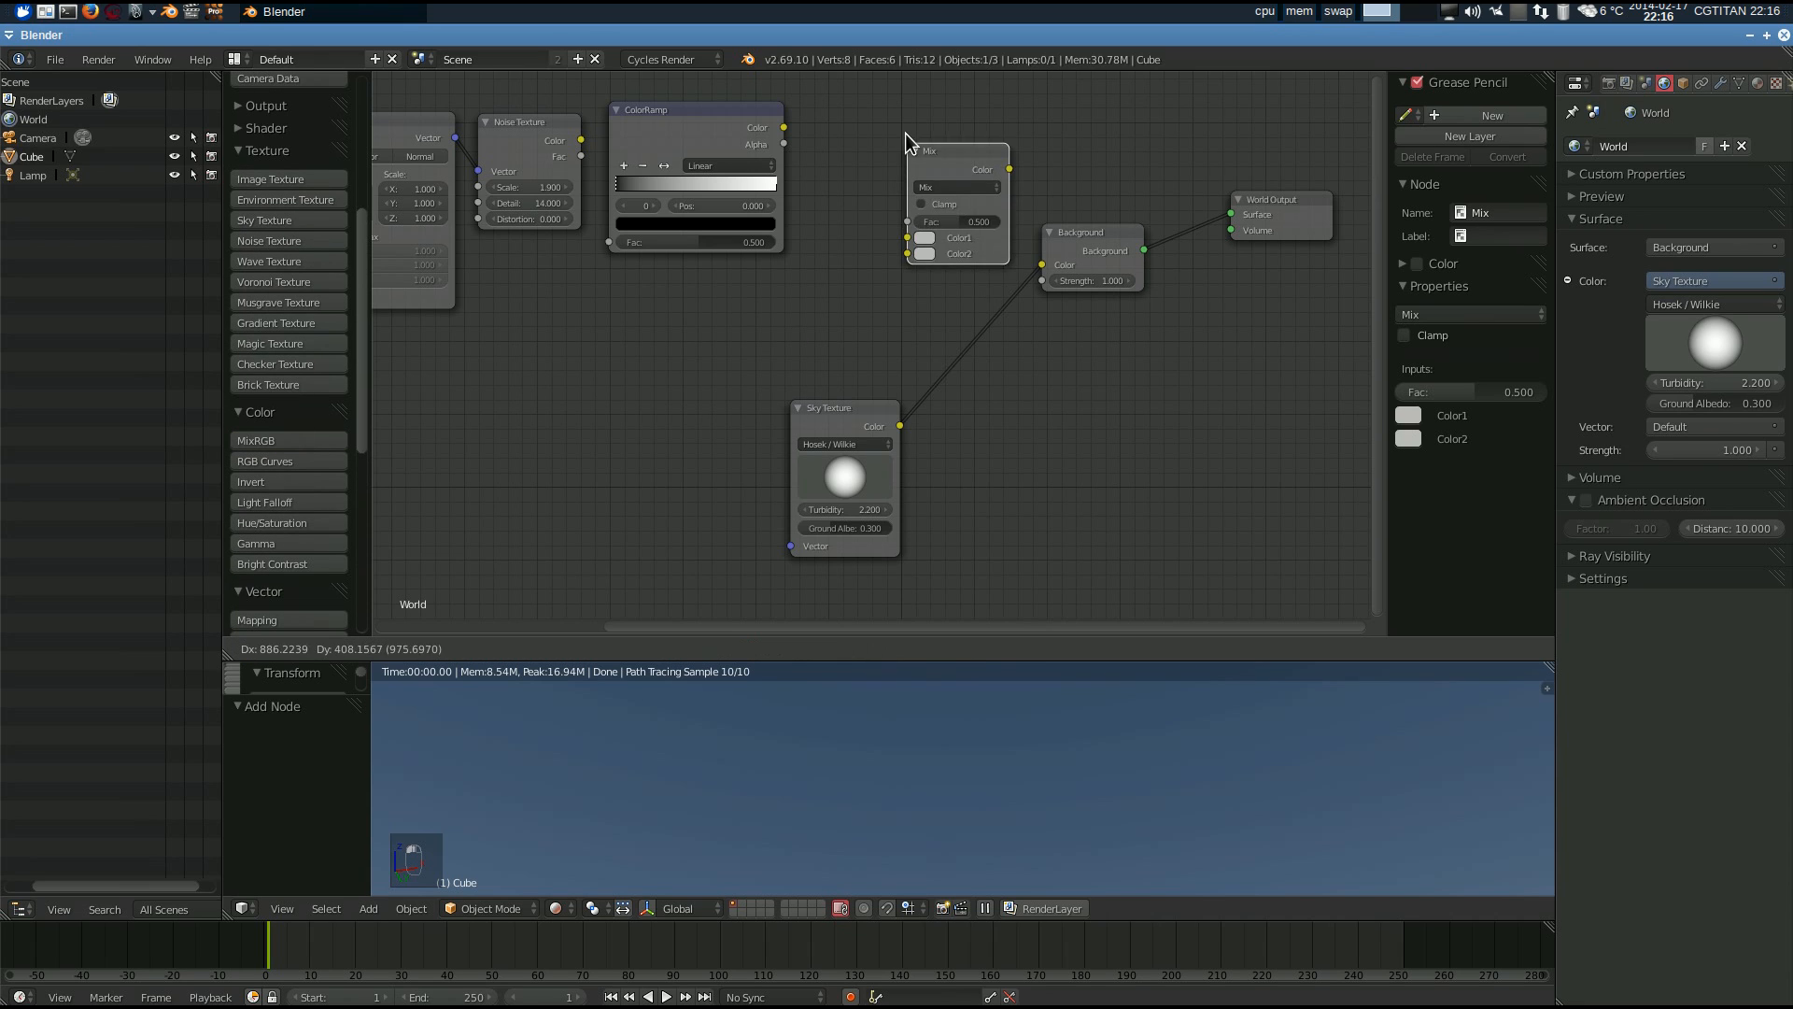
click(855, 133)
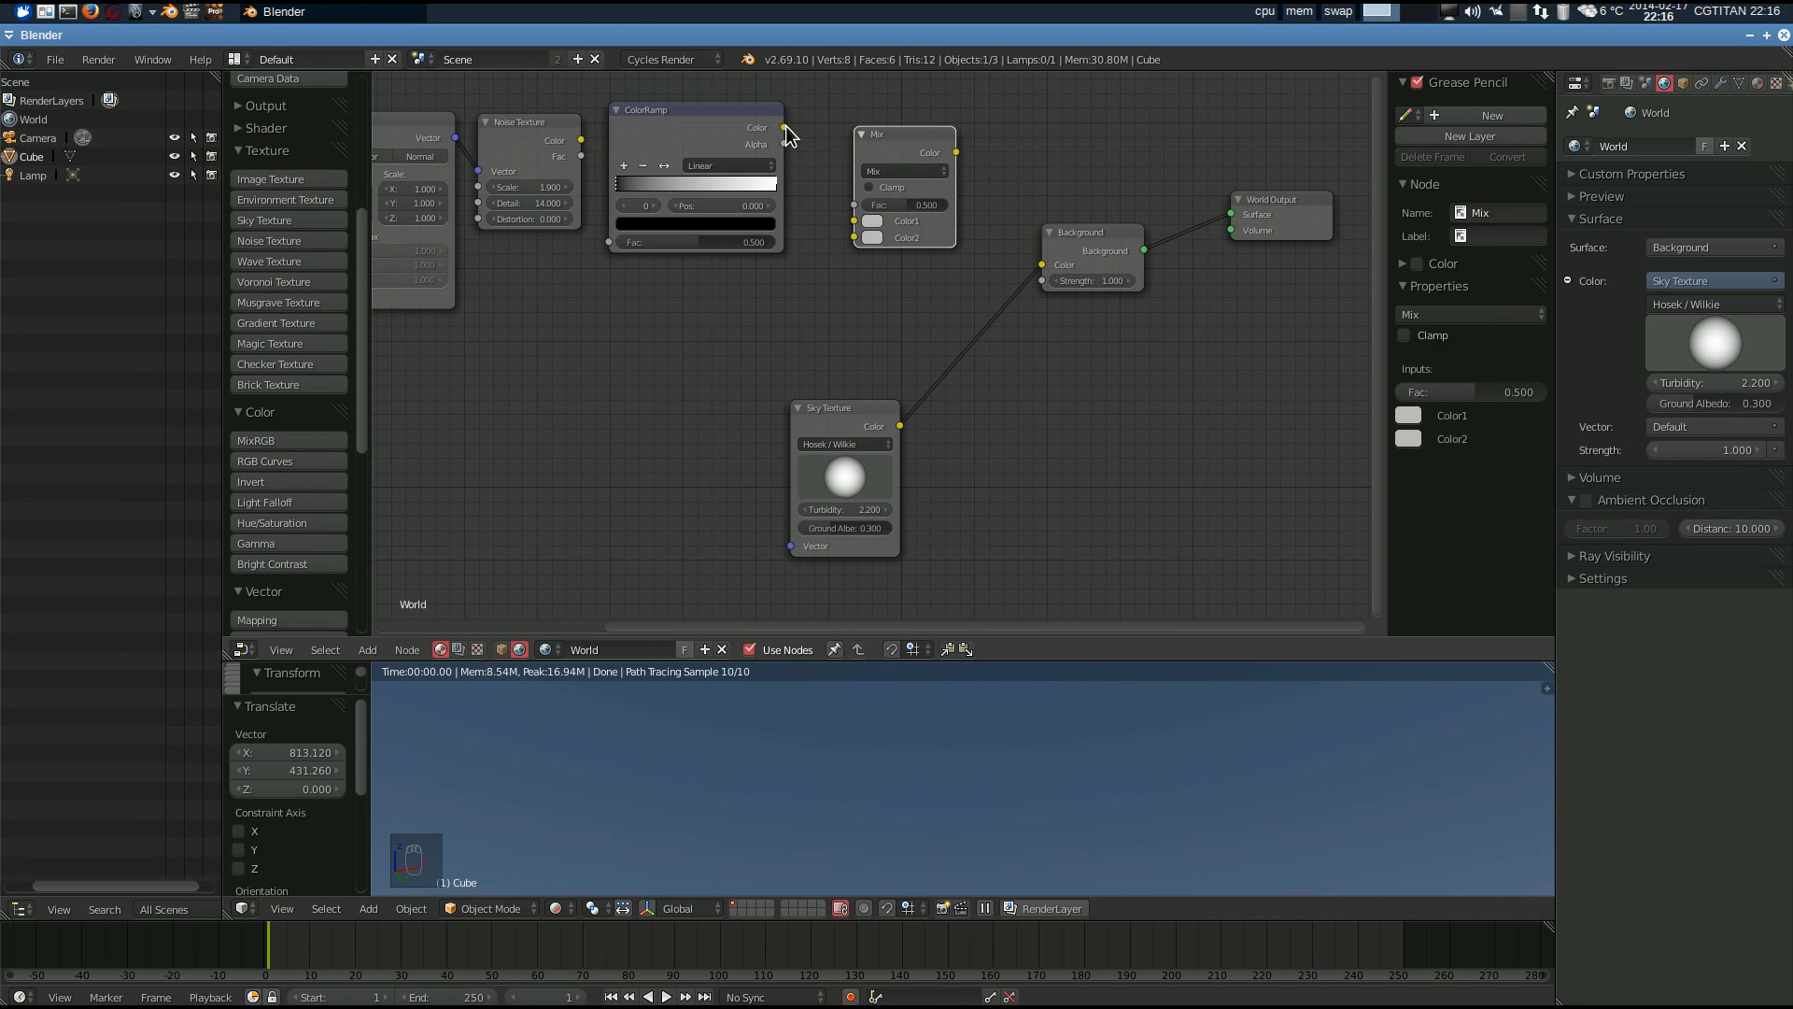
drag(784, 127, 853, 222)
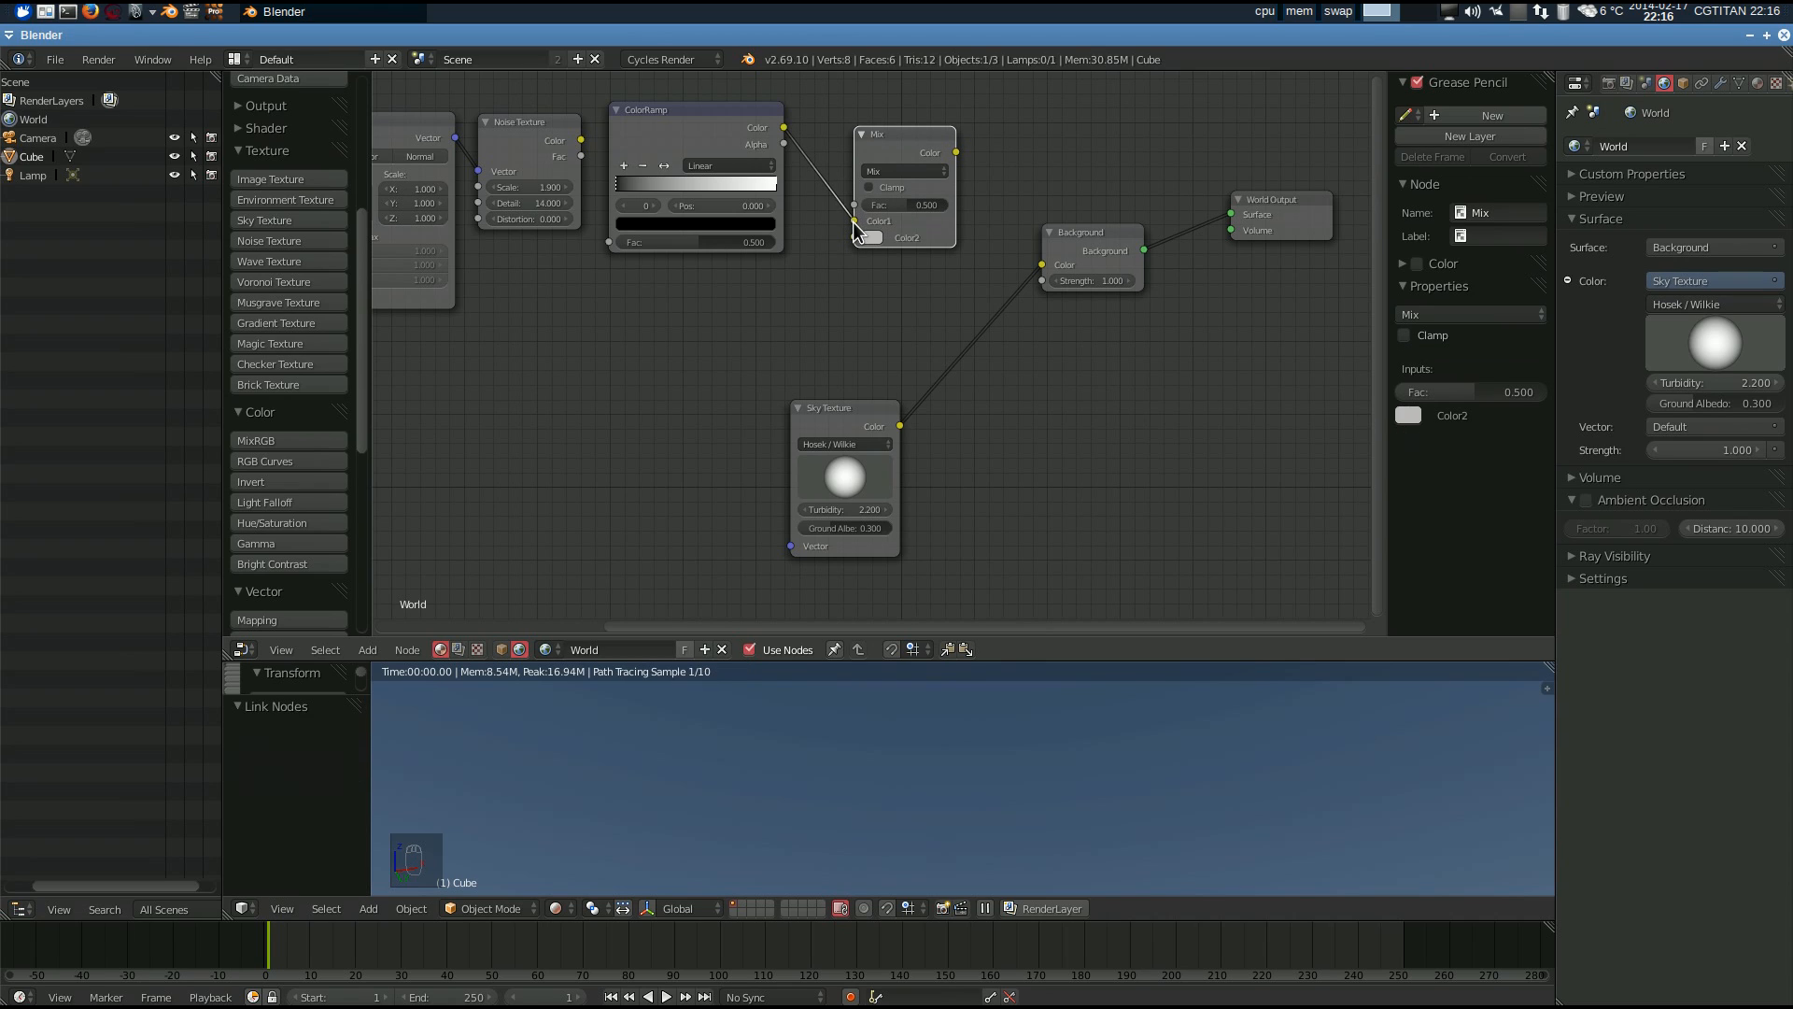
- Duplicate the Mix node, place the copy beyond the original, and move the Background node down out of the way
key(shift+d)
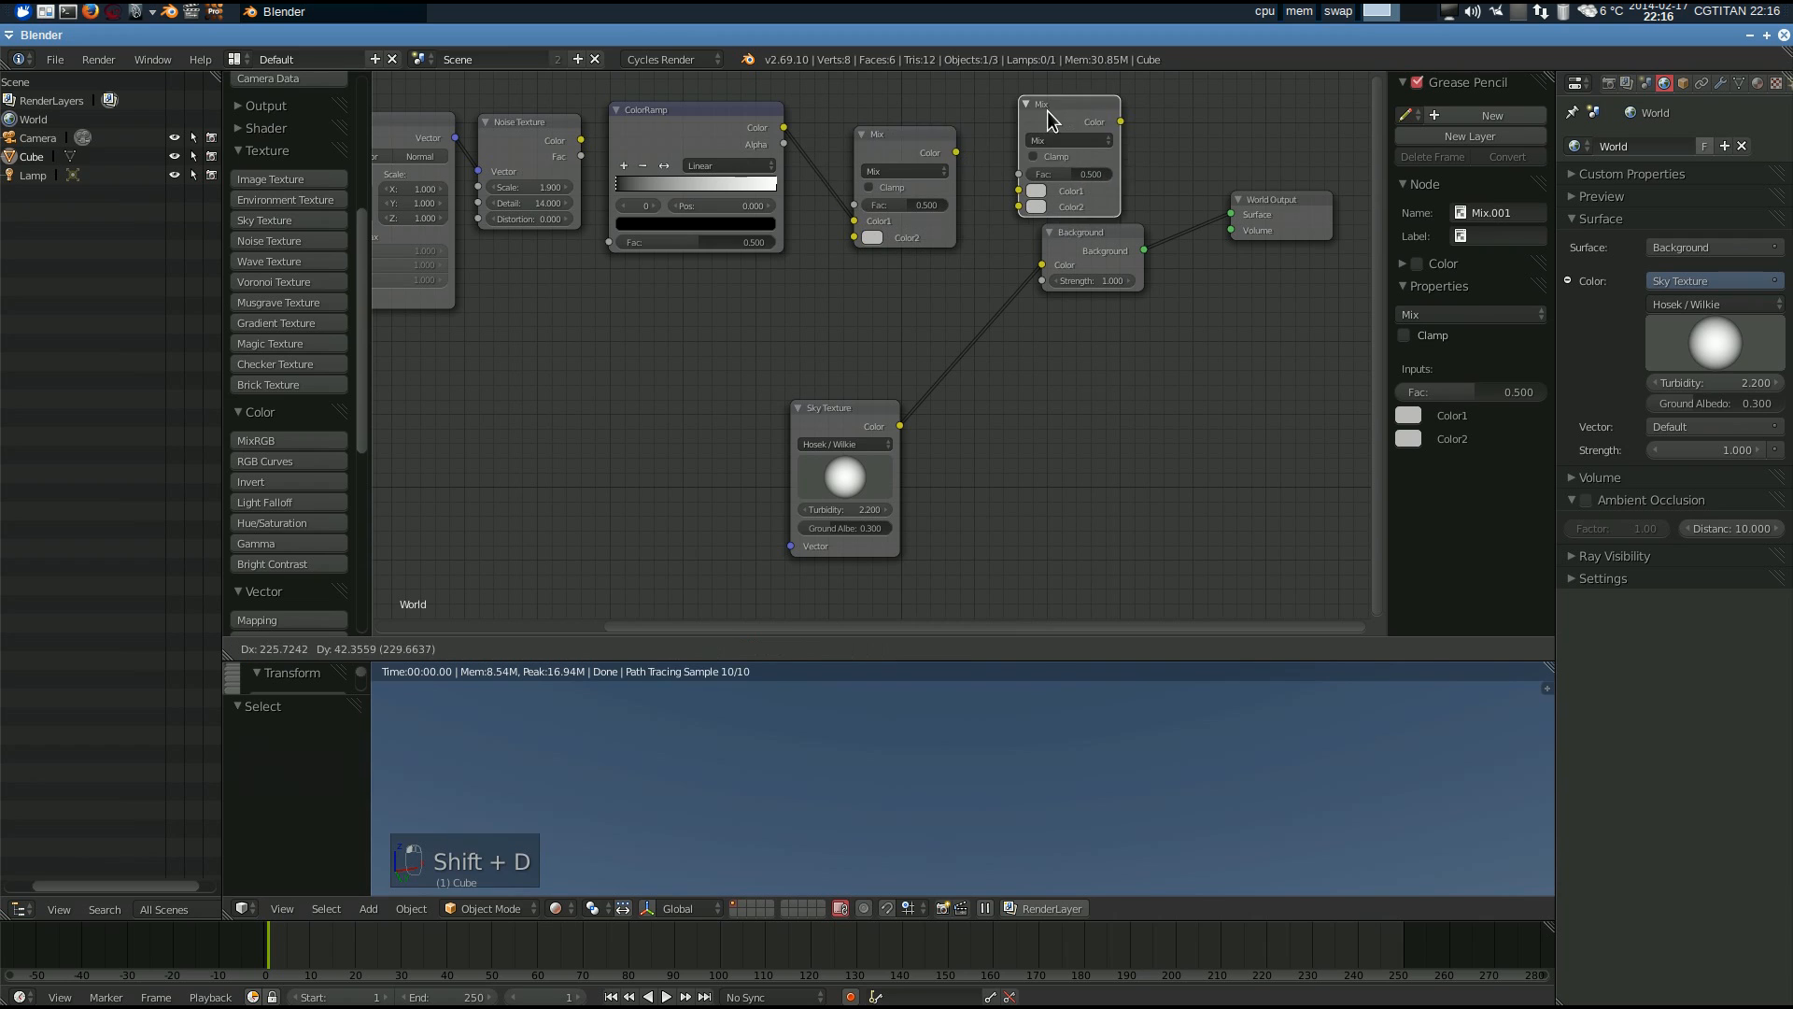
click(1047, 144)
middle_drag(1047, 144, 940, 149)
drag(923, 246, 1032, 366)
drag(888, 131, 853, 244)
drag(776, 161, 809, 325)
- Set the first Mix node's blend type to Multiply and nudge the node into place beside the ColorRamp
click(709, 180)
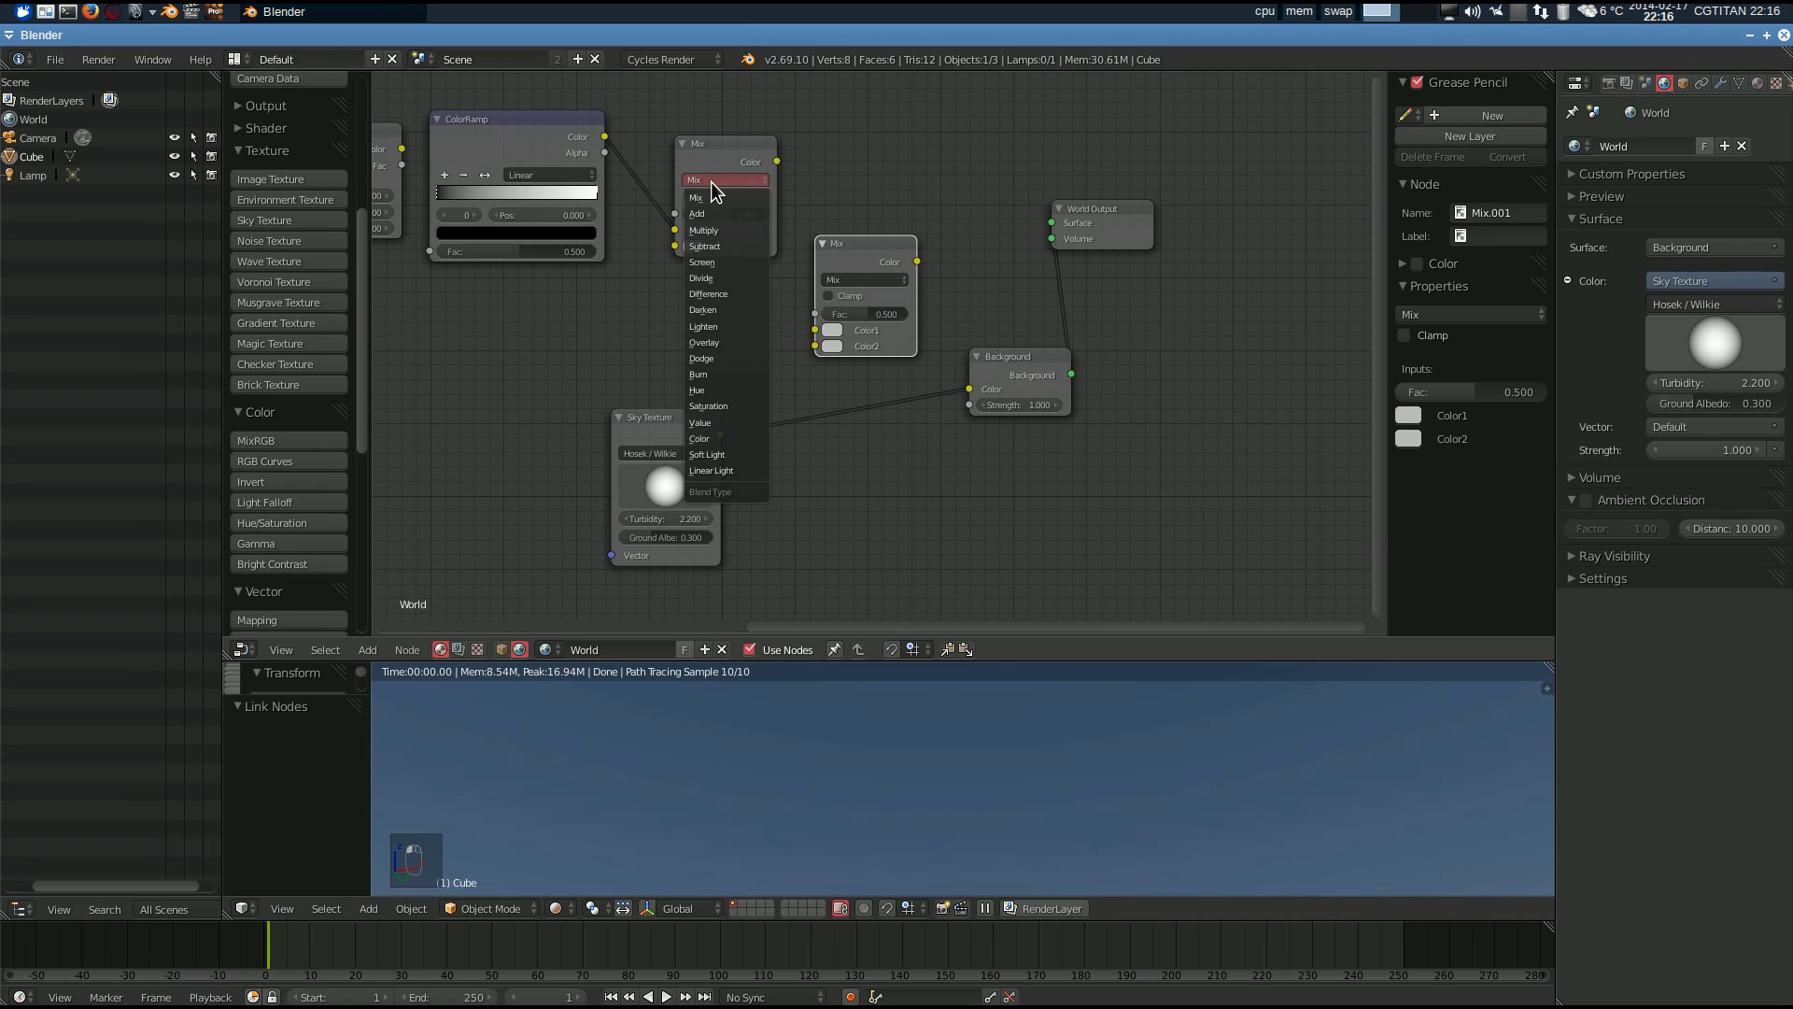
click(706, 230)
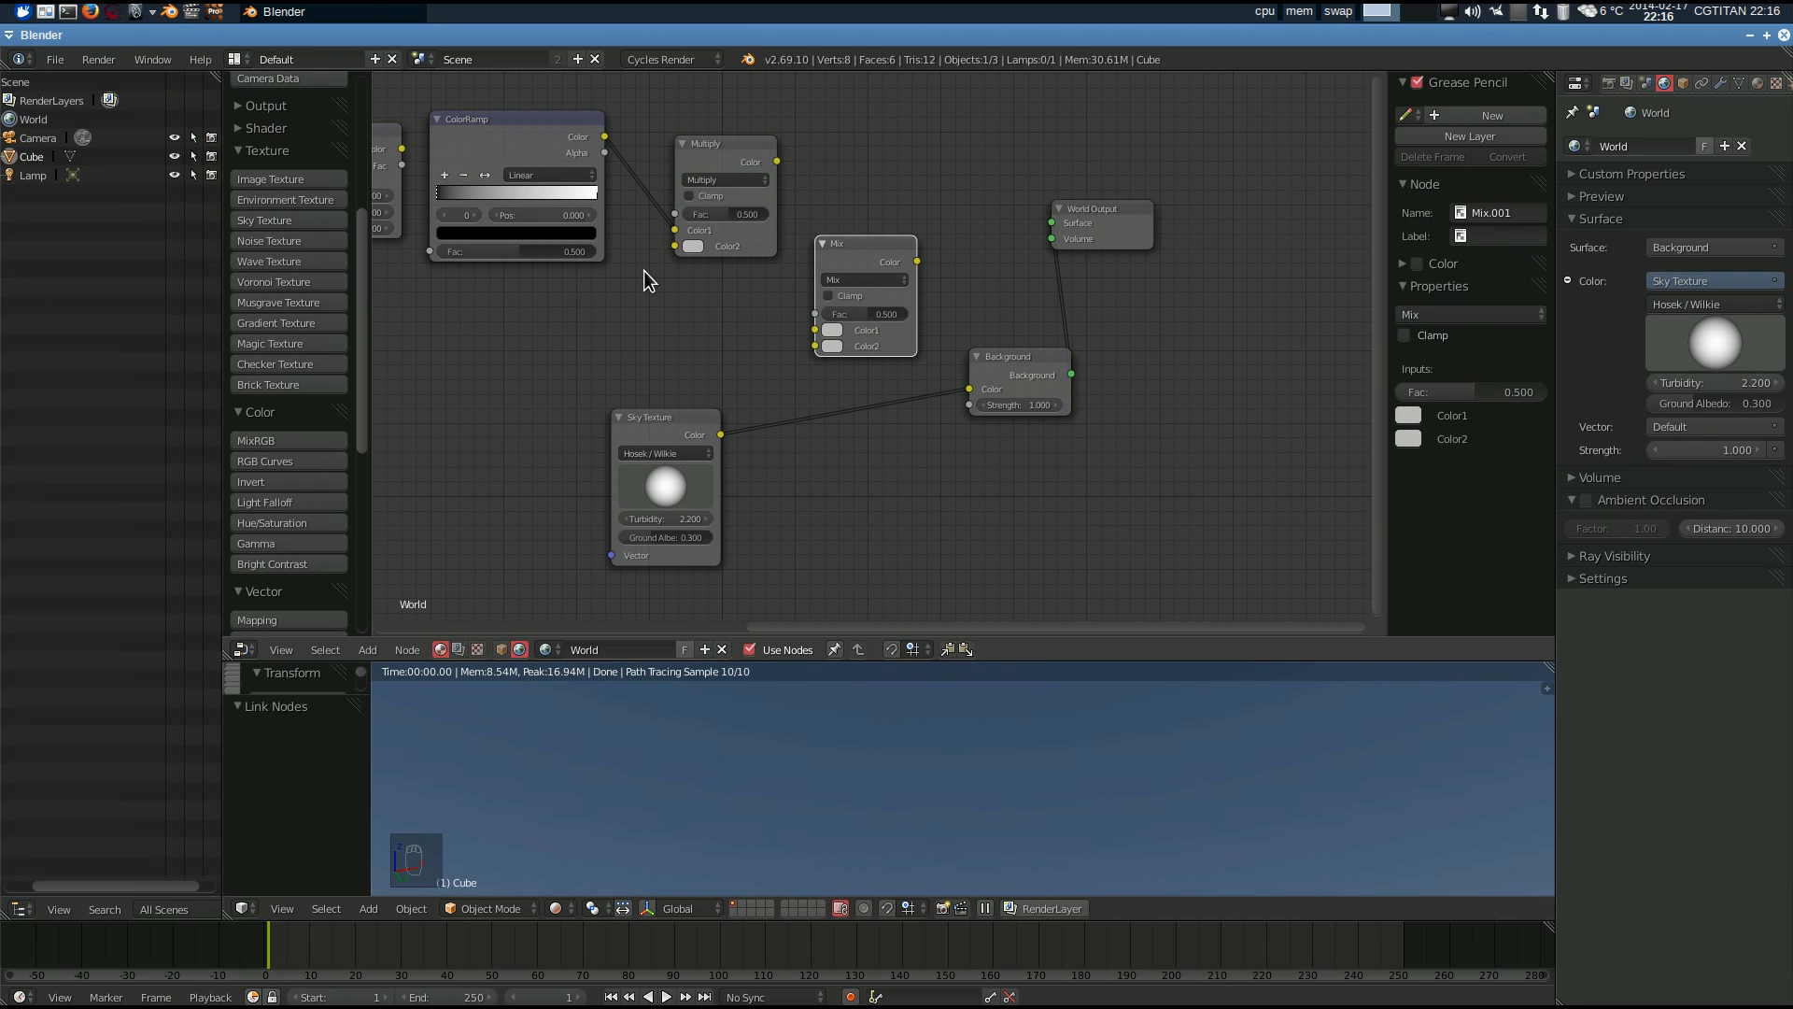
drag(710, 166, 701, 184)
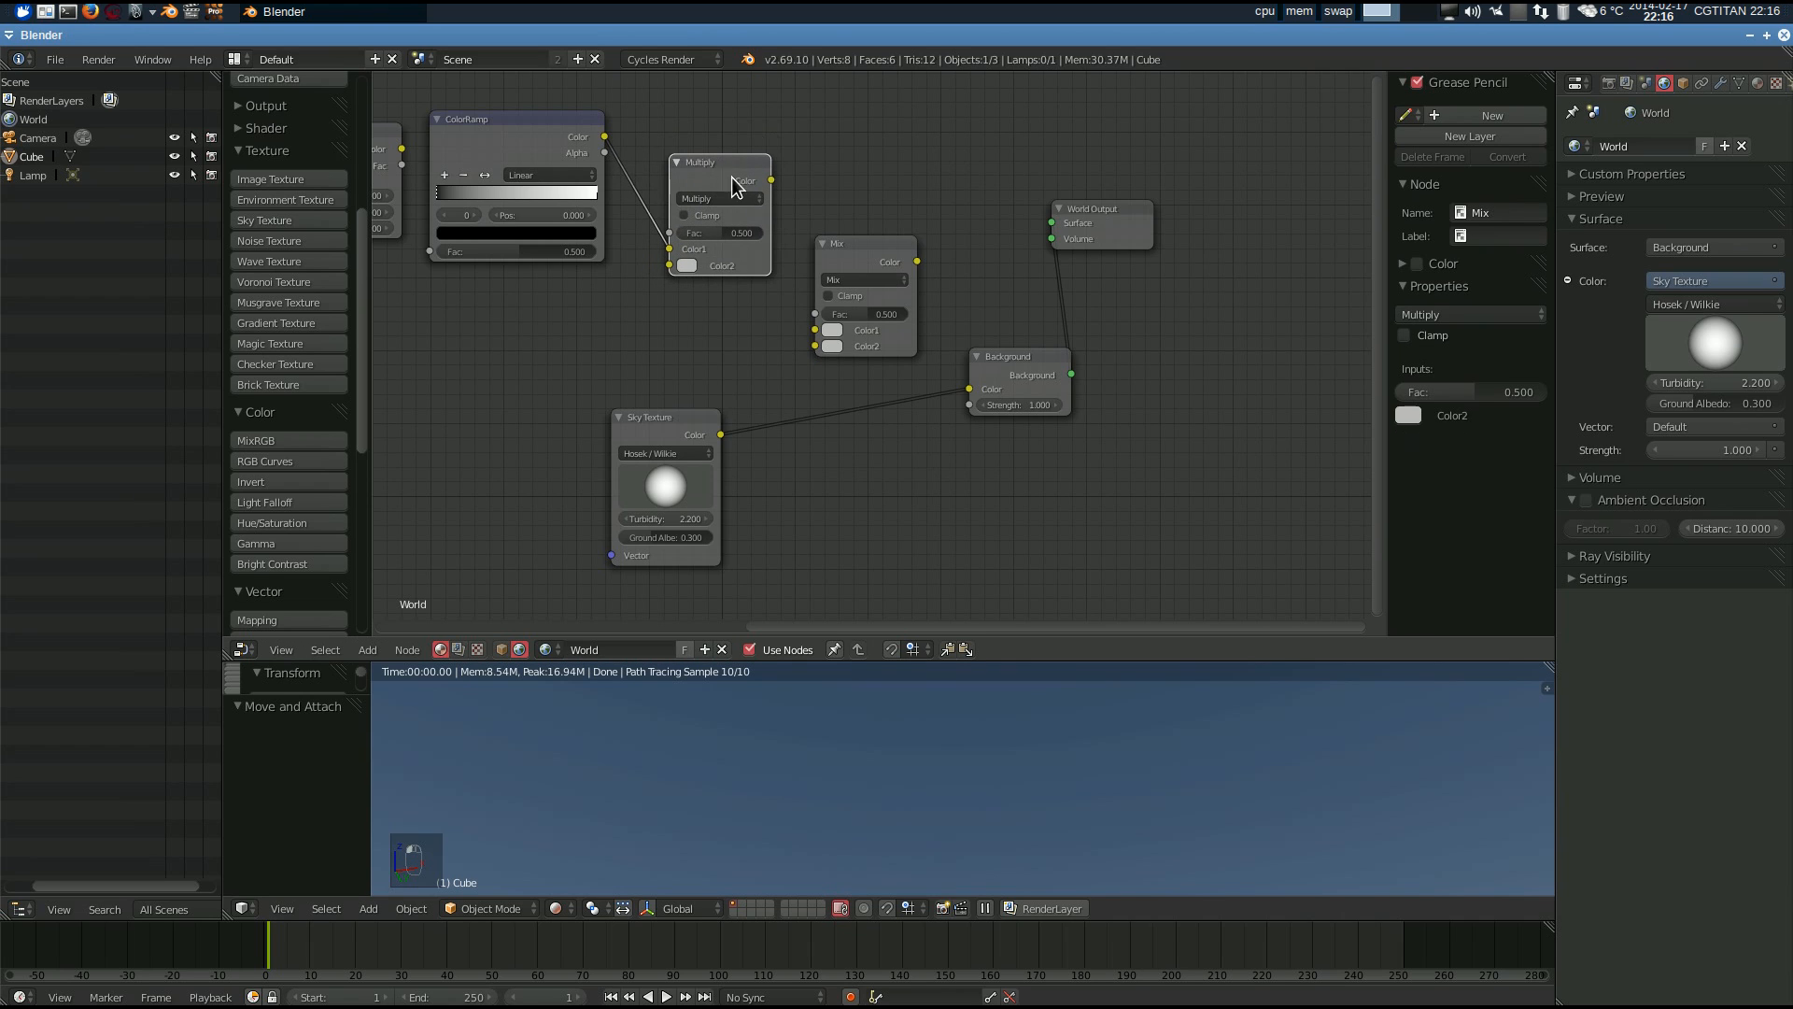
- Reposition the second Mix node, then connect Sky Texture's Color to its Color1 and Multiply's Color to its Fac
middle_drag(858, 269, 798, 228)
click(818, 200)
click(861, 171)
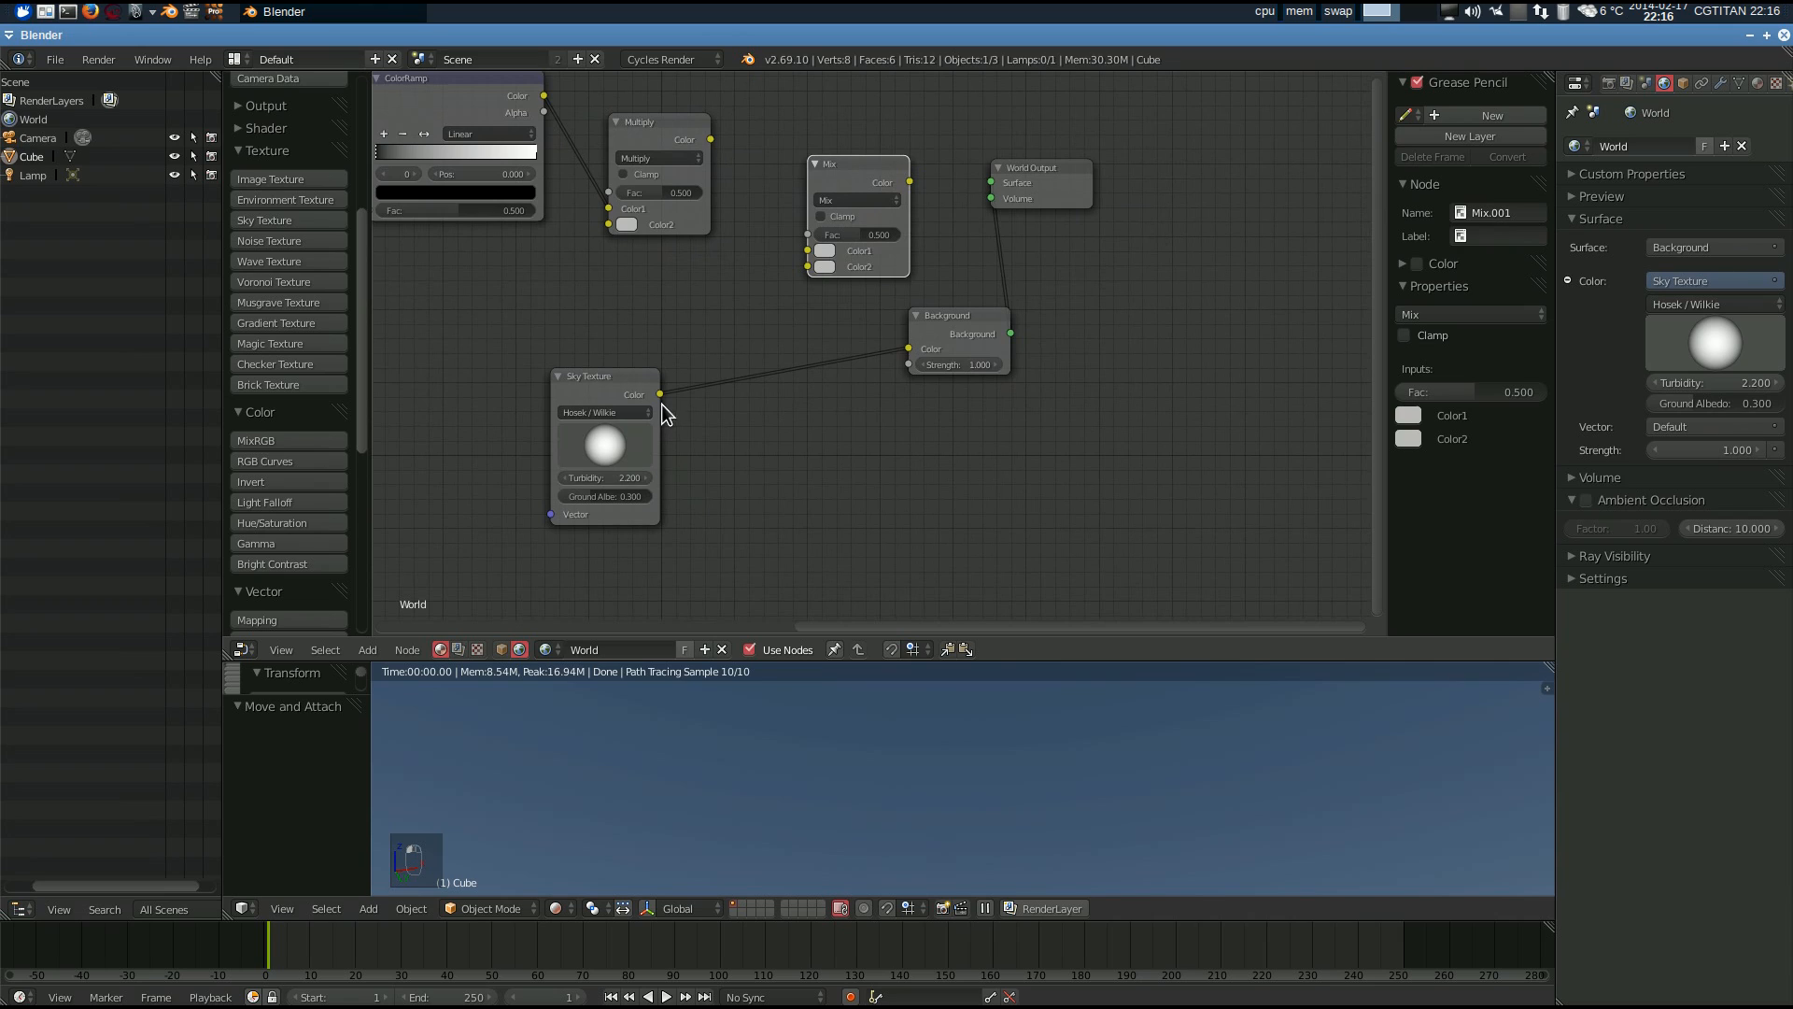
drag(660, 395, 809, 253)
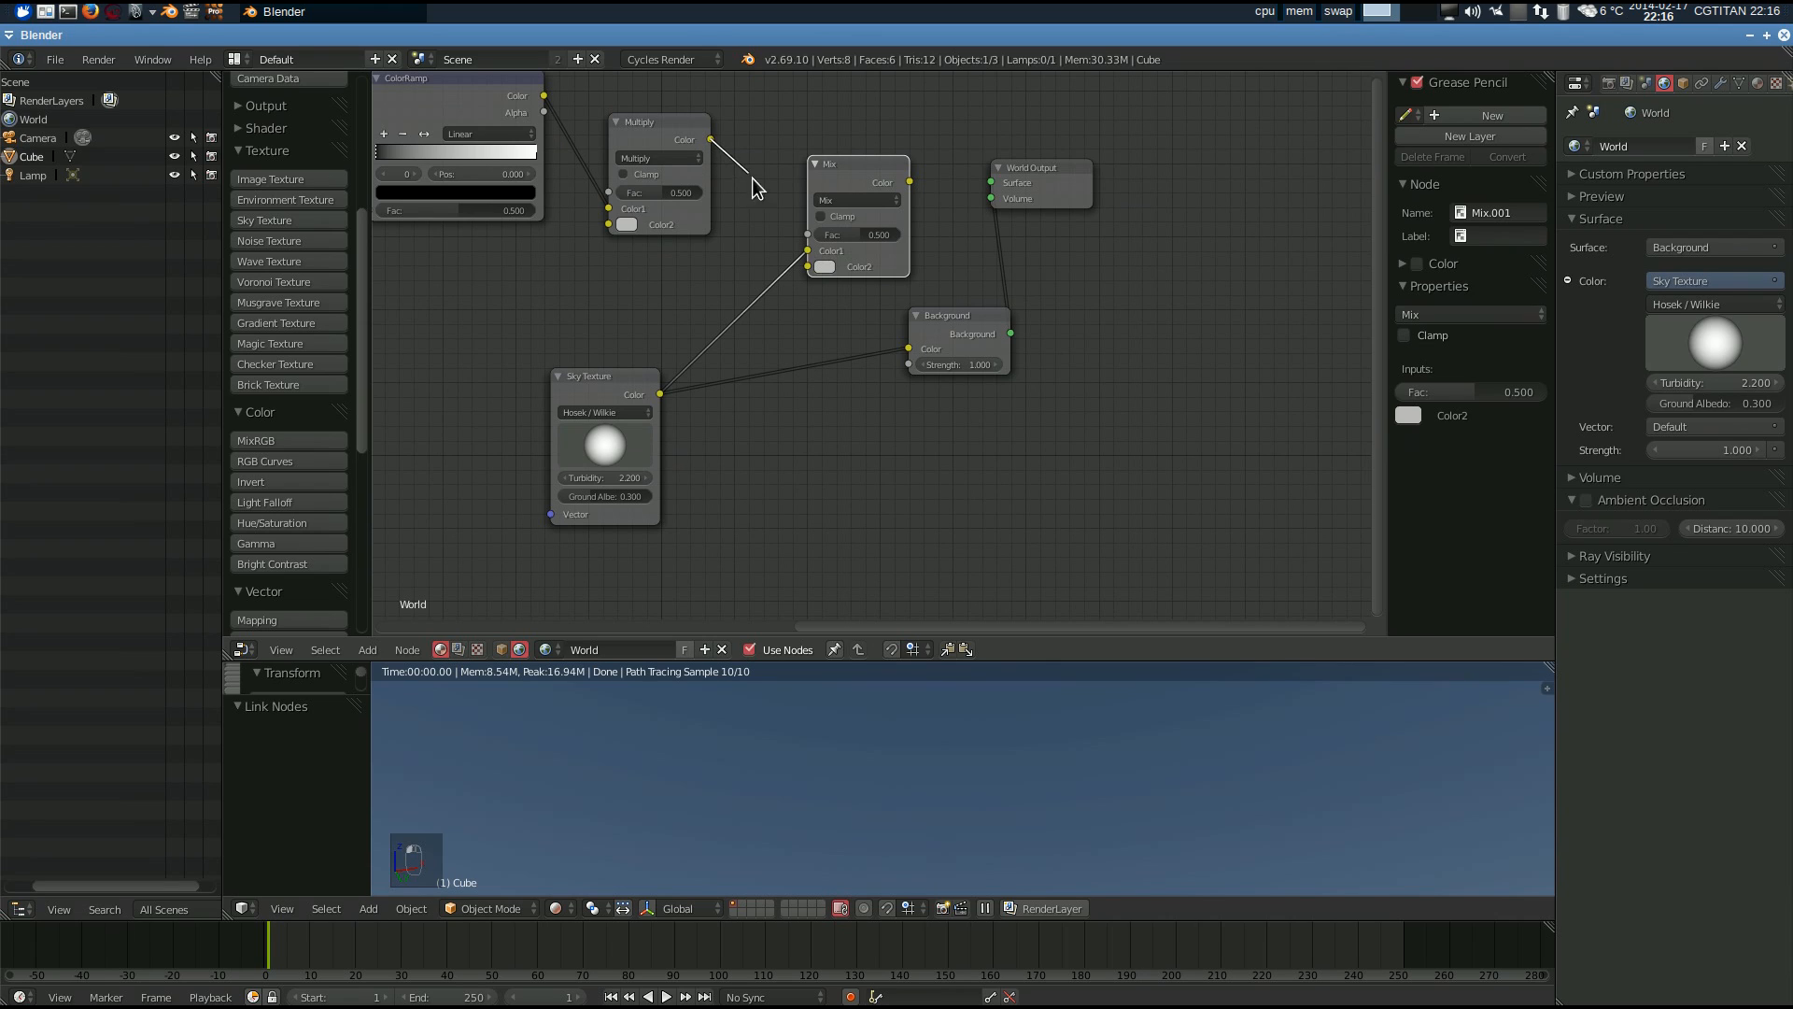
drag(776, 215, 721, 156)
drag(789, 218, 808, 234)
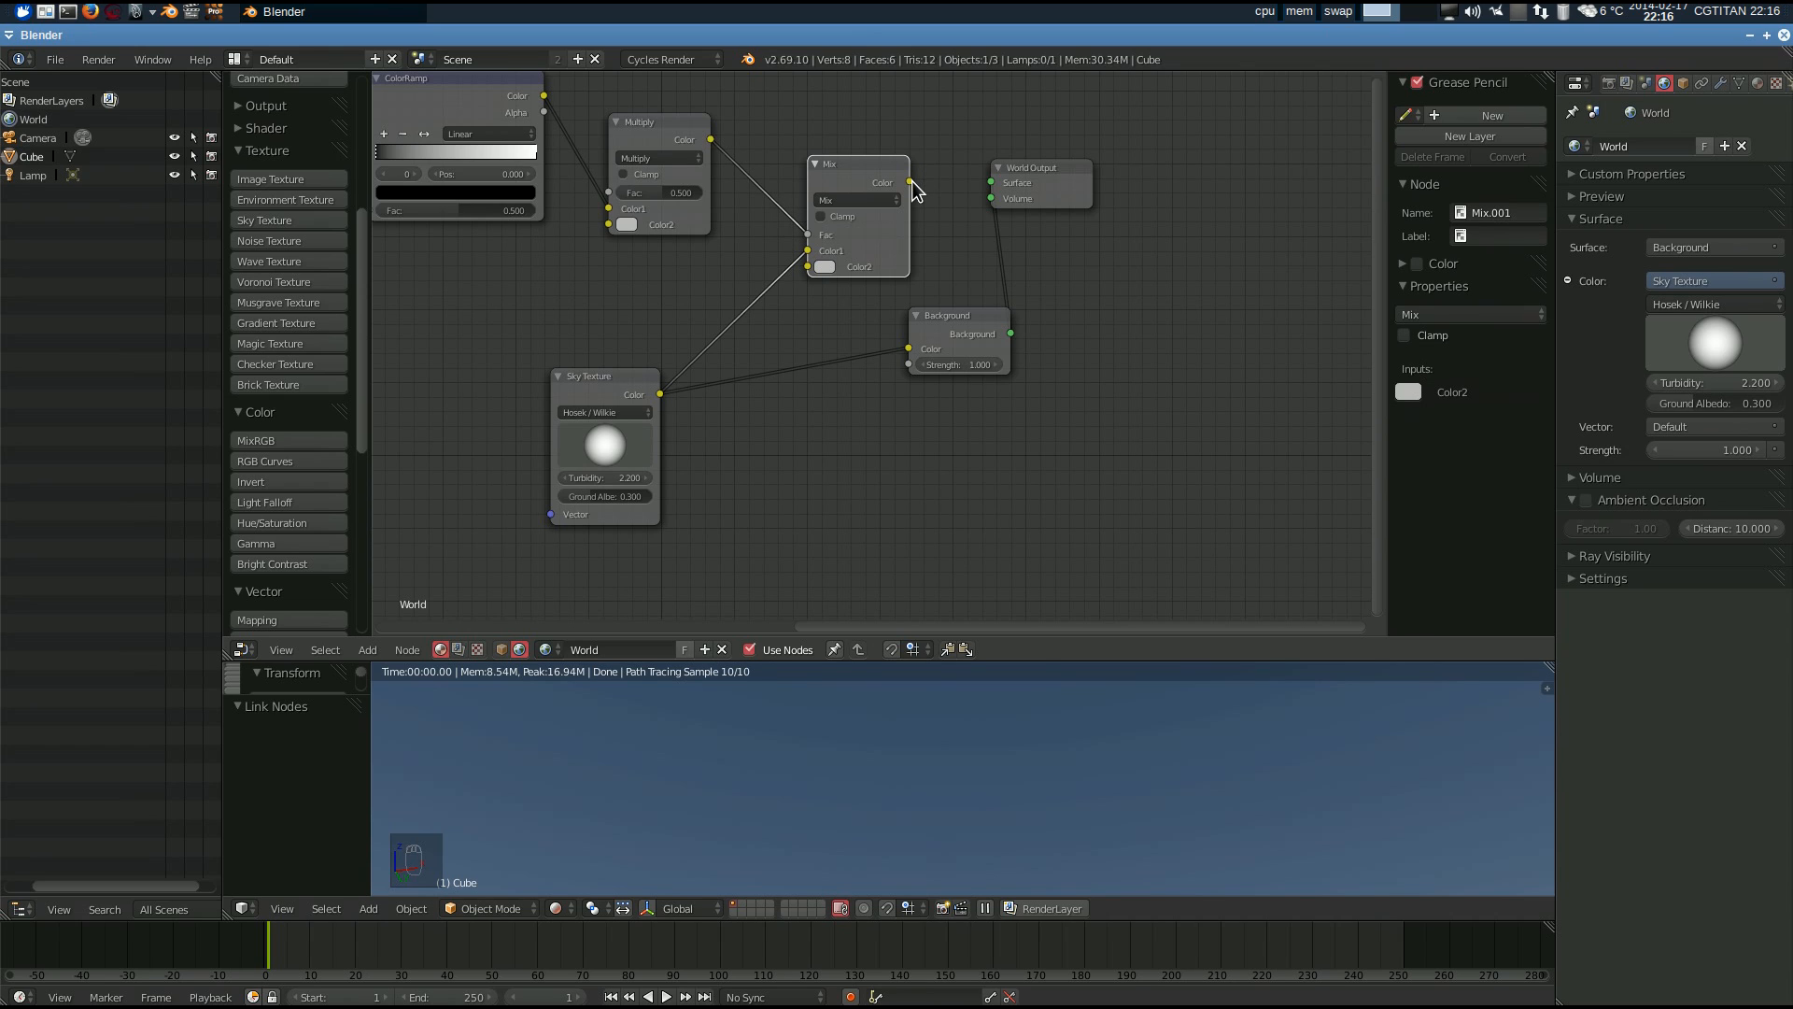
- Connect the second Mix node's Color output to the Background's Color input and line up Background and World Output after it
mouse_move(948, 192)
mouse_down()
mouse_move(902, 350)
mouse_move(943, 222)
mouse_up()
click(943, 317)
drag(1009, 168, 1160, 163)
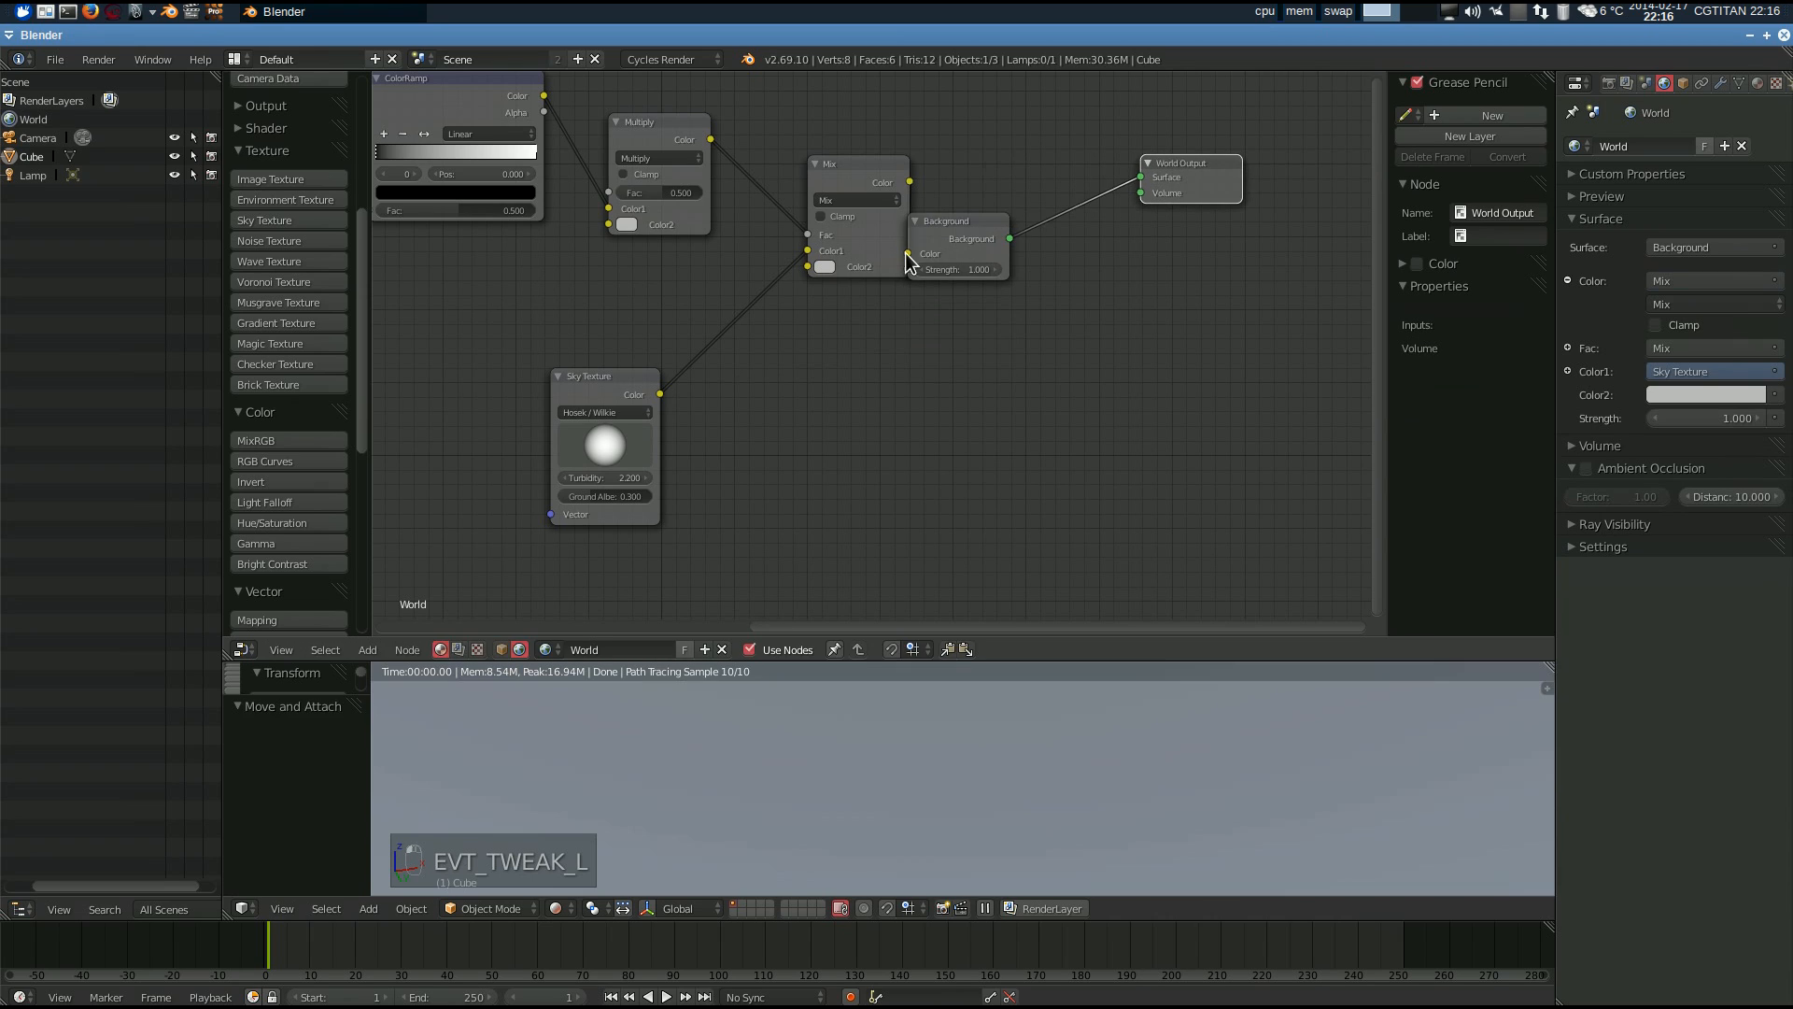
click(971, 229)
drag(1012, 204, 1076, 161)
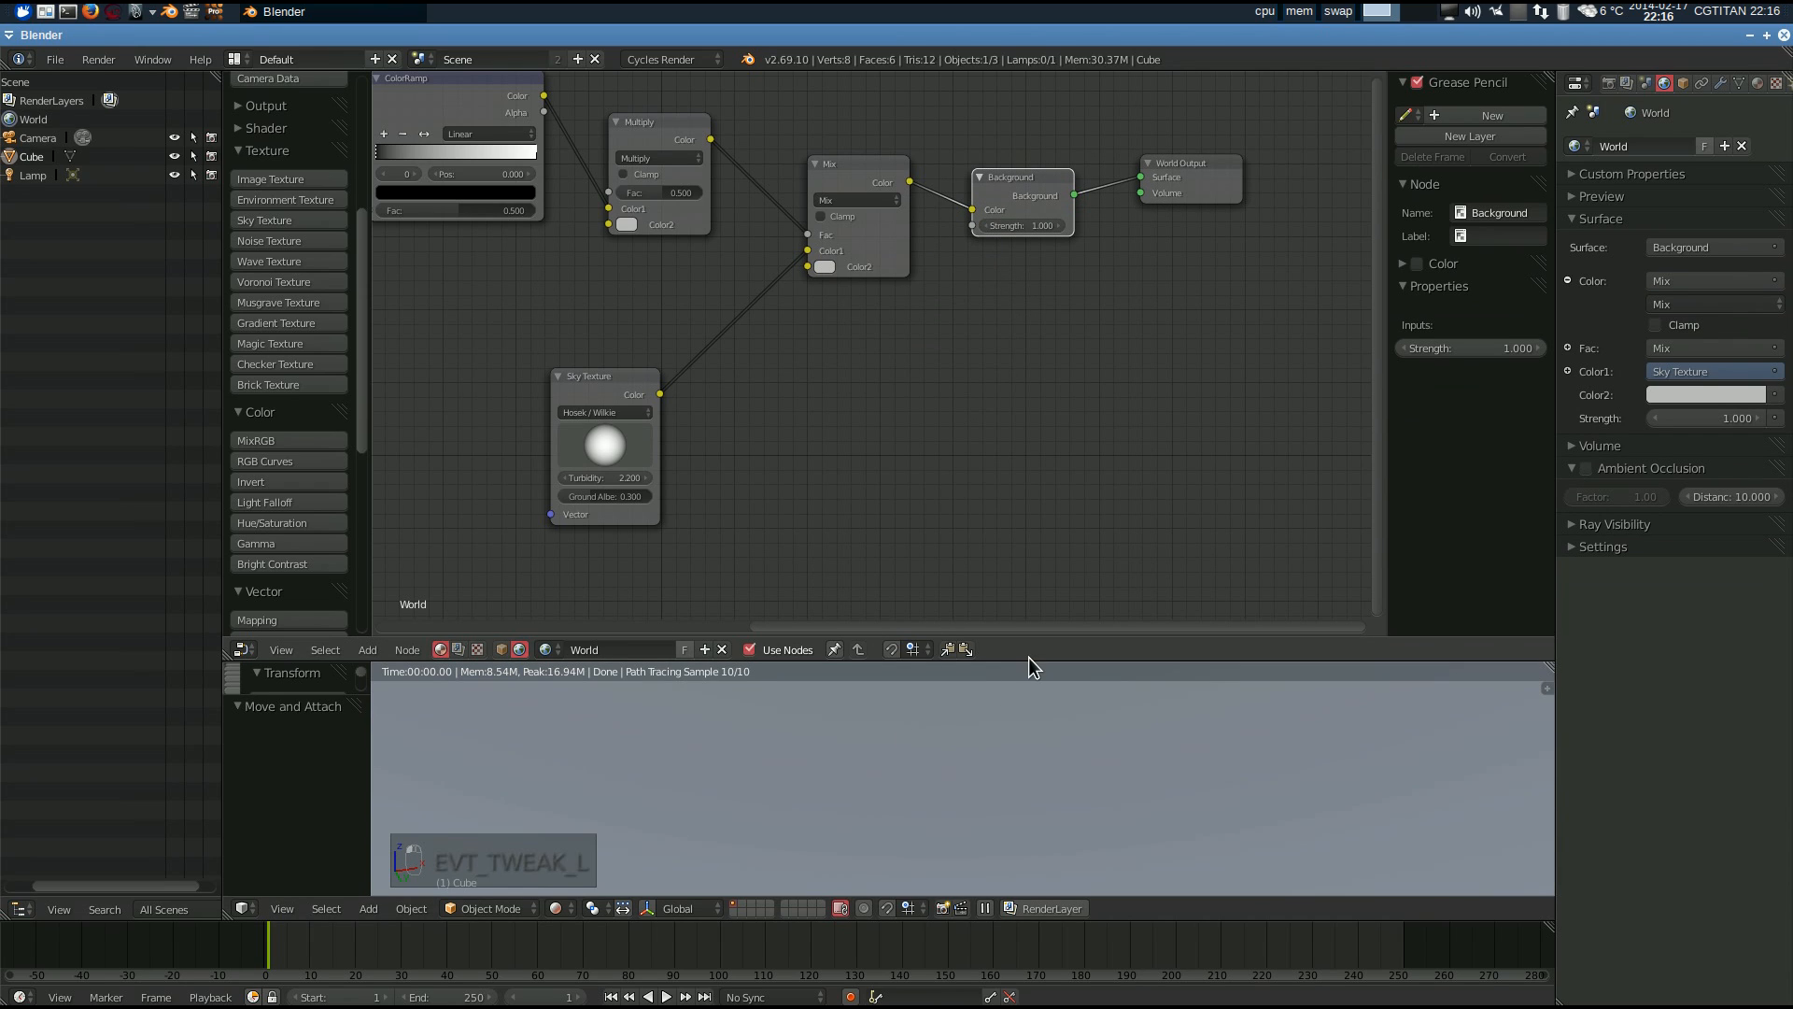
- Enlarge the rendered 3D view and connect the Noise Texture's Color output to the ColorRamp's Fac input
drag(1029, 660, 1029, 418)
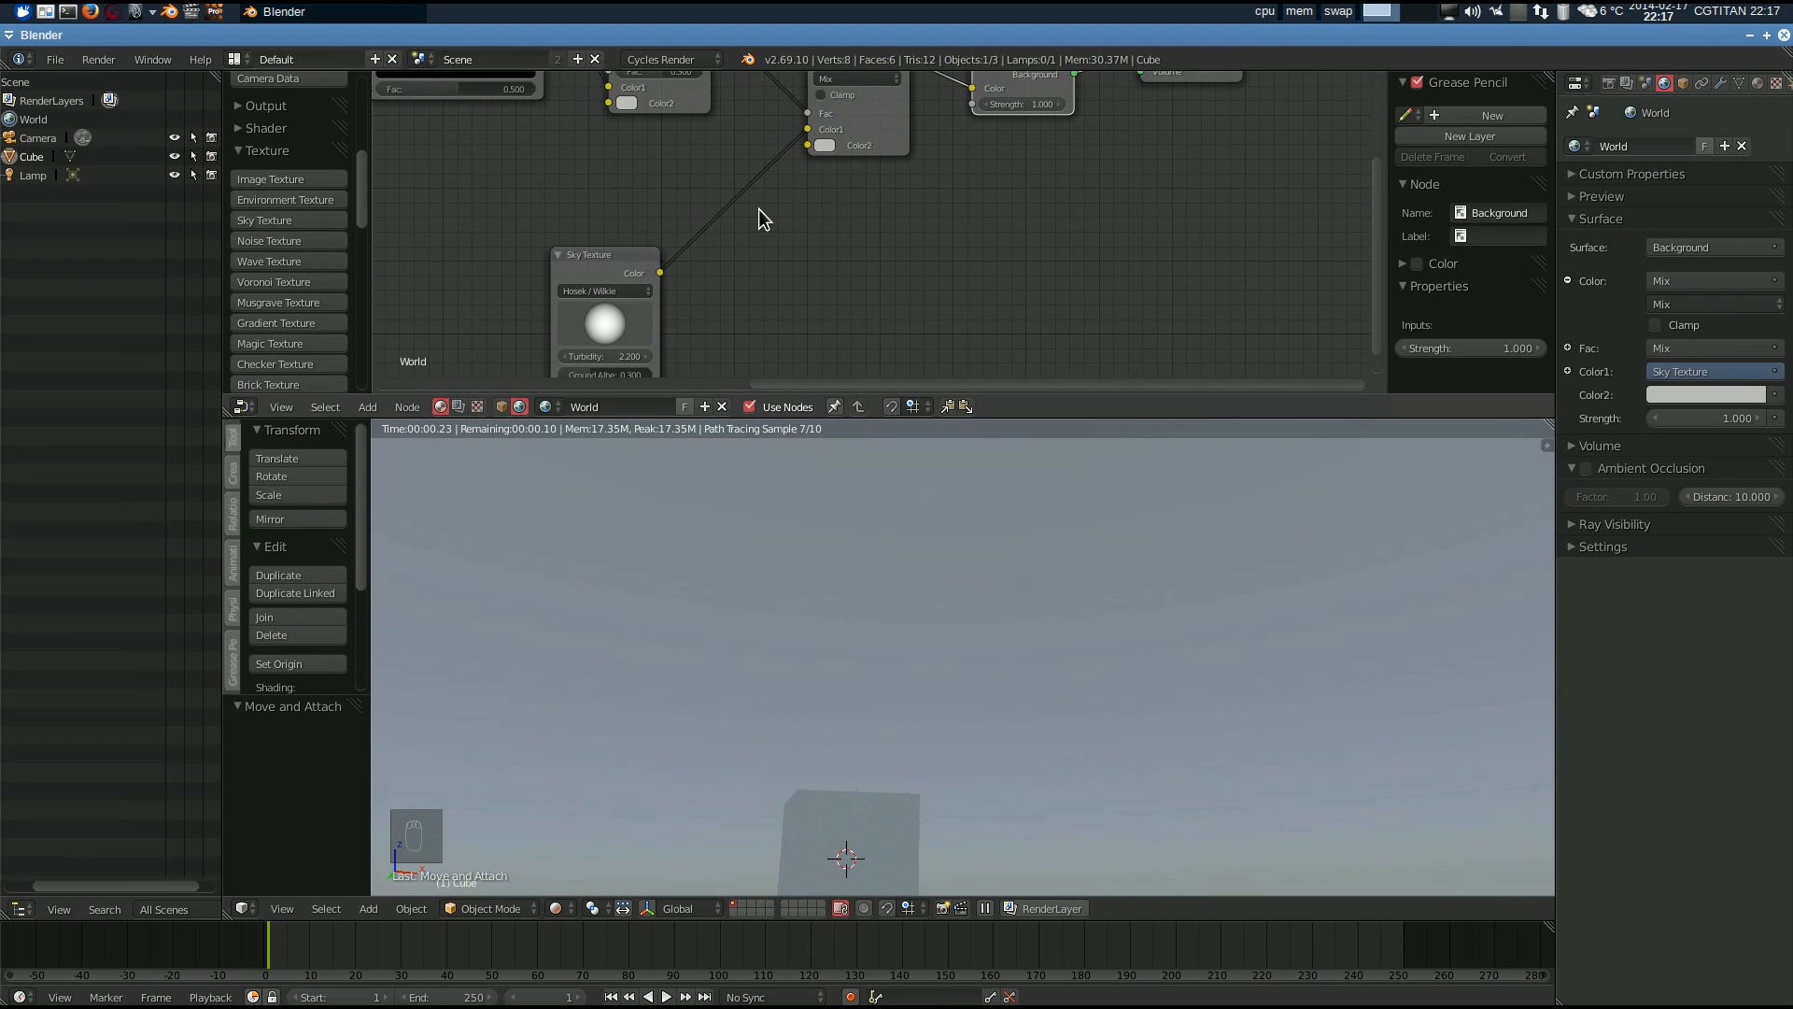
scroll(734, 201, down, 1)
middle_drag(551, 171, 700, 316)
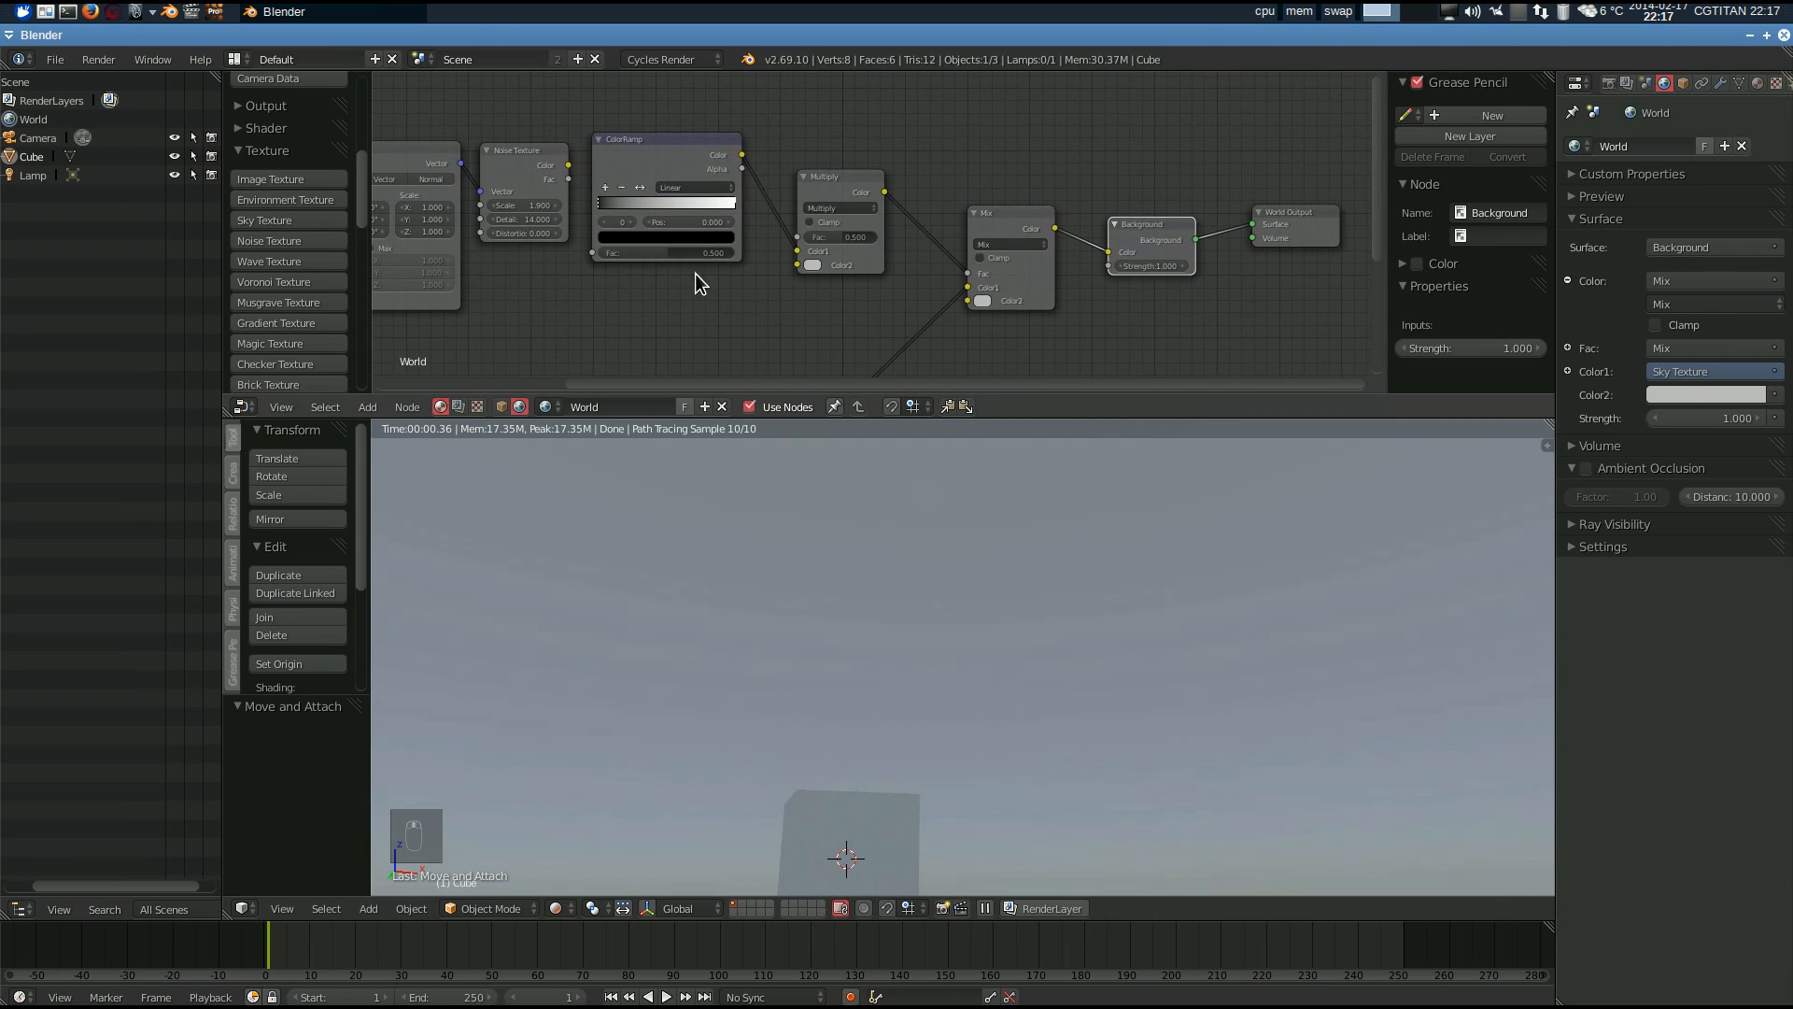
drag(568, 165, 592, 252)
drag(602, 243, 592, 253)
- Tighten the ColorRamp's gradient by moving the black stop close to the white stop, with the white stop at 0.691
mouse_move(1221, 704)
middle_down()
mouse_move(1168, 728)
mouse_move(1260, 682)
mouse_move(1289, 700)
middle_up()
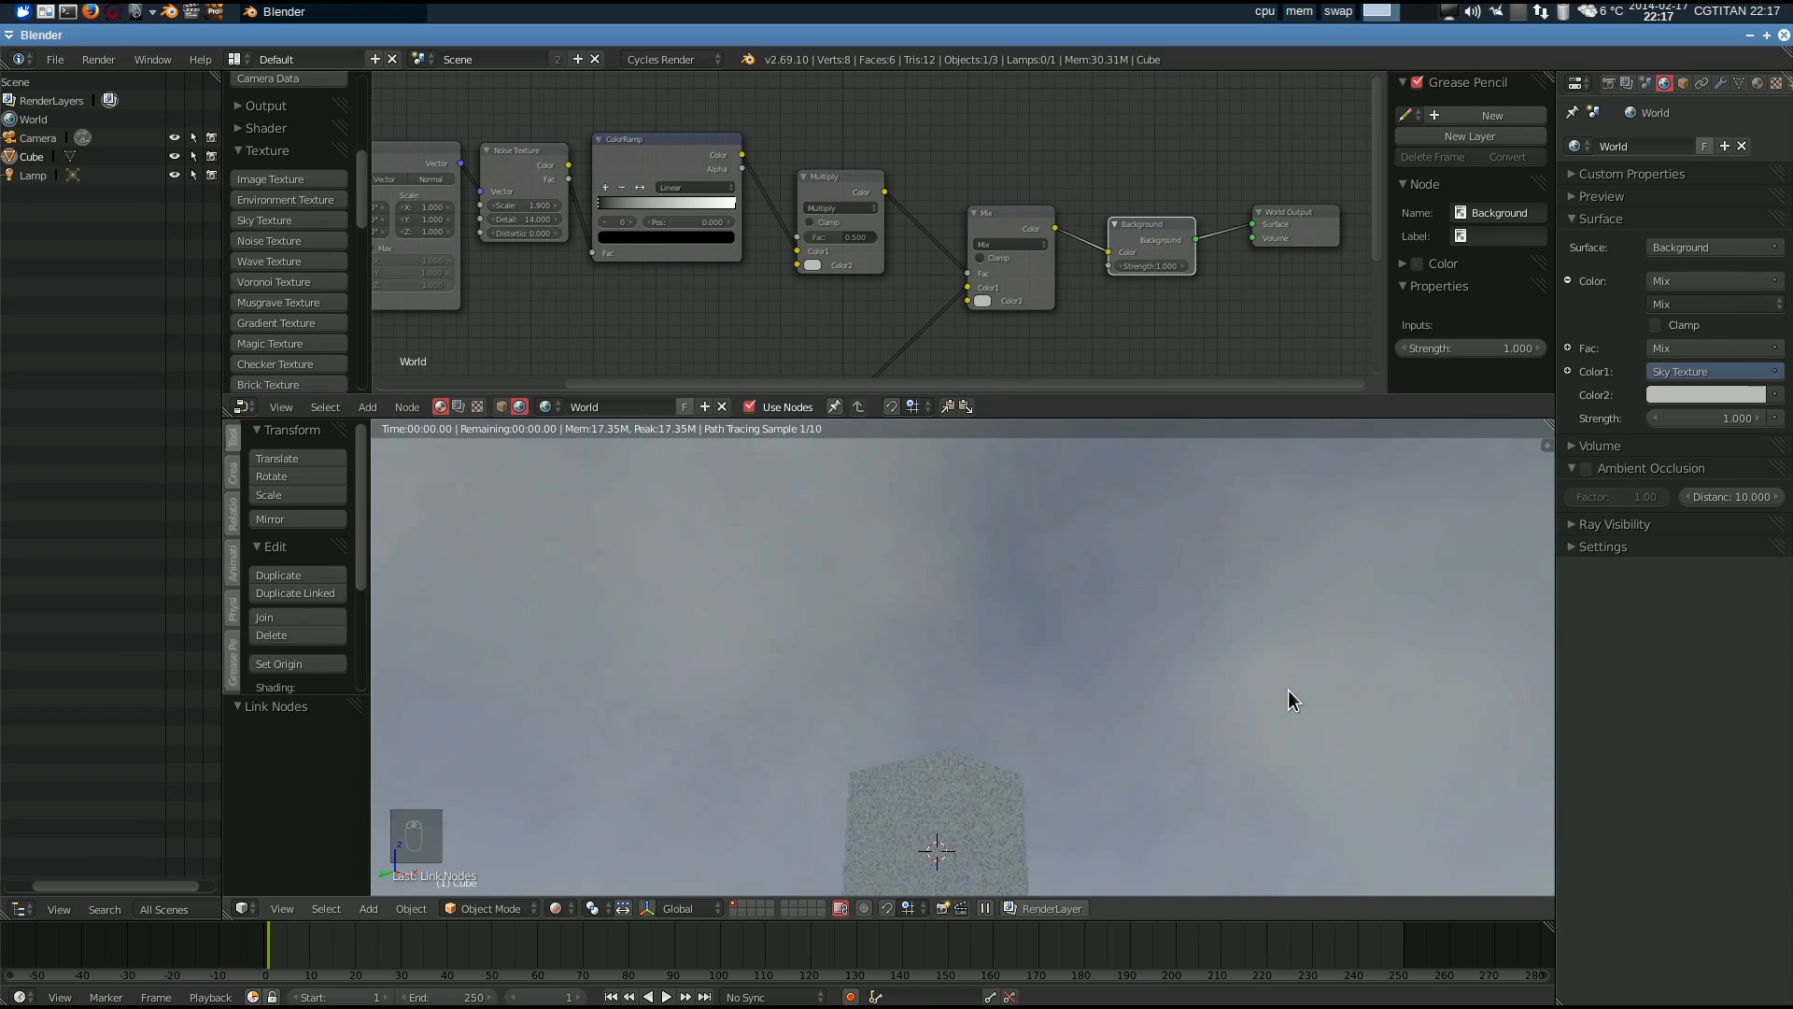
drag(598, 203, 679, 204)
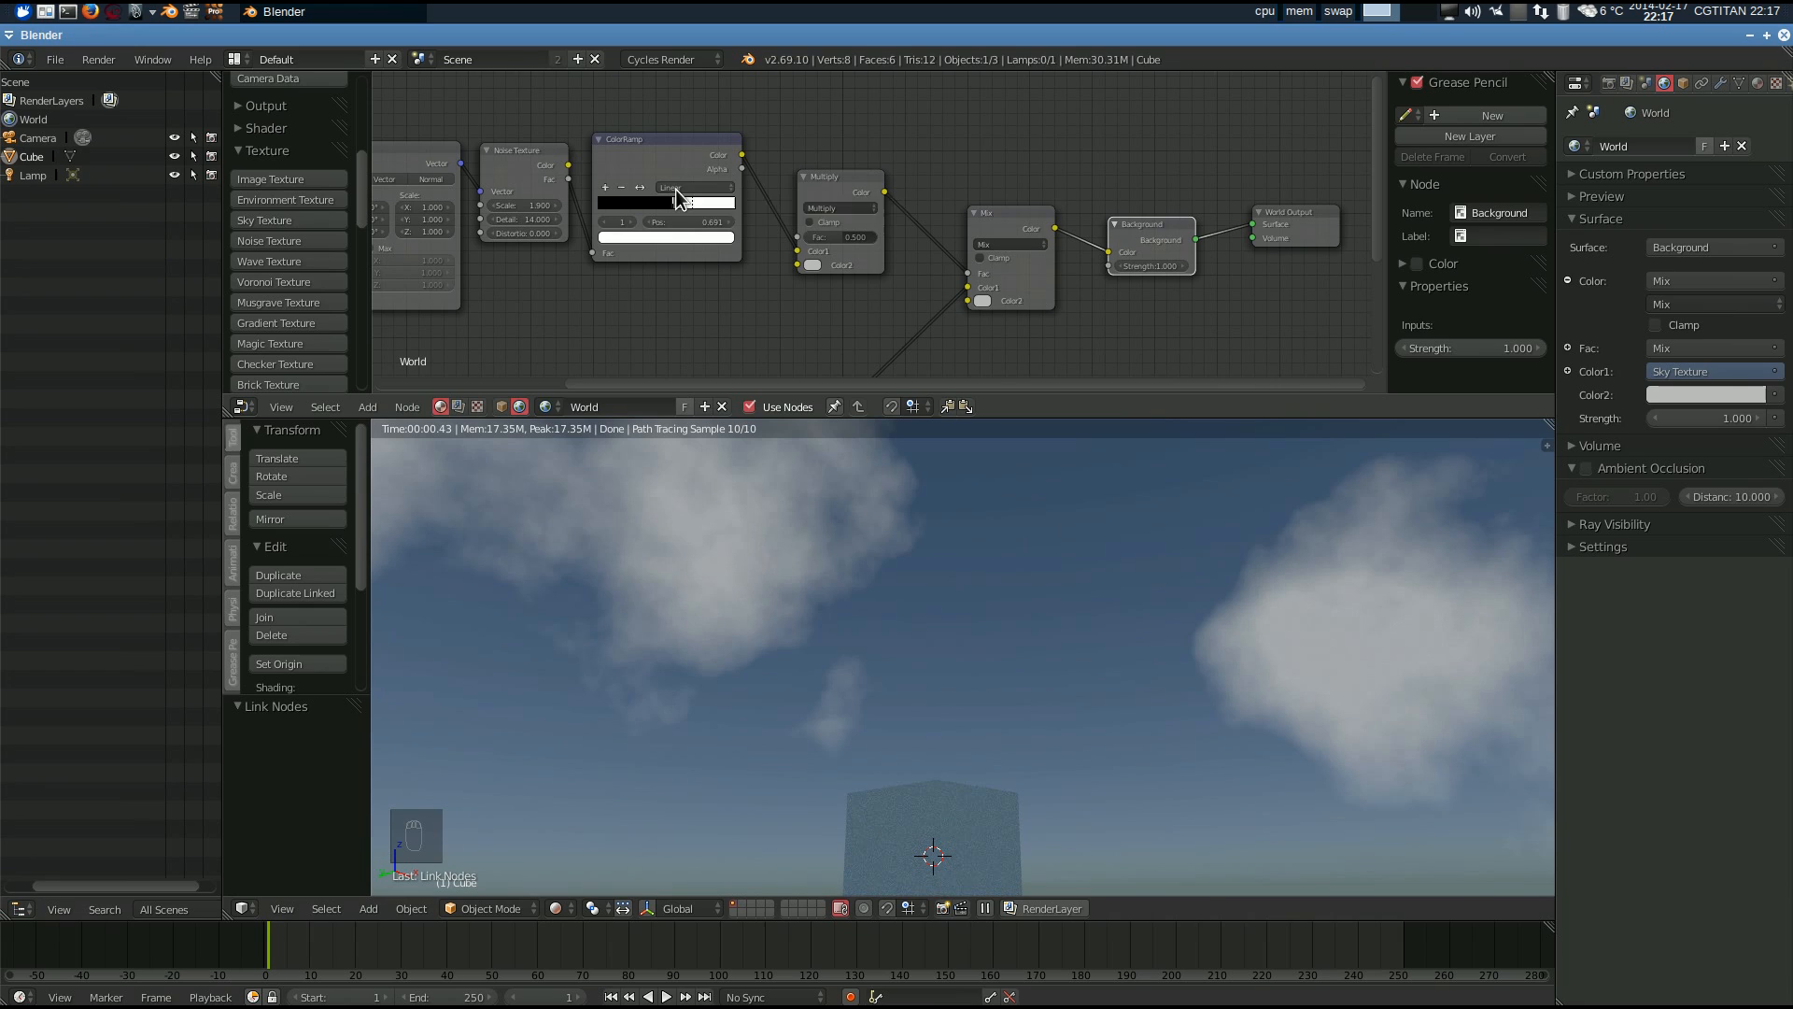
- Try B-Spline interpolation on the ColorRamp and shift its stops slightly further along the gradient
click(680, 188)
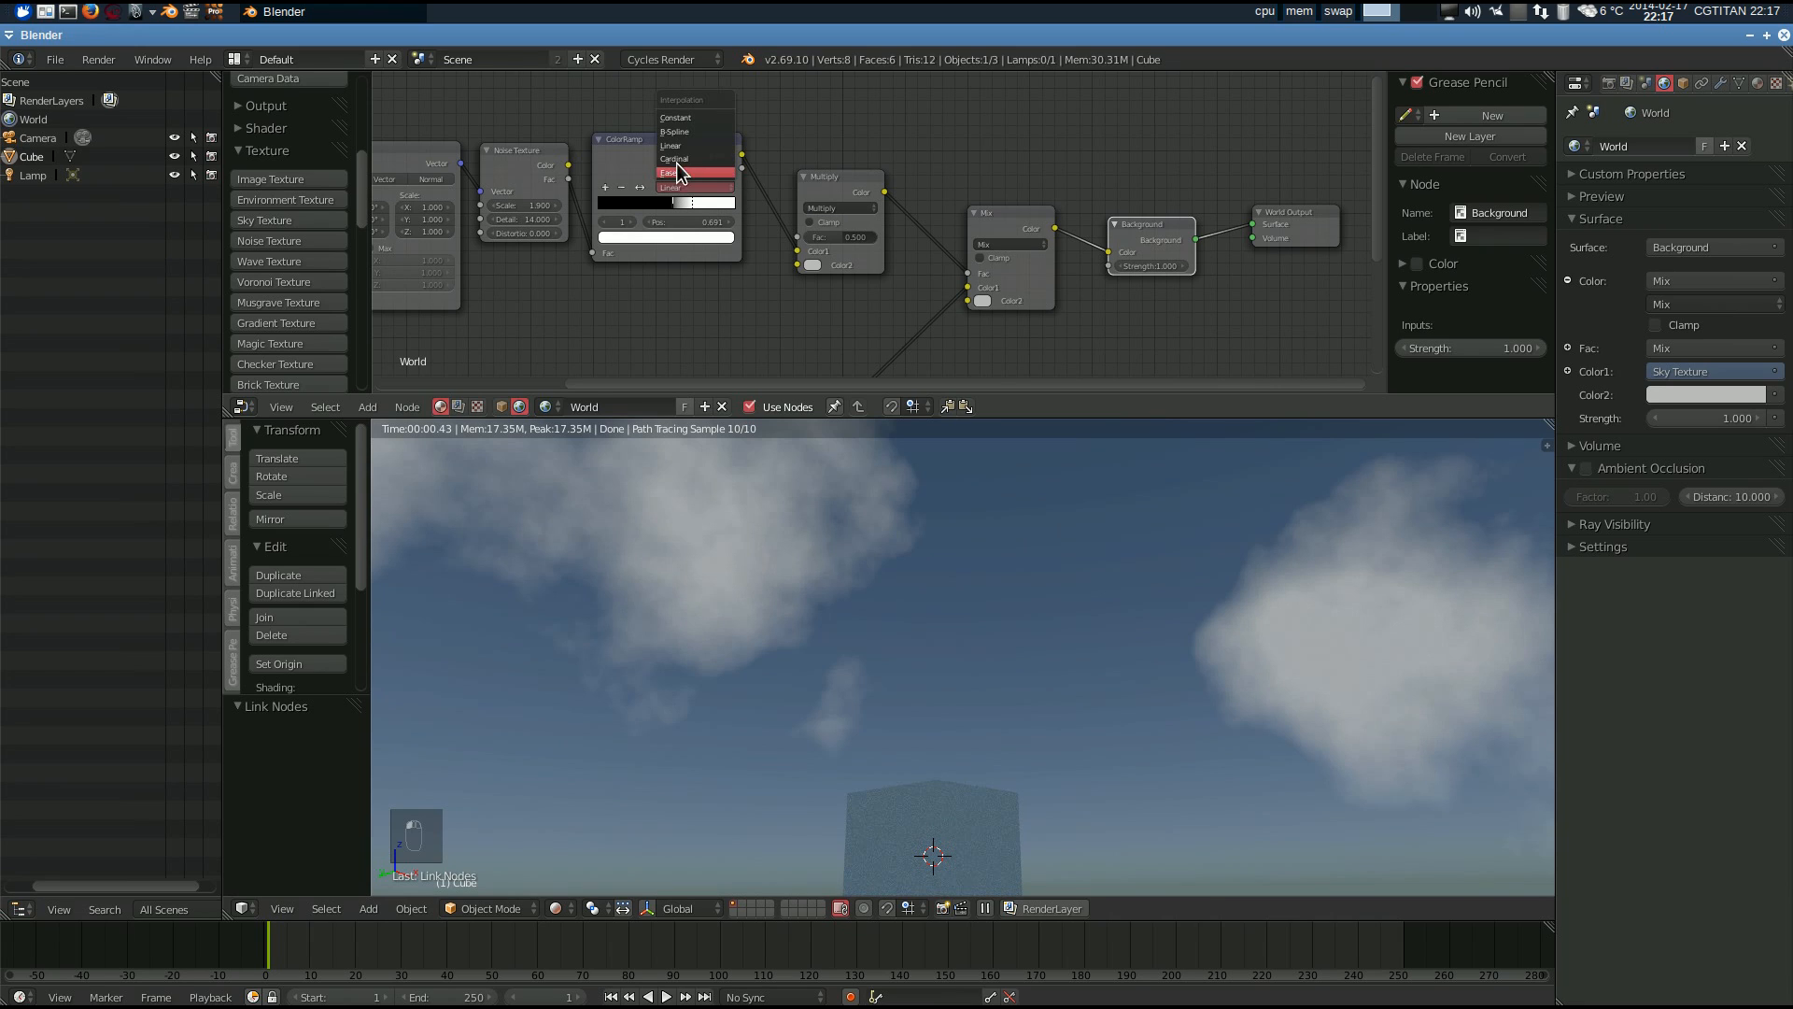
click(682, 132)
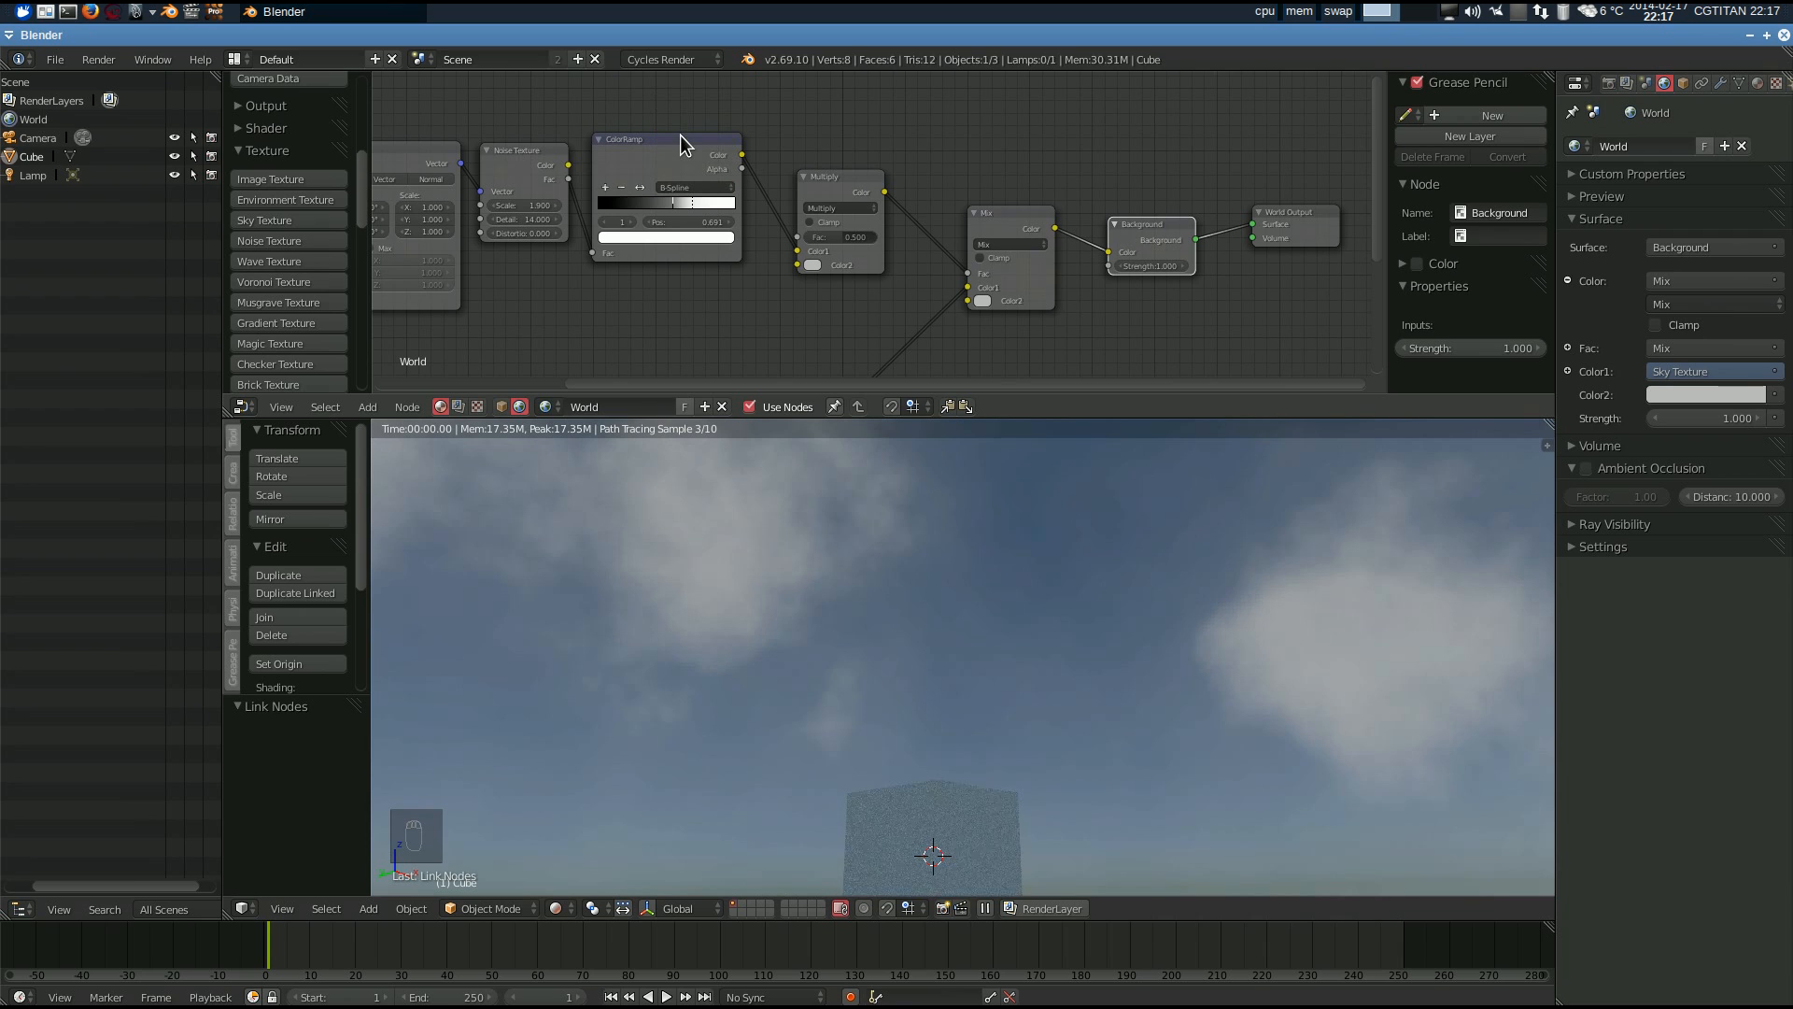
drag(675, 202, 699, 207)
click(699, 207)
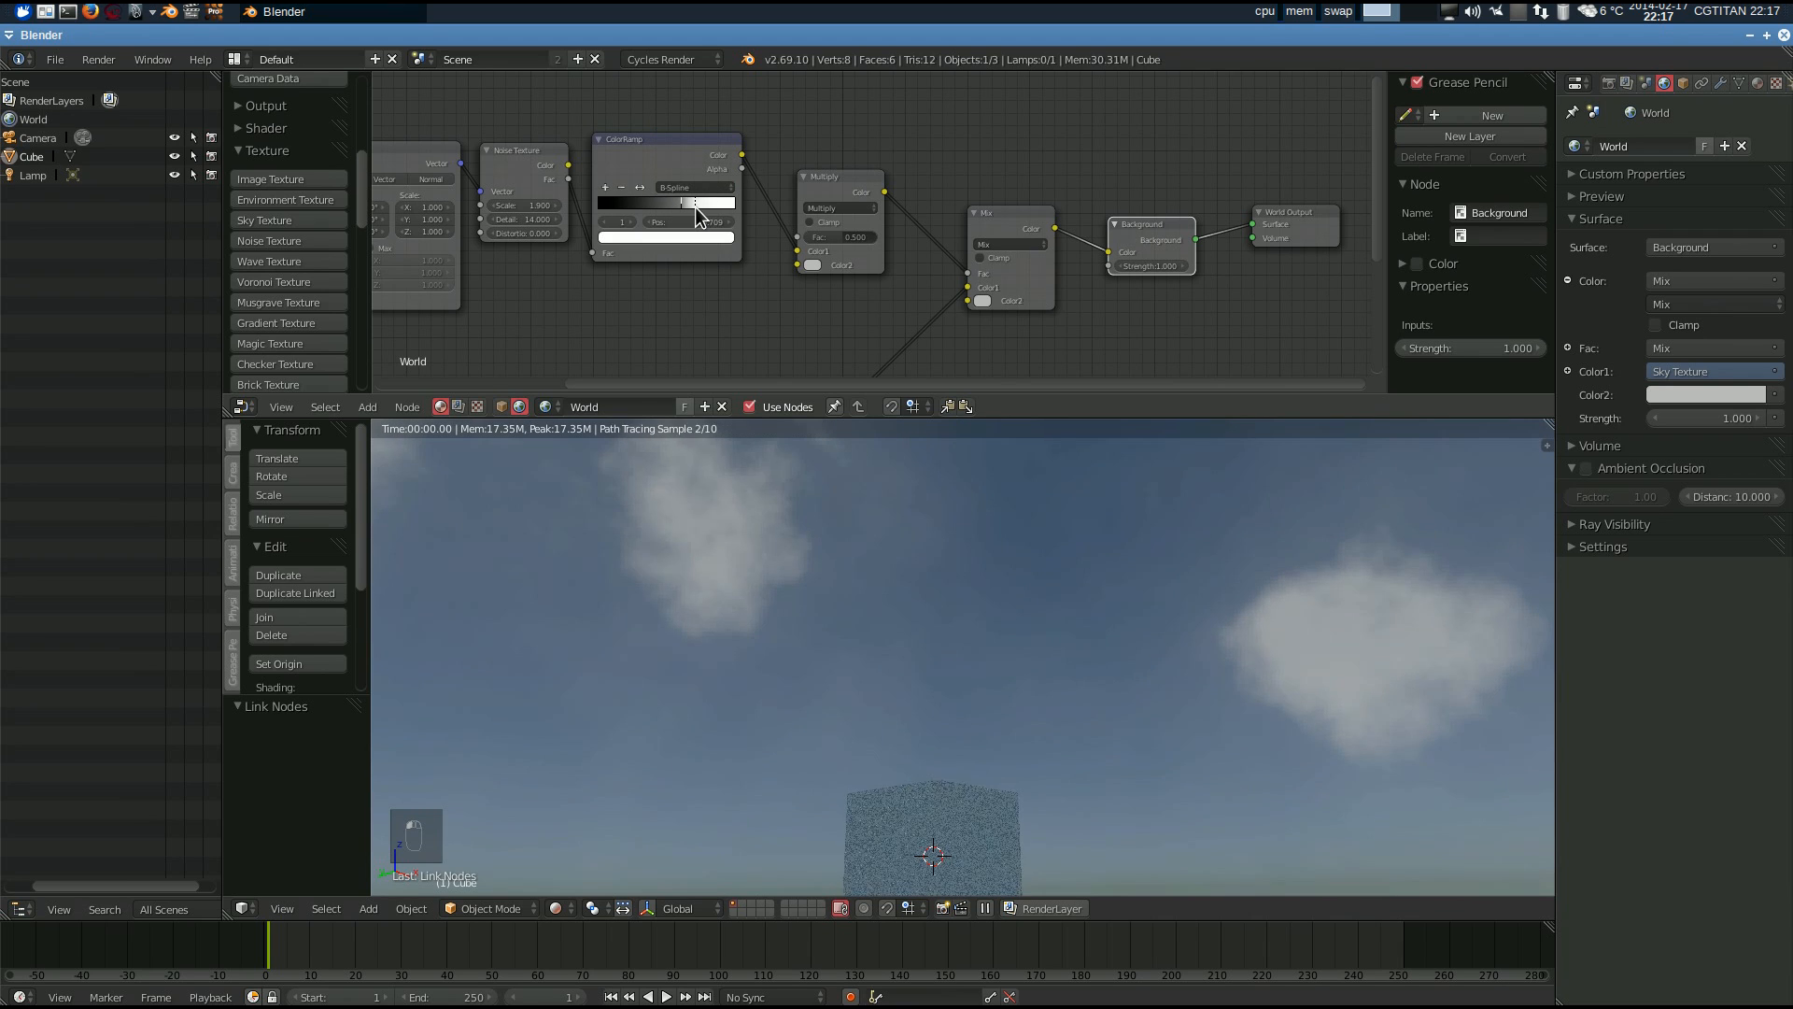
- Select the ColorRamp's black stop and set the ramp's interpolation back to Linear
click(667, 211)
click(676, 187)
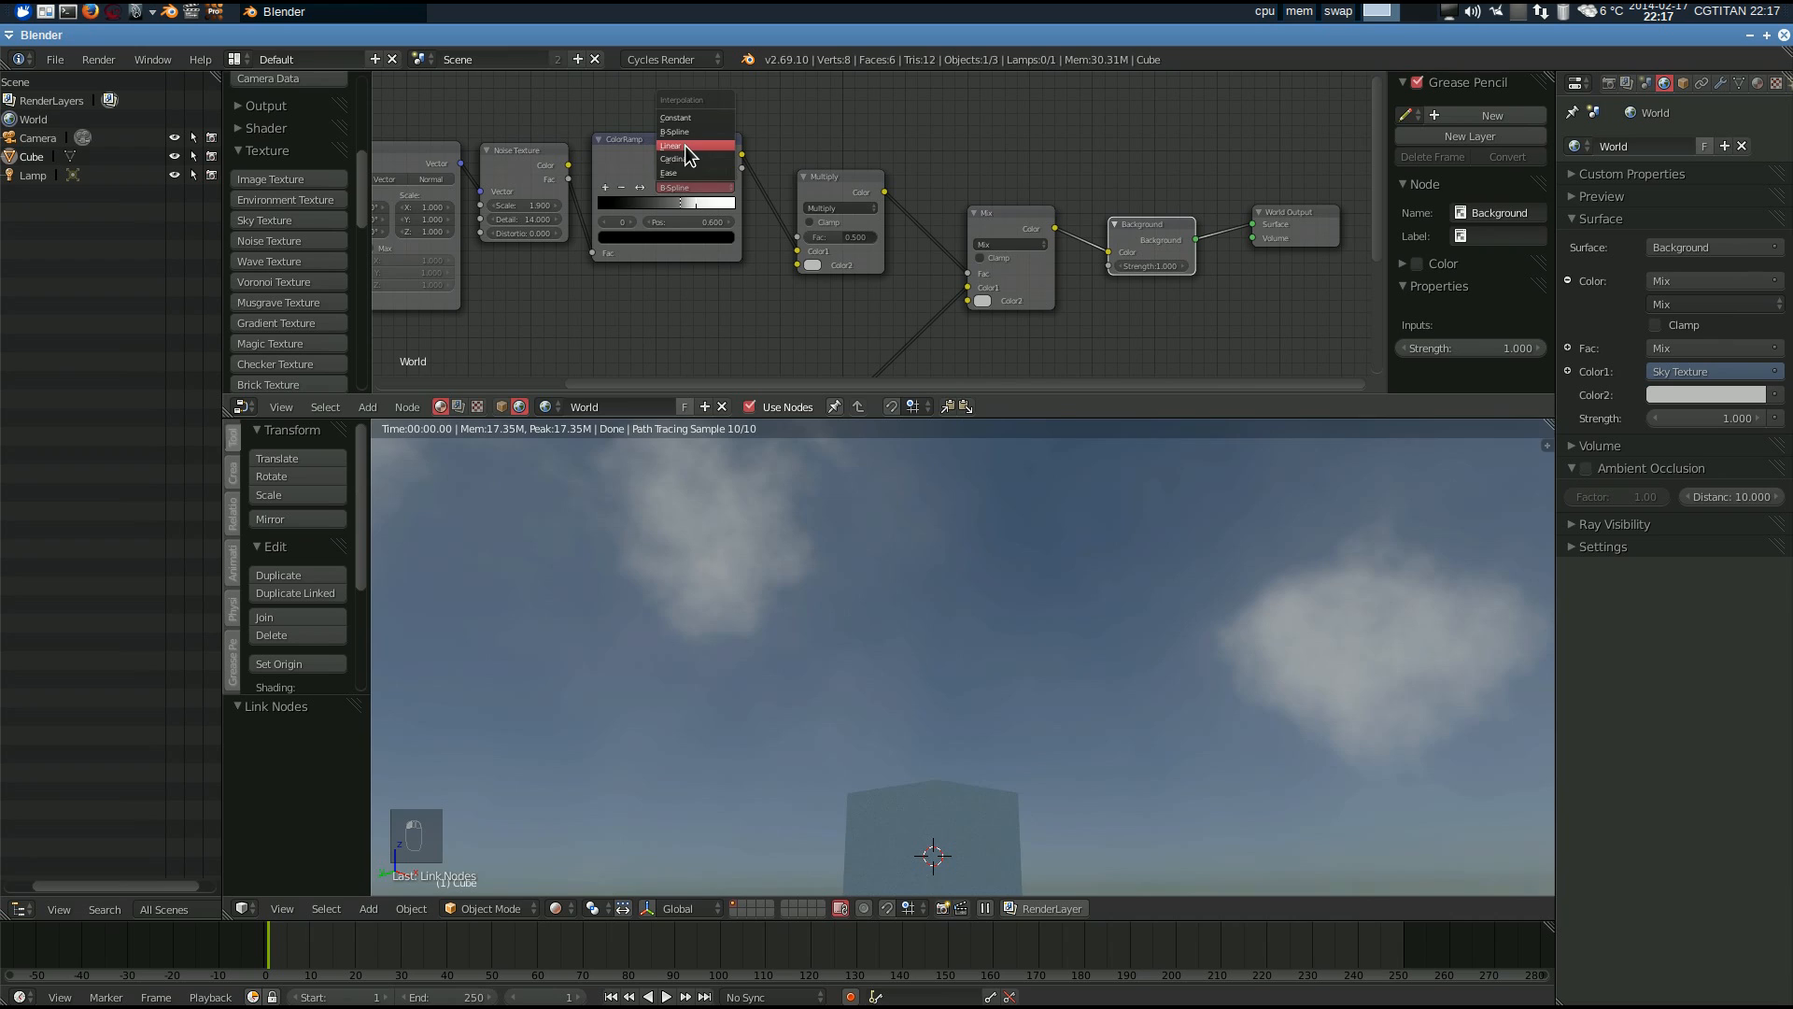
click(685, 144)
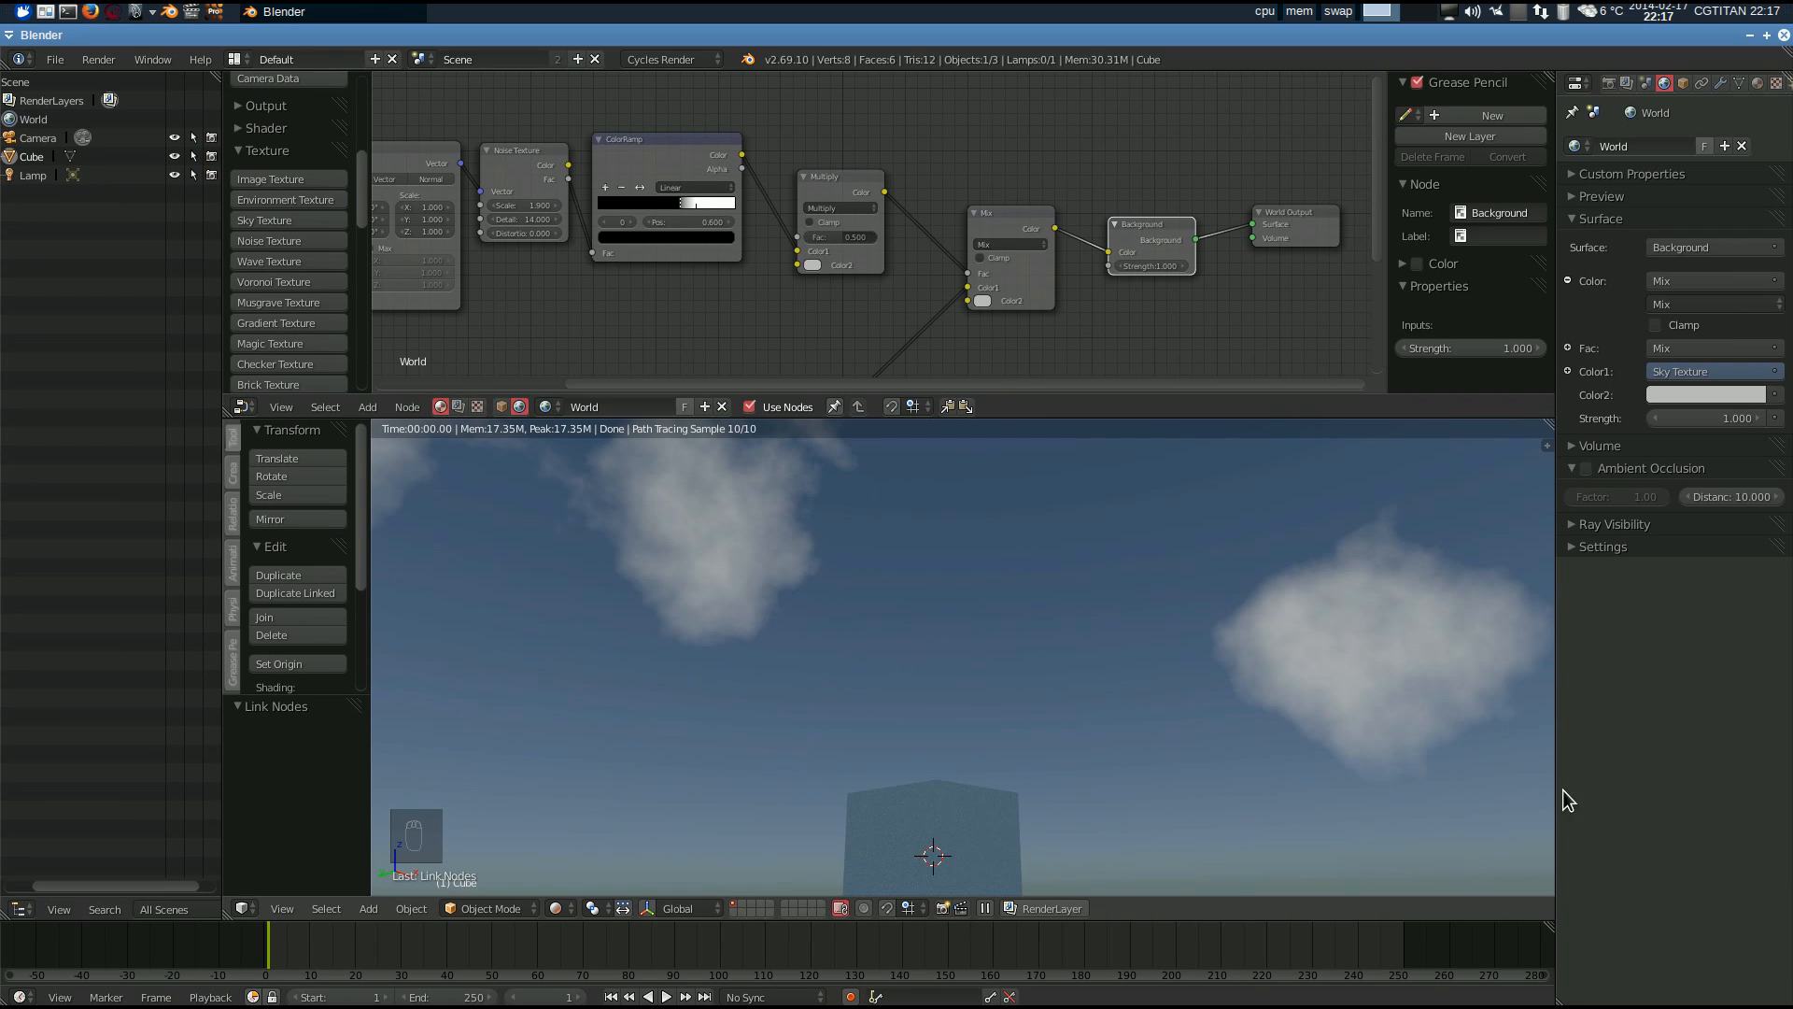
- Set the ColorRamp's interpolation to B-Spline and fine-tune its stops, placing the white stop at 0.709
click(696, 187)
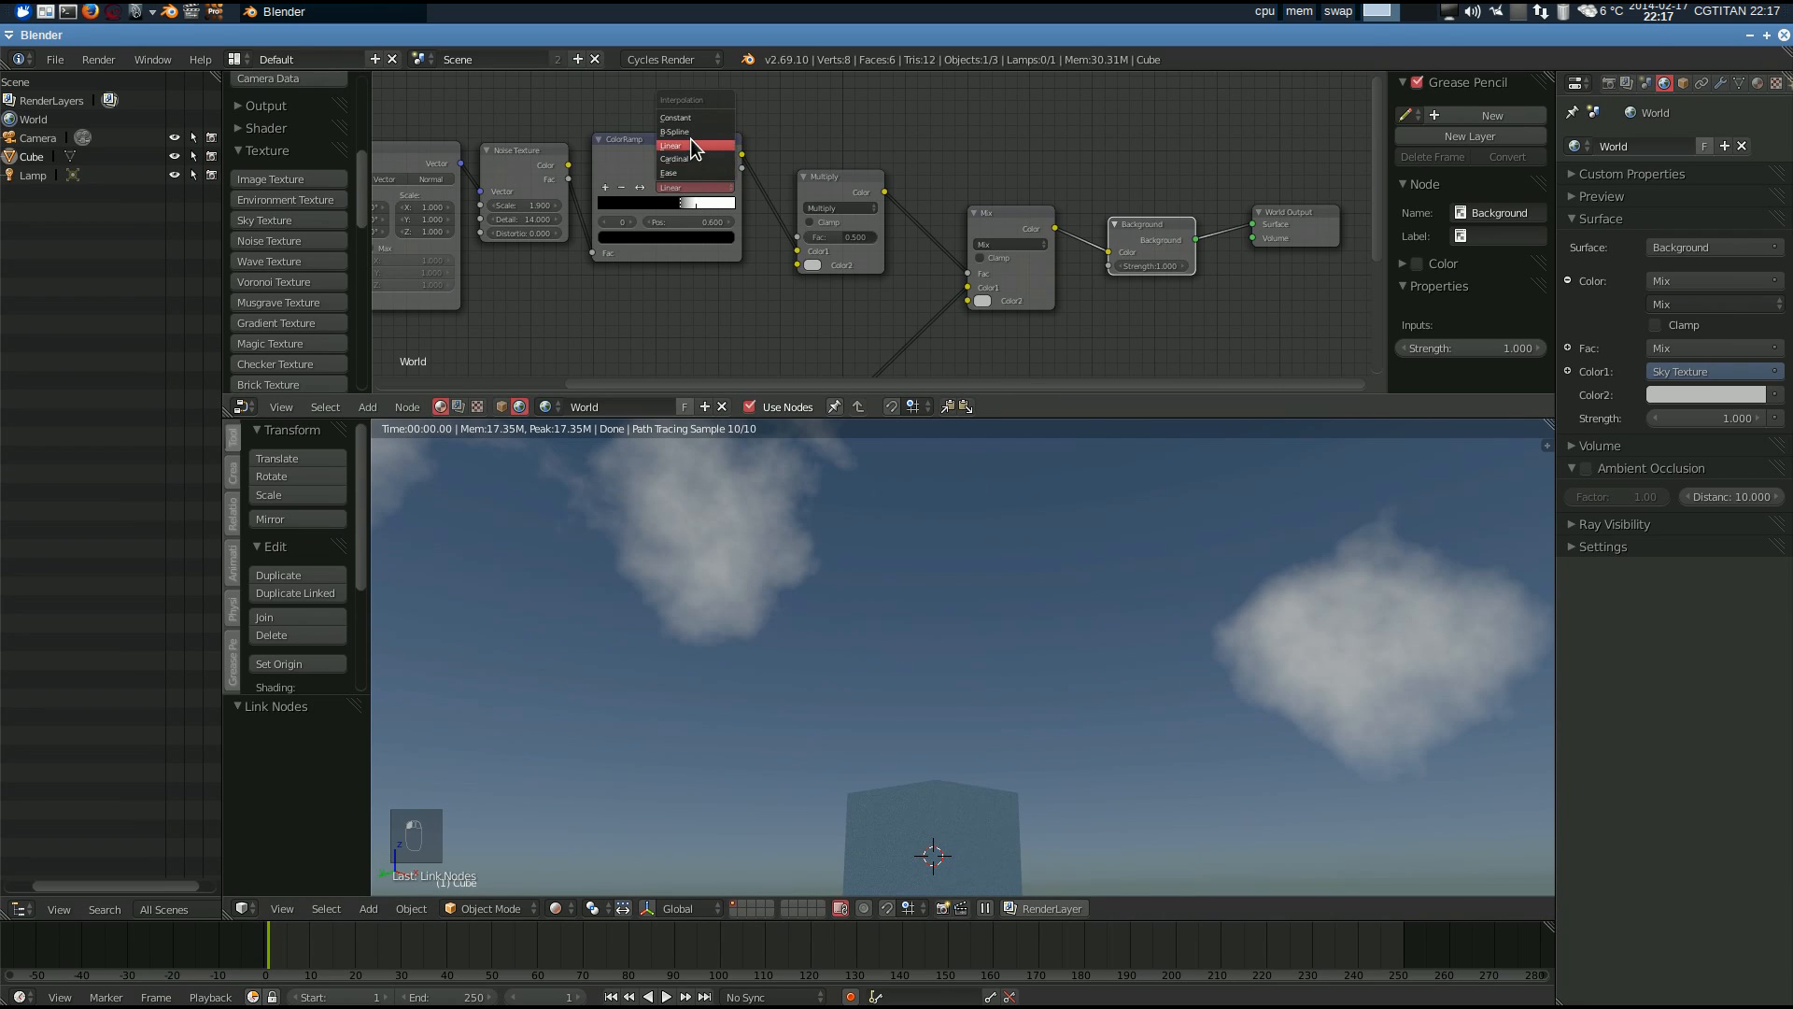
click(691, 131)
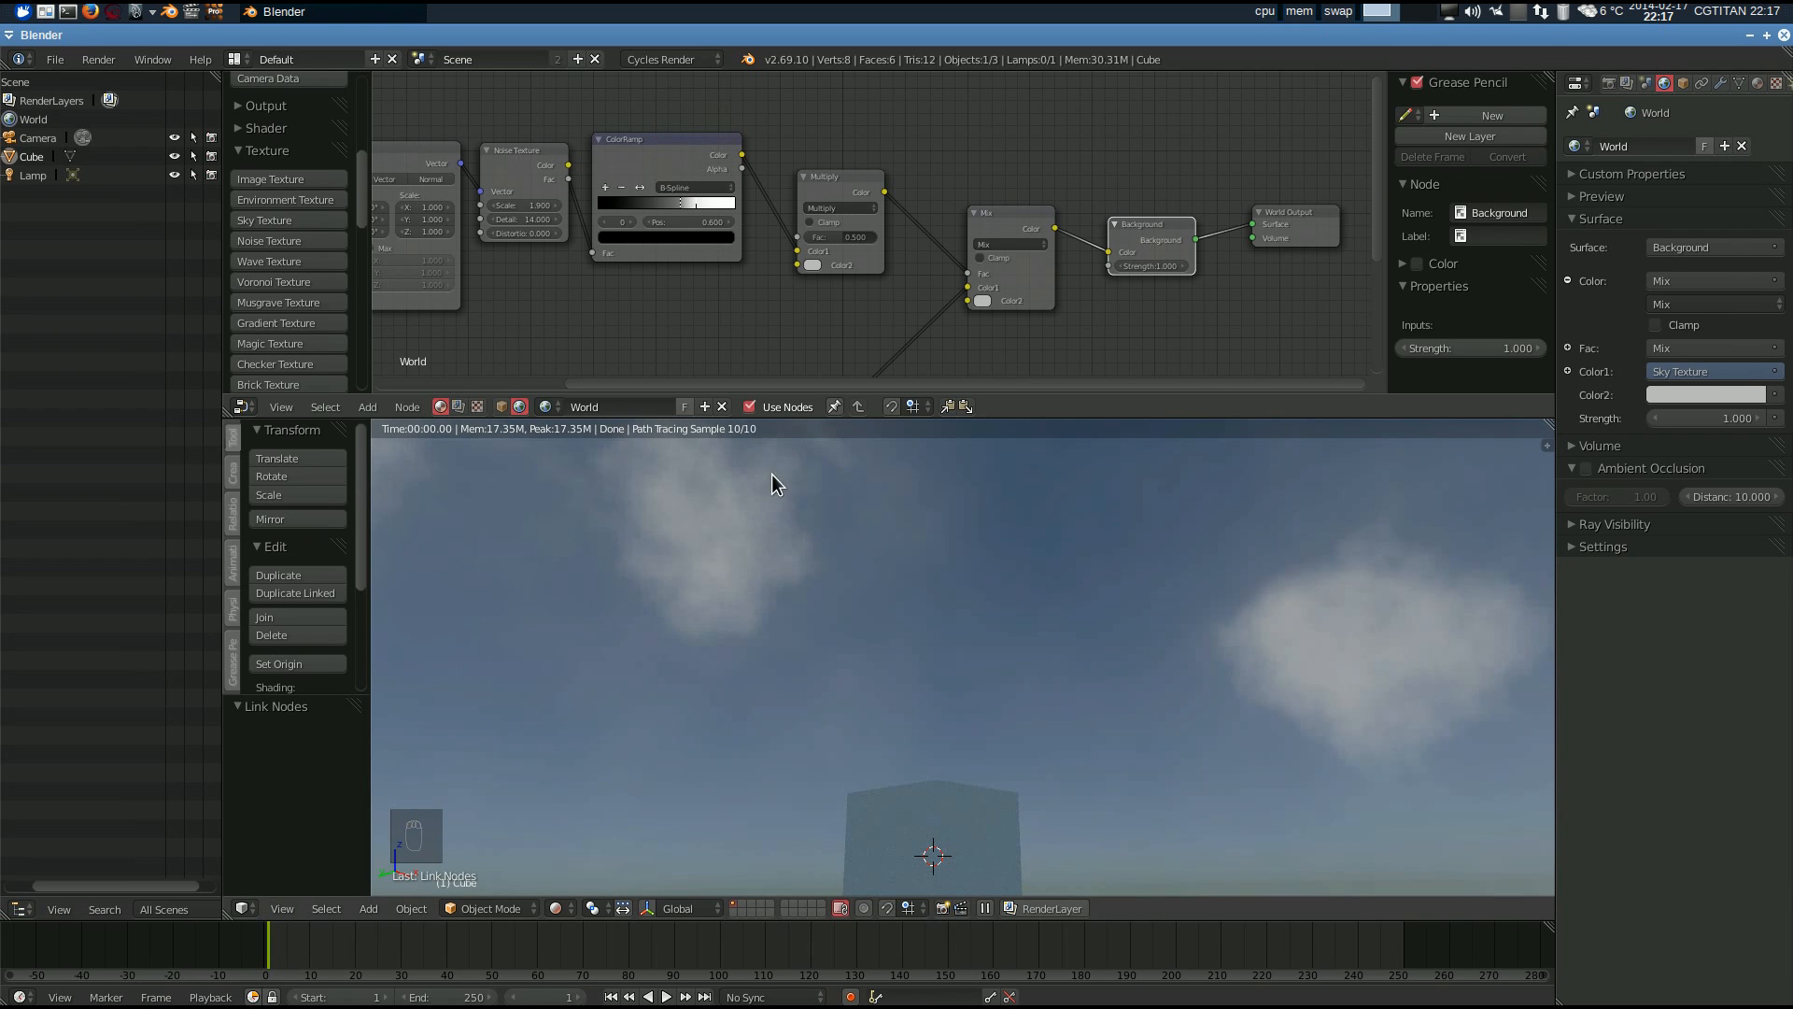
drag(678, 200, 681, 213)
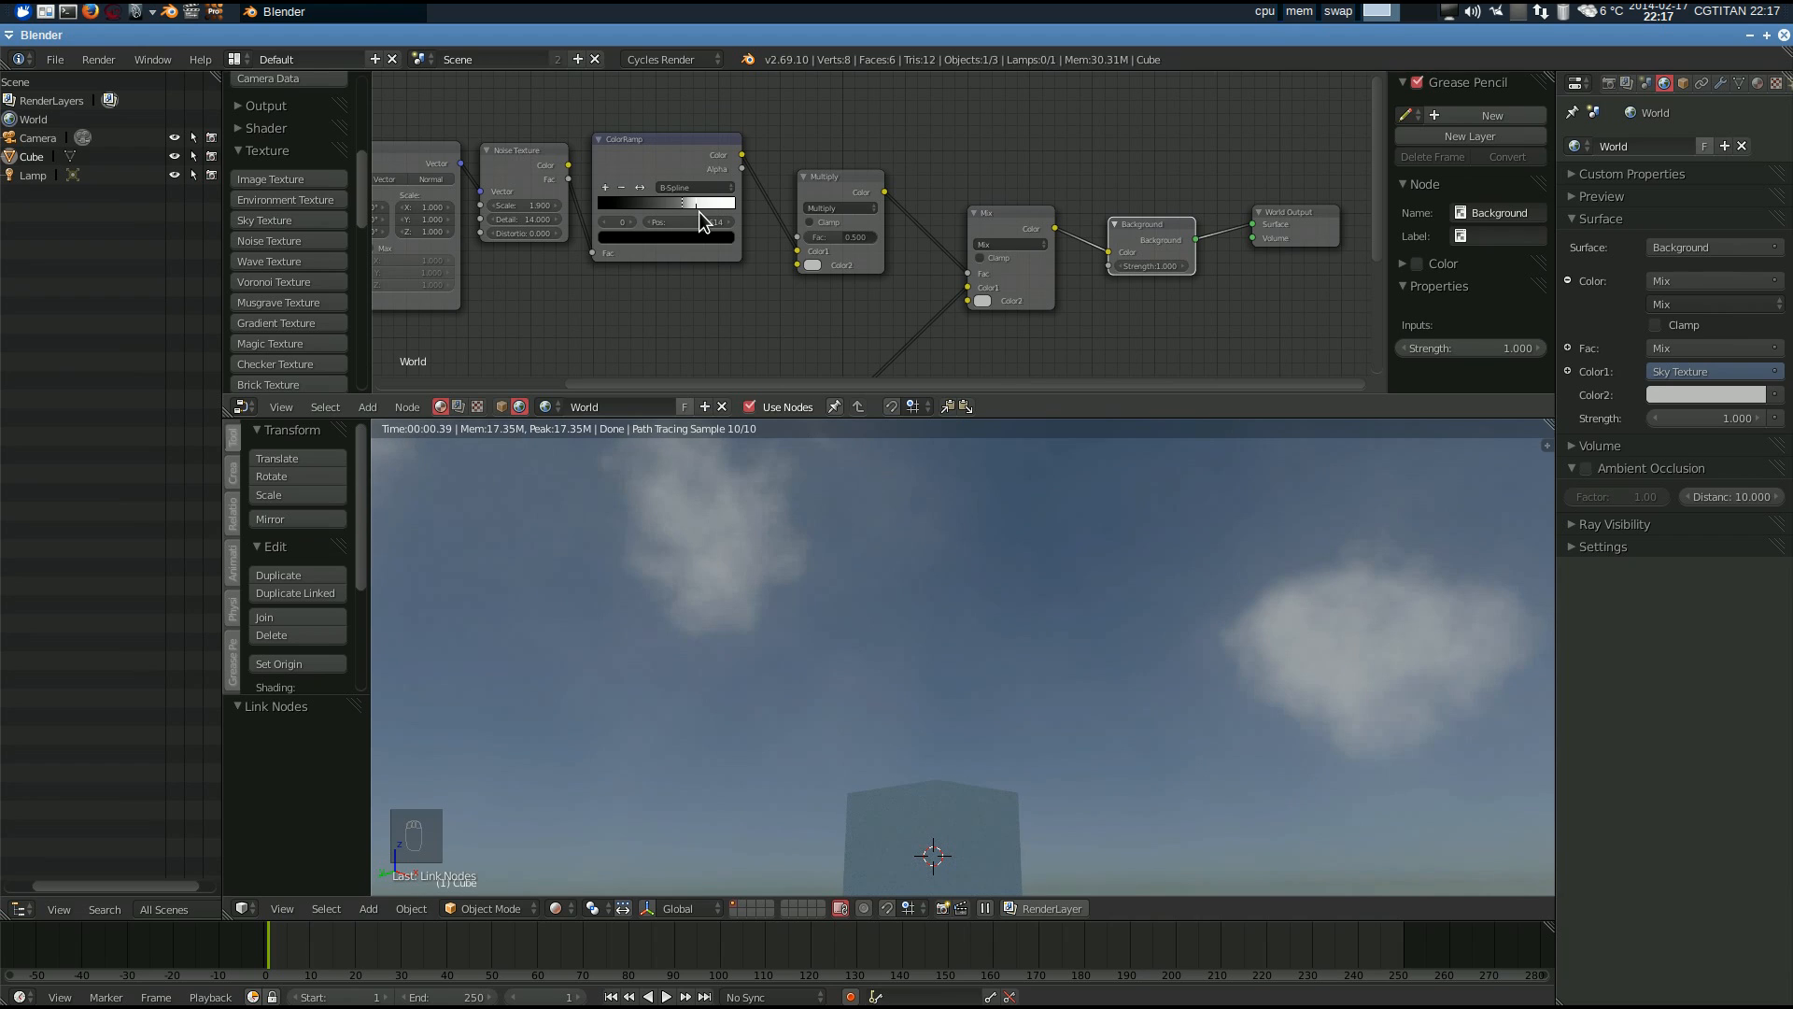
key(g)
drag(712, 207, 691, 207)
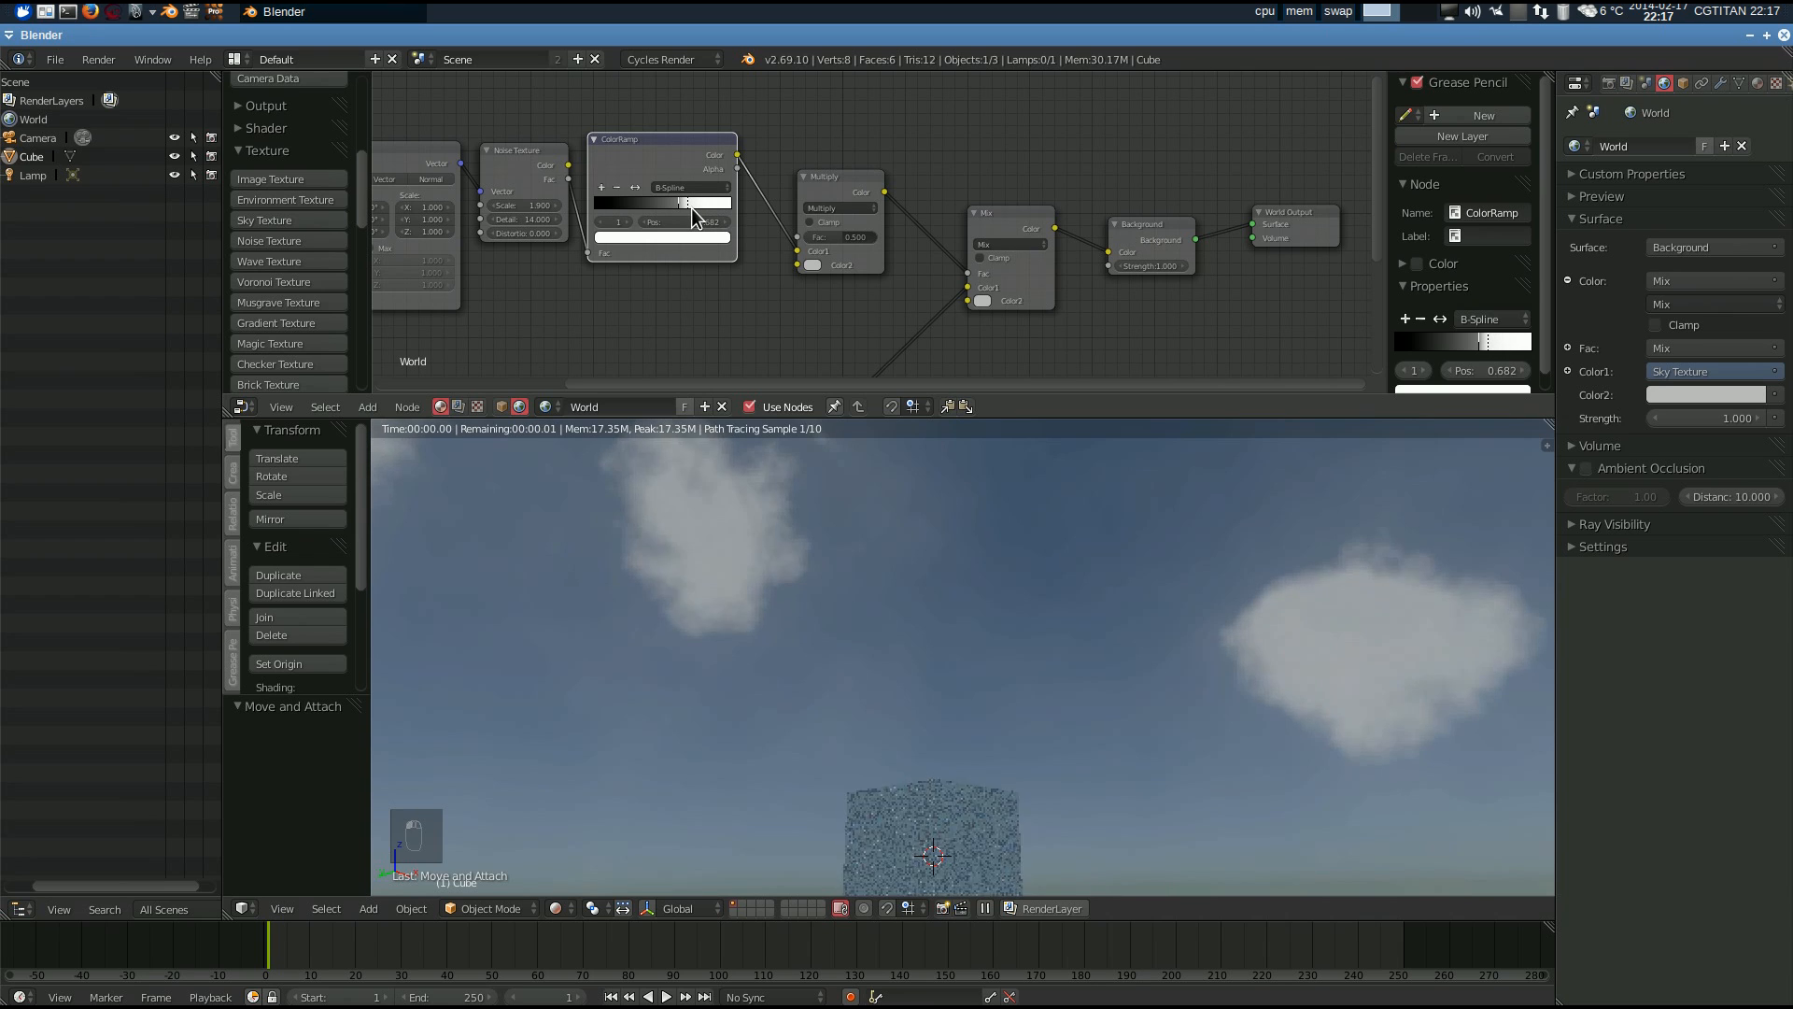
middle_drag(817, 327, 923, 236)
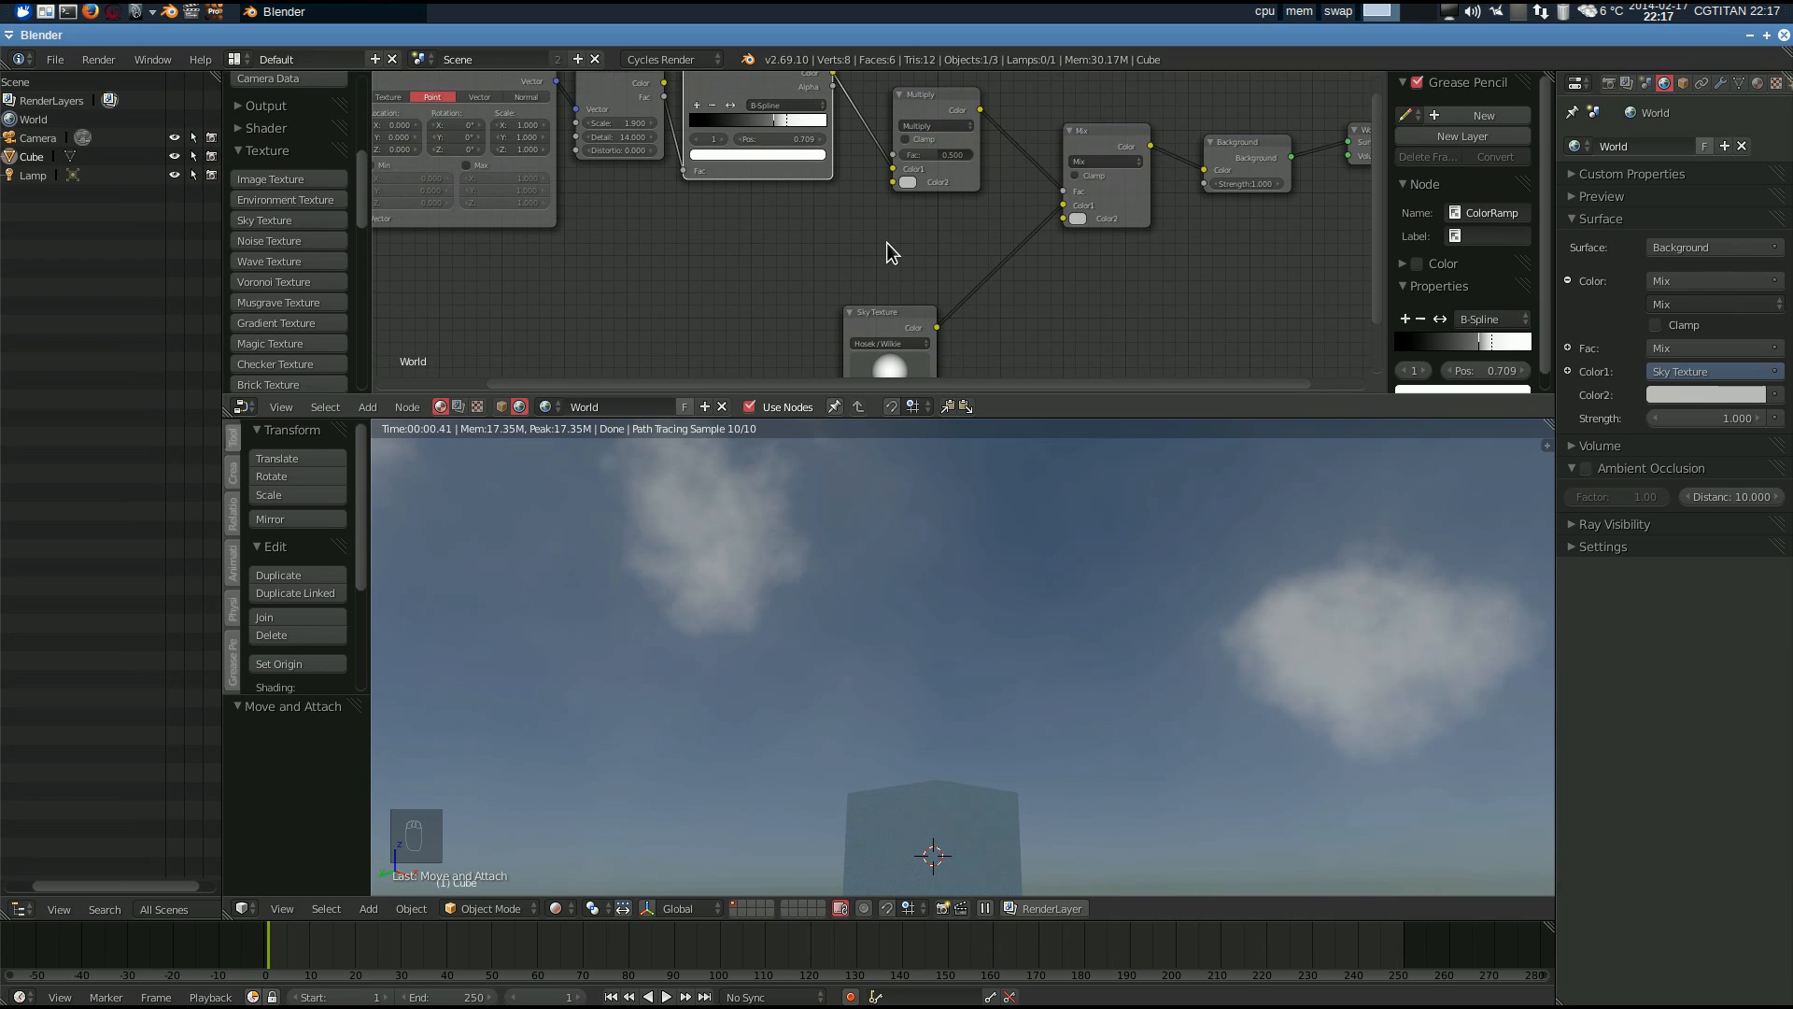
middle_drag(626, 287, 782, 271)
scroll(760, 272, down, 2)
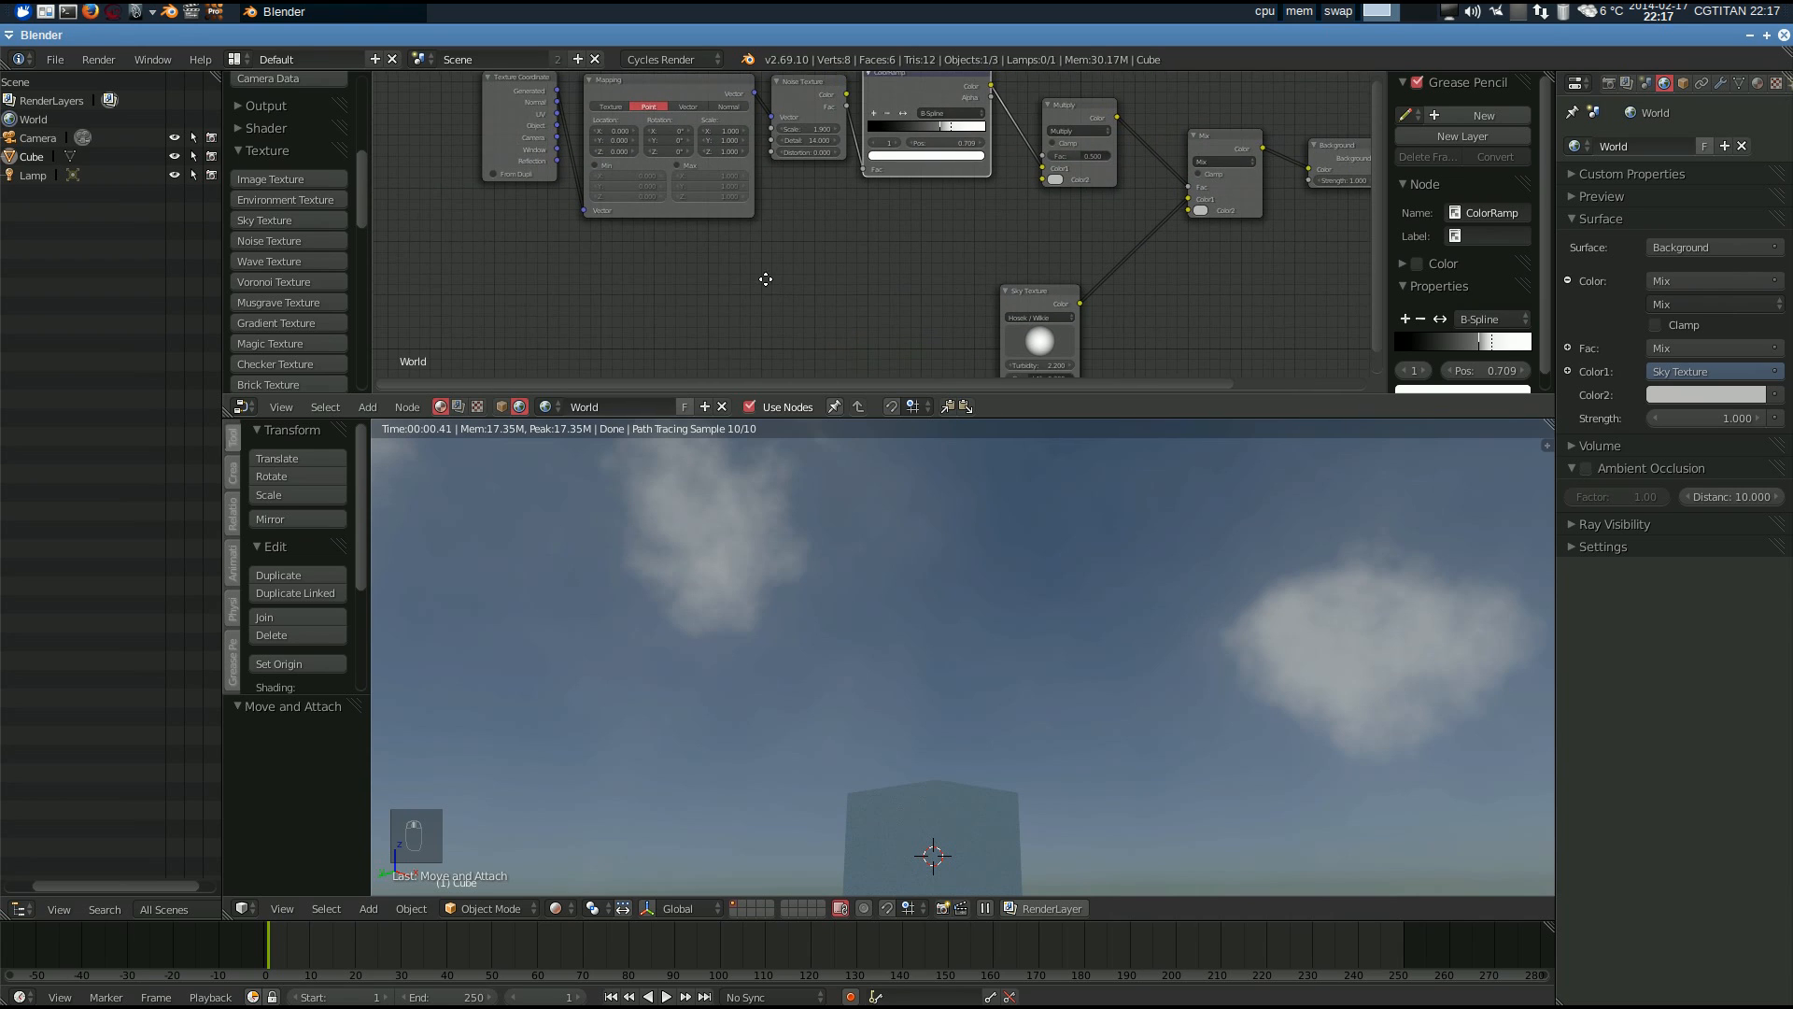
right_click(472, 86)
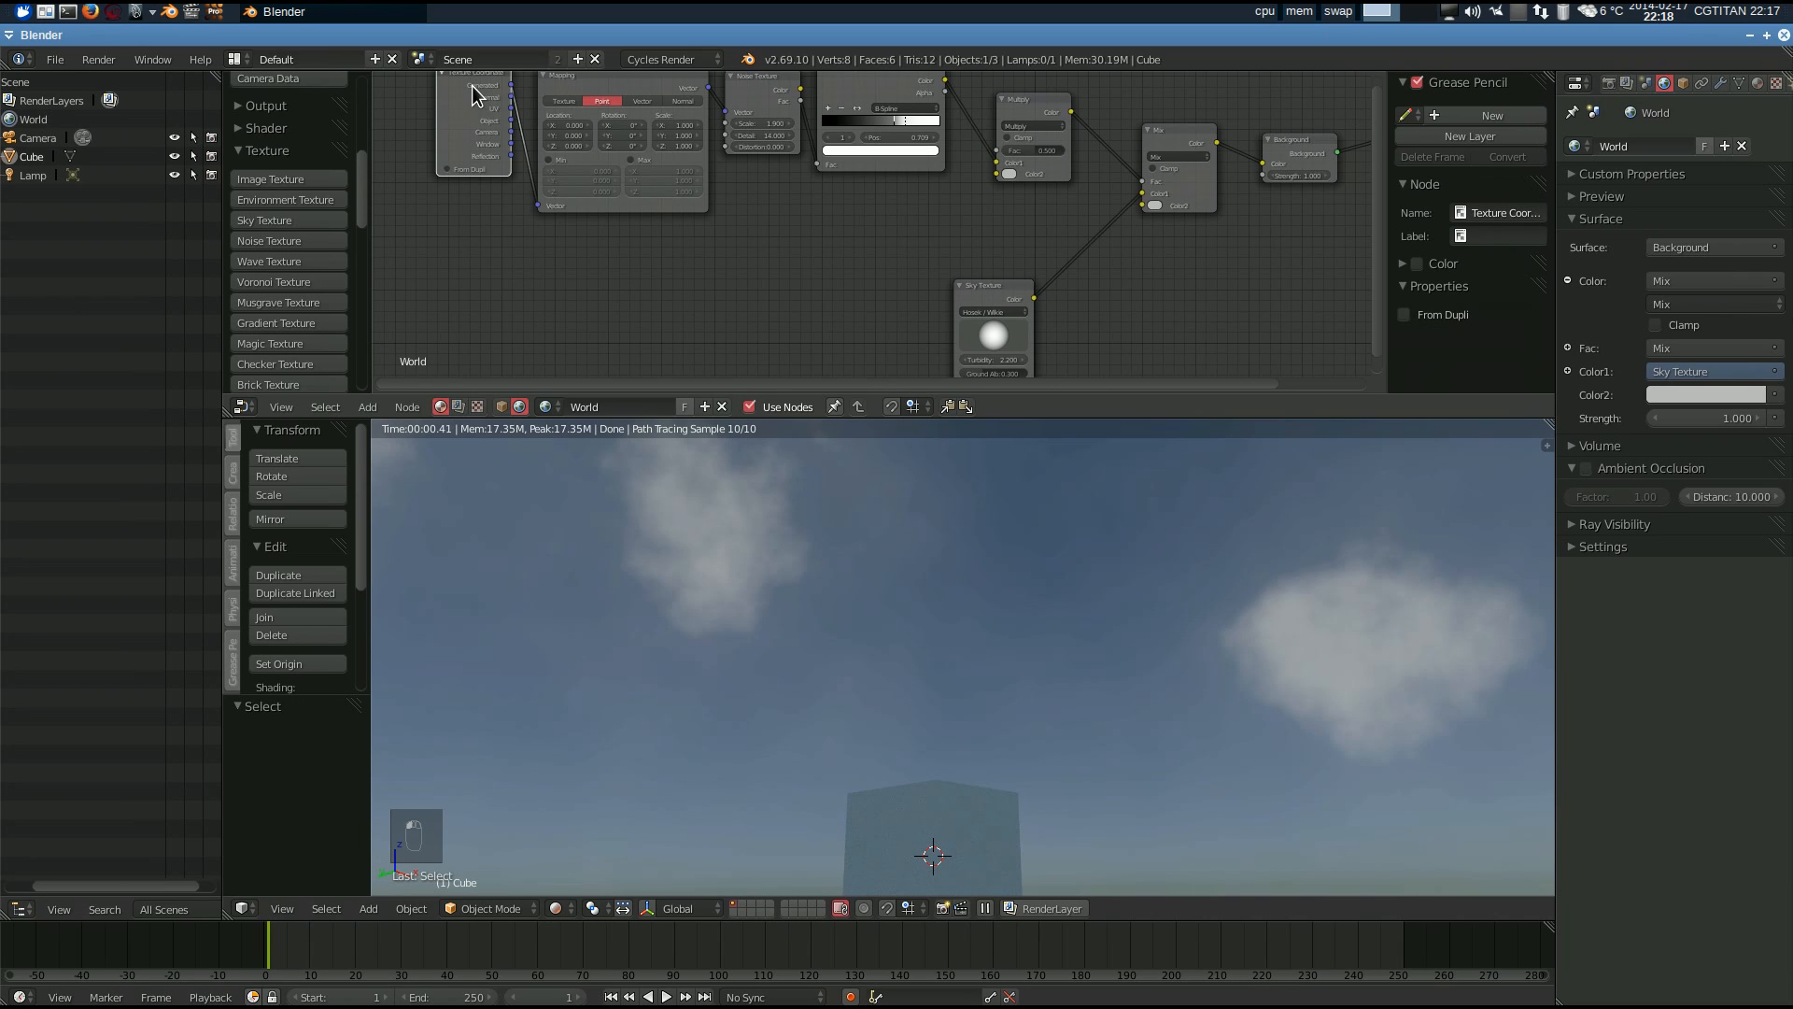
key(shift+d)
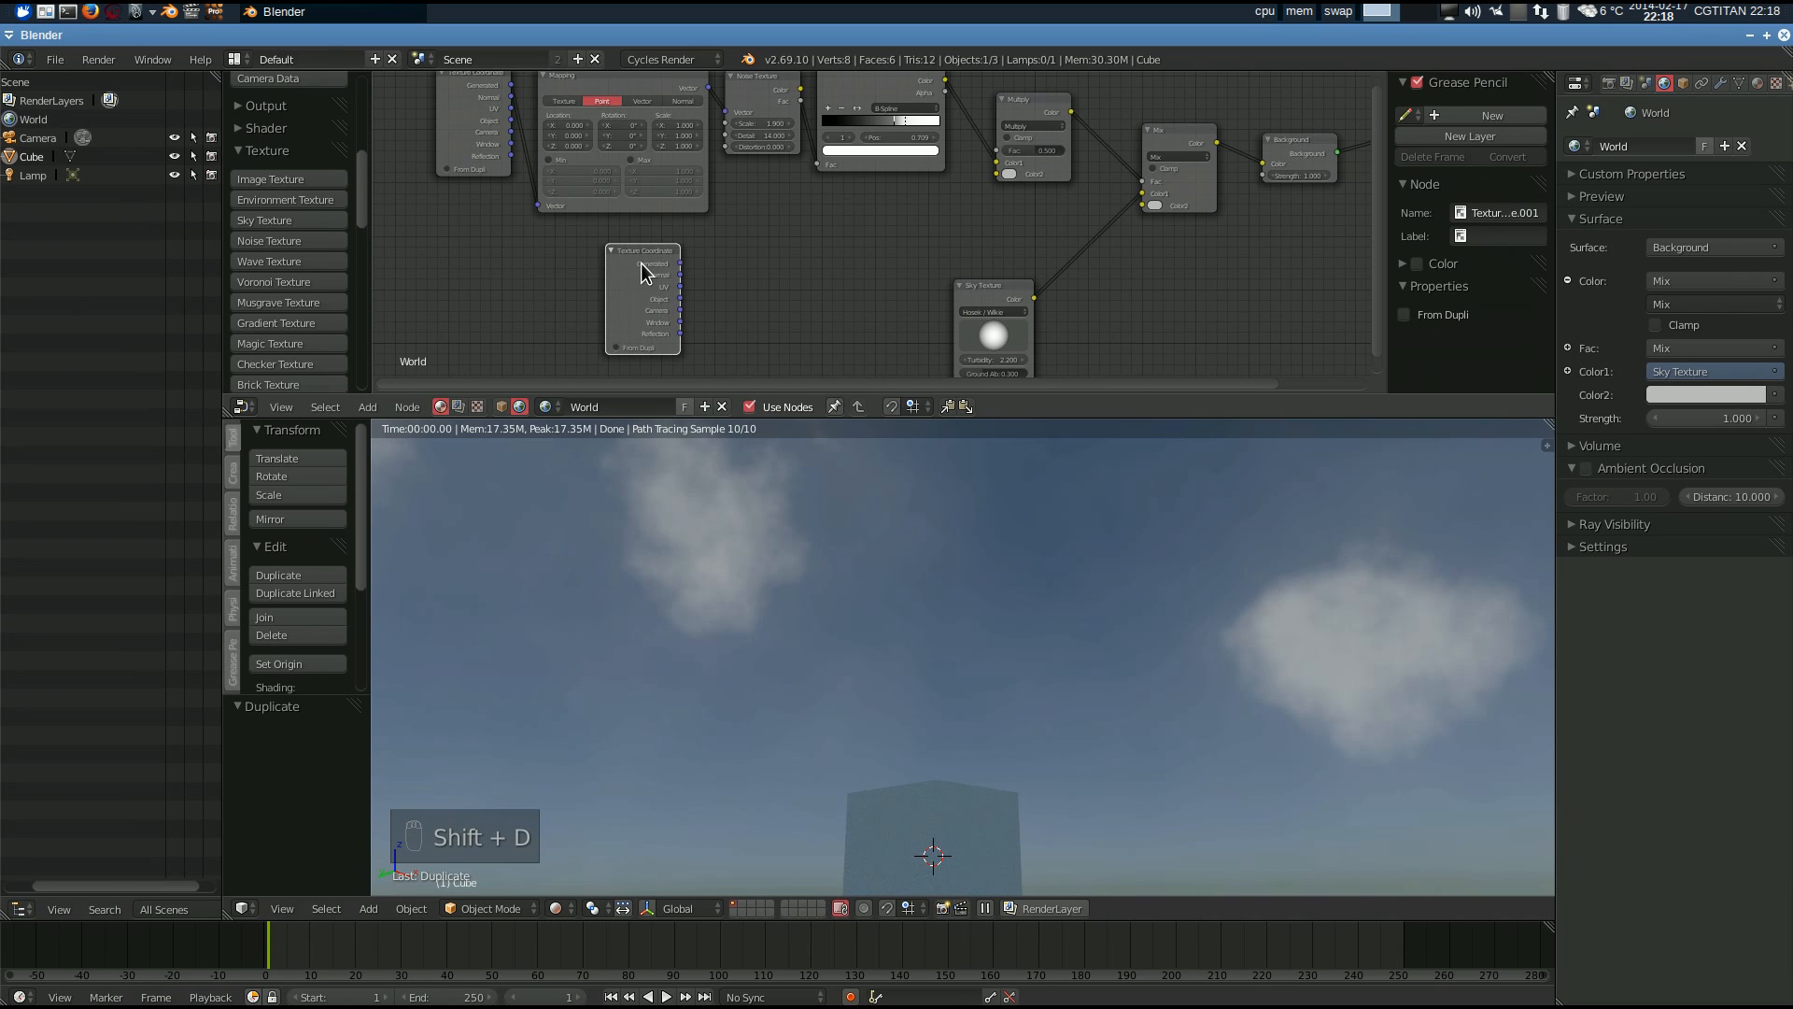
click(637, 266)
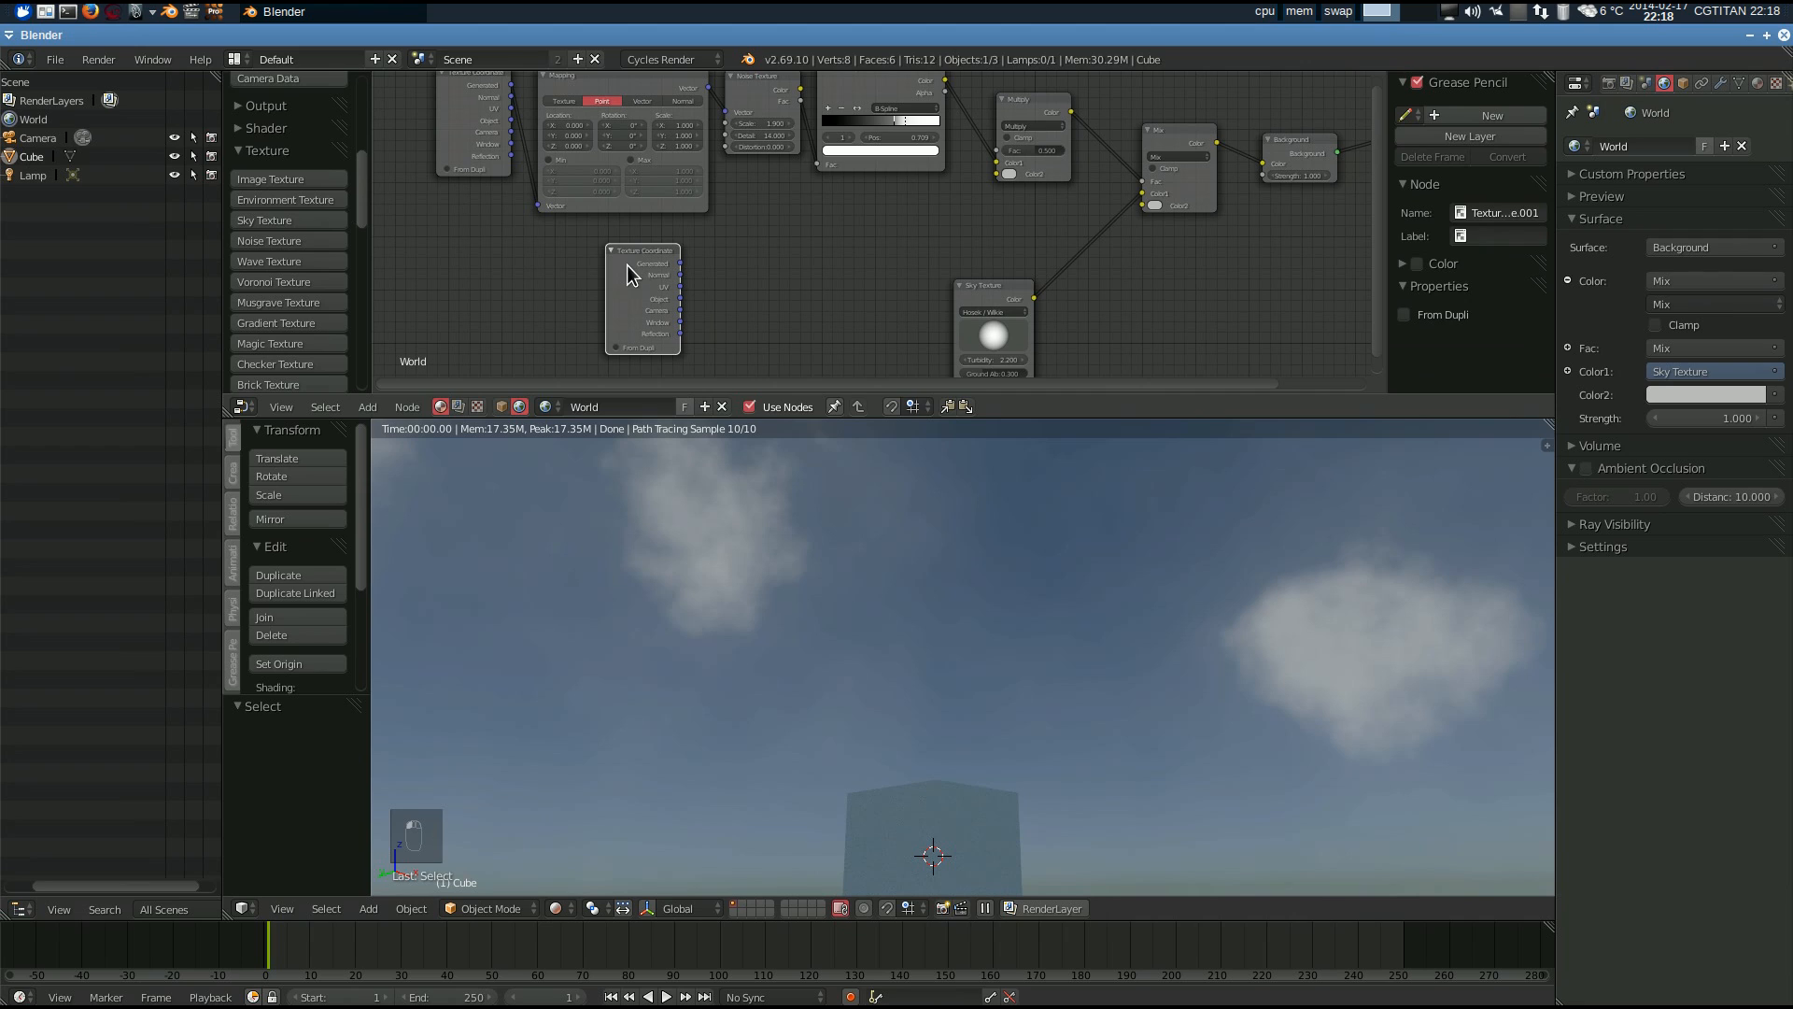
key(Delete)
- Move the Texture Coordinate node below the Mapping node and connect it to a new Normal node
drag(469, 141, 467, 250)
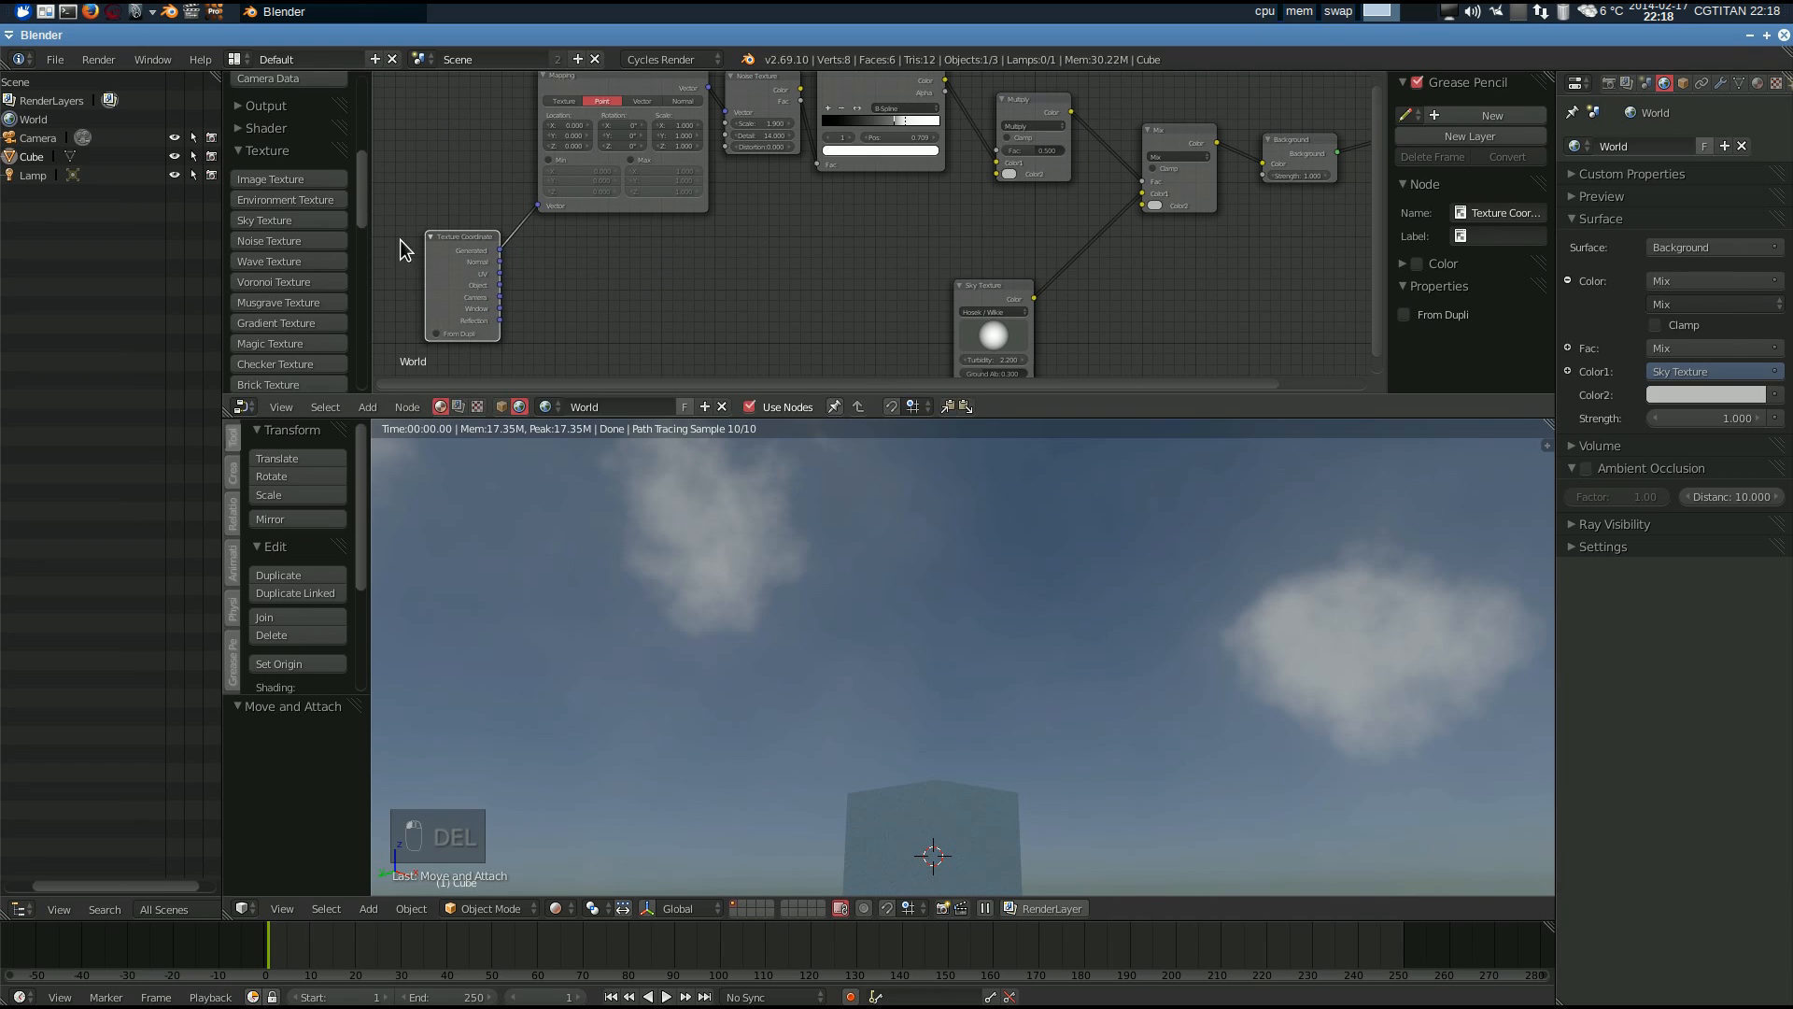
scroll(329, 272, down, 5)
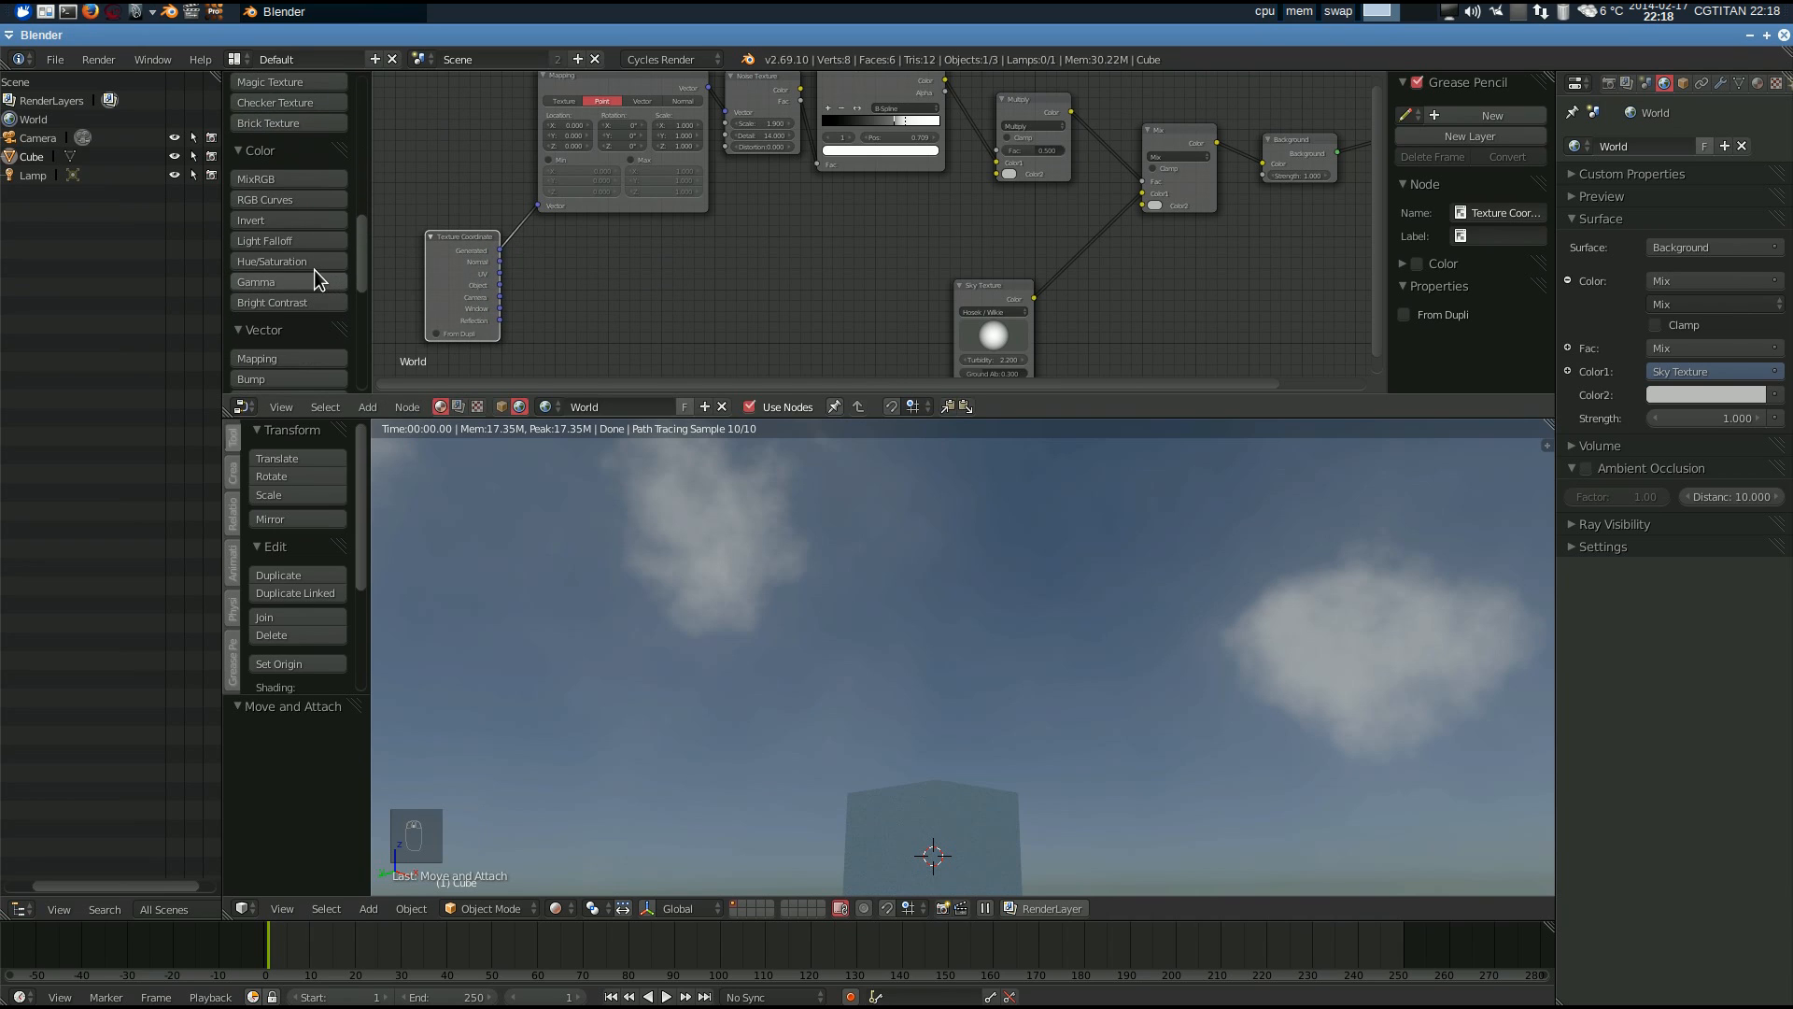
scroll(306, 261, down, 4)
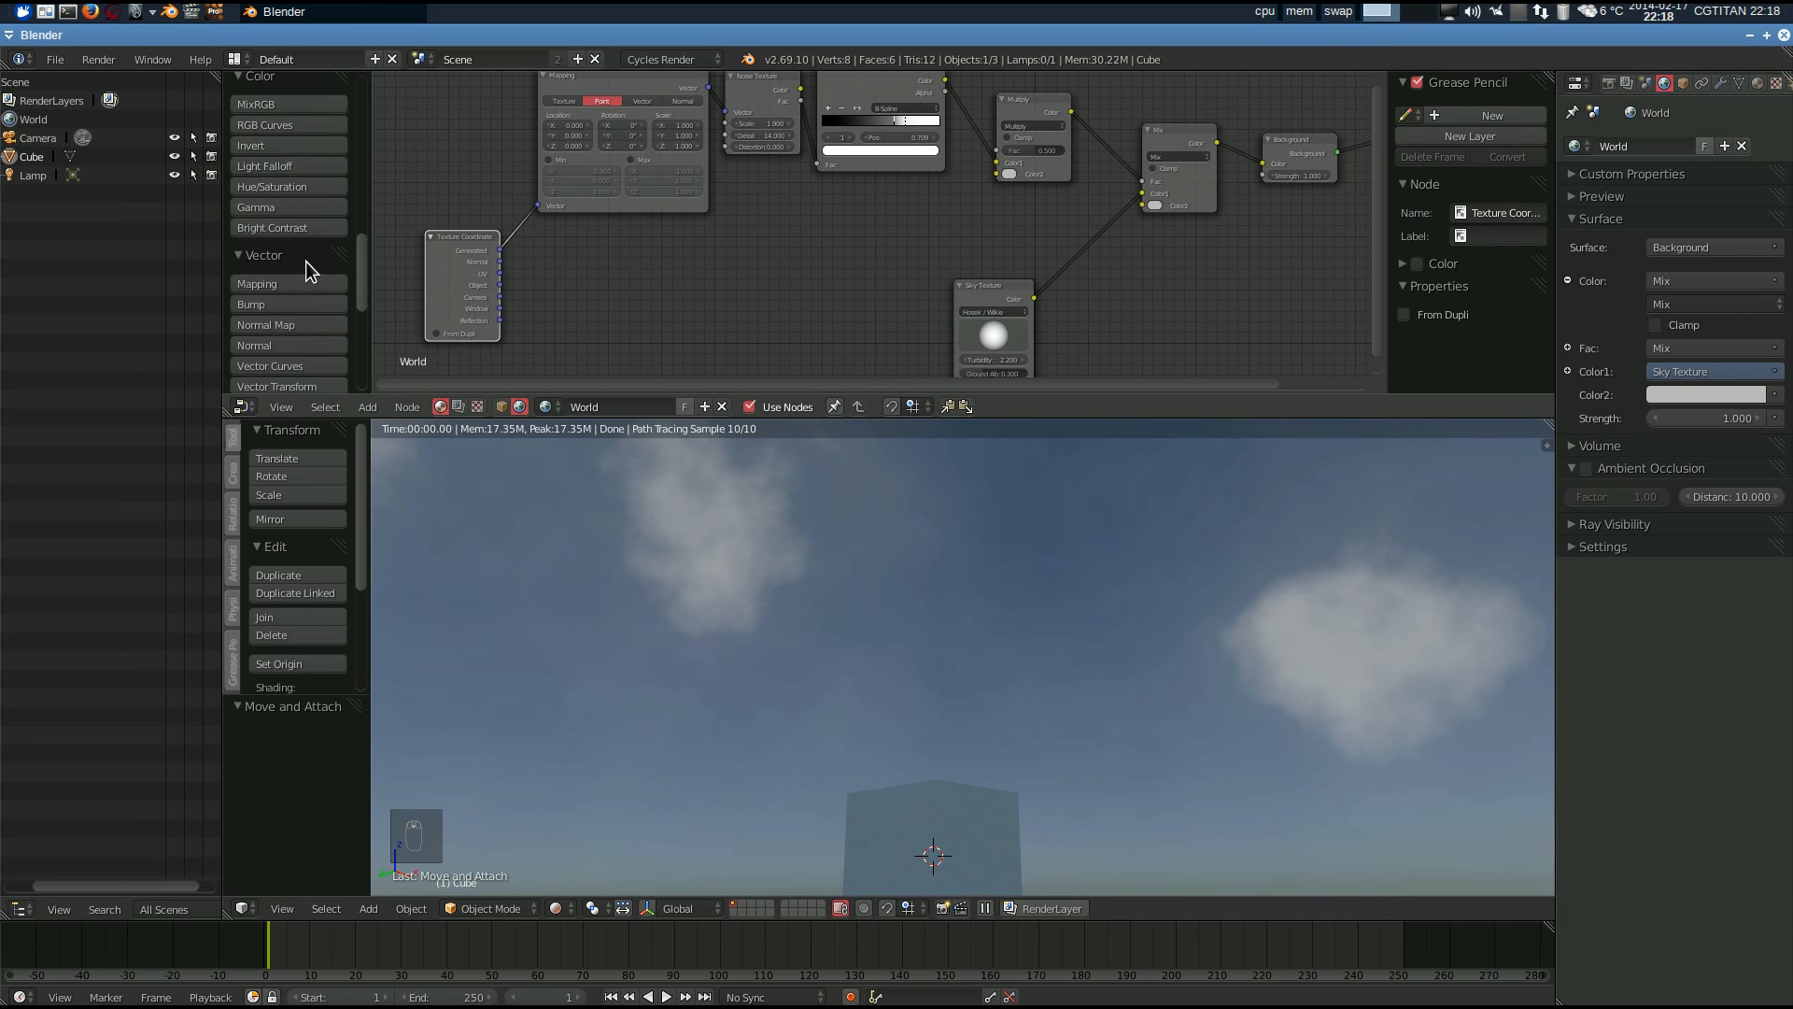
click(266, 343)
click(583, 266)
drag(551, 301, 584, 338)
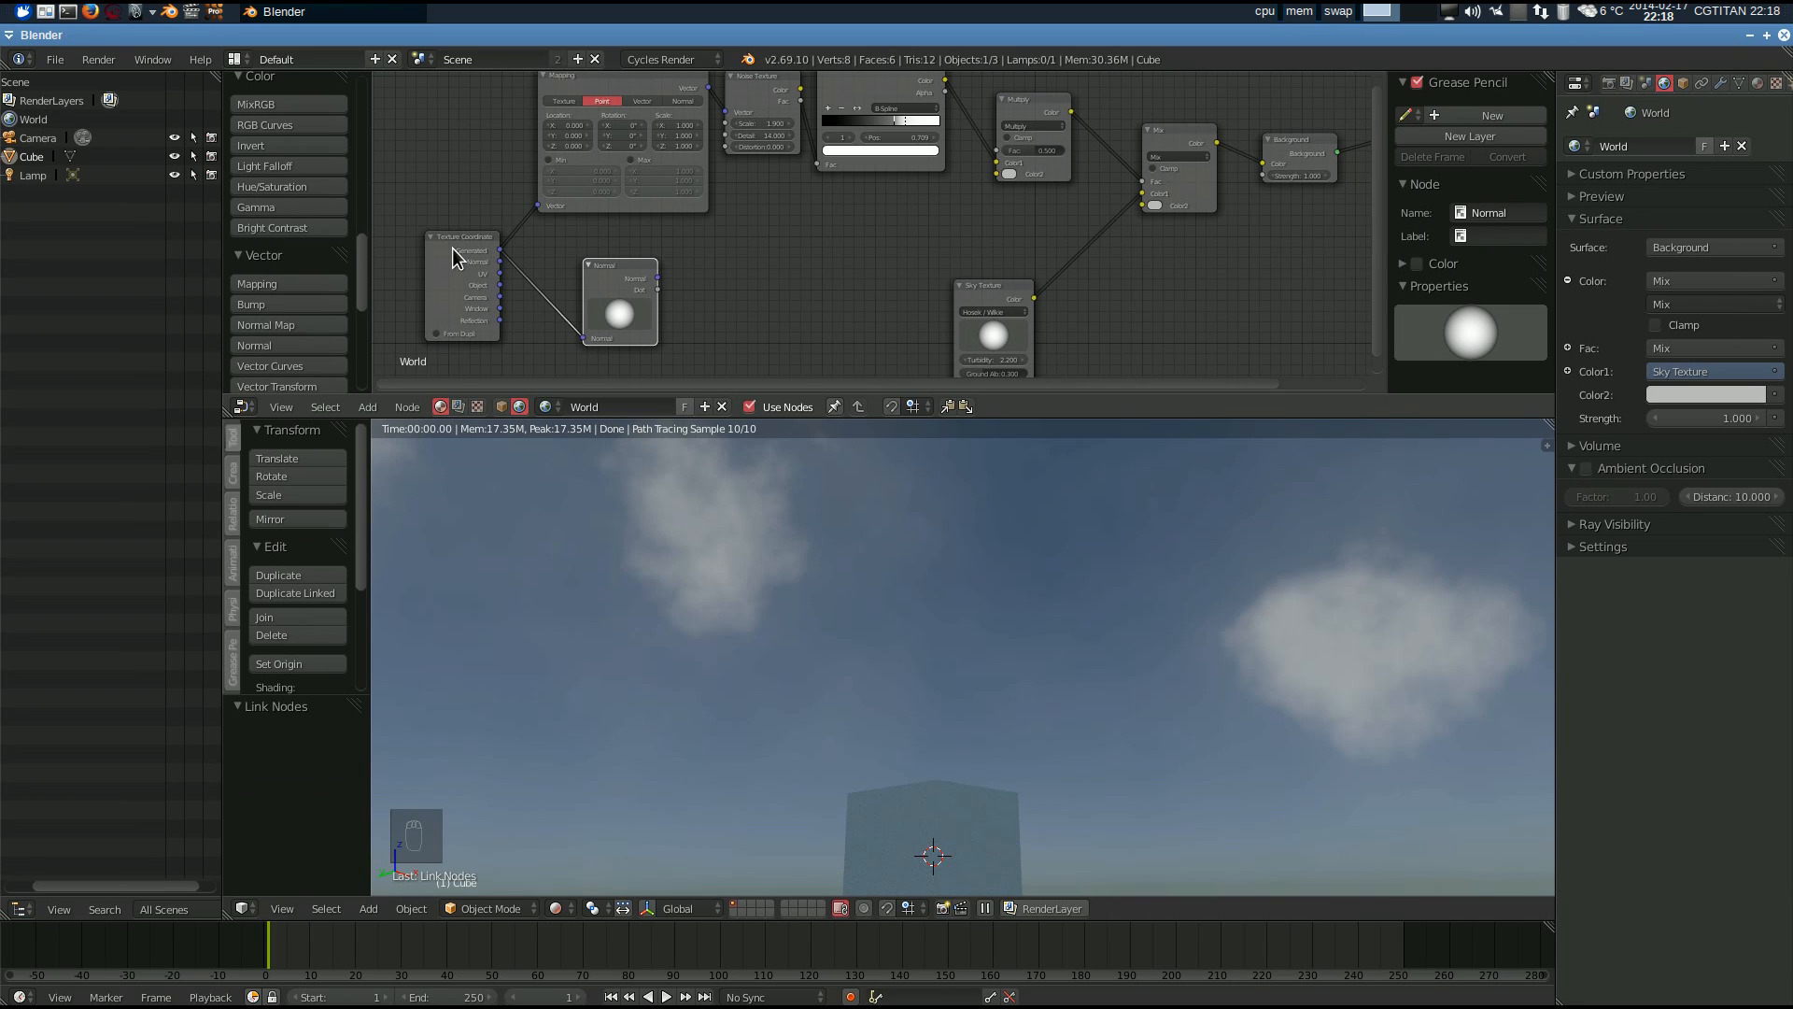
- Add a second ColorRamp between the Normal and Multiply nodes, linking Dot to its Fac and its Color to Multiply's Color2
scroll(327, 280, down, 4)
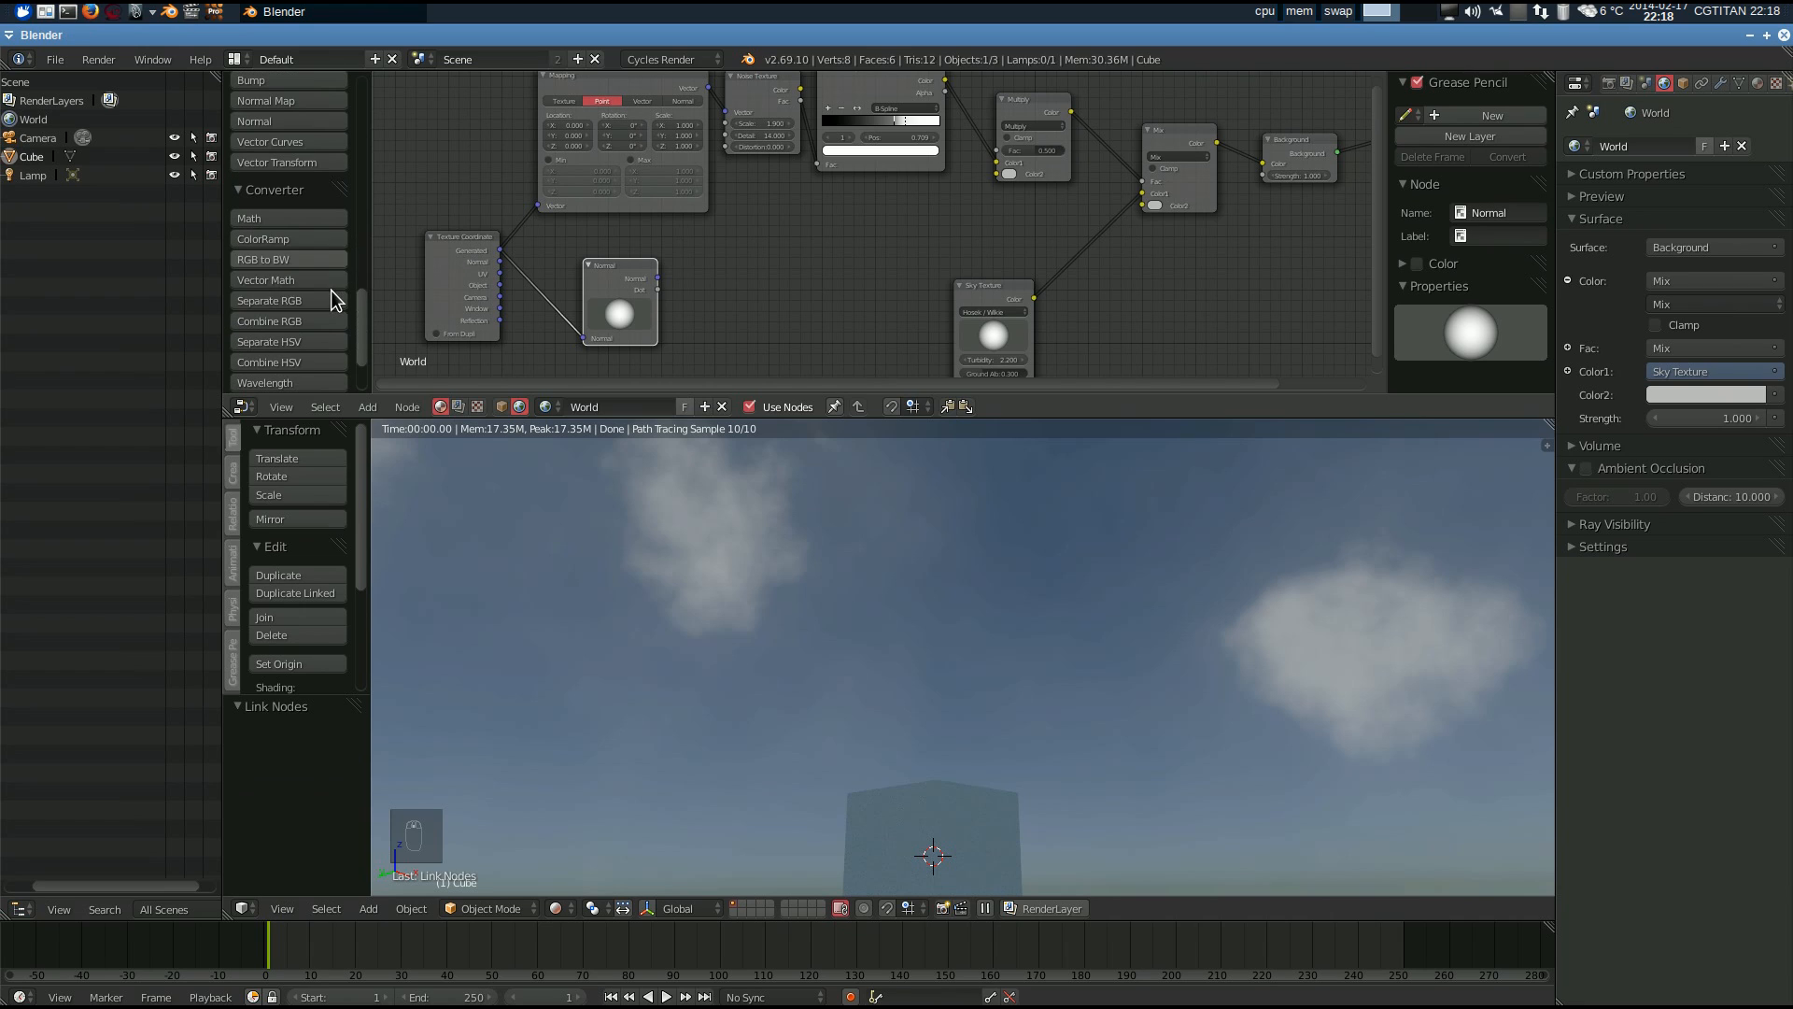
scroll(327, 283, down, 4)
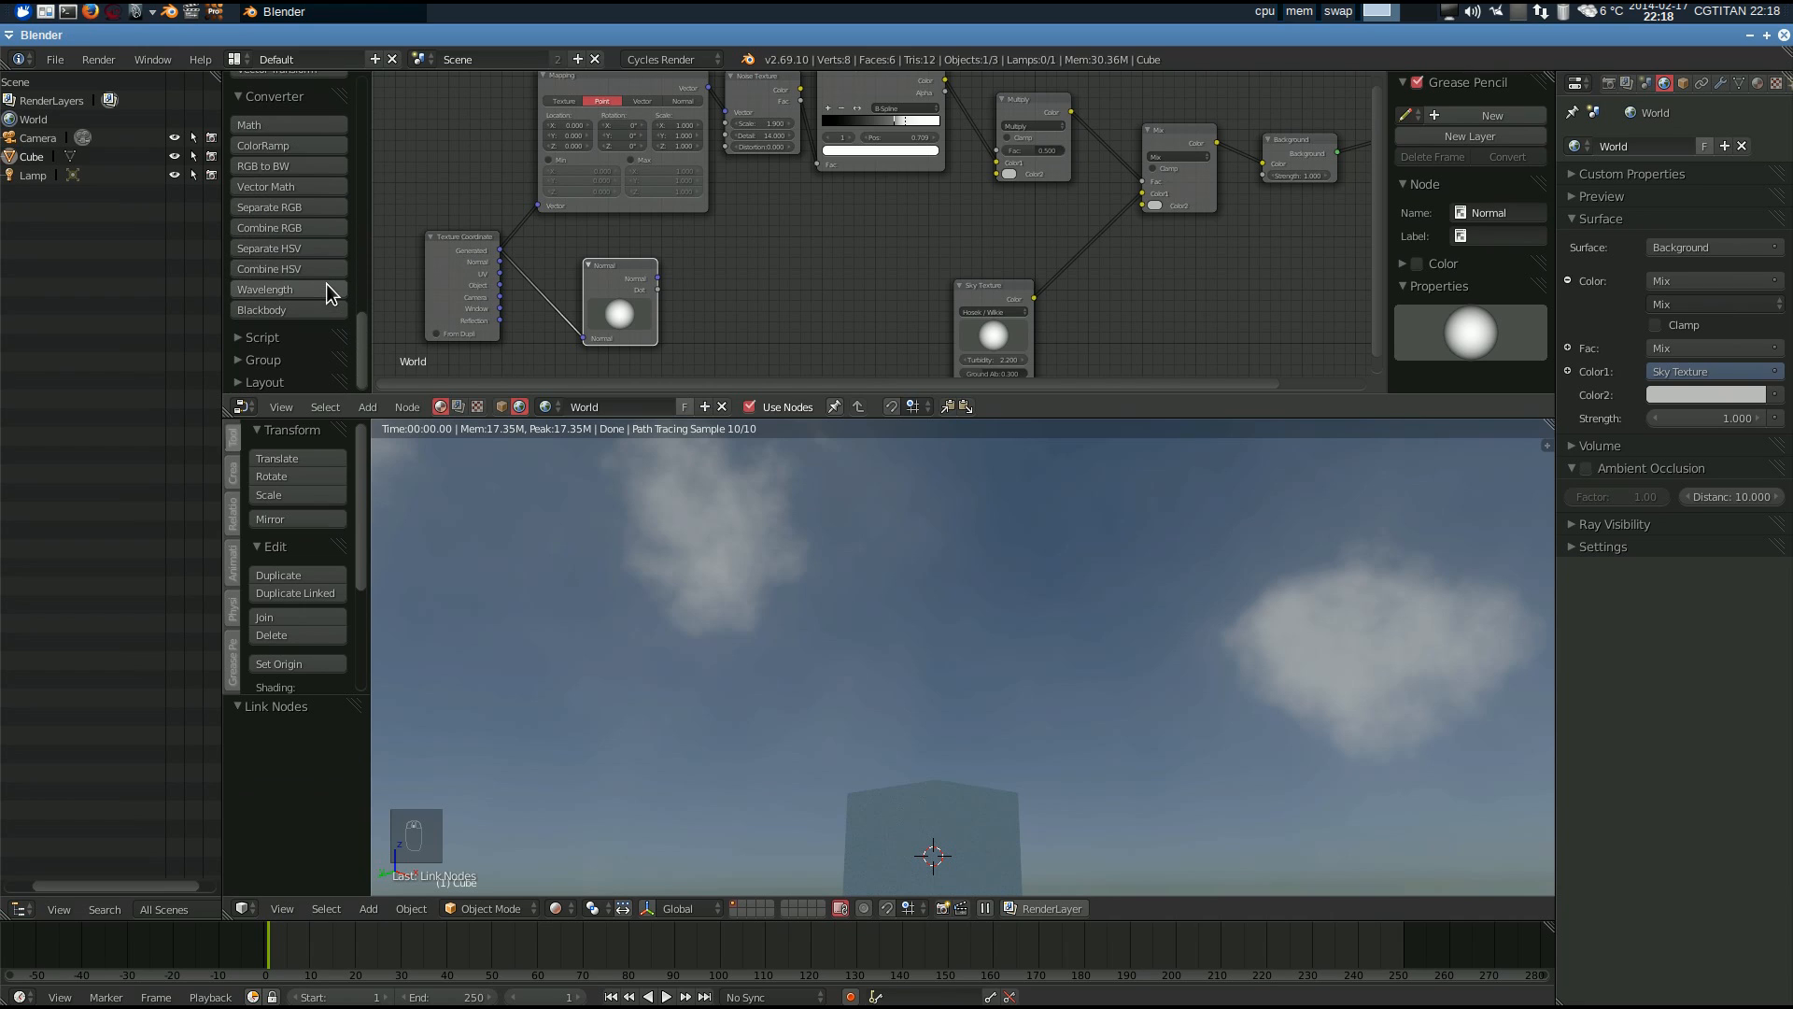
click(295, 146)
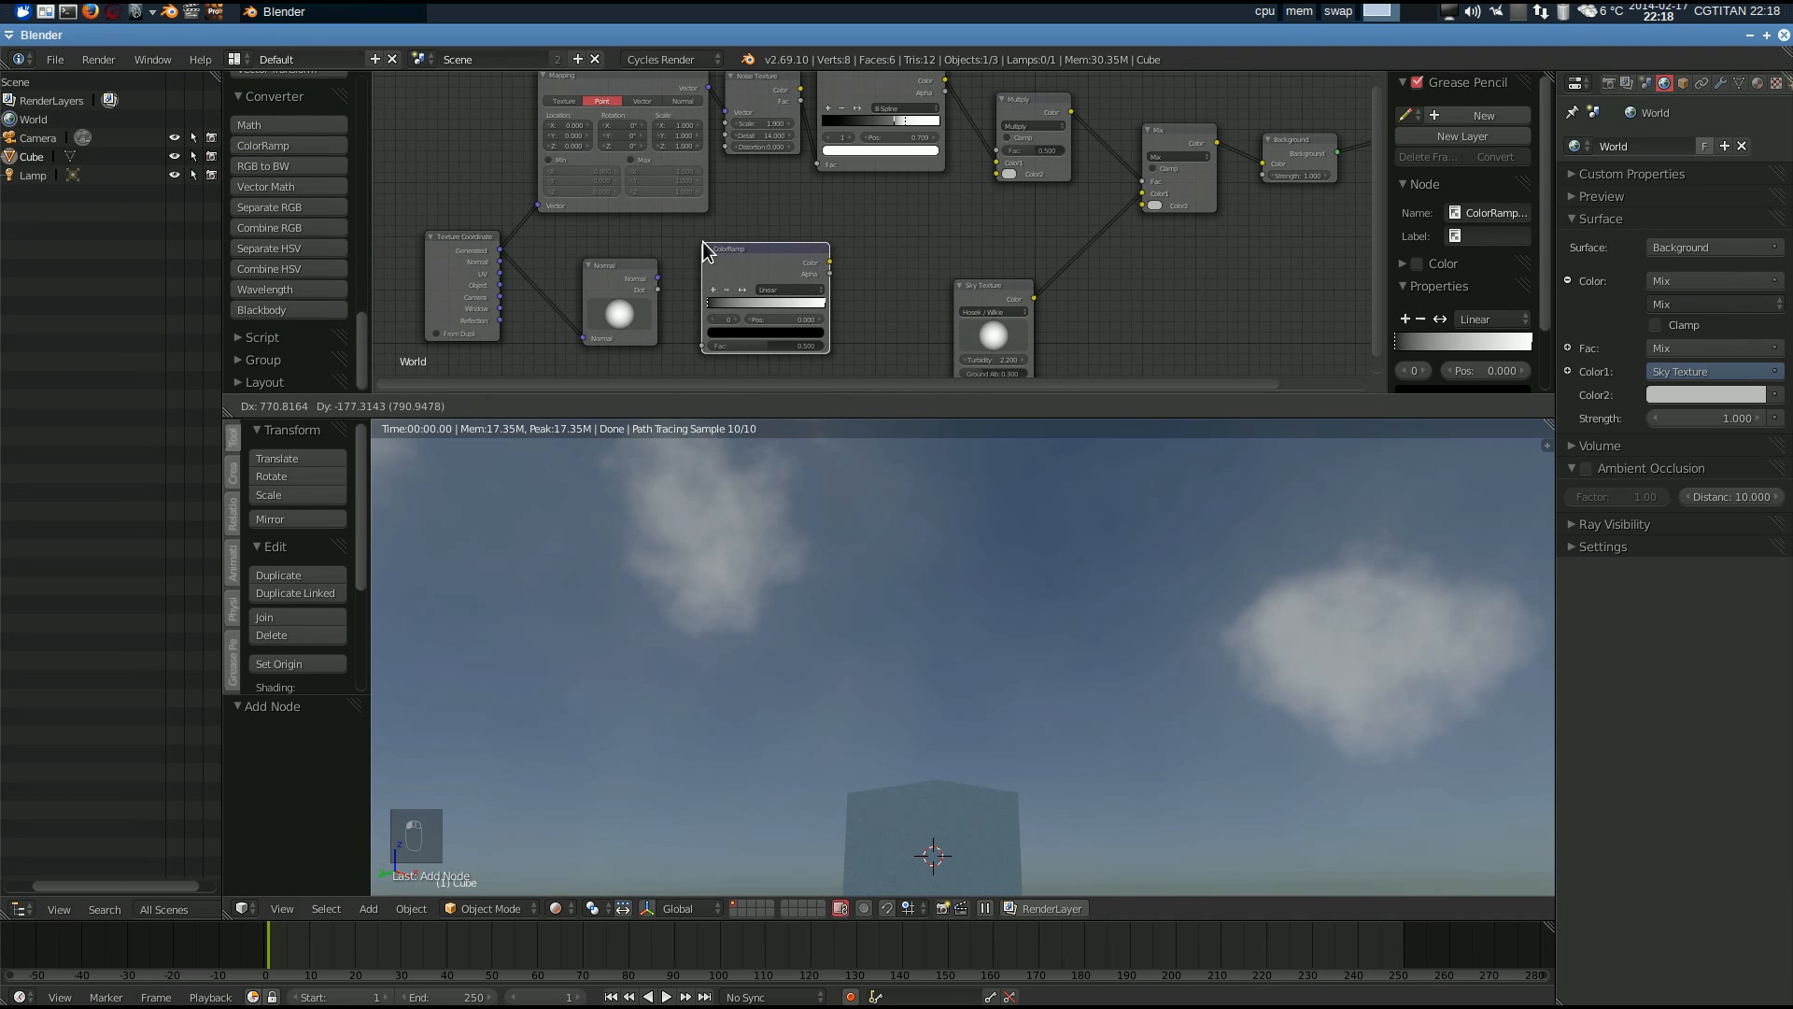
click(702, 241)
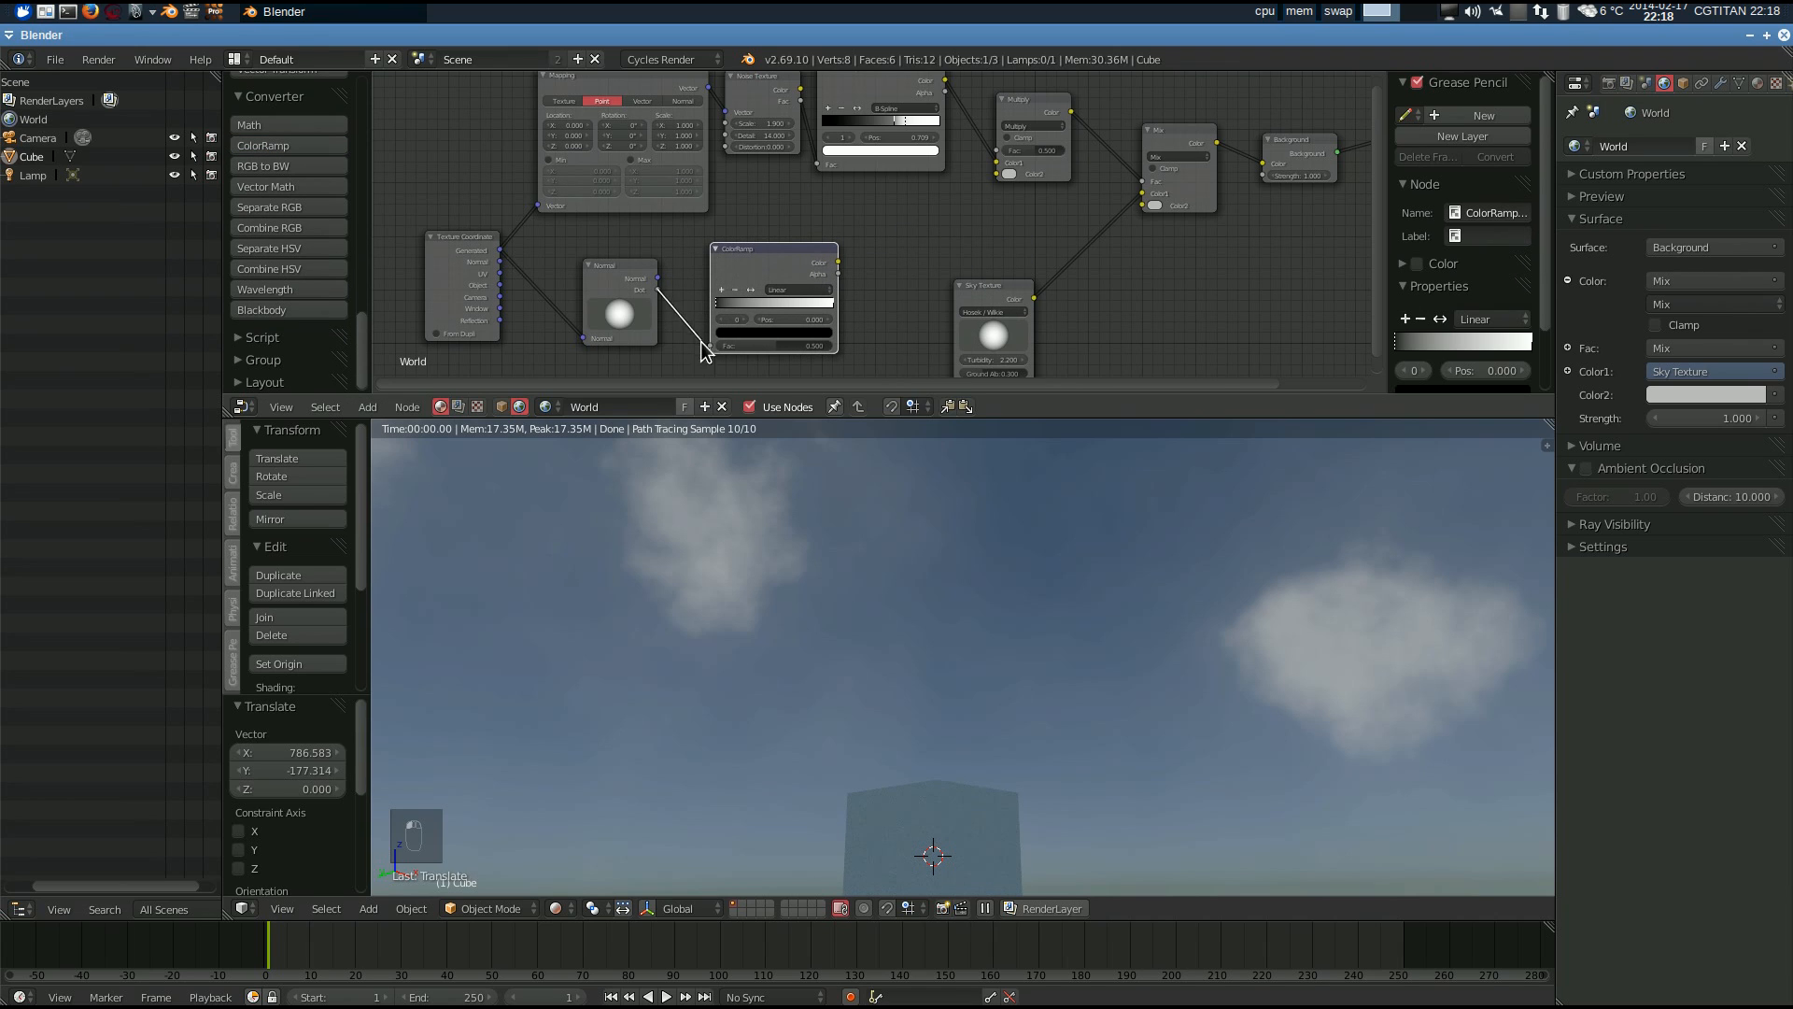
drag(707, 353, 711, 347)
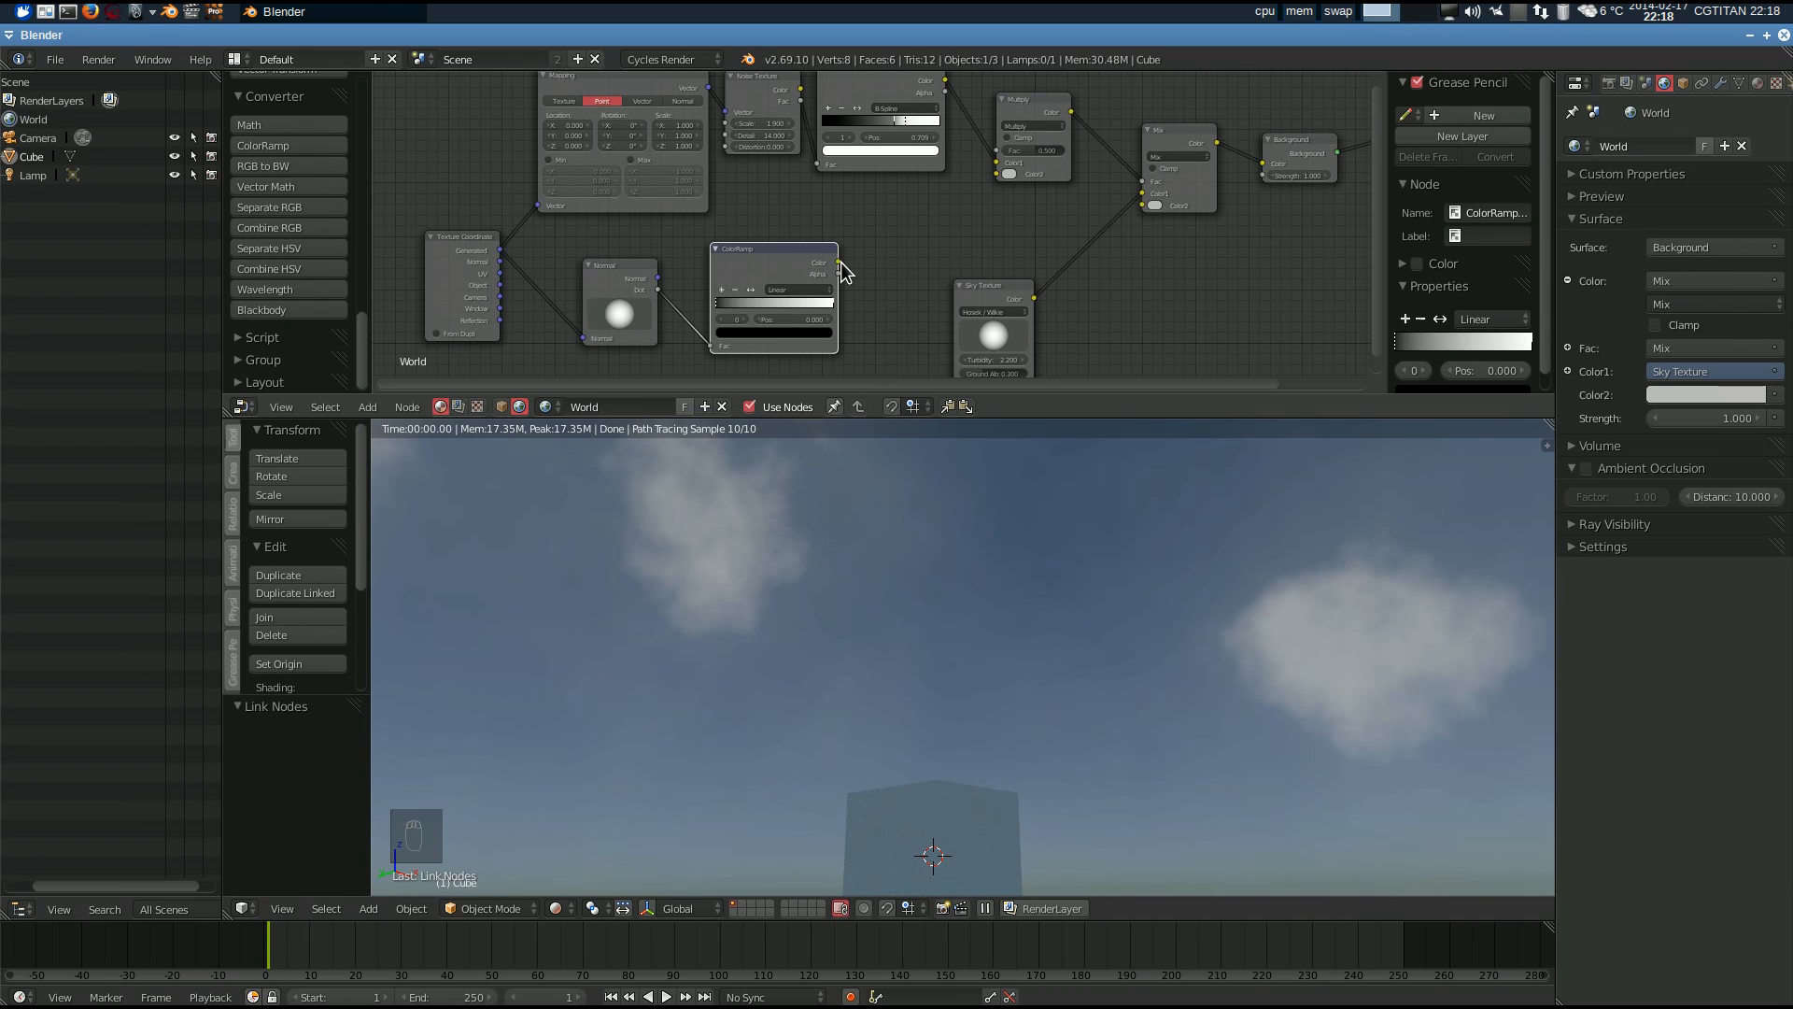
drag(995, 172, 997, 175)
mouse_move(626, 316)
mouse_down()
mouse_move(581, 294)
mouse_move(677, 289)
mouse_move(619, 282)
mouse_move(703, 262)
mouse_move(625, 269)
mouse_move(704, 280)
mouse_move(674, 356)
mouse_move(602, 317)
mouse_move(627, 293)
mouse_move(628, 310)
mouse_move(661, 301)
mouse_up()
key(ctrl+z)
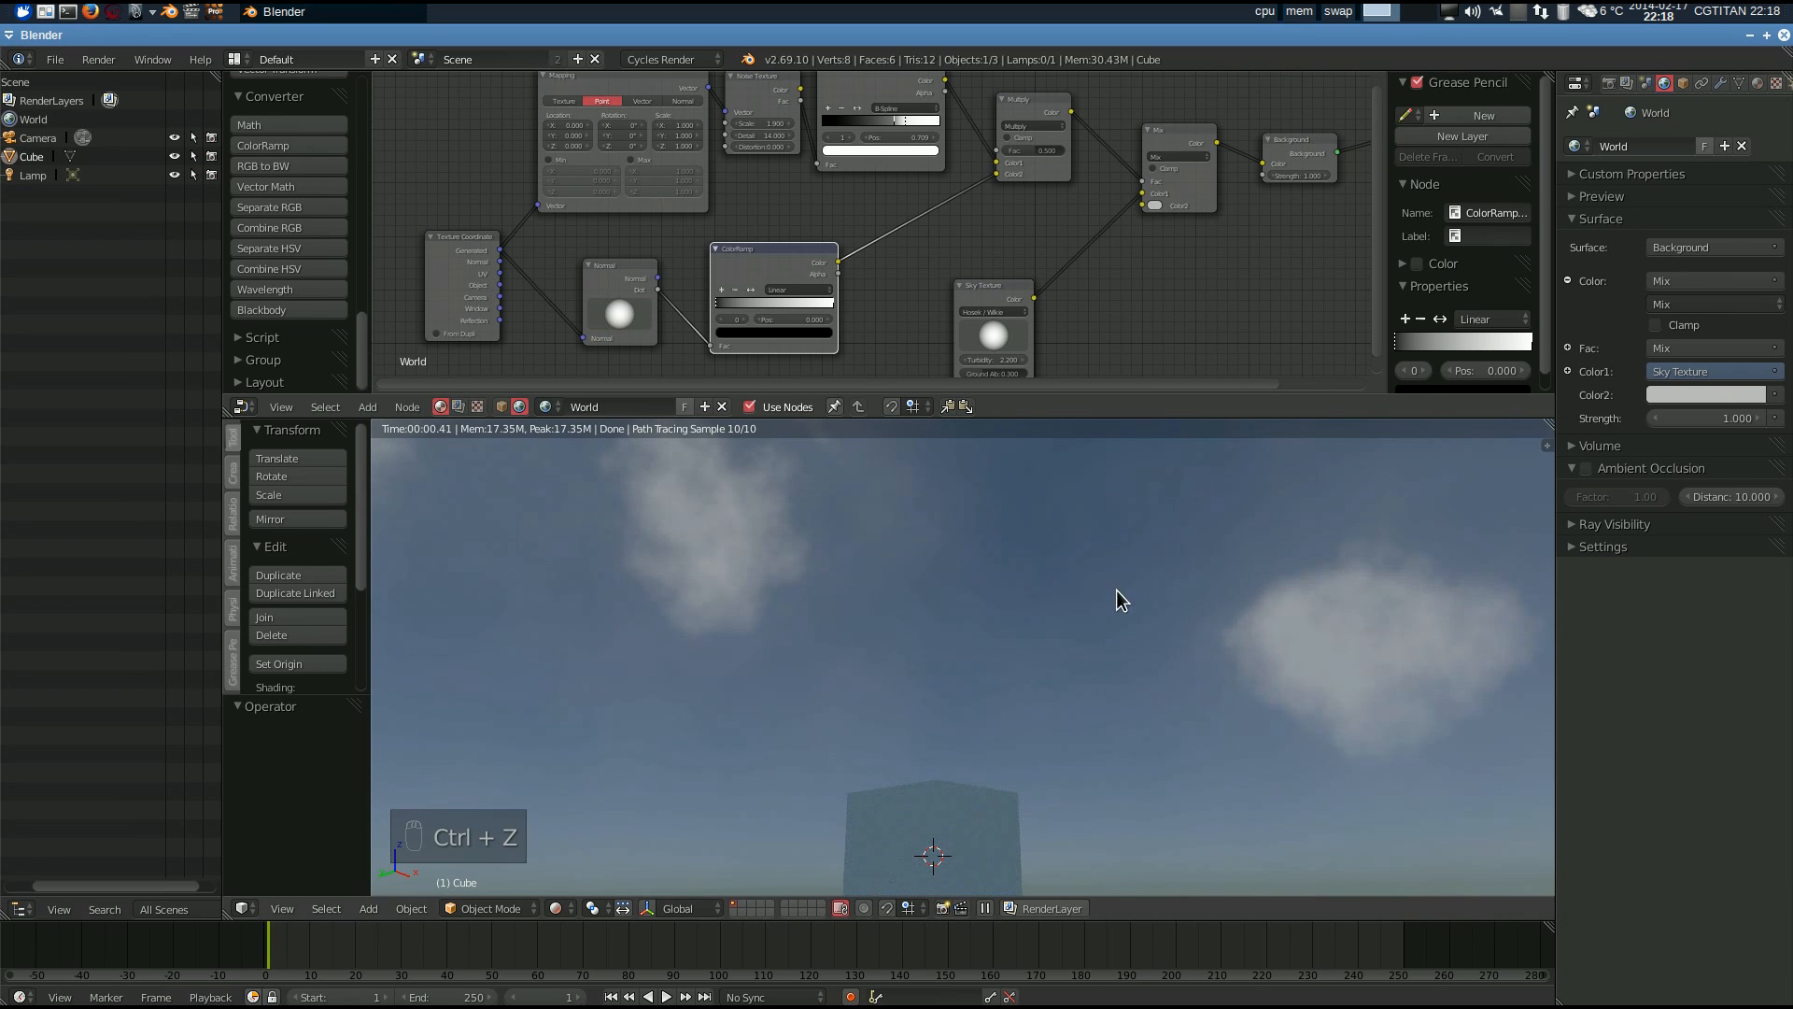
- Aim the camera up at the clouds from camera view, using Lock Camera to View only for the move
key(KP_0)
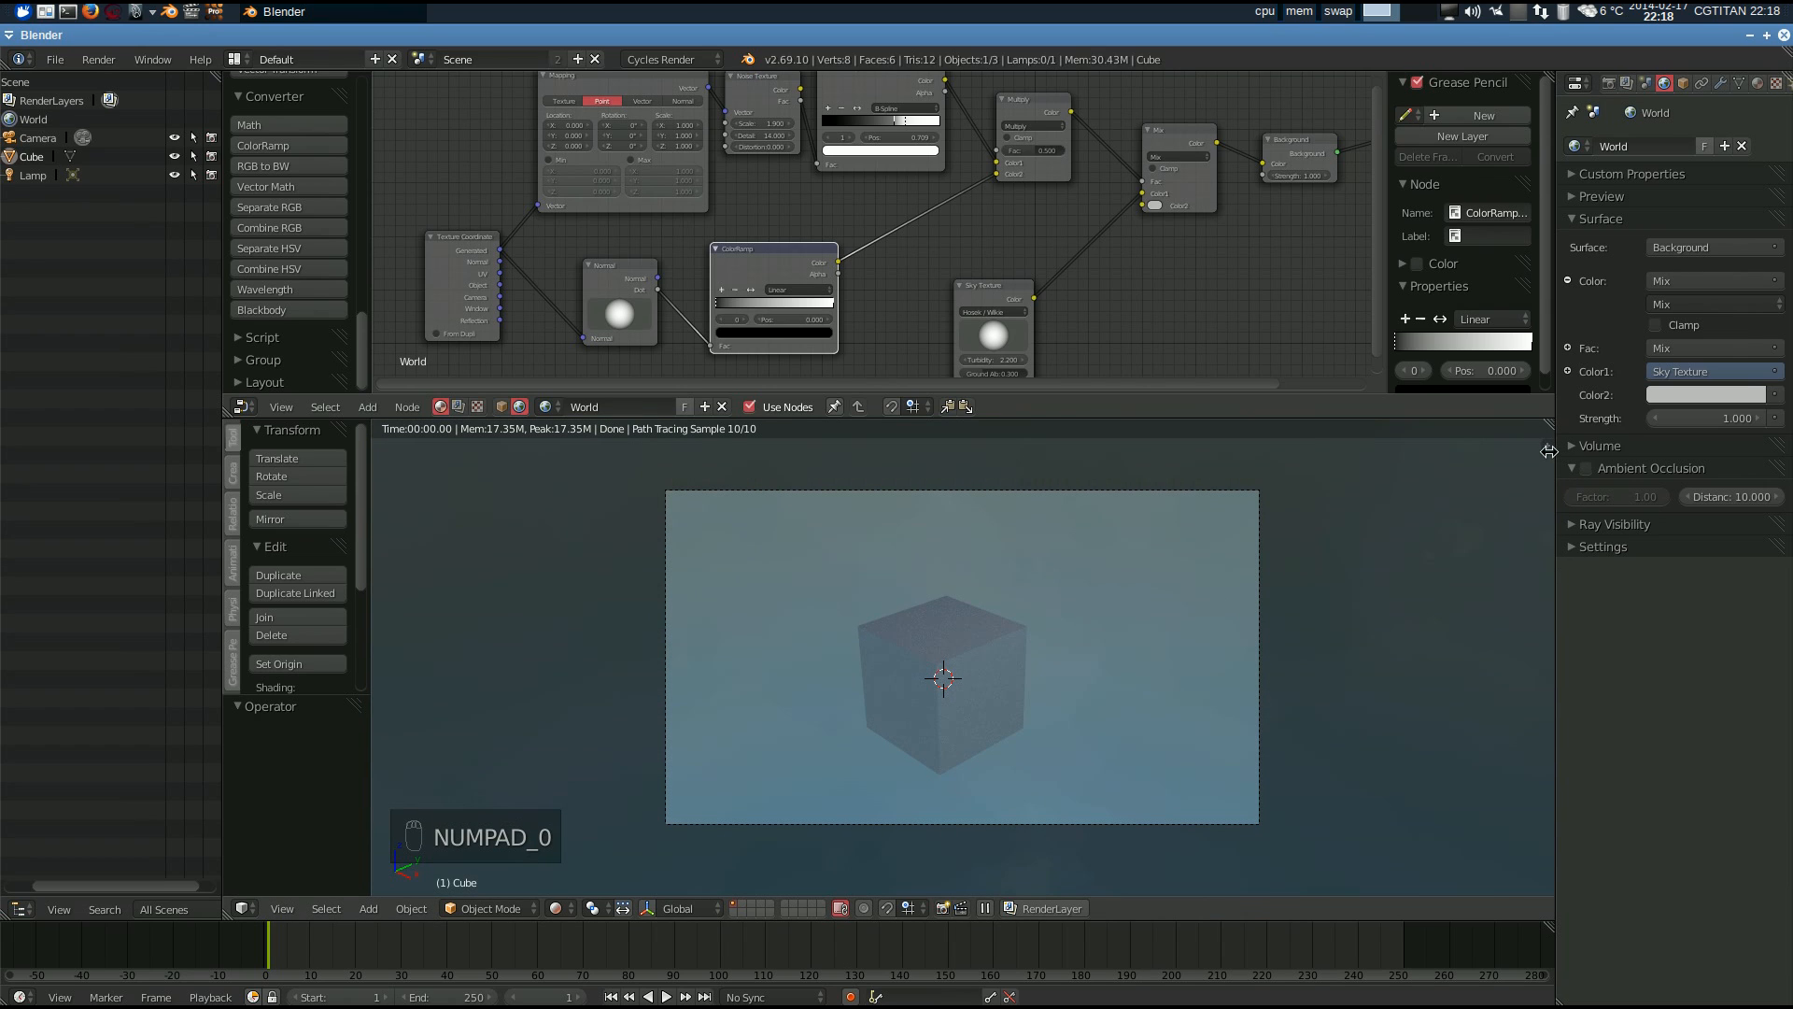
key(n)
key(n)
scroll(1499, 597, up, 5)
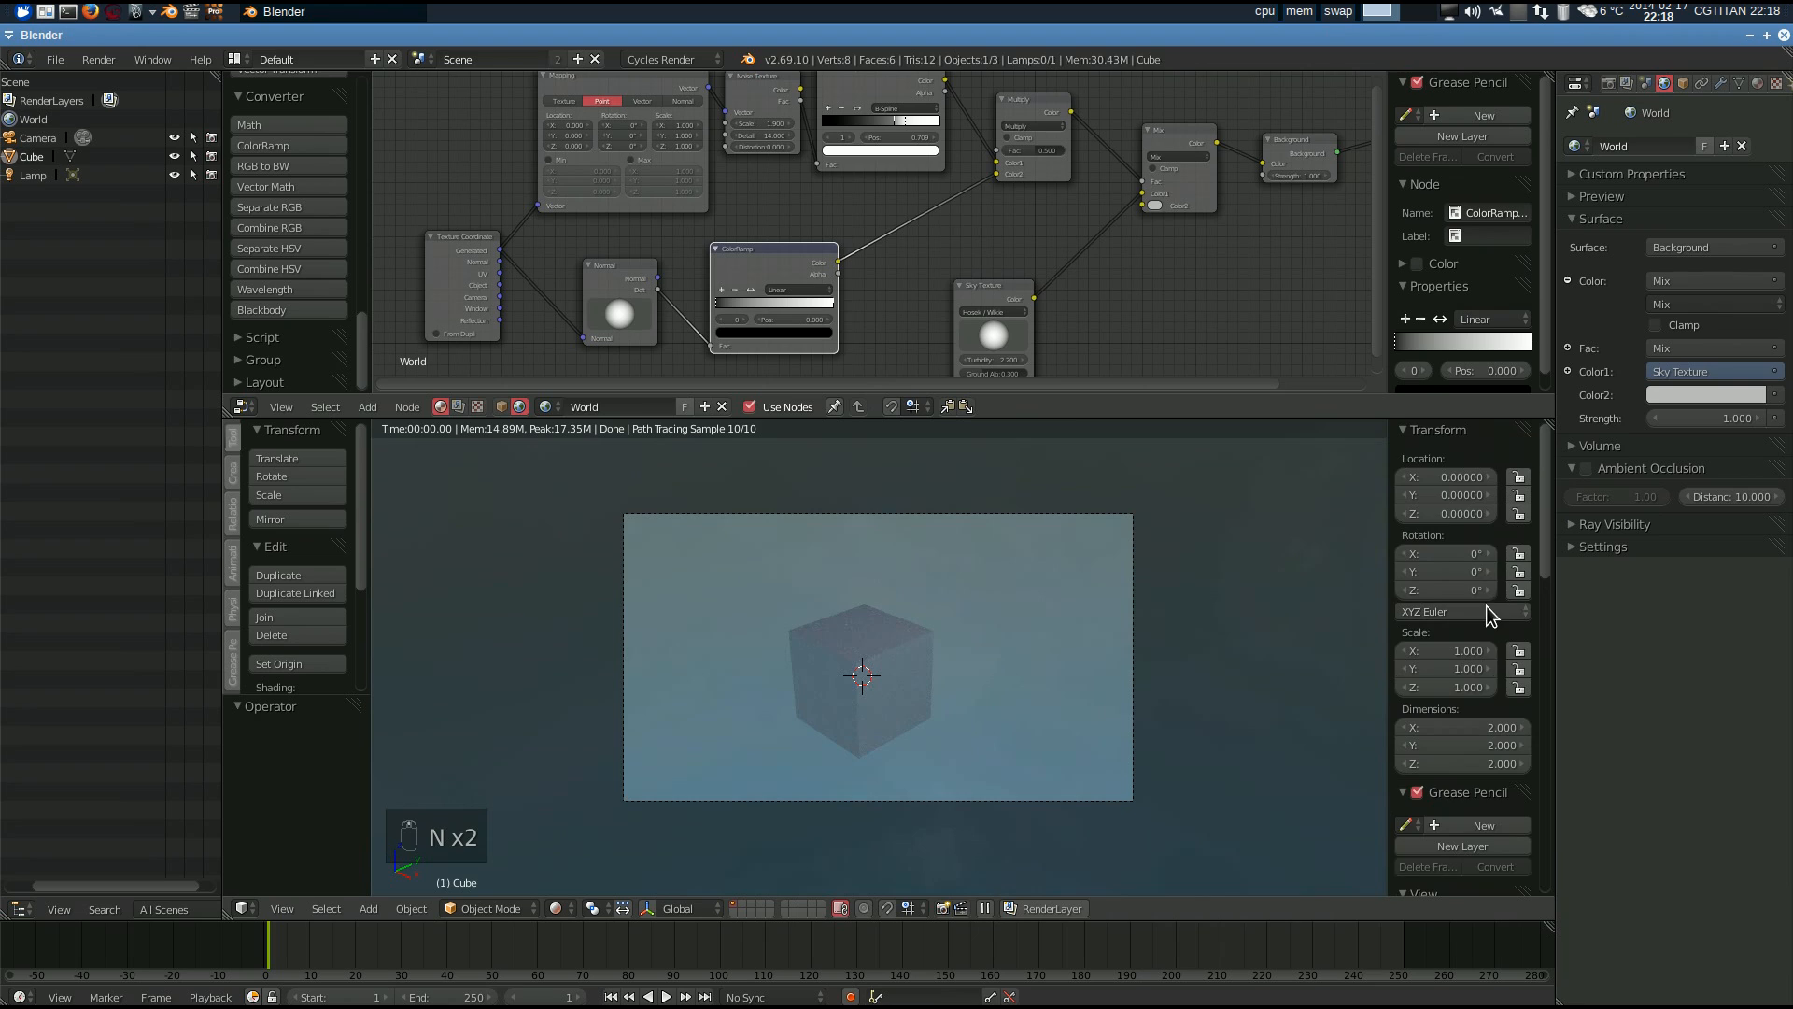
scroll(1487, 607, down, 5)
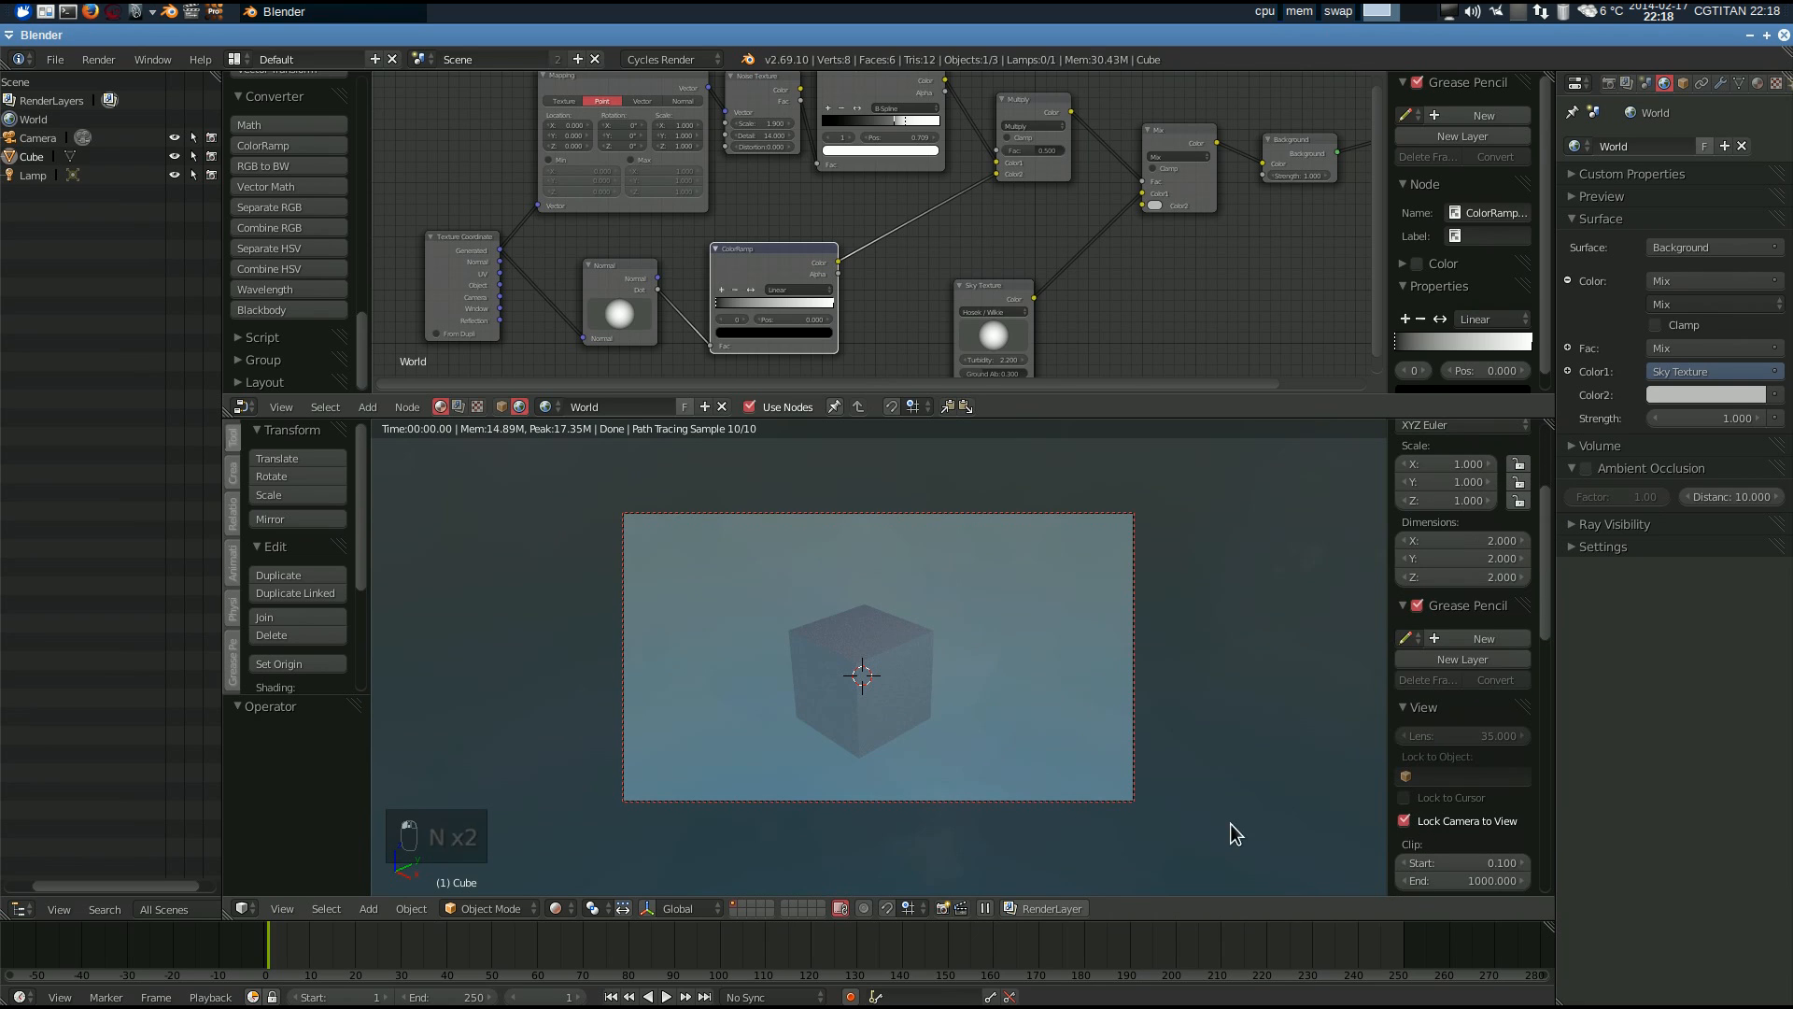
middle_drag(1089, 770, 1117, 658)
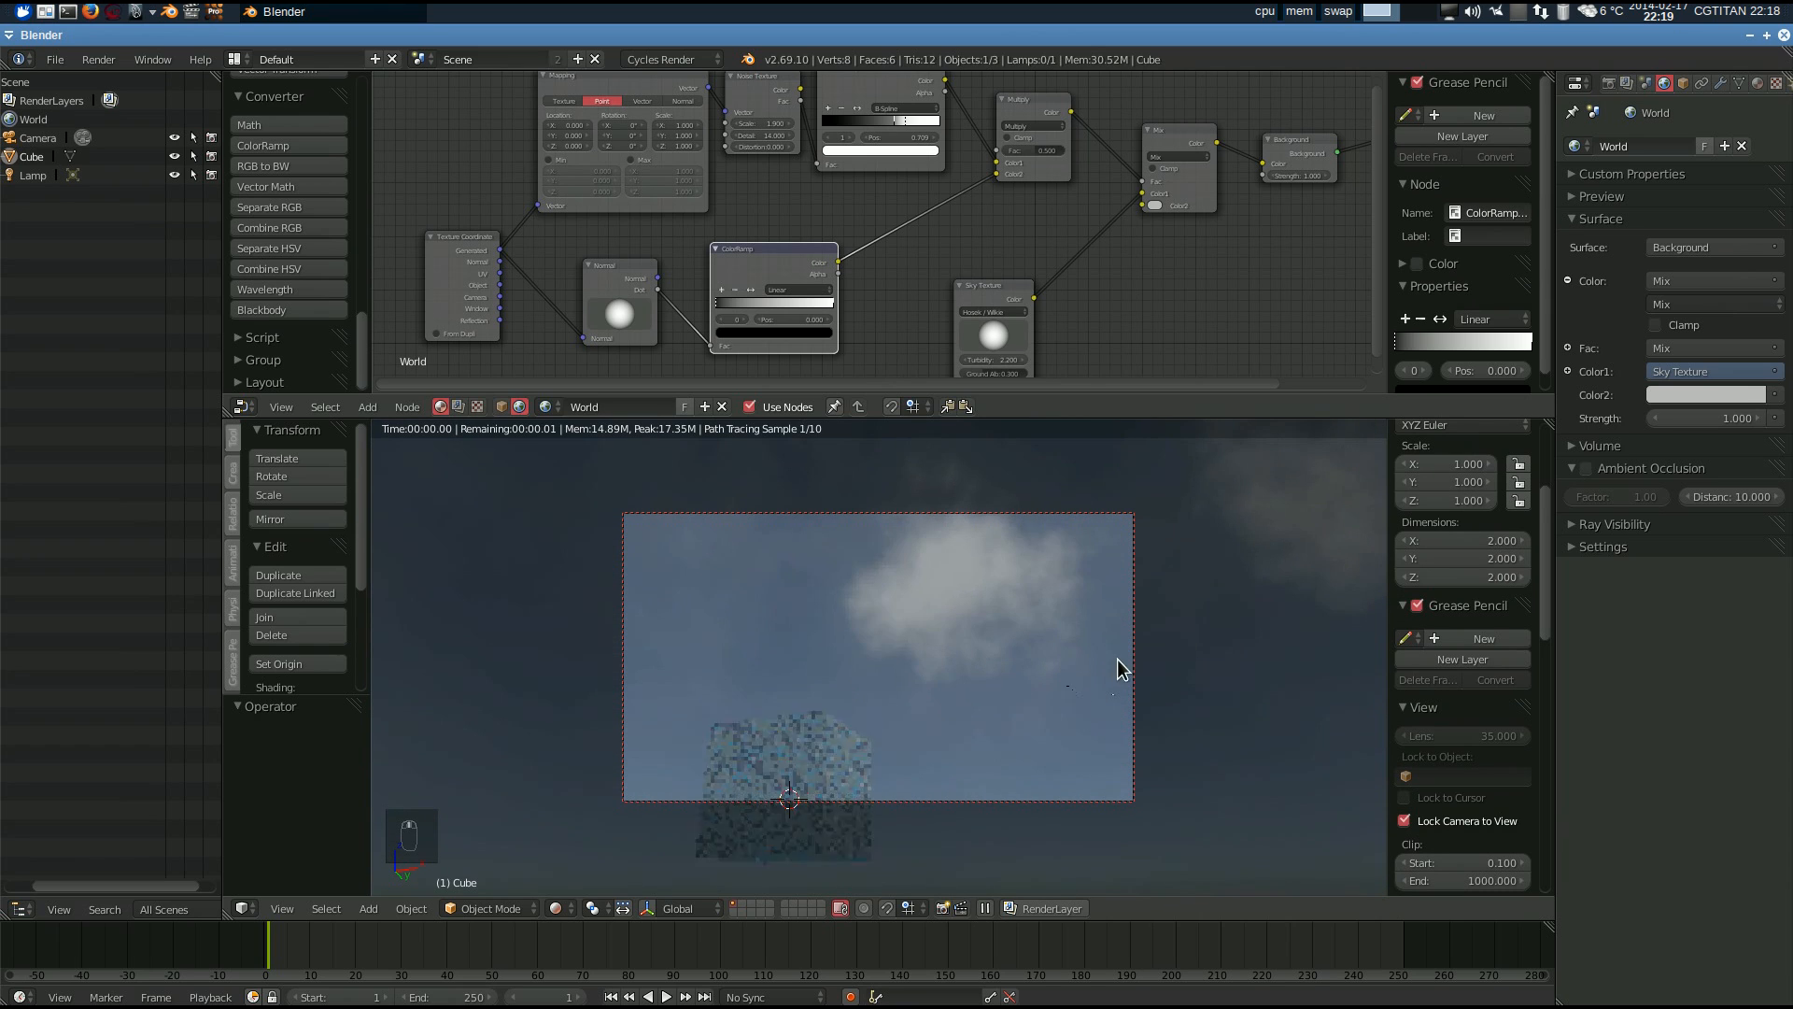
mouse_move(984, 672)
middle_down()
mouse_move(1052, 664)
mouse_move(1028, 648)
mouse_move(1016, 663)
middle_up()
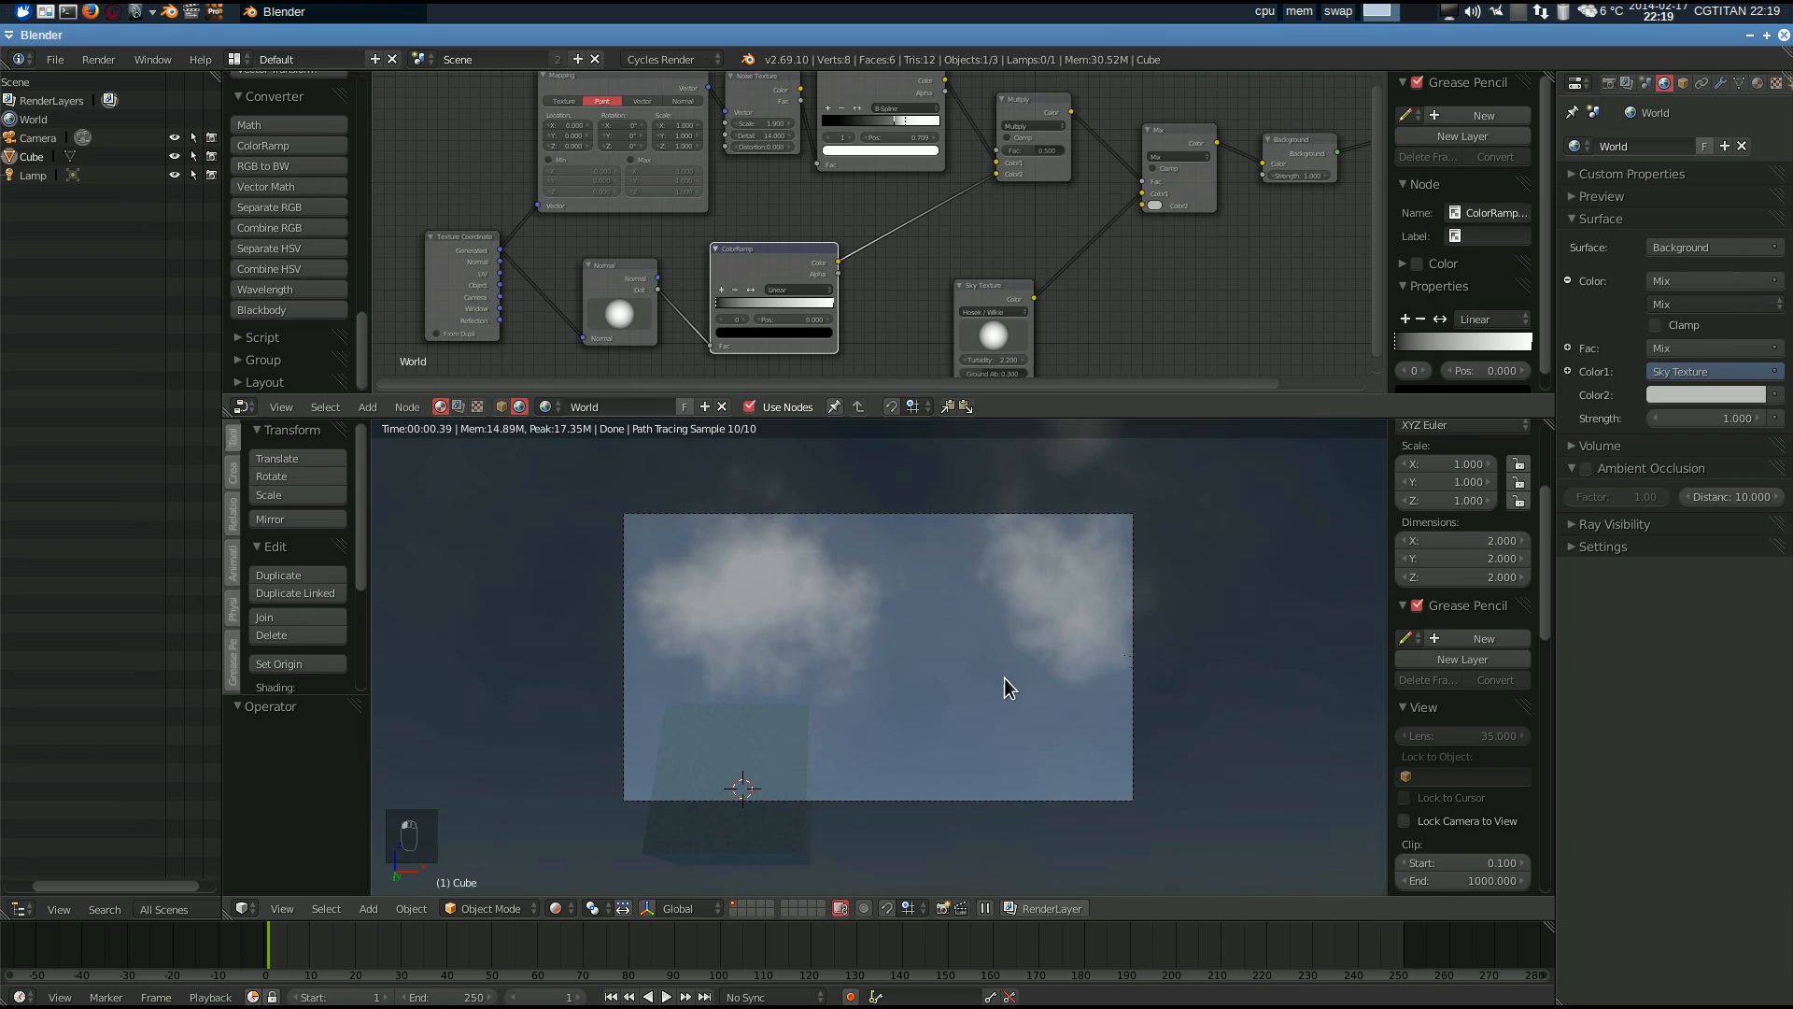
scroll(998, 665, up, 4)
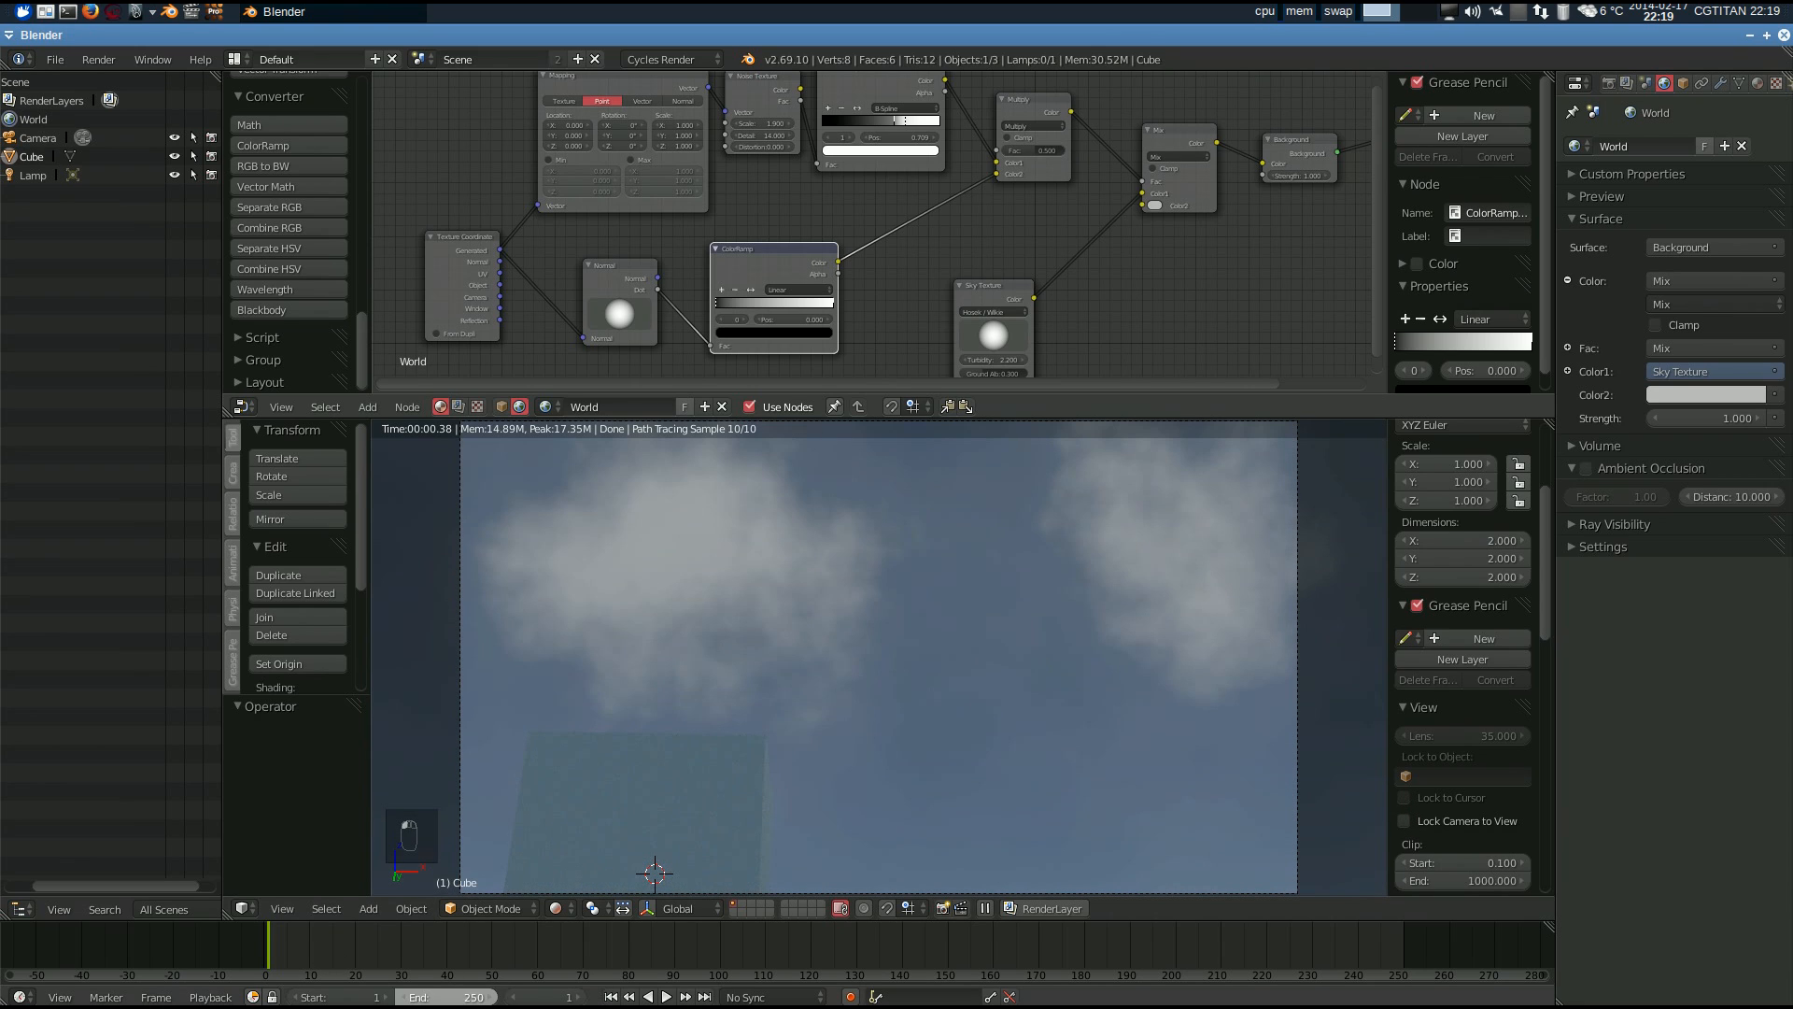
- Set the animation's end frame to 100 and insert a single keyframe on the Mapping node's Location X at frame 1
text(00)
key(Return)
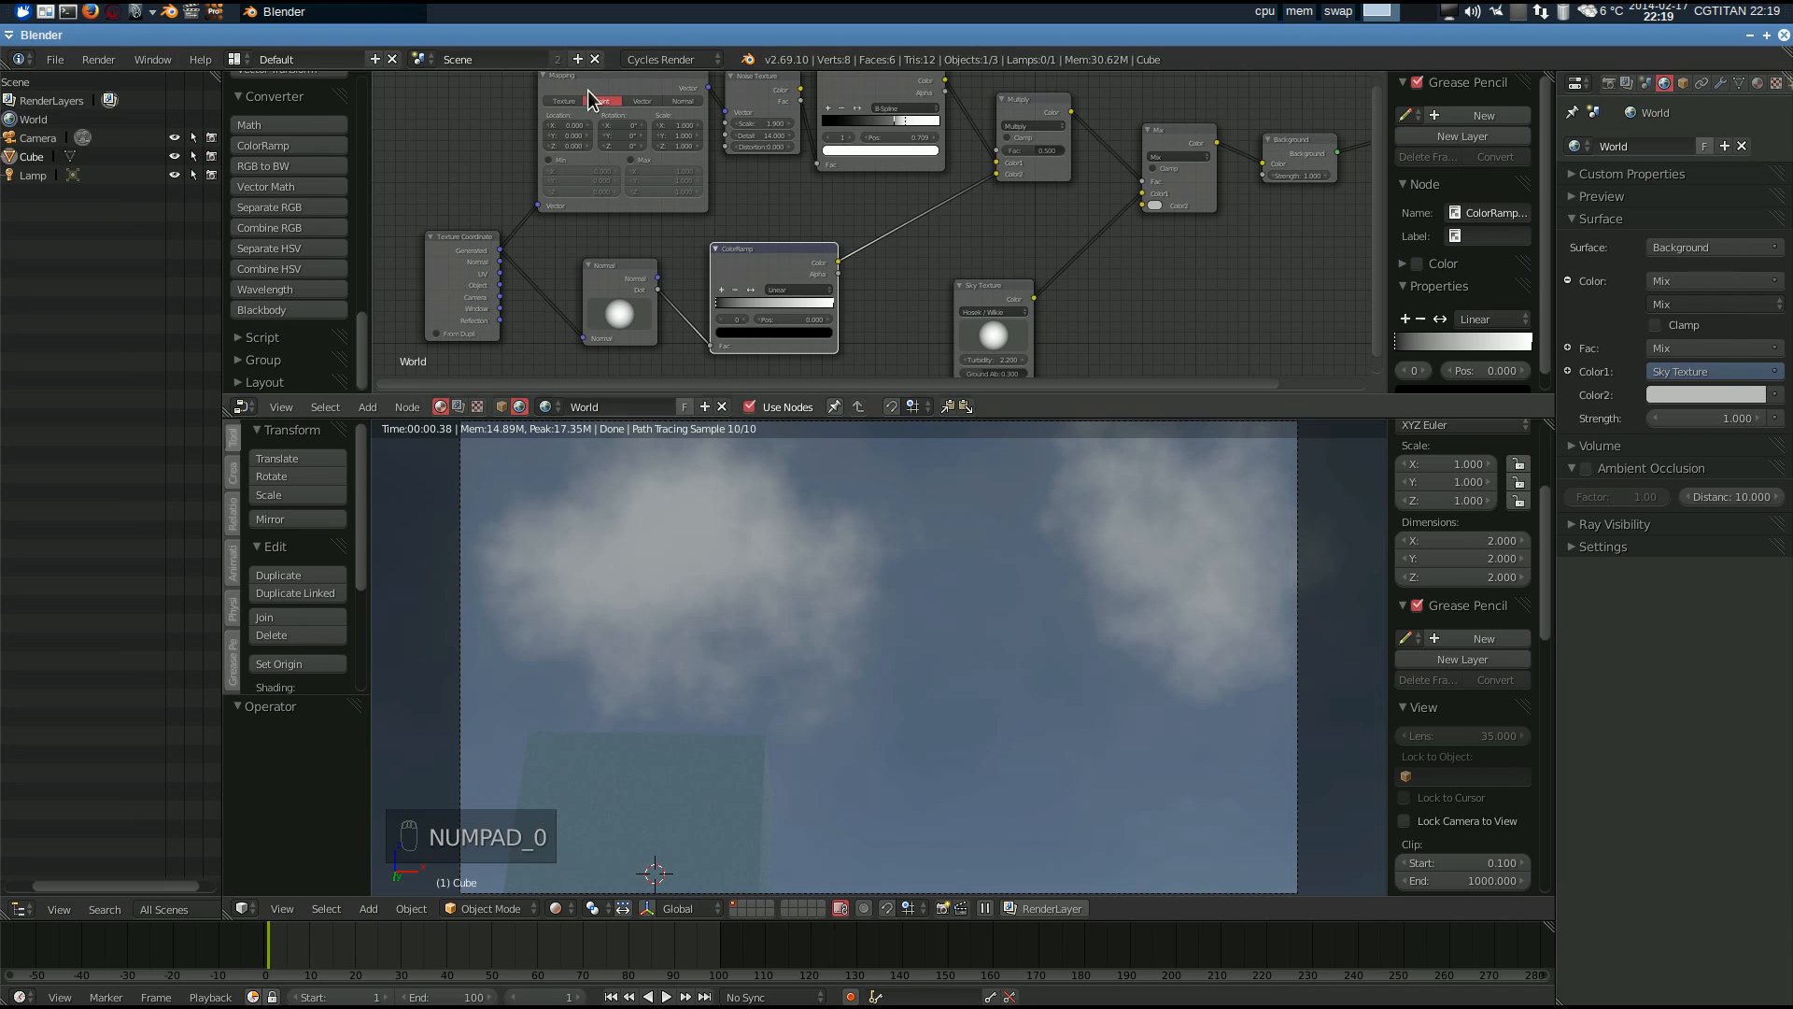
right_click(569, 125)
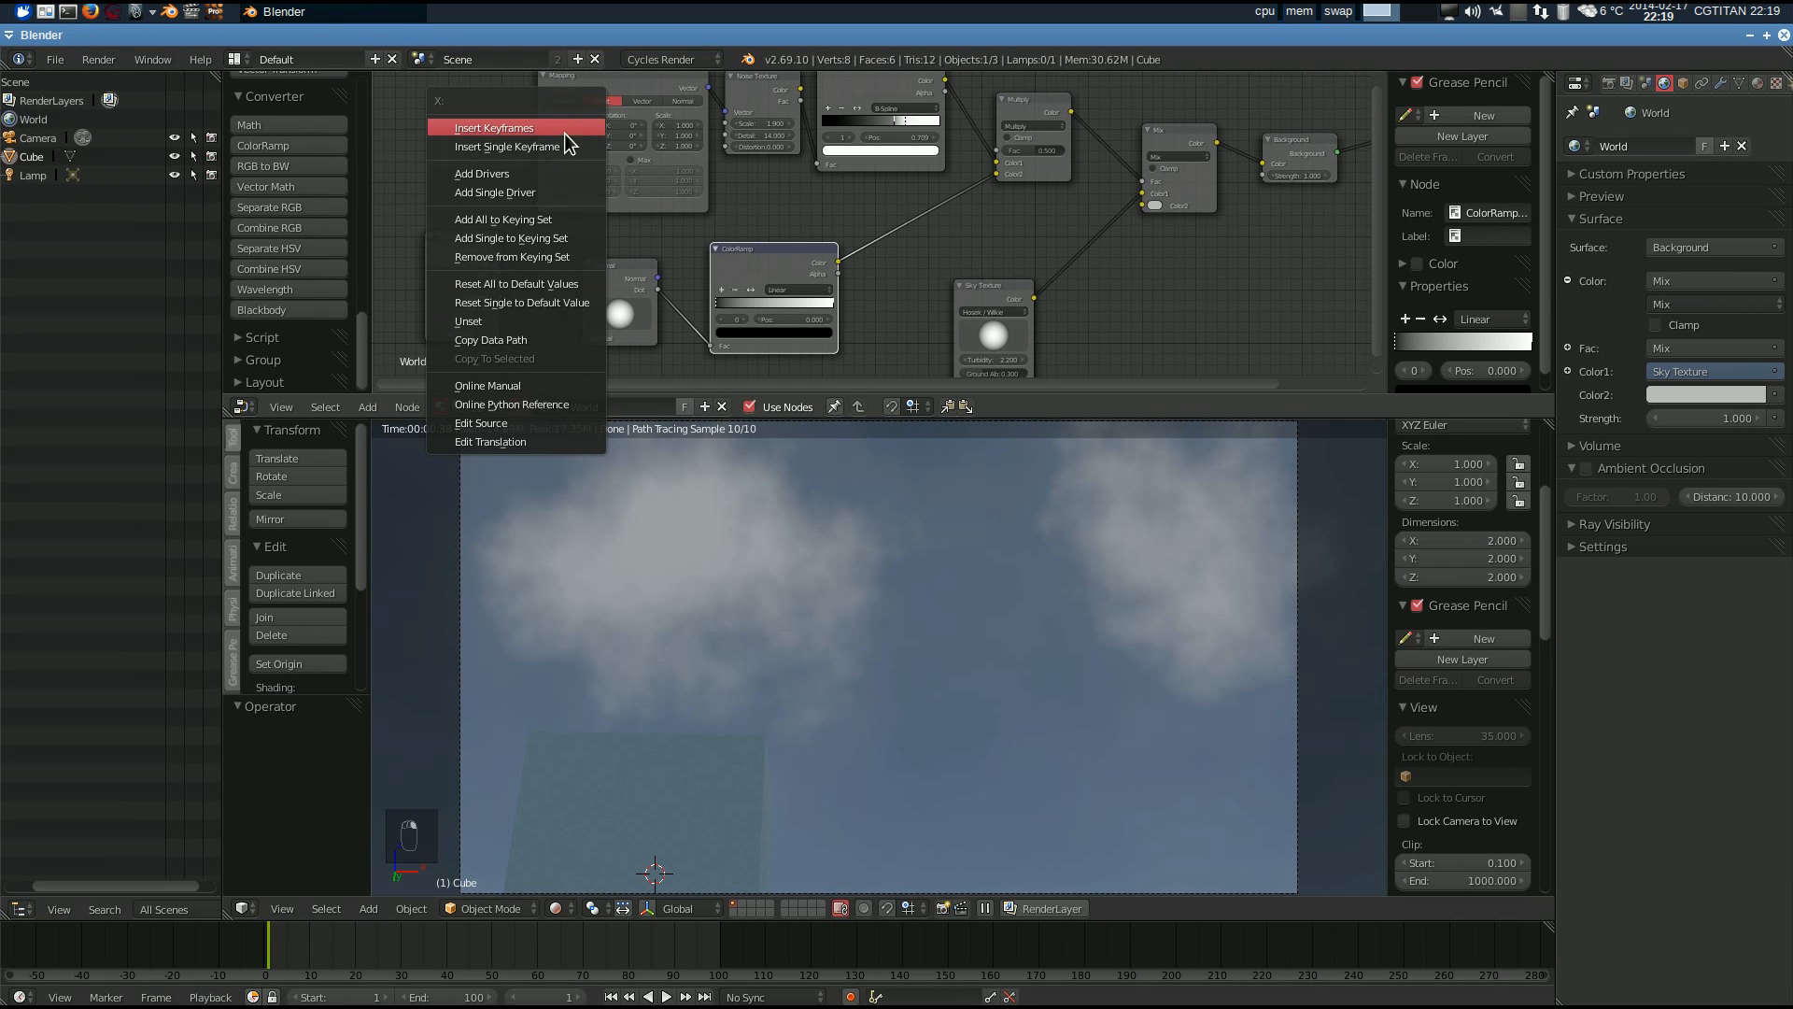
click(560, 145)
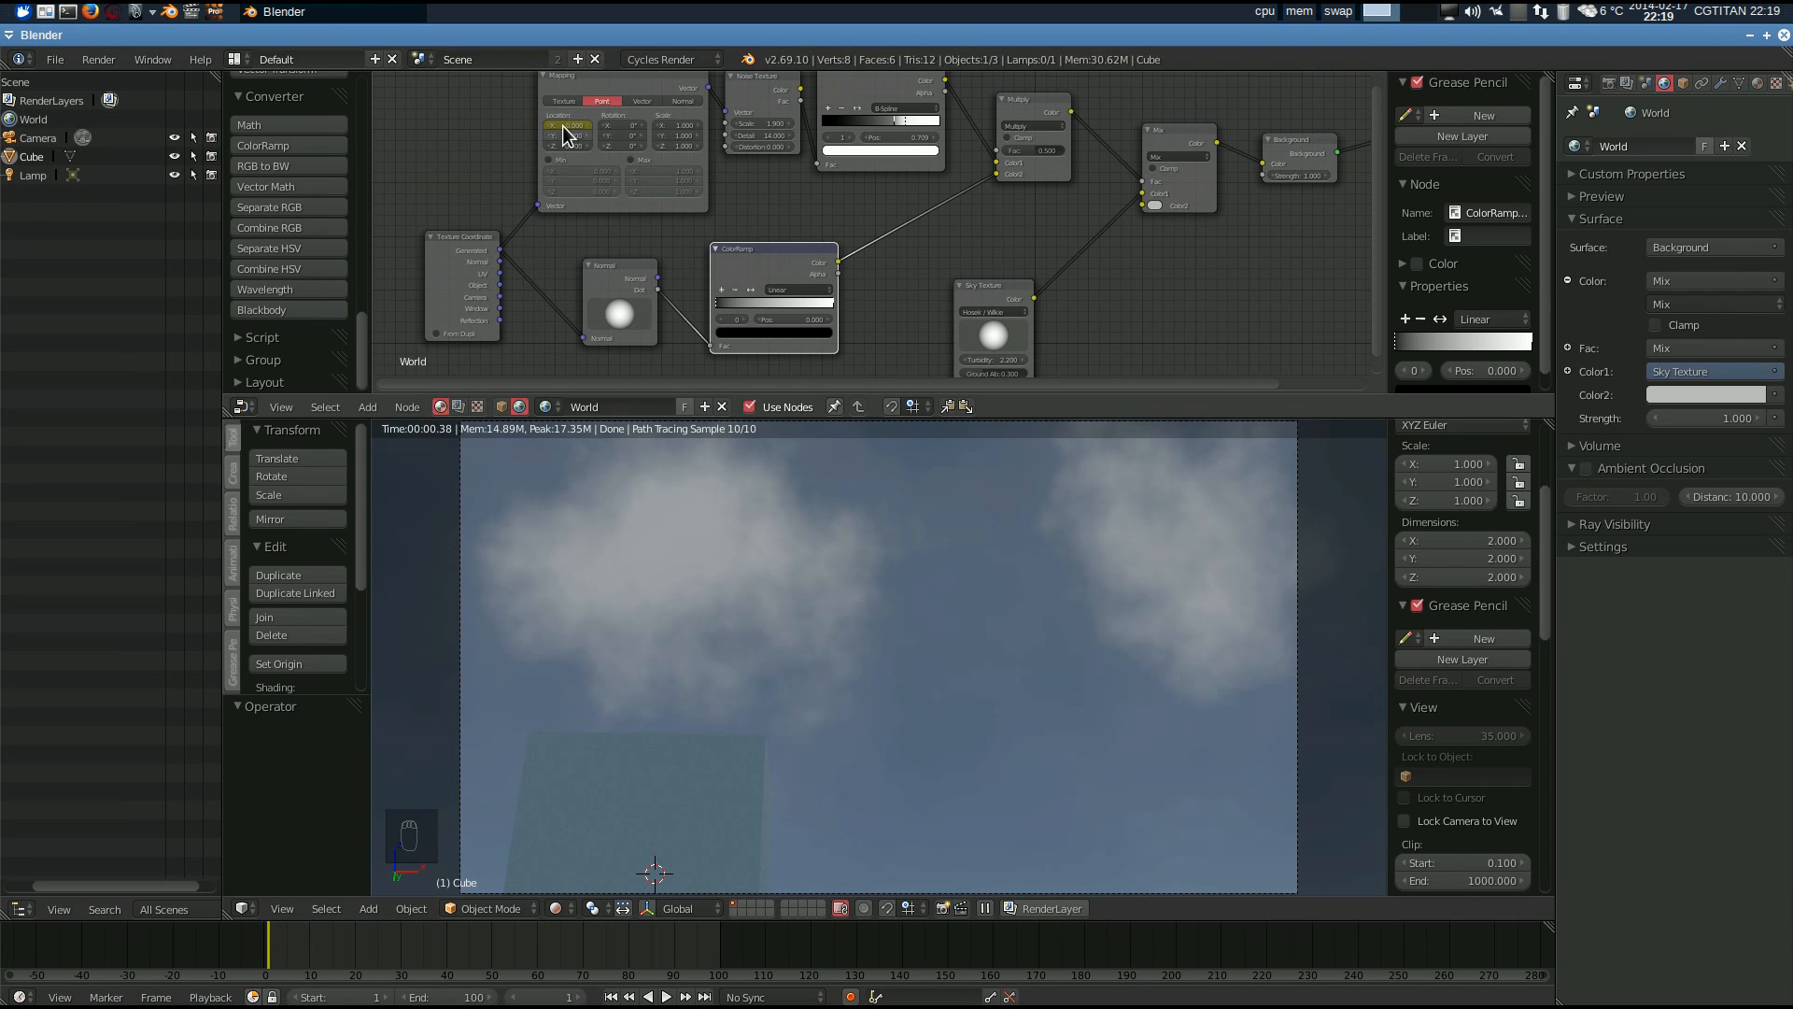
- Go to frame 100 and keyframe the Mapping node's Location X at 0.100
scroll(564, 120, up, 1)
scroll(564, 120, up, 5)
middle_drag(563, 120, 907, 309)
middle_drag(779, 196, 678, 142)
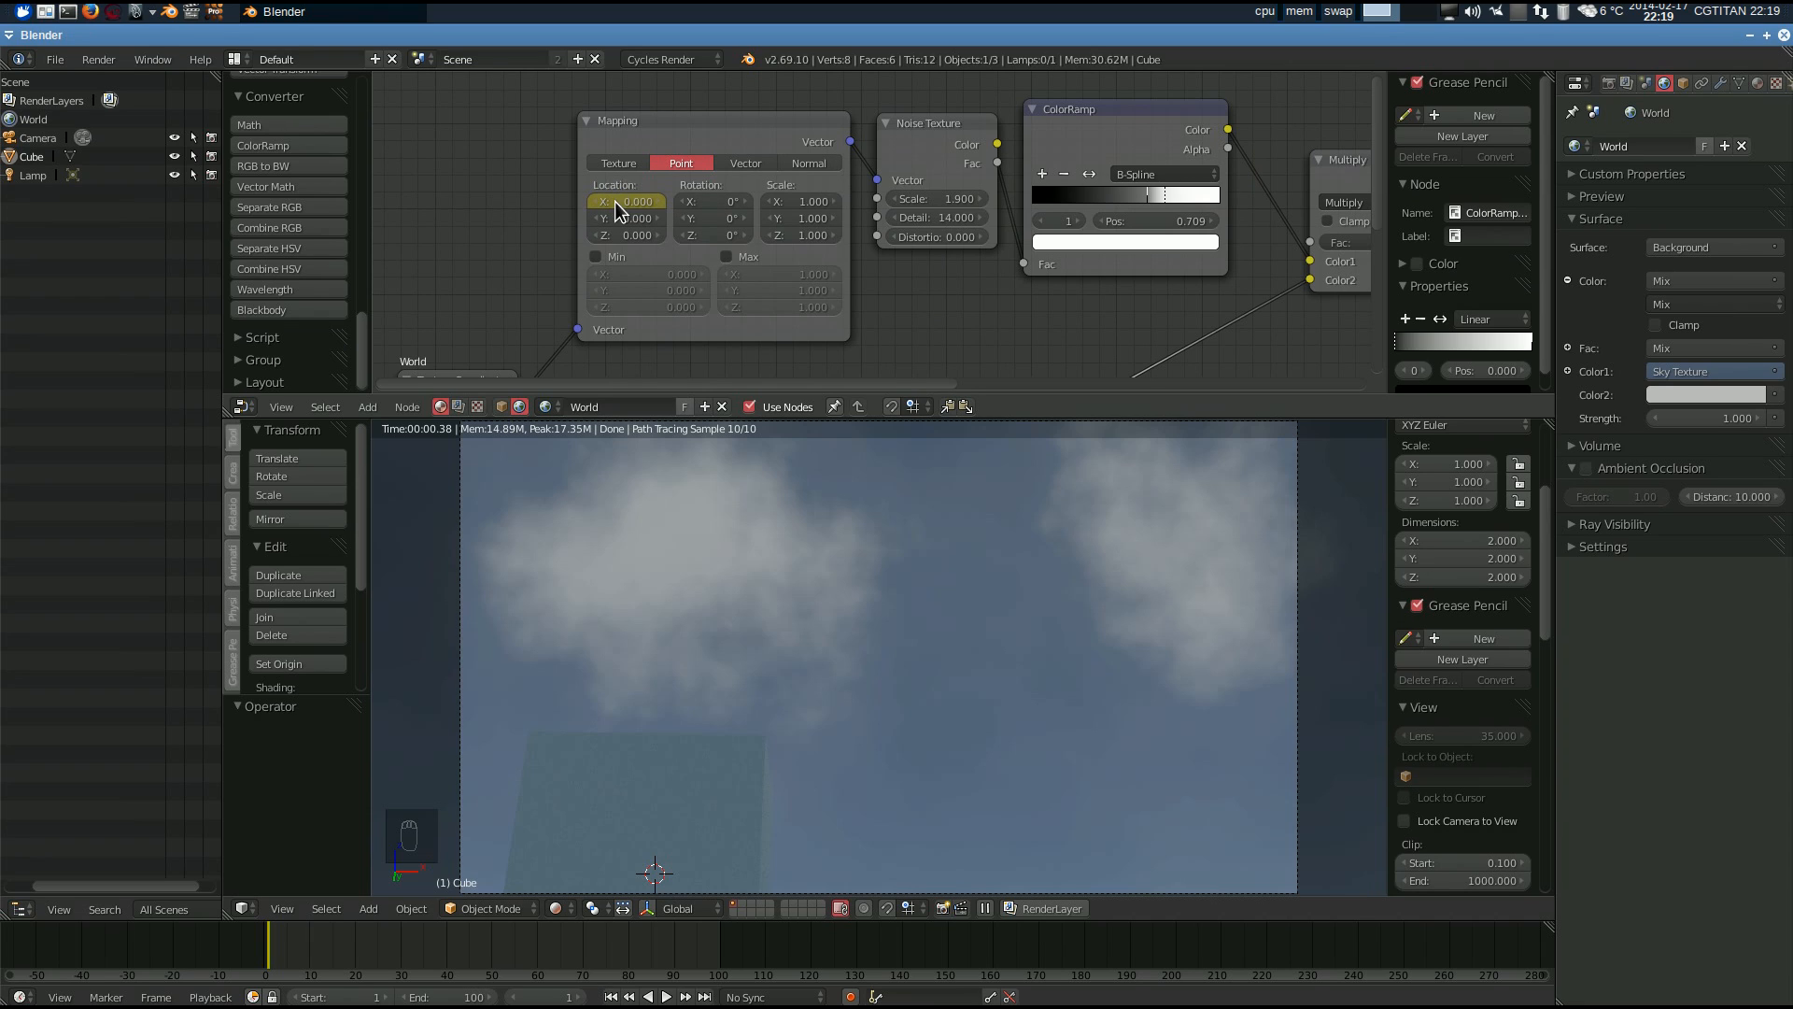
click(705, 998)
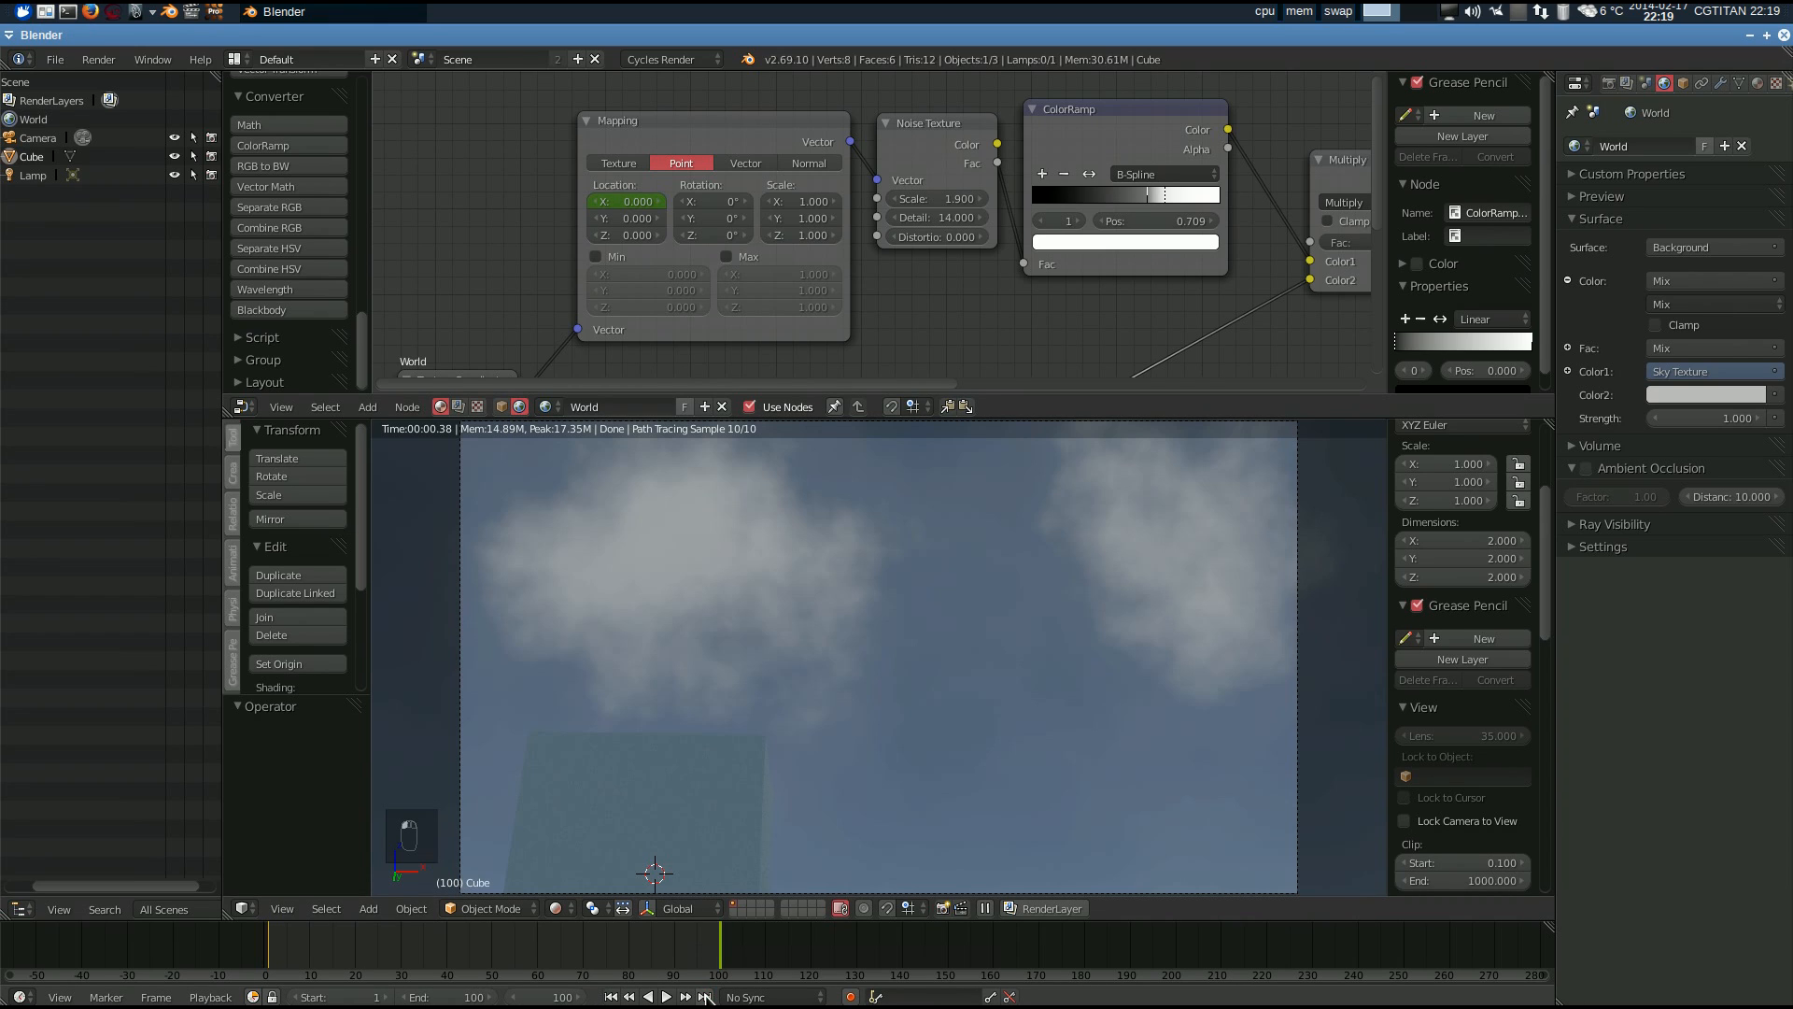
right_click(630, 200)
click(630, 198)
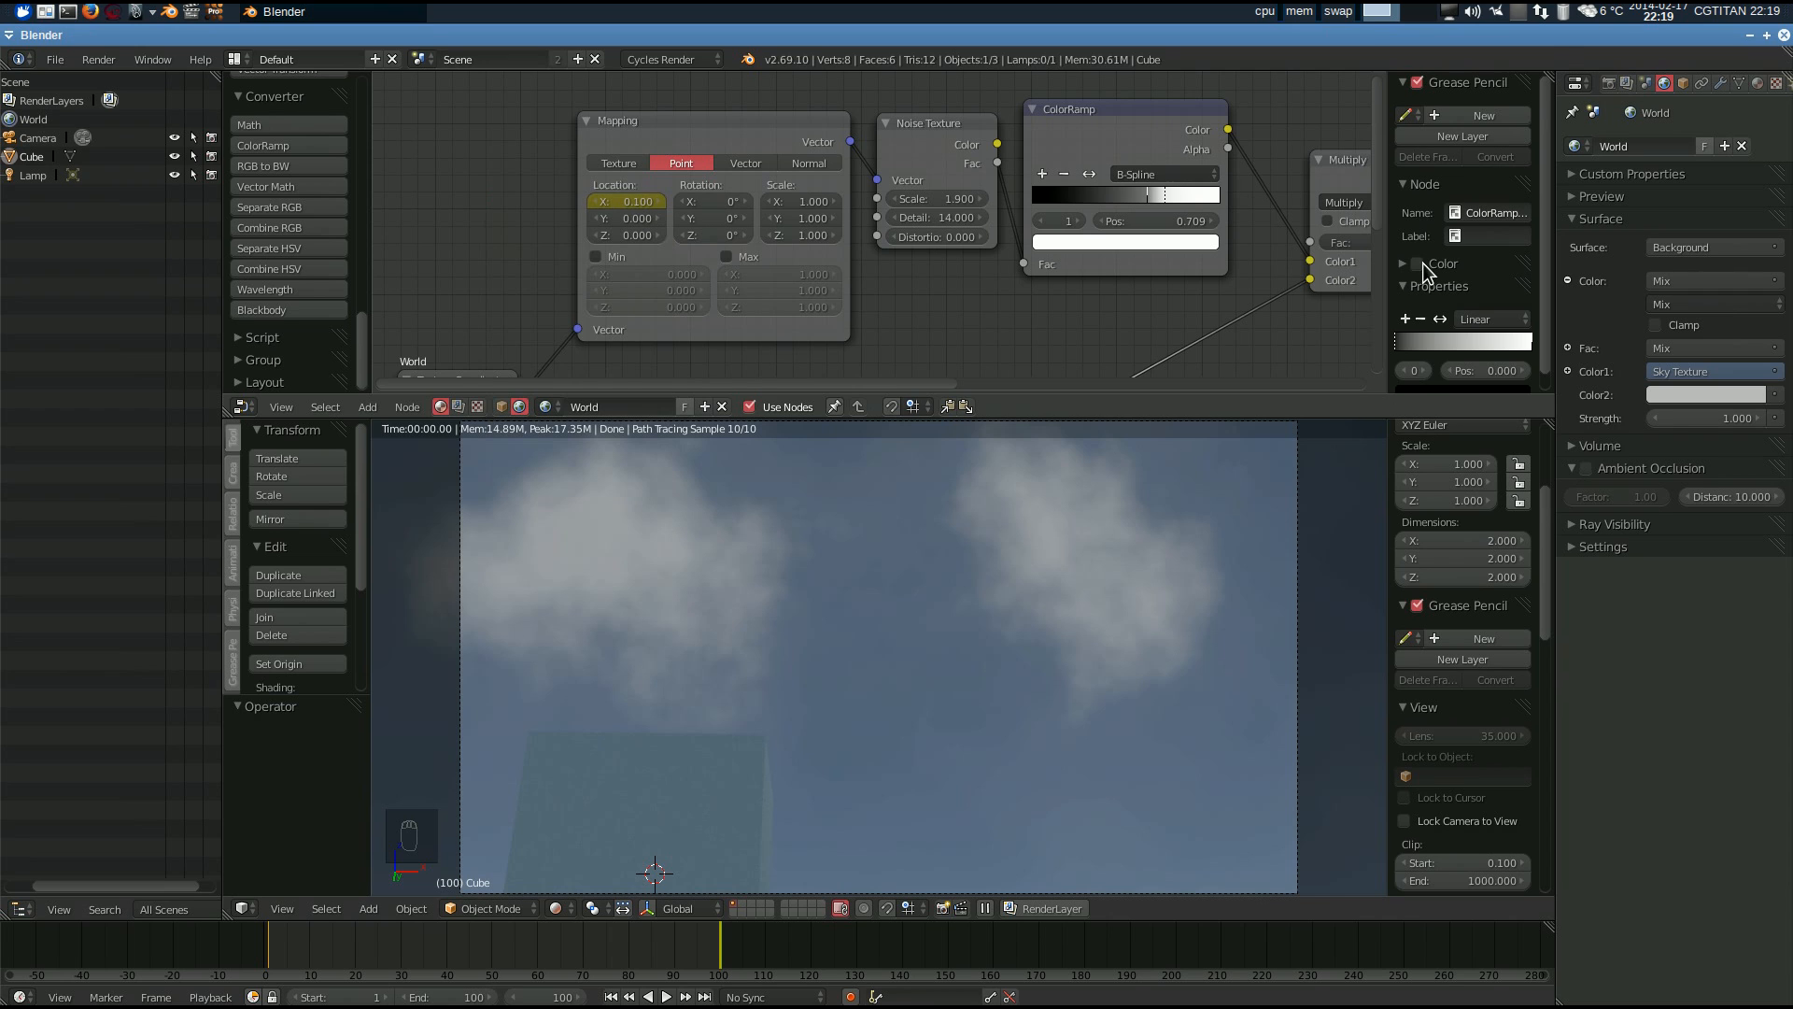
- Split the node editor area and turn its upper part into a Graph Editor framed around frame 100
drag(1548, 77, 1532, 282)
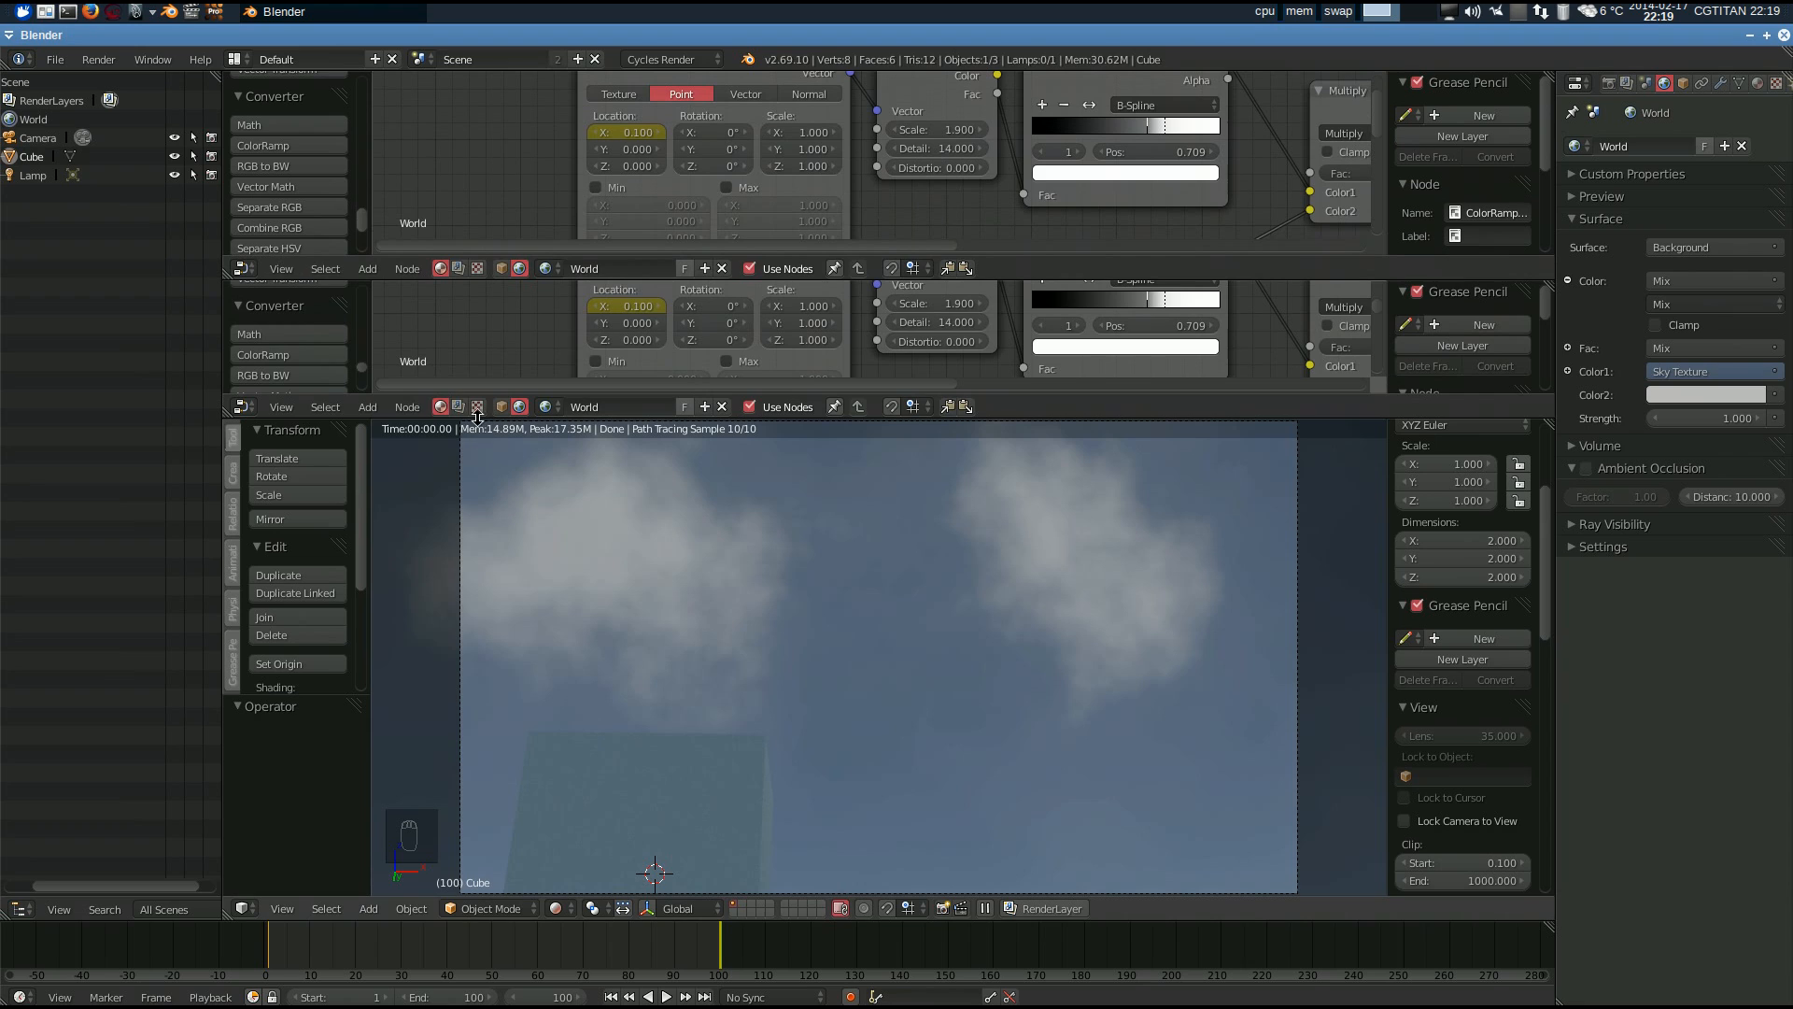
click(242, 268)
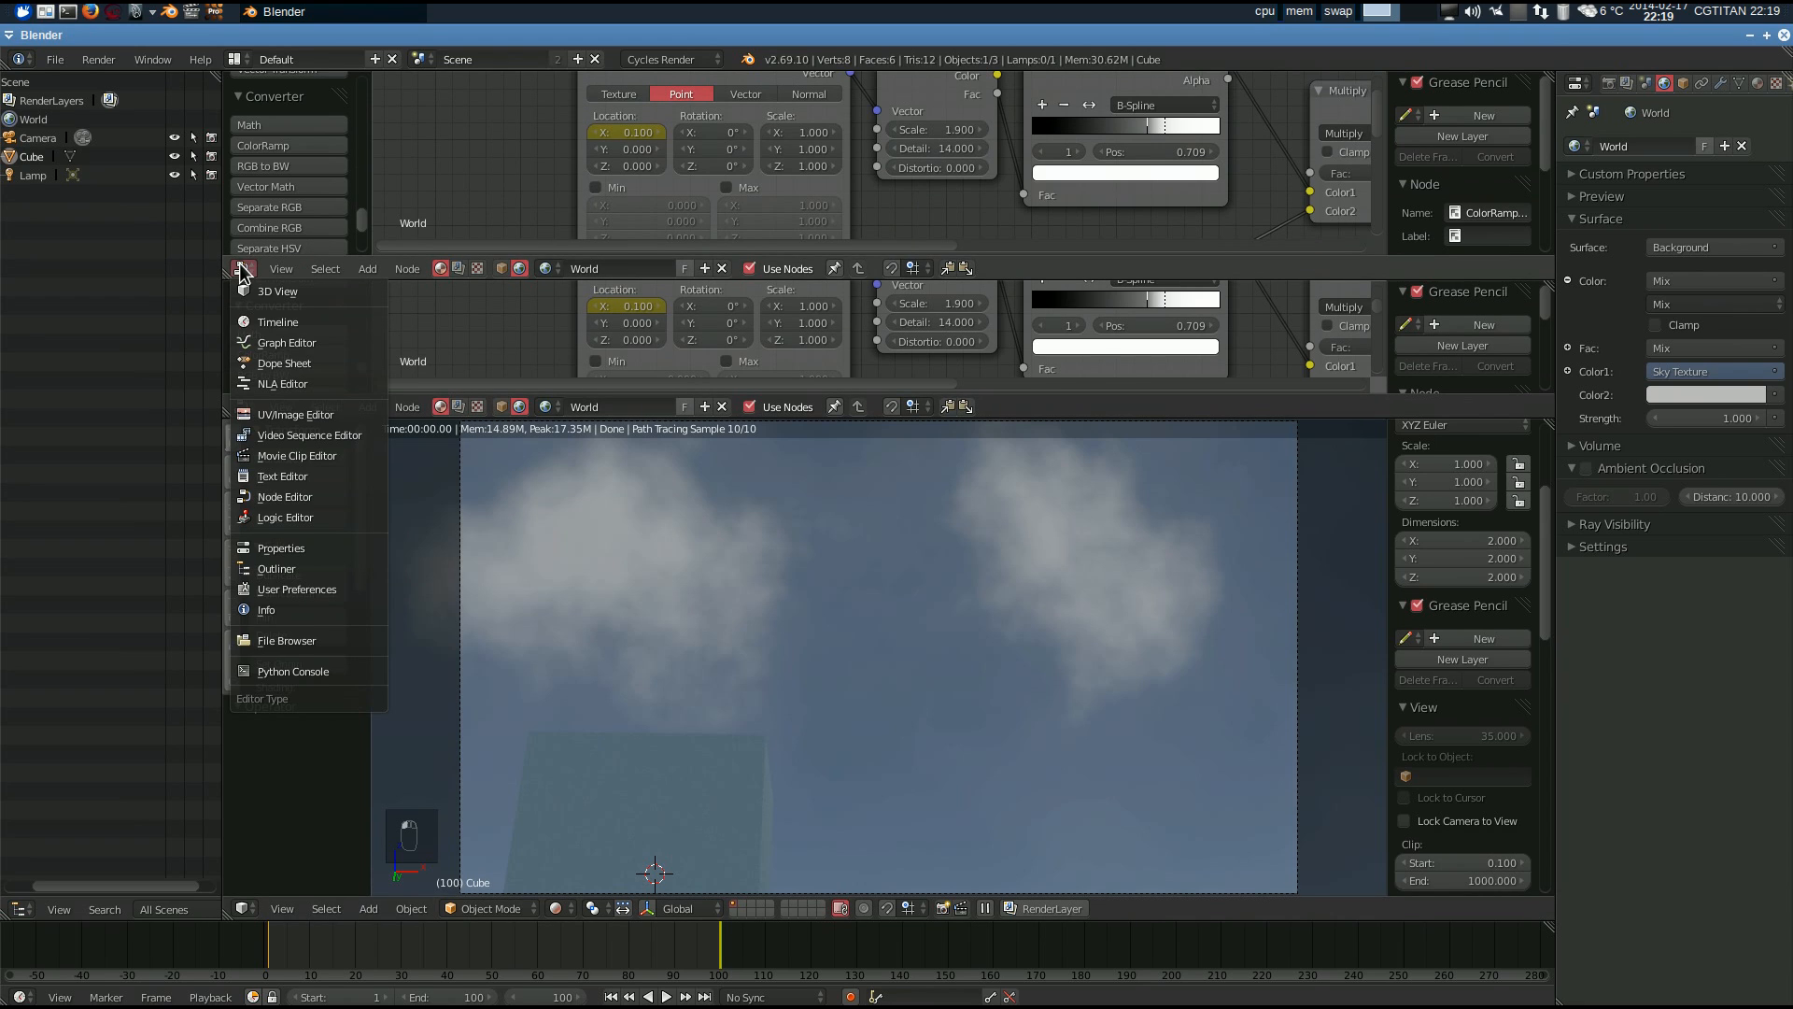
click(274, 343)
click(661, 289)
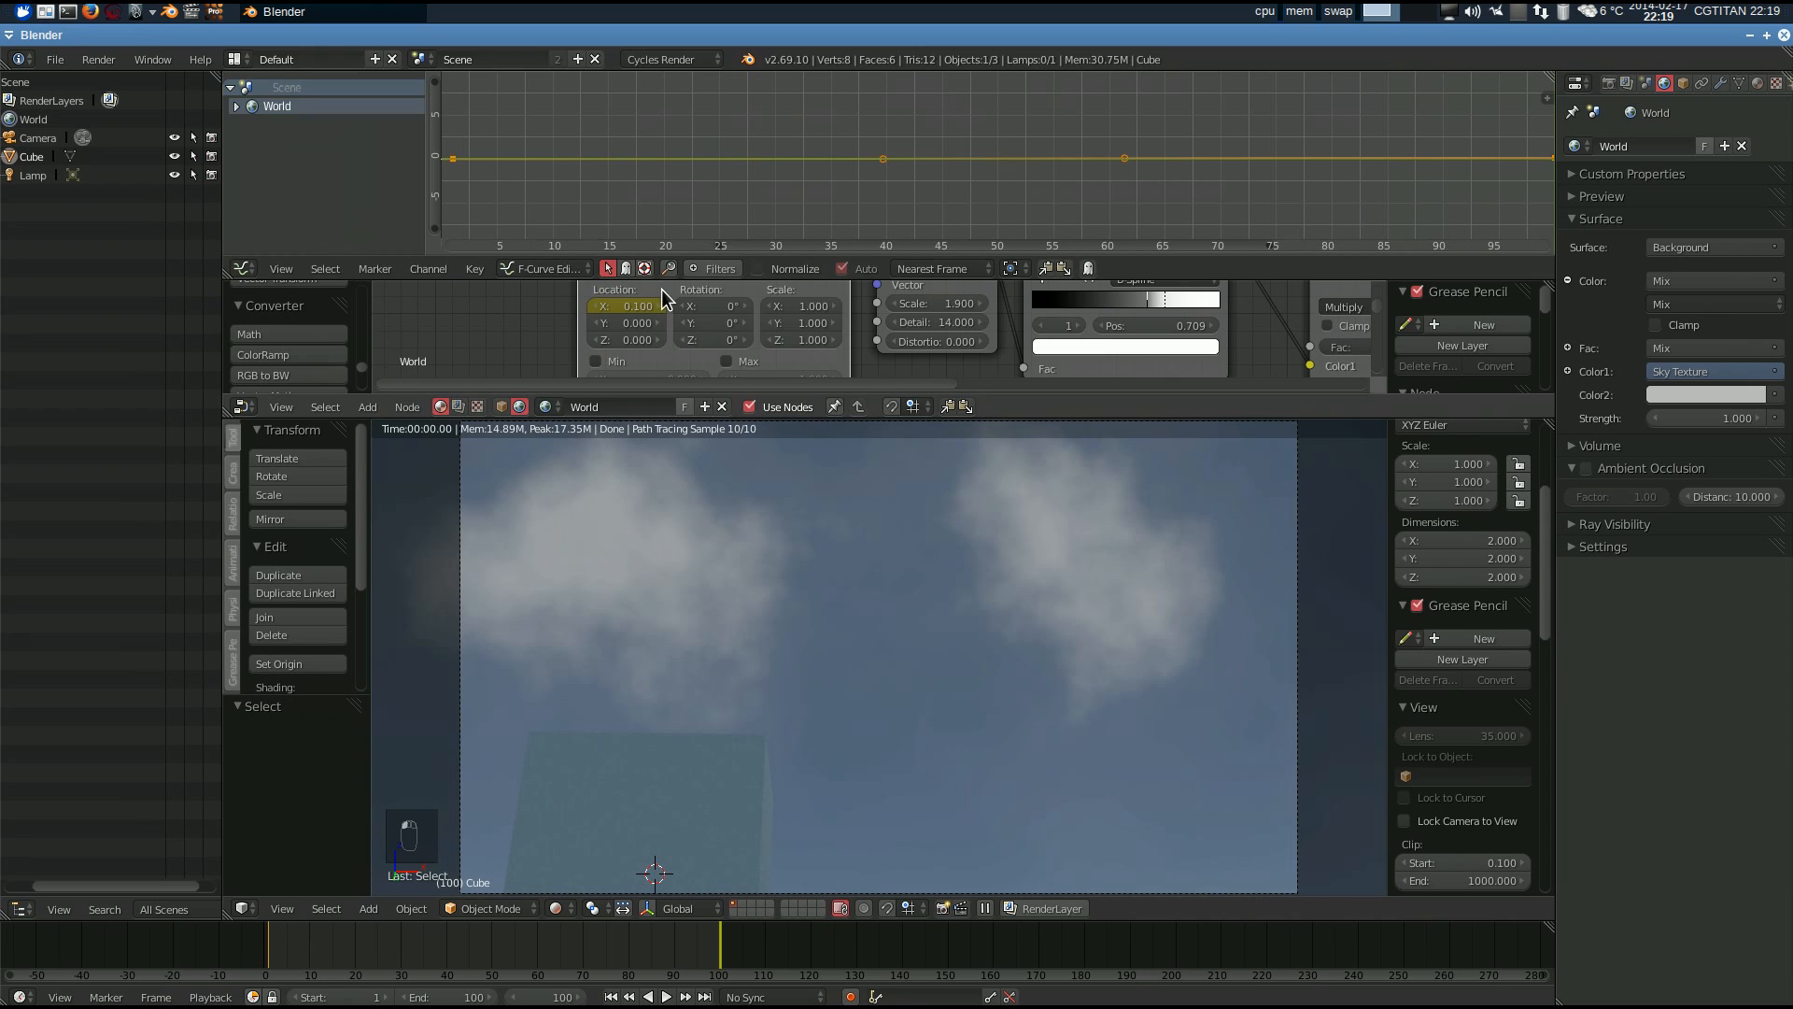
ctrl+middle_drag(765, 160, 677, 112)
middle_drag(1091, 174, 1033, 104)
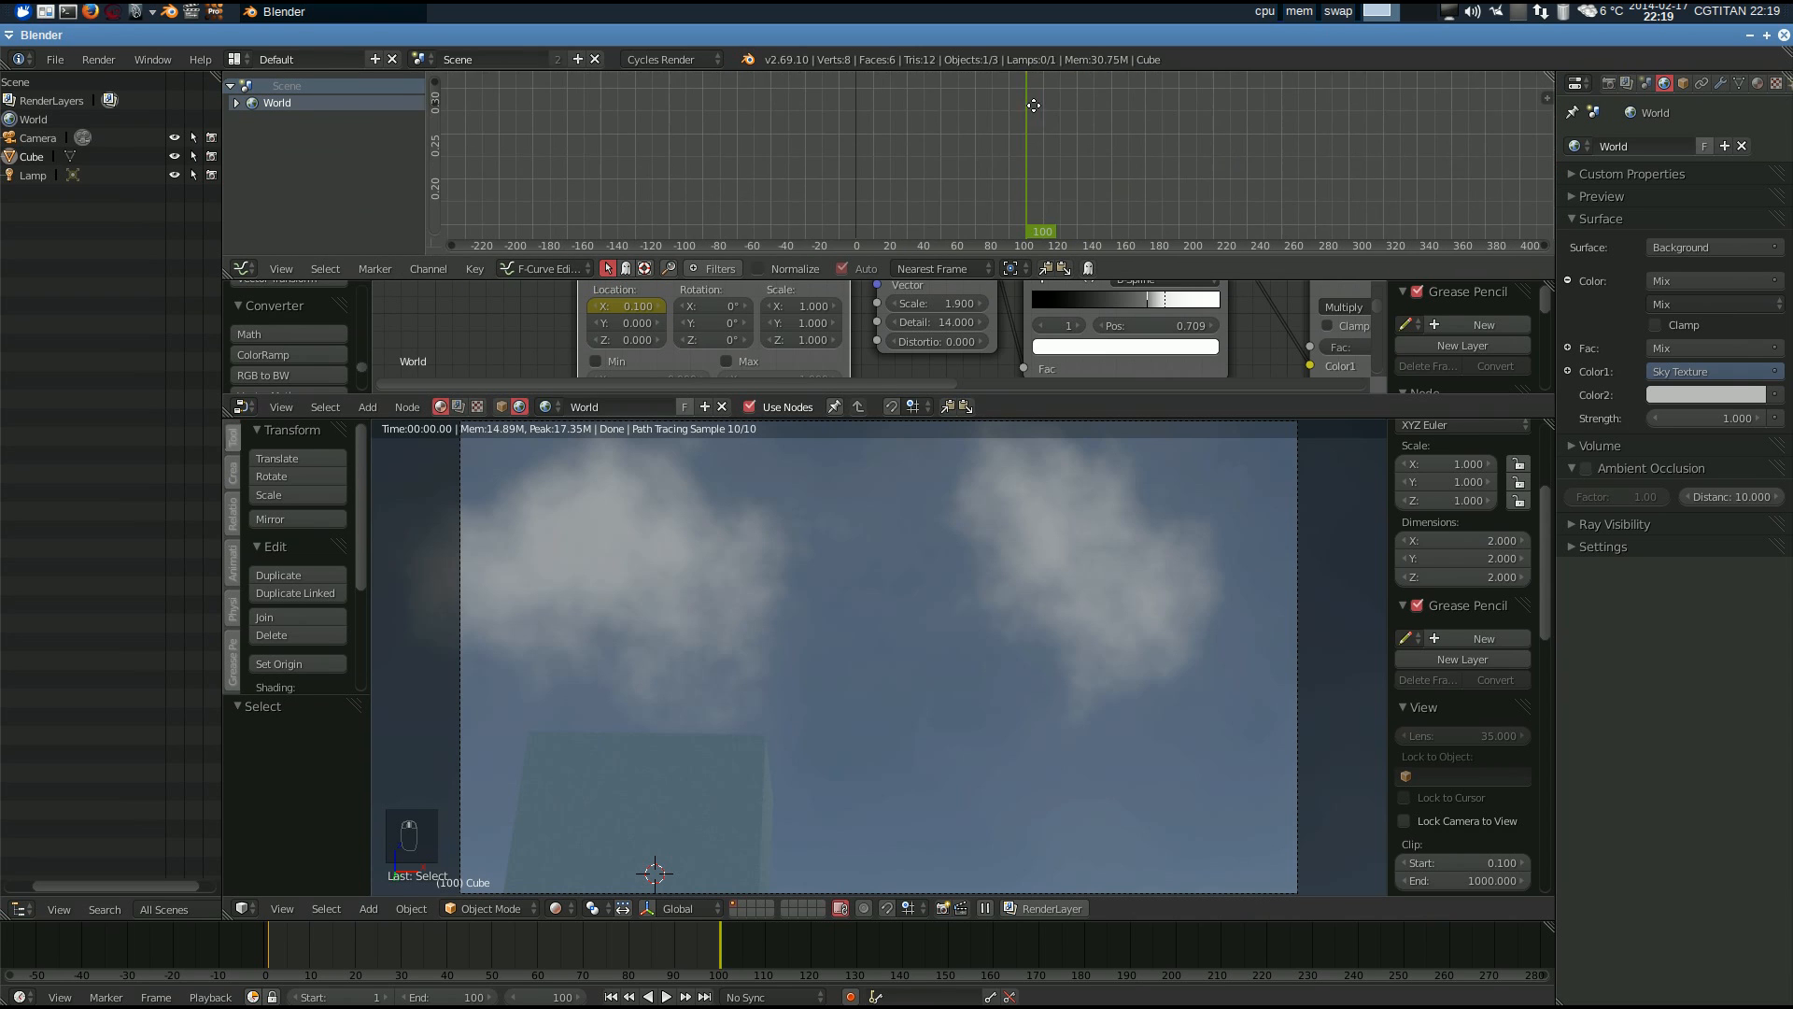
- Play the animation from its first frame and set the Location X curve's keyframe handles to Vector in the Graph Editor
scroll(1087, 181, down, 3)
scroll(1087, 181, down, 3)
middle_drag(1076, 196, 954, 205)
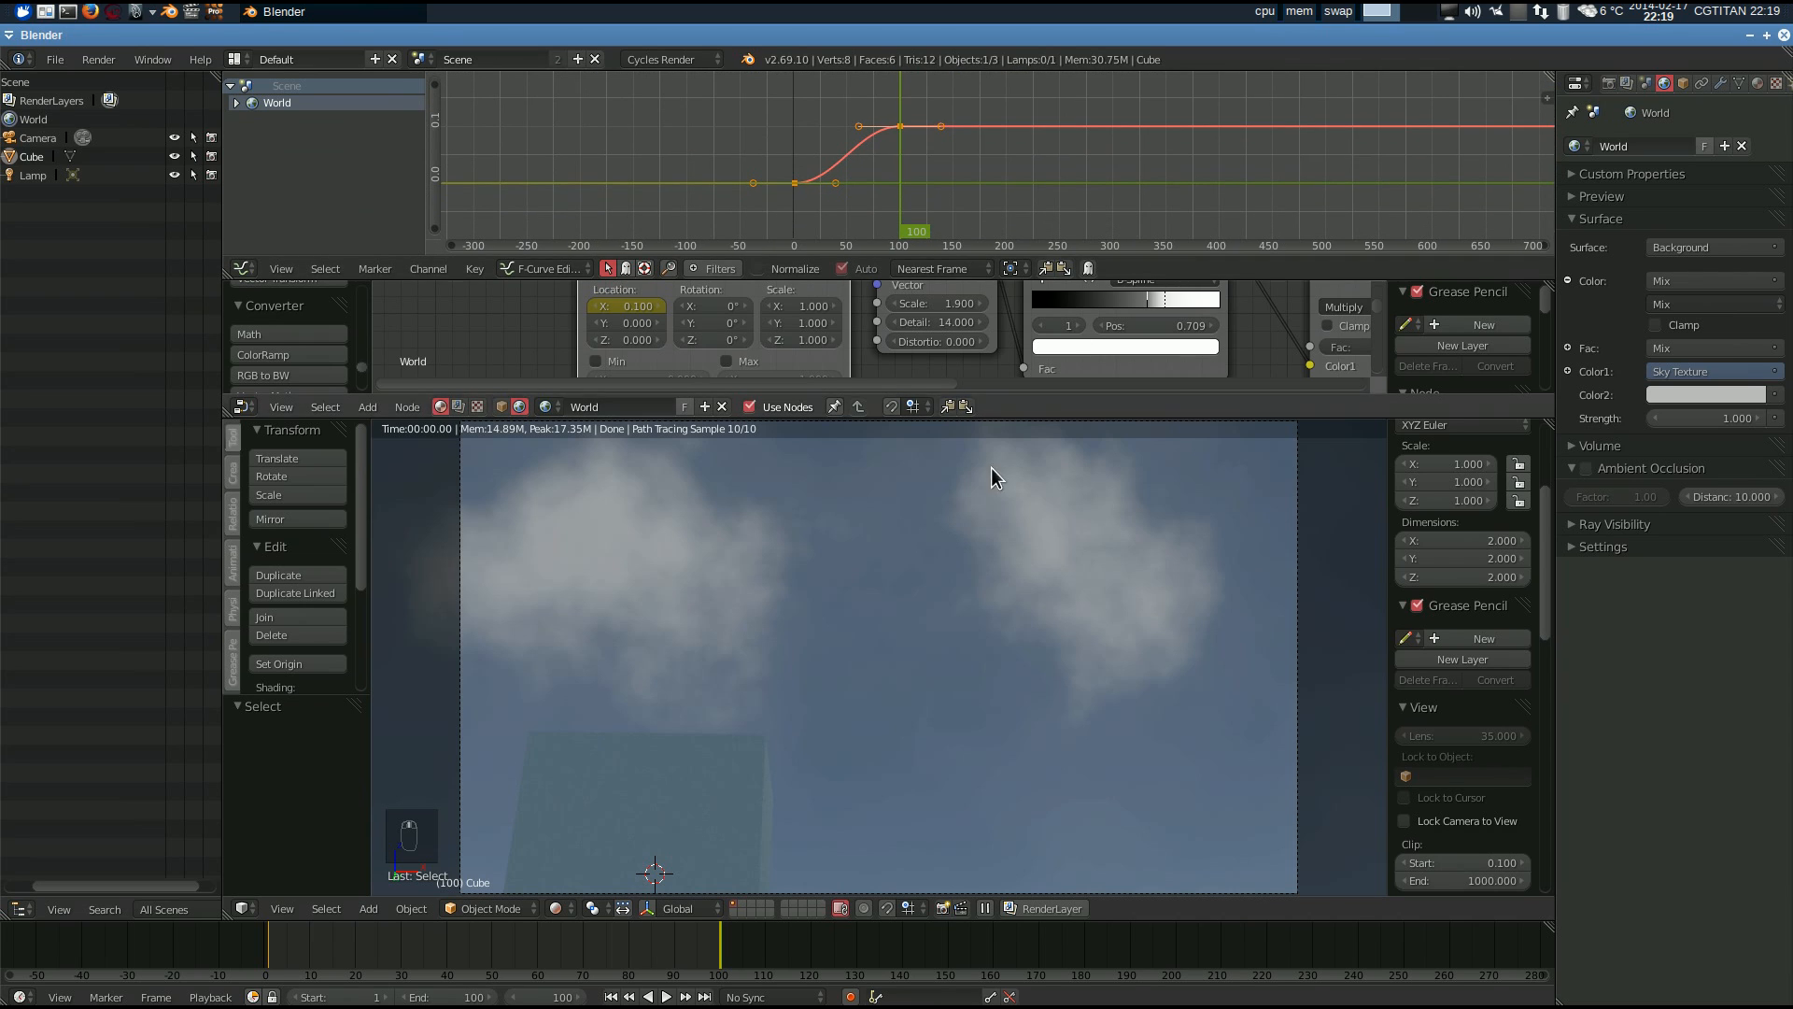
click(609, 996)
click(665, 996)
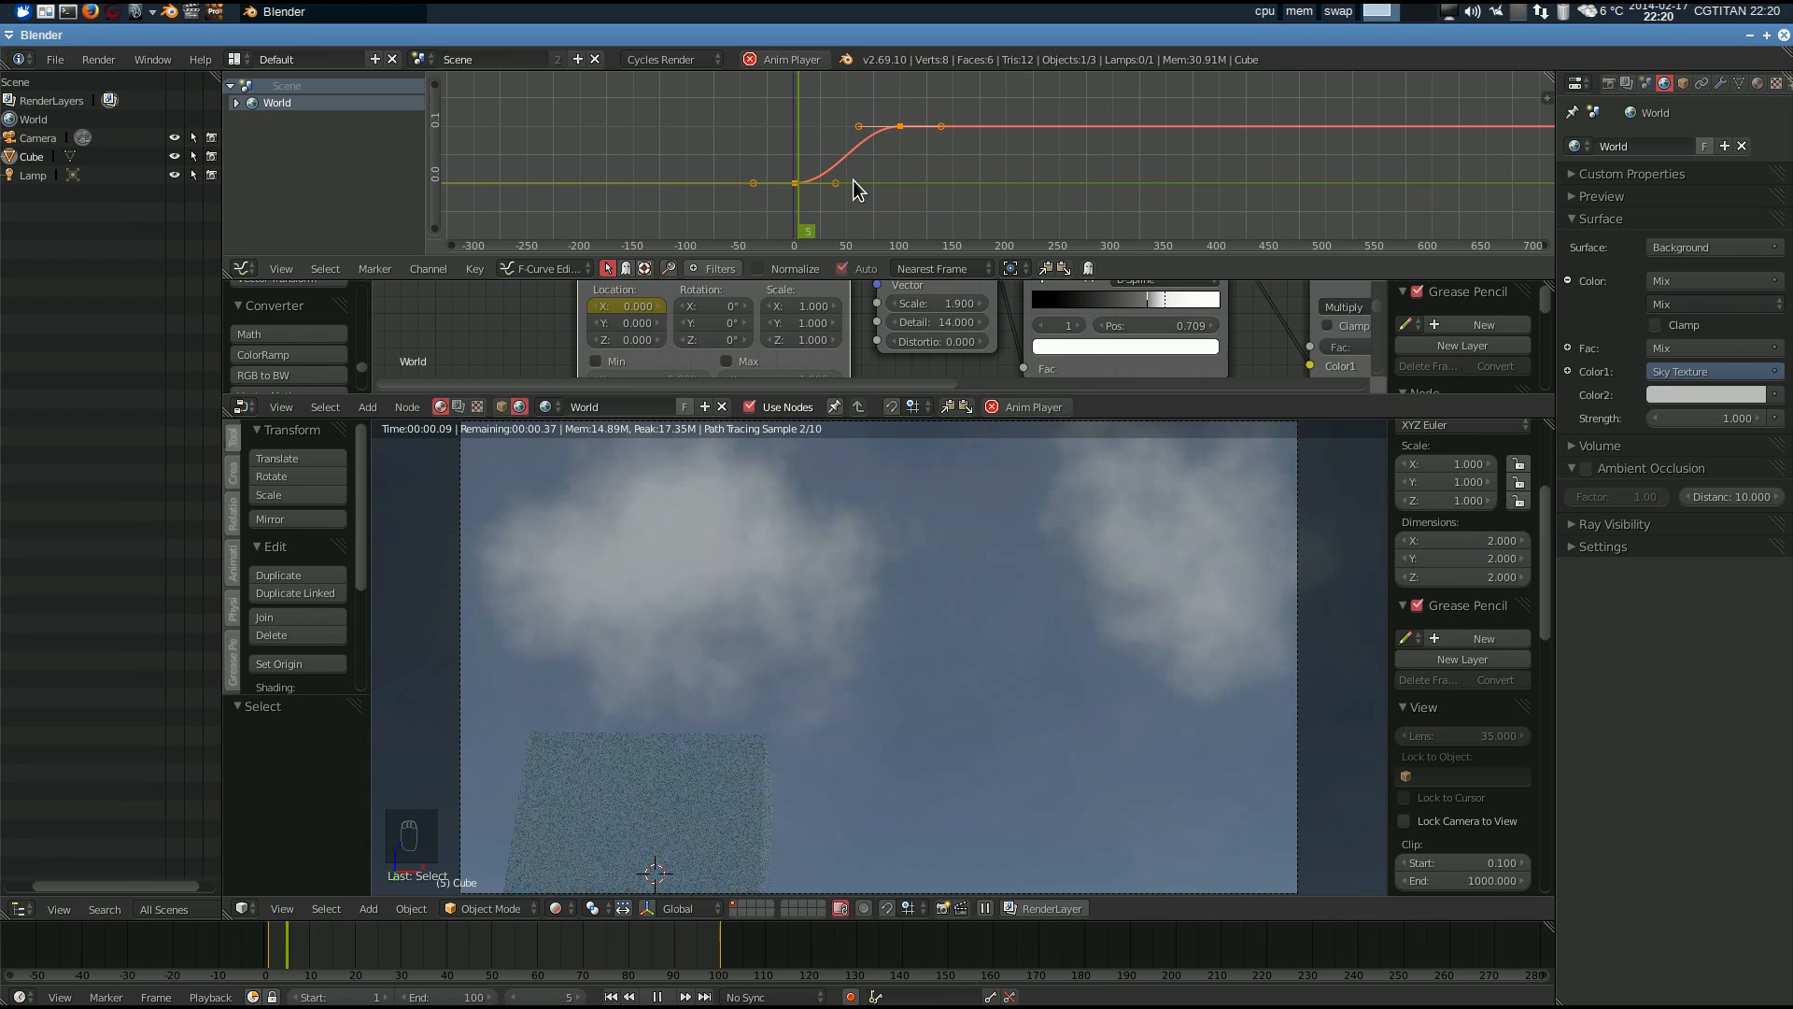
key(v)
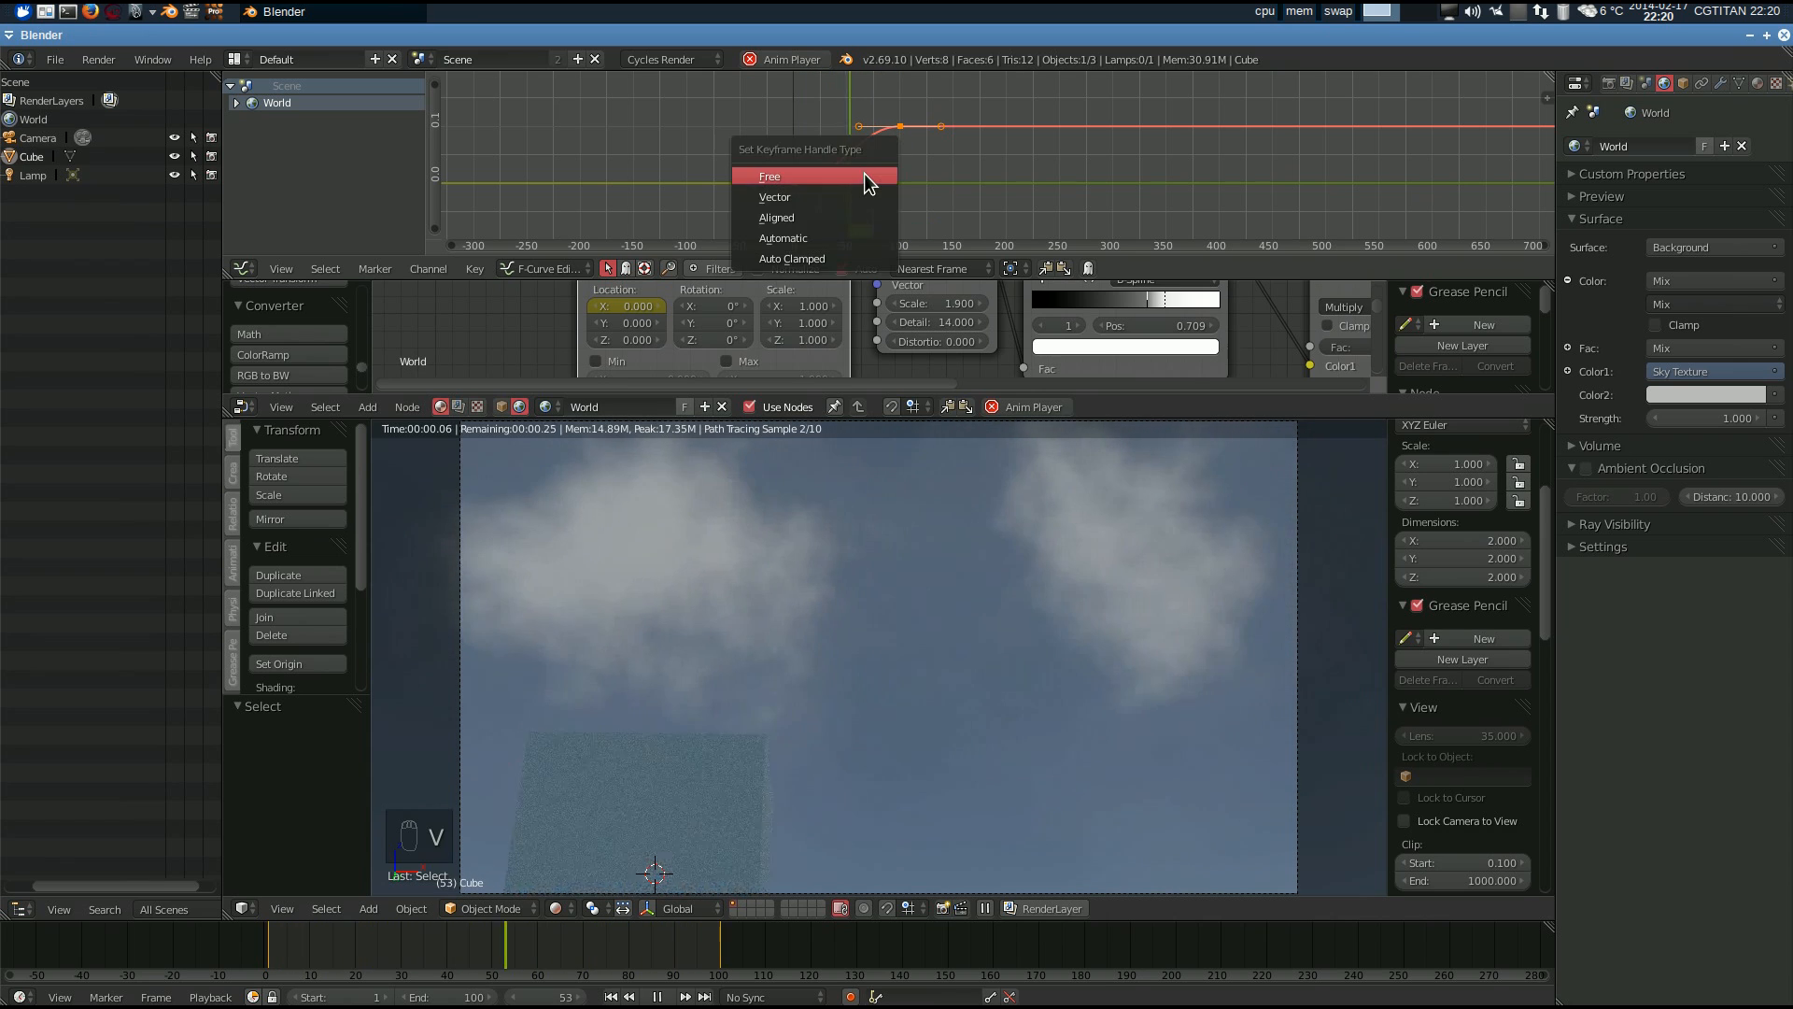
click(863, 190)
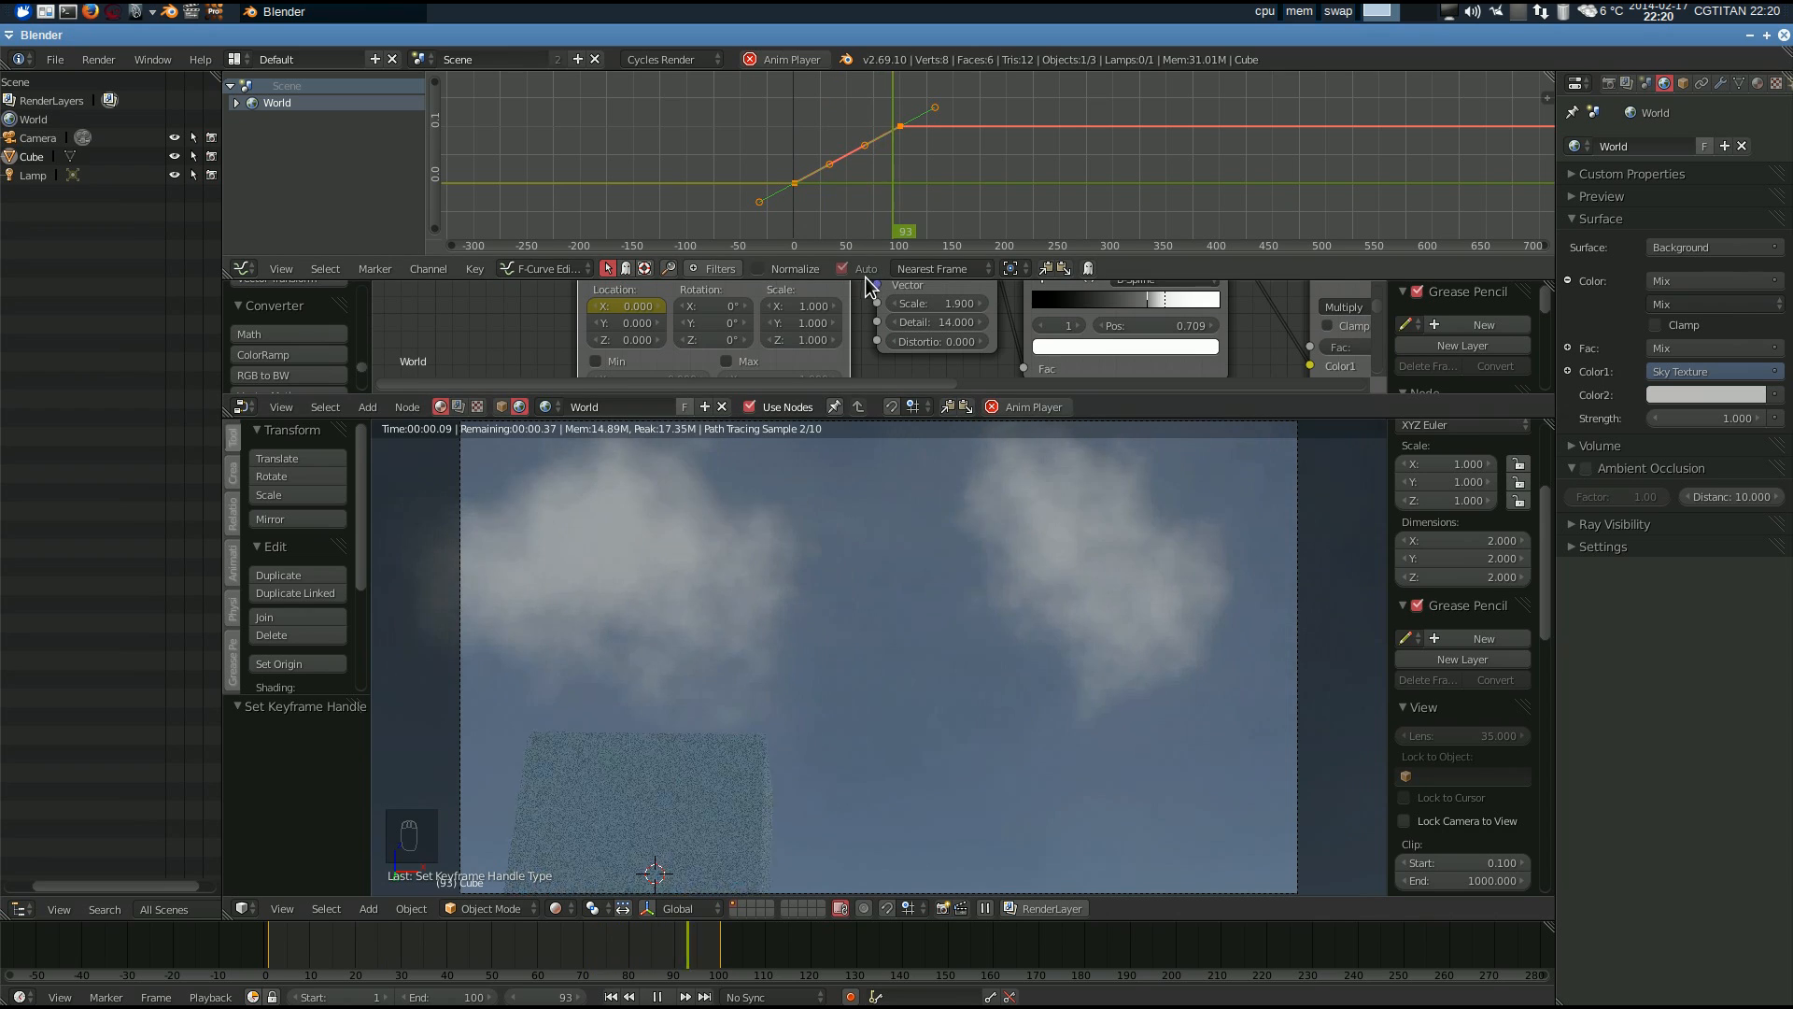
- Stop playback and, at frame 1, set the Mapping node's Location X to 2.300 and replace its single keyframe
drag(876, 279, 882, 130)
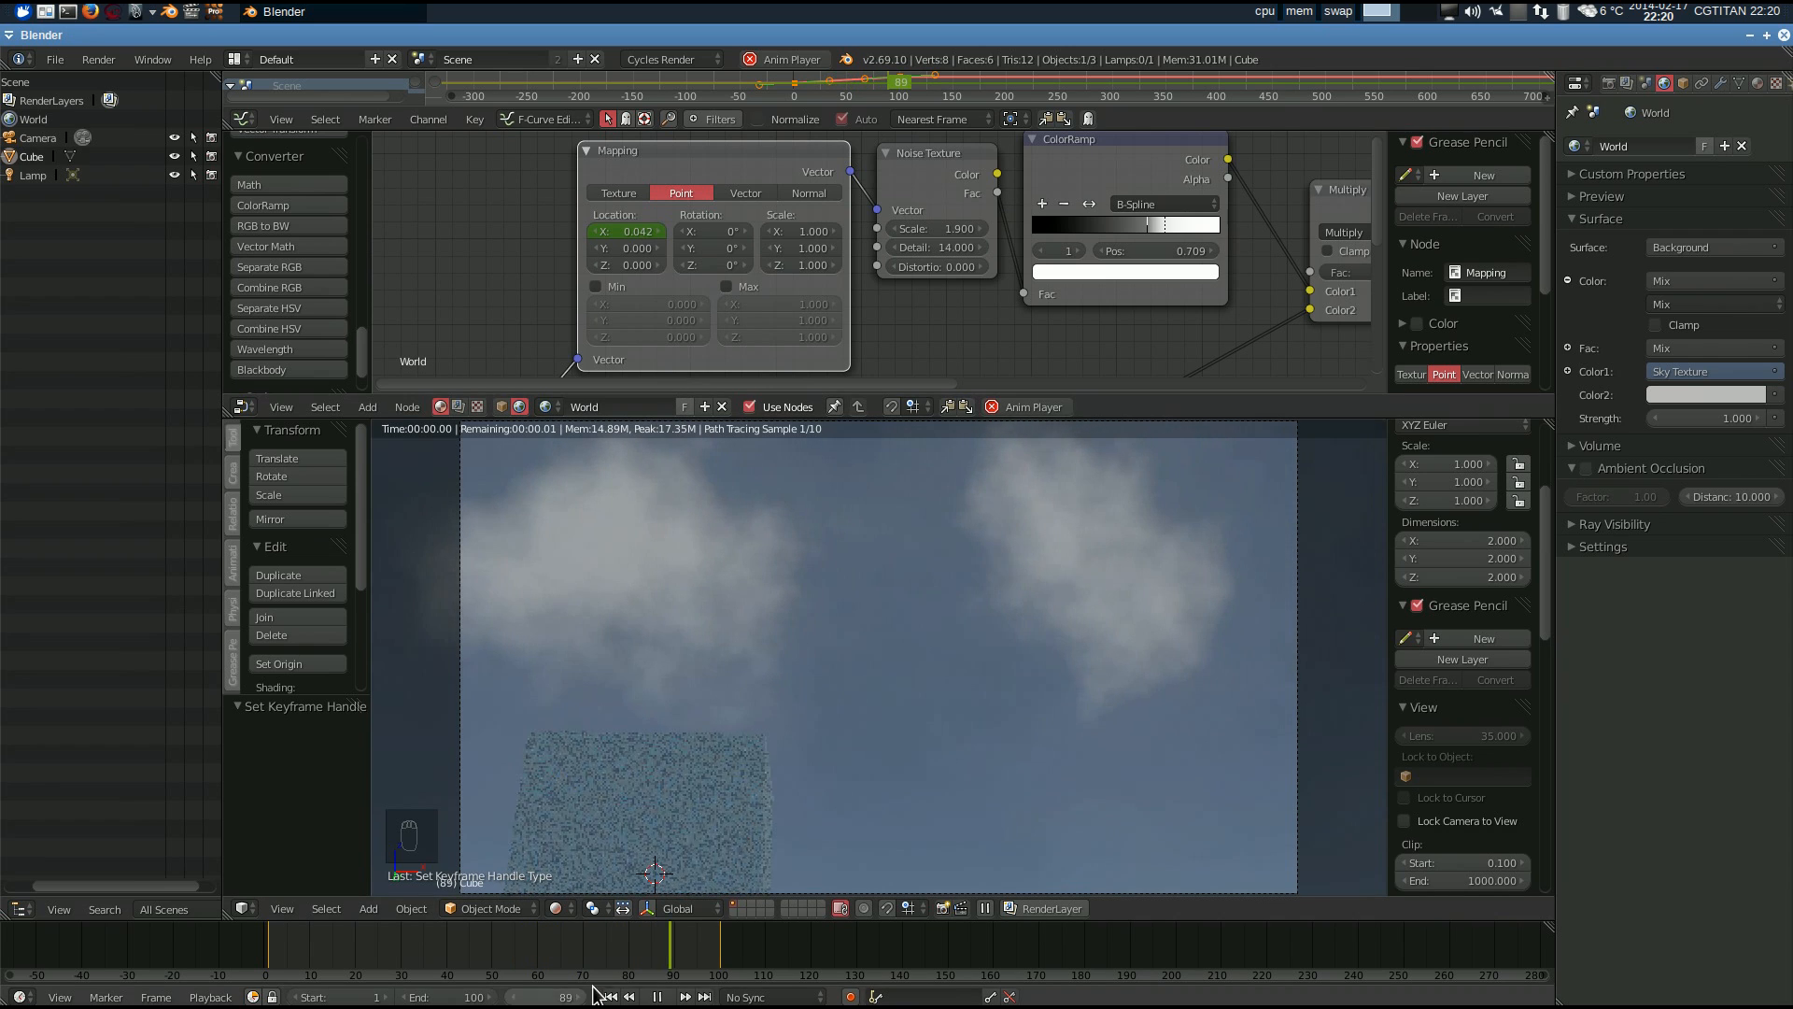
click(658, 997)
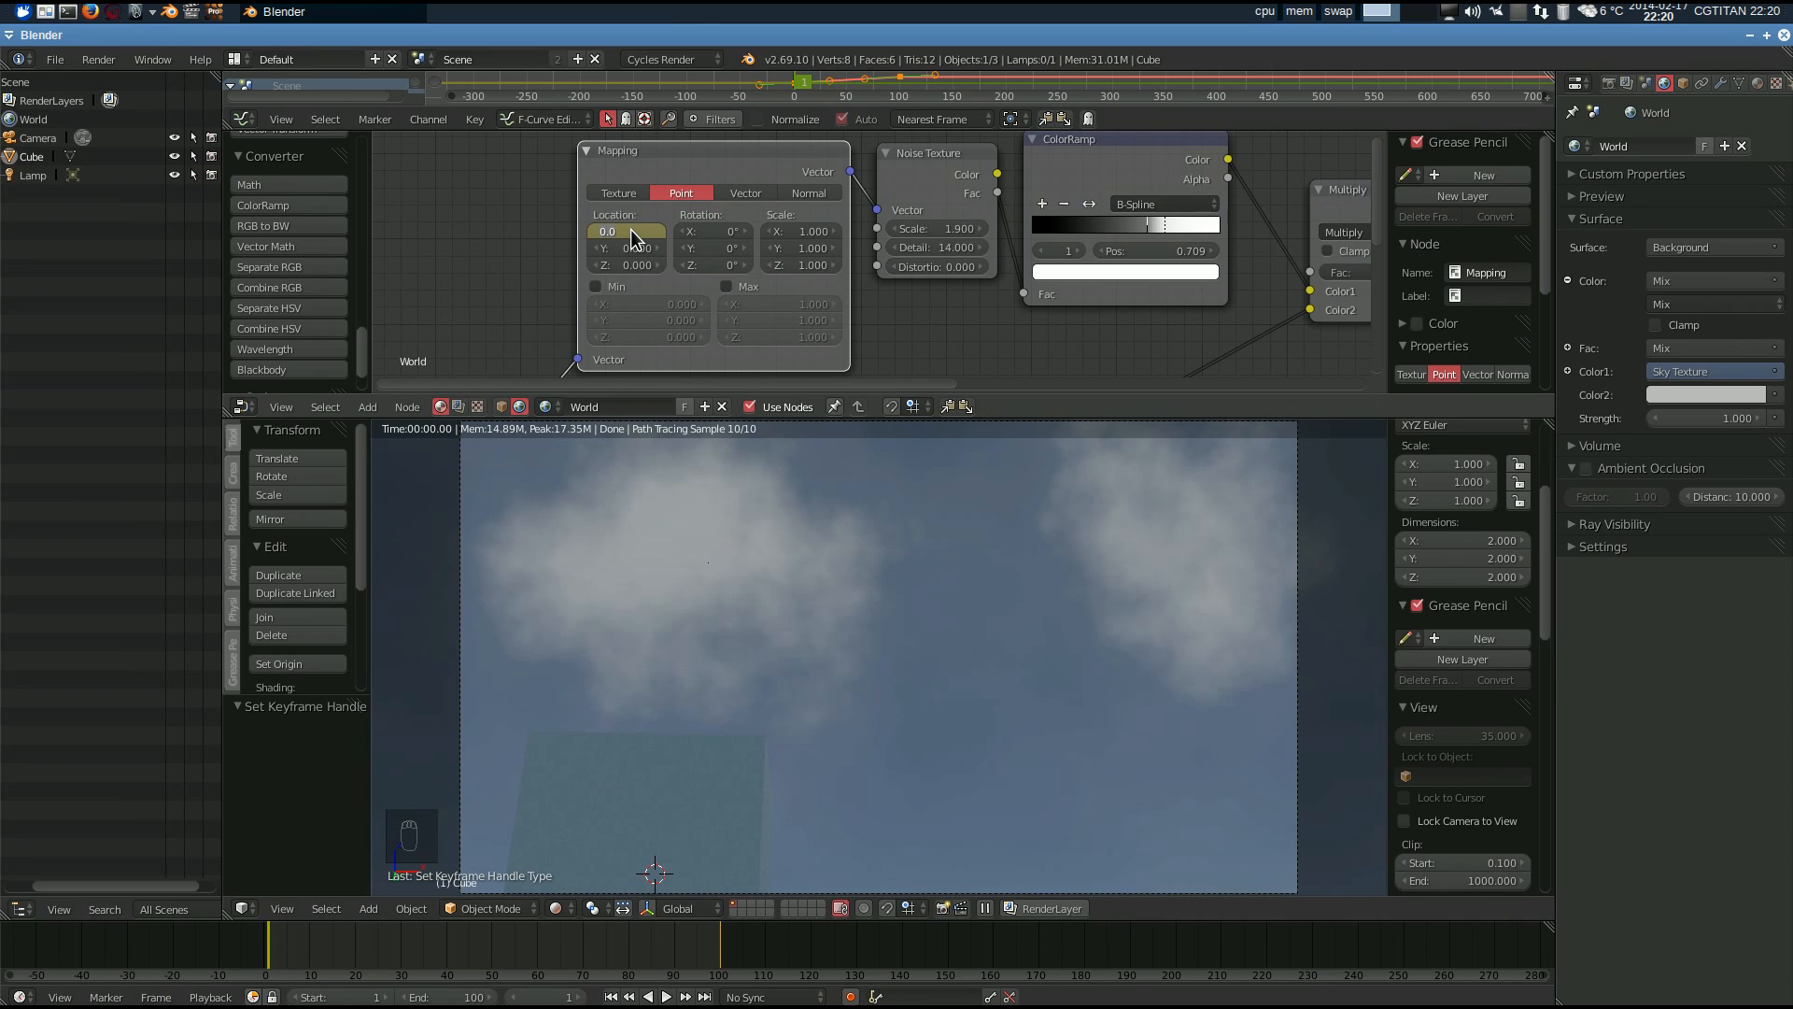
key(Return)
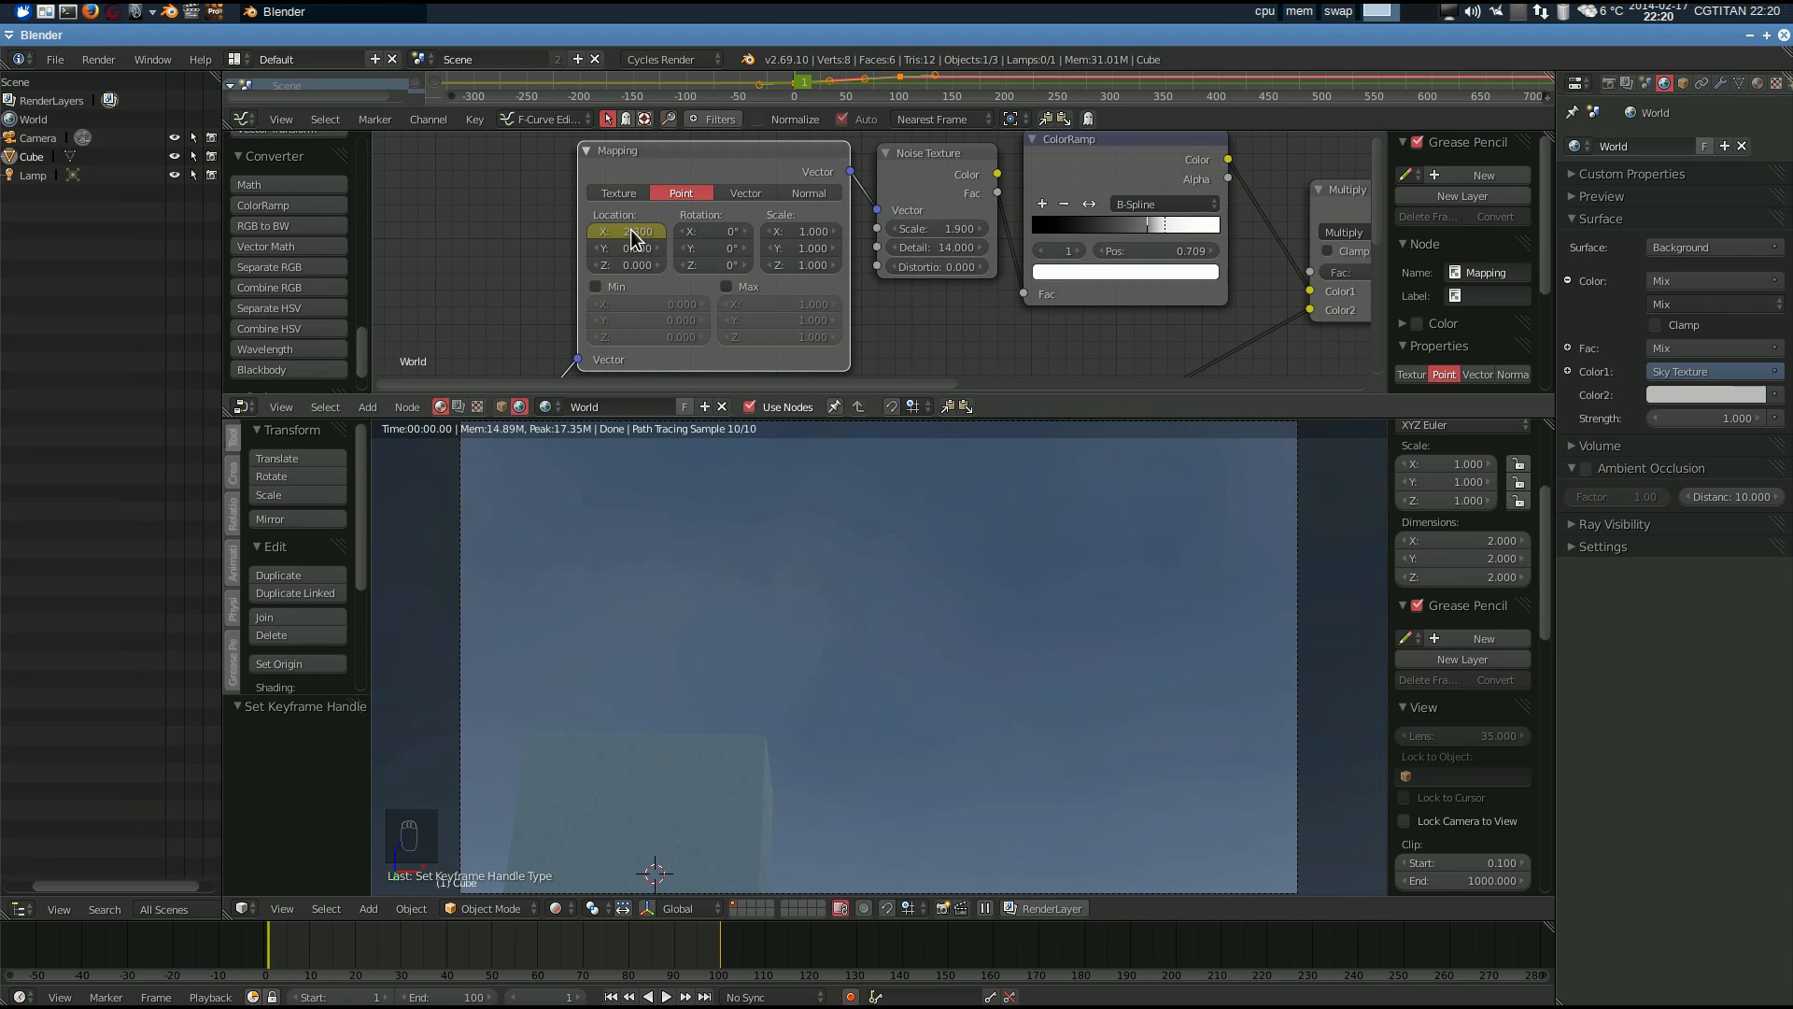
right_click(636, 228)
click(629, 251)
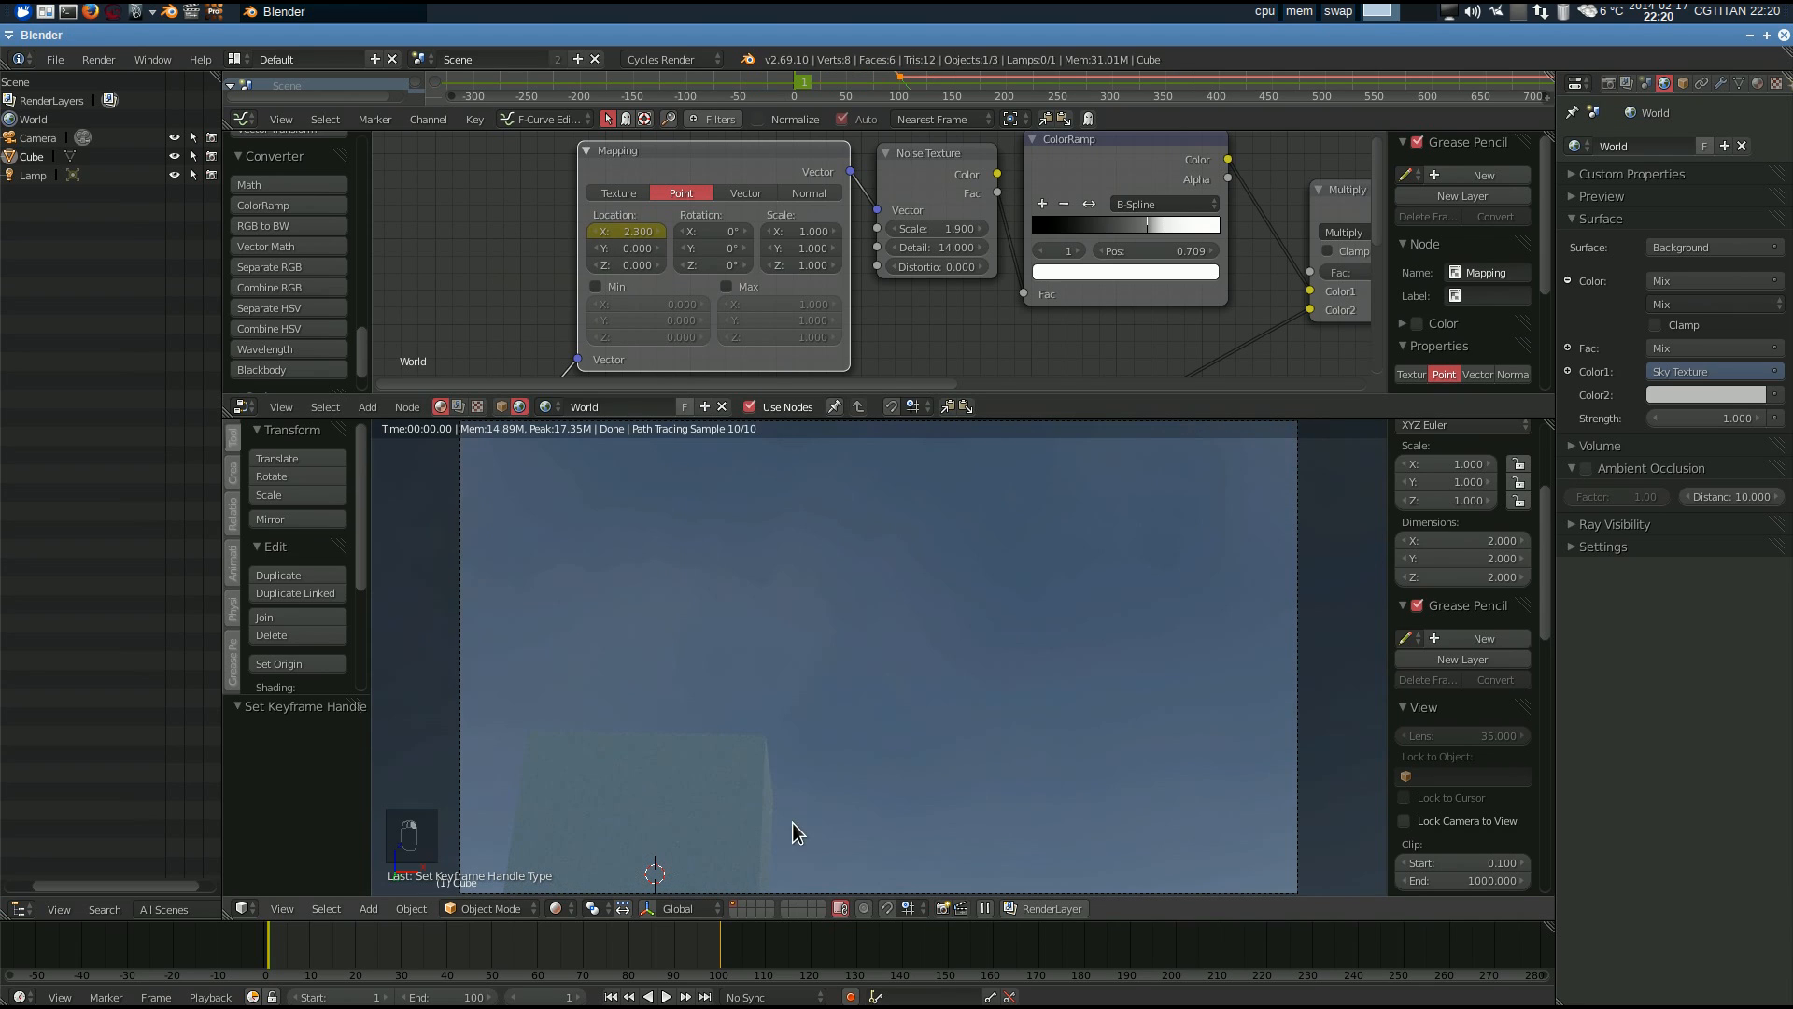
- Go to frame 100, set the Mapping node's Location X to 2.400 and replace its single keyframe
click(705, 997)
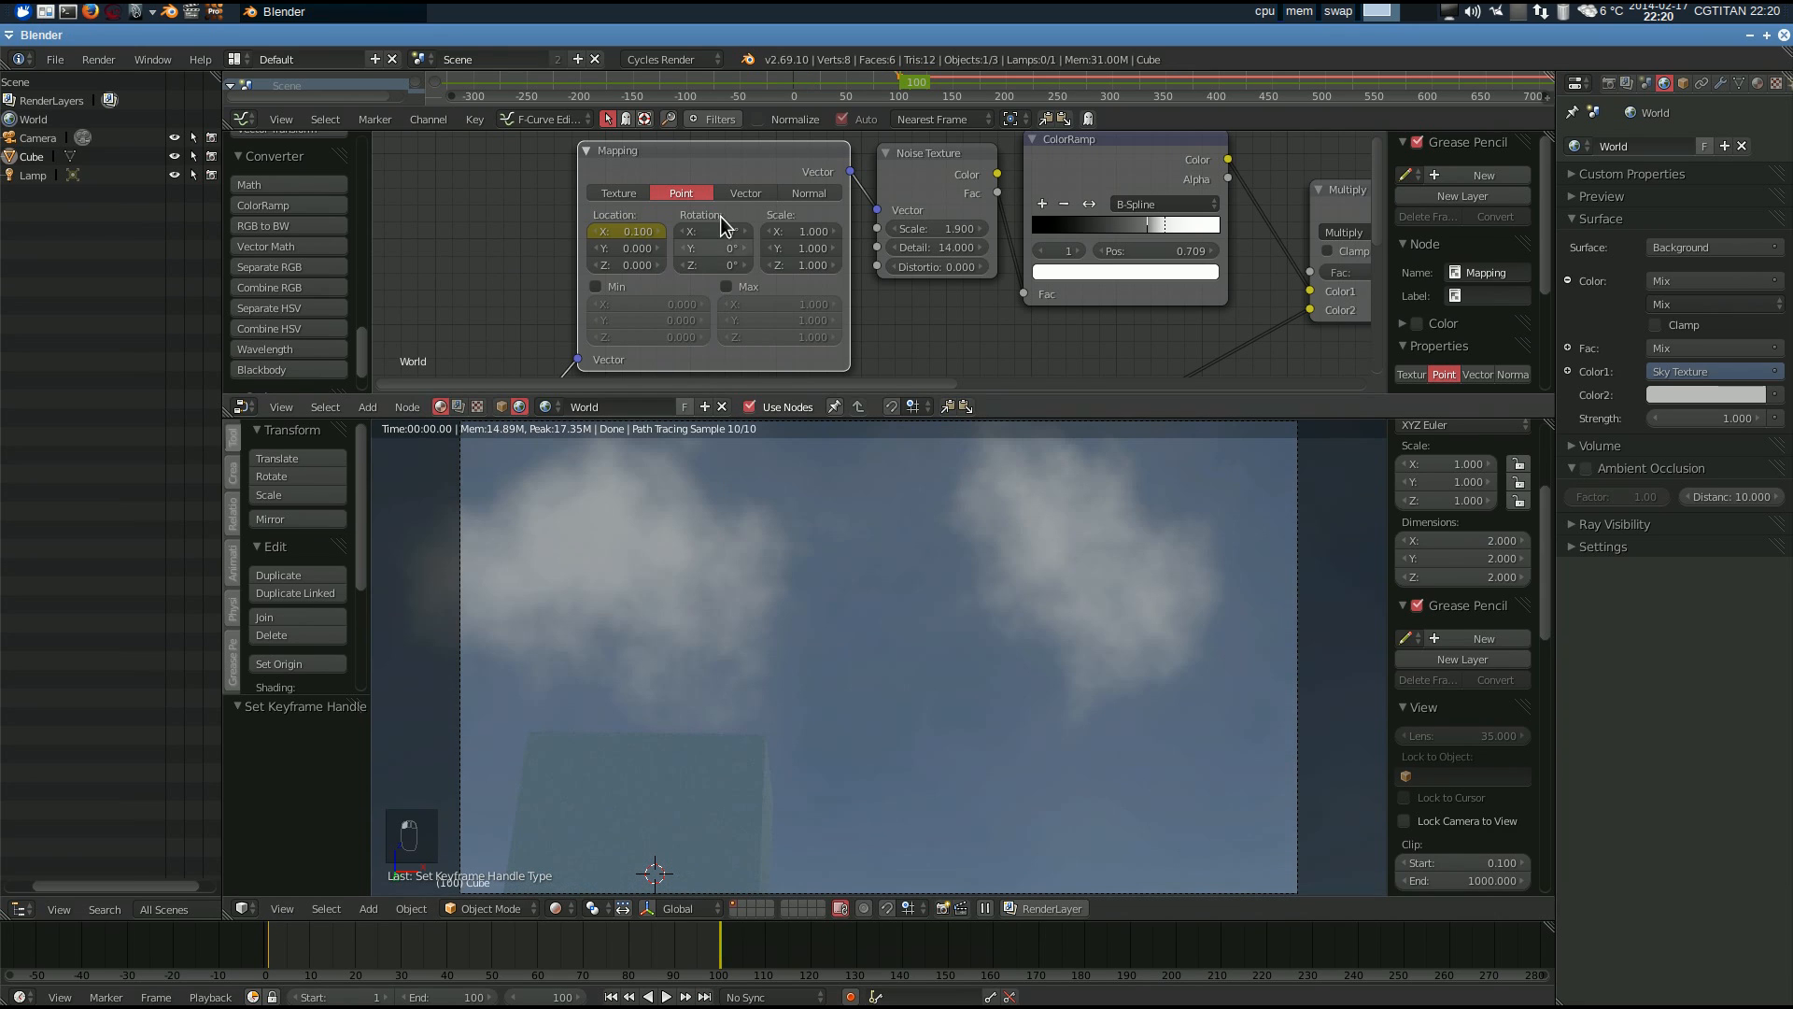
key(Return)
right_click(625, 232)
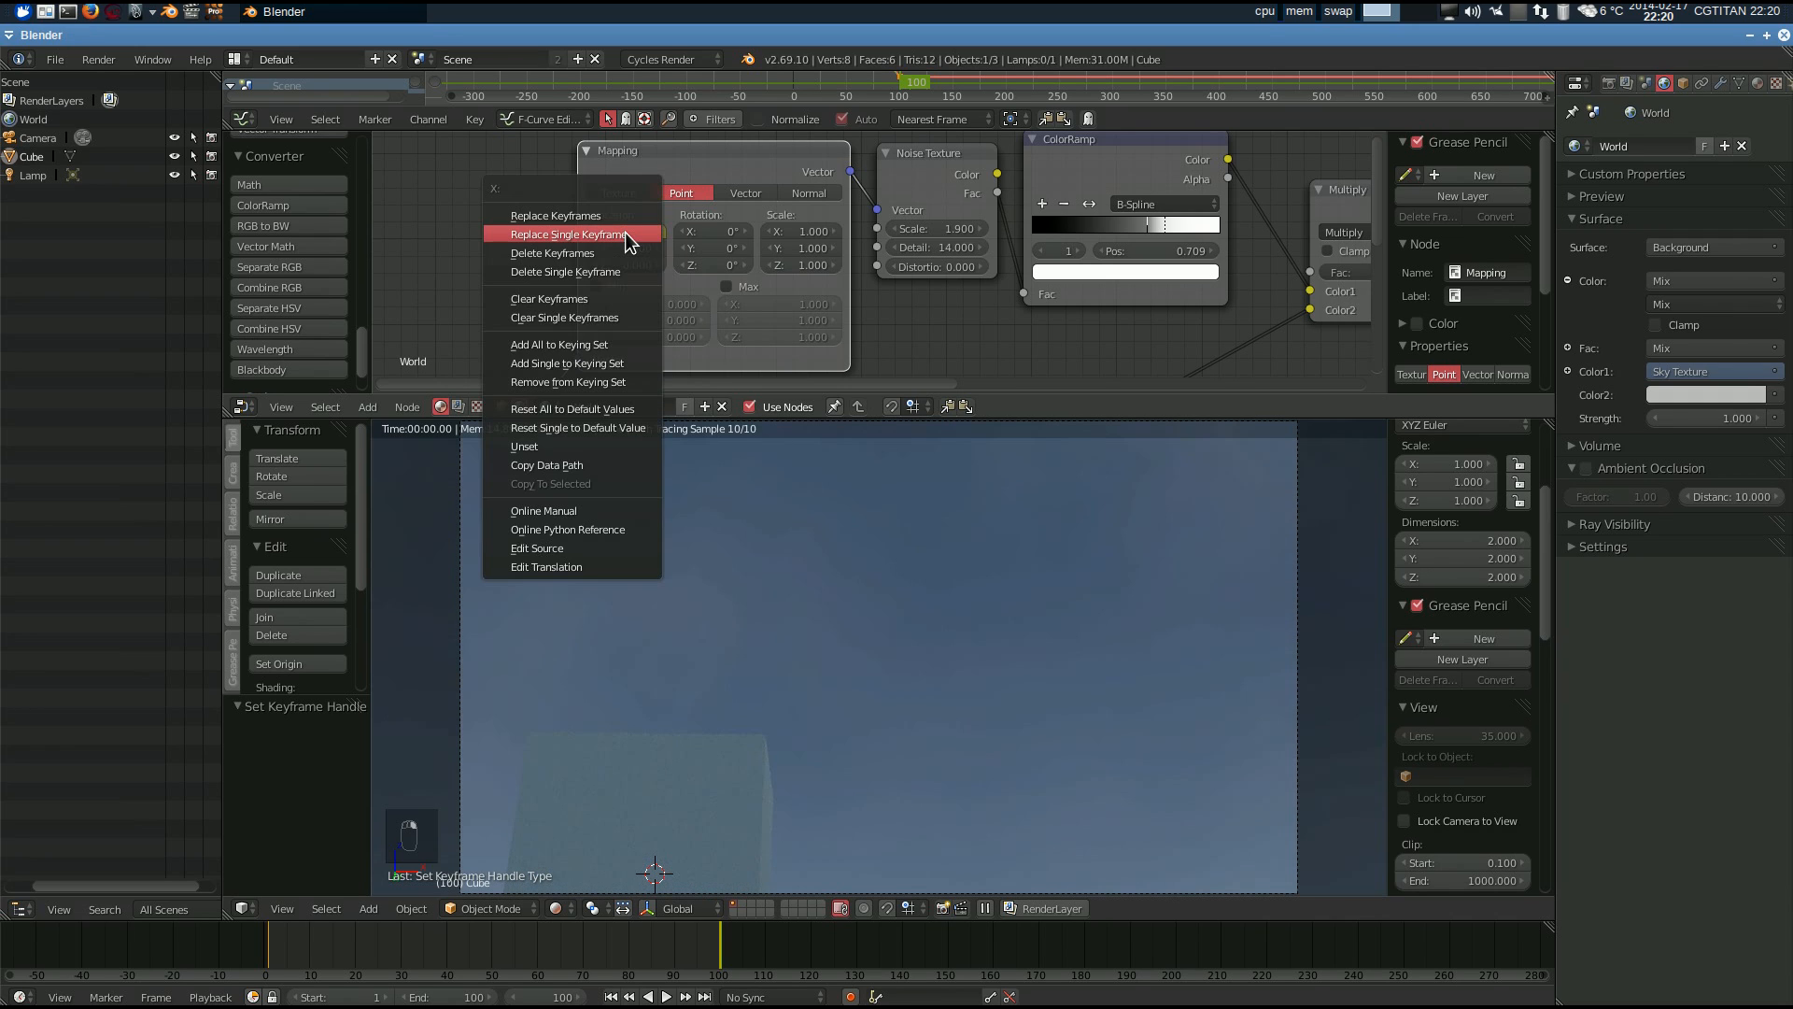
click(612, 236)
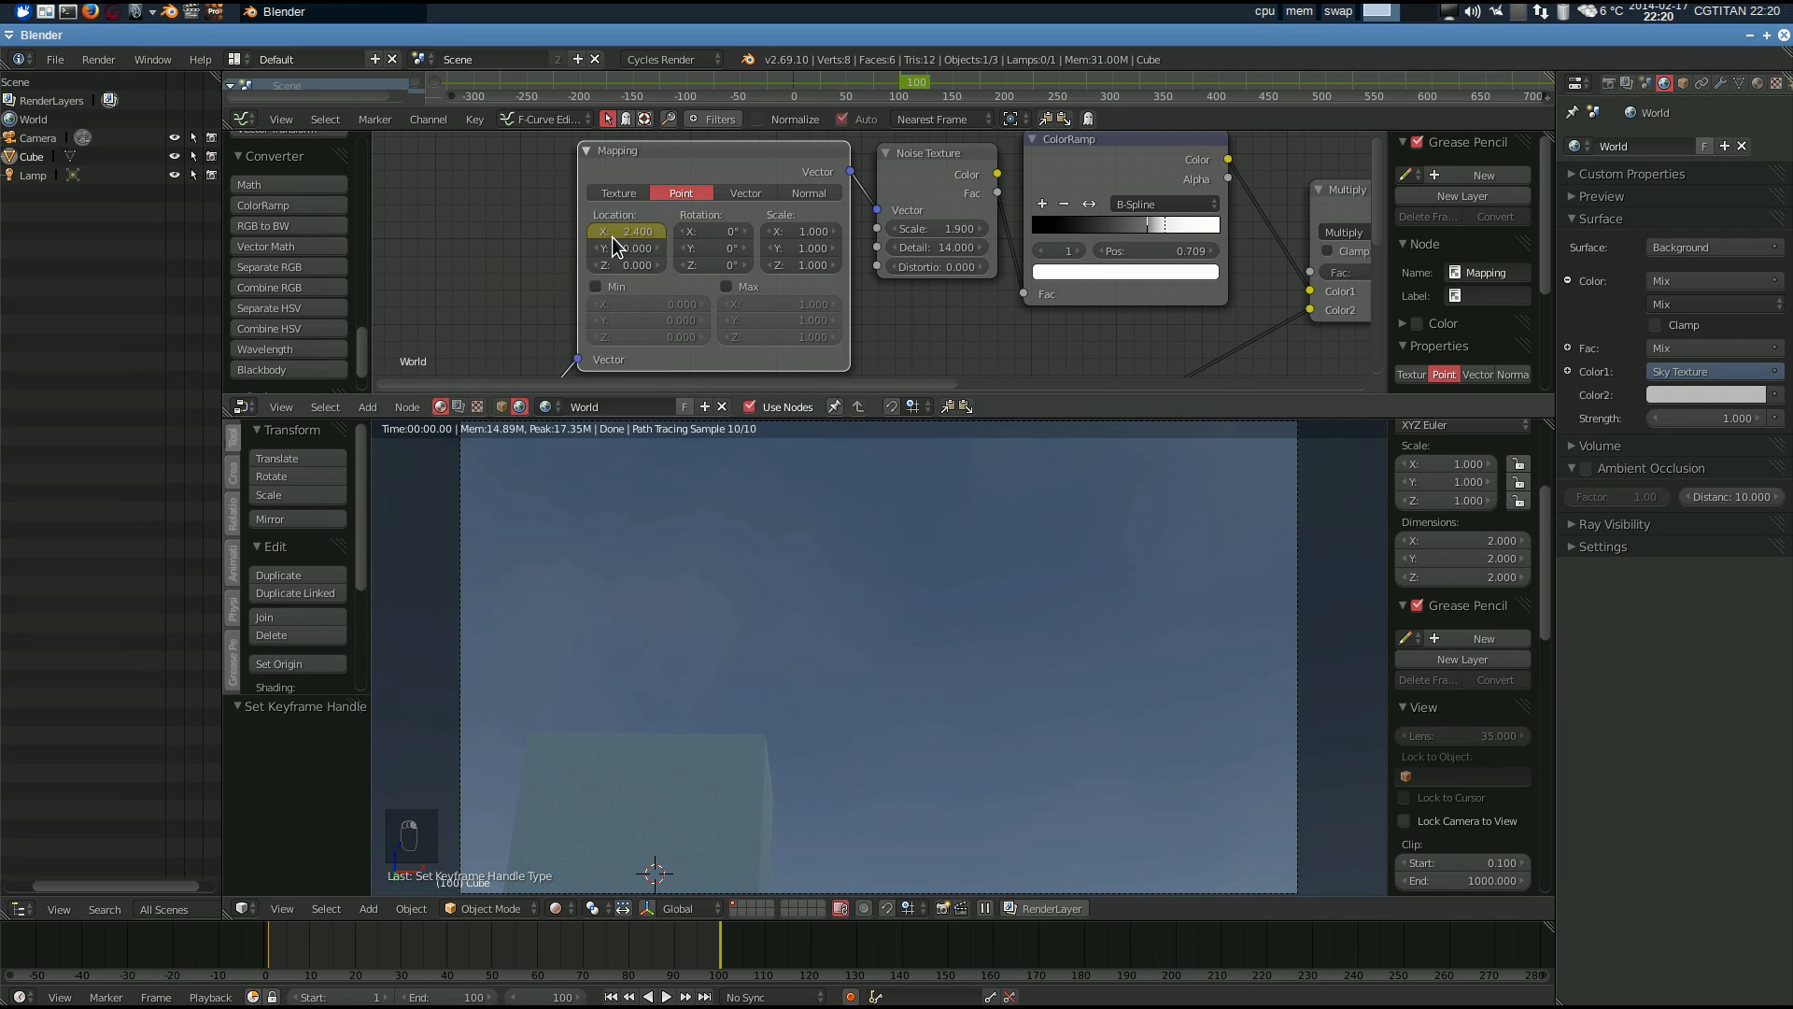
- Merge the node editor area over the Graph Editor to close it
mouse_move(901, 130)
mouse_down()
mouse_move(901, 248)
mouse_move(904, 96)
mouse_move(905, 142)
mouse_up()
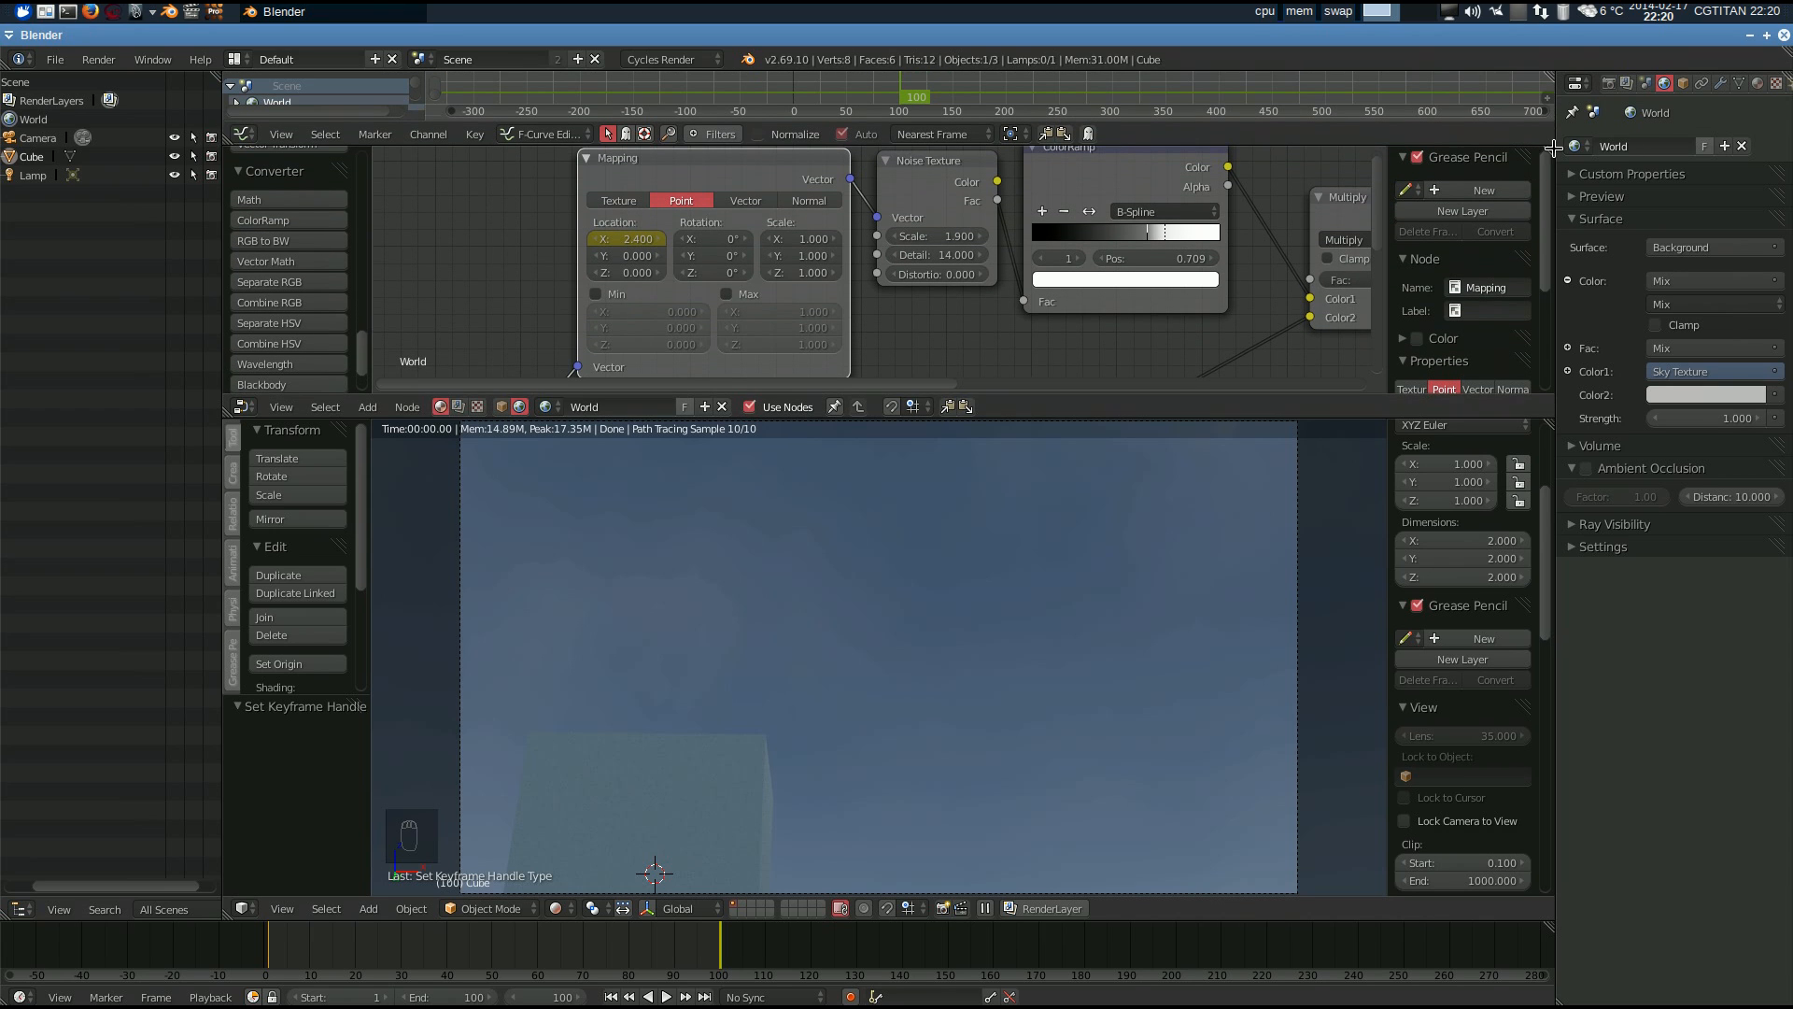
drag(1552, 148, 1553, 106)
- Re-aim the camera at a group of clouds from camera view, using Lock Camera to View only for the move
scroll(786, 609, down, 4)
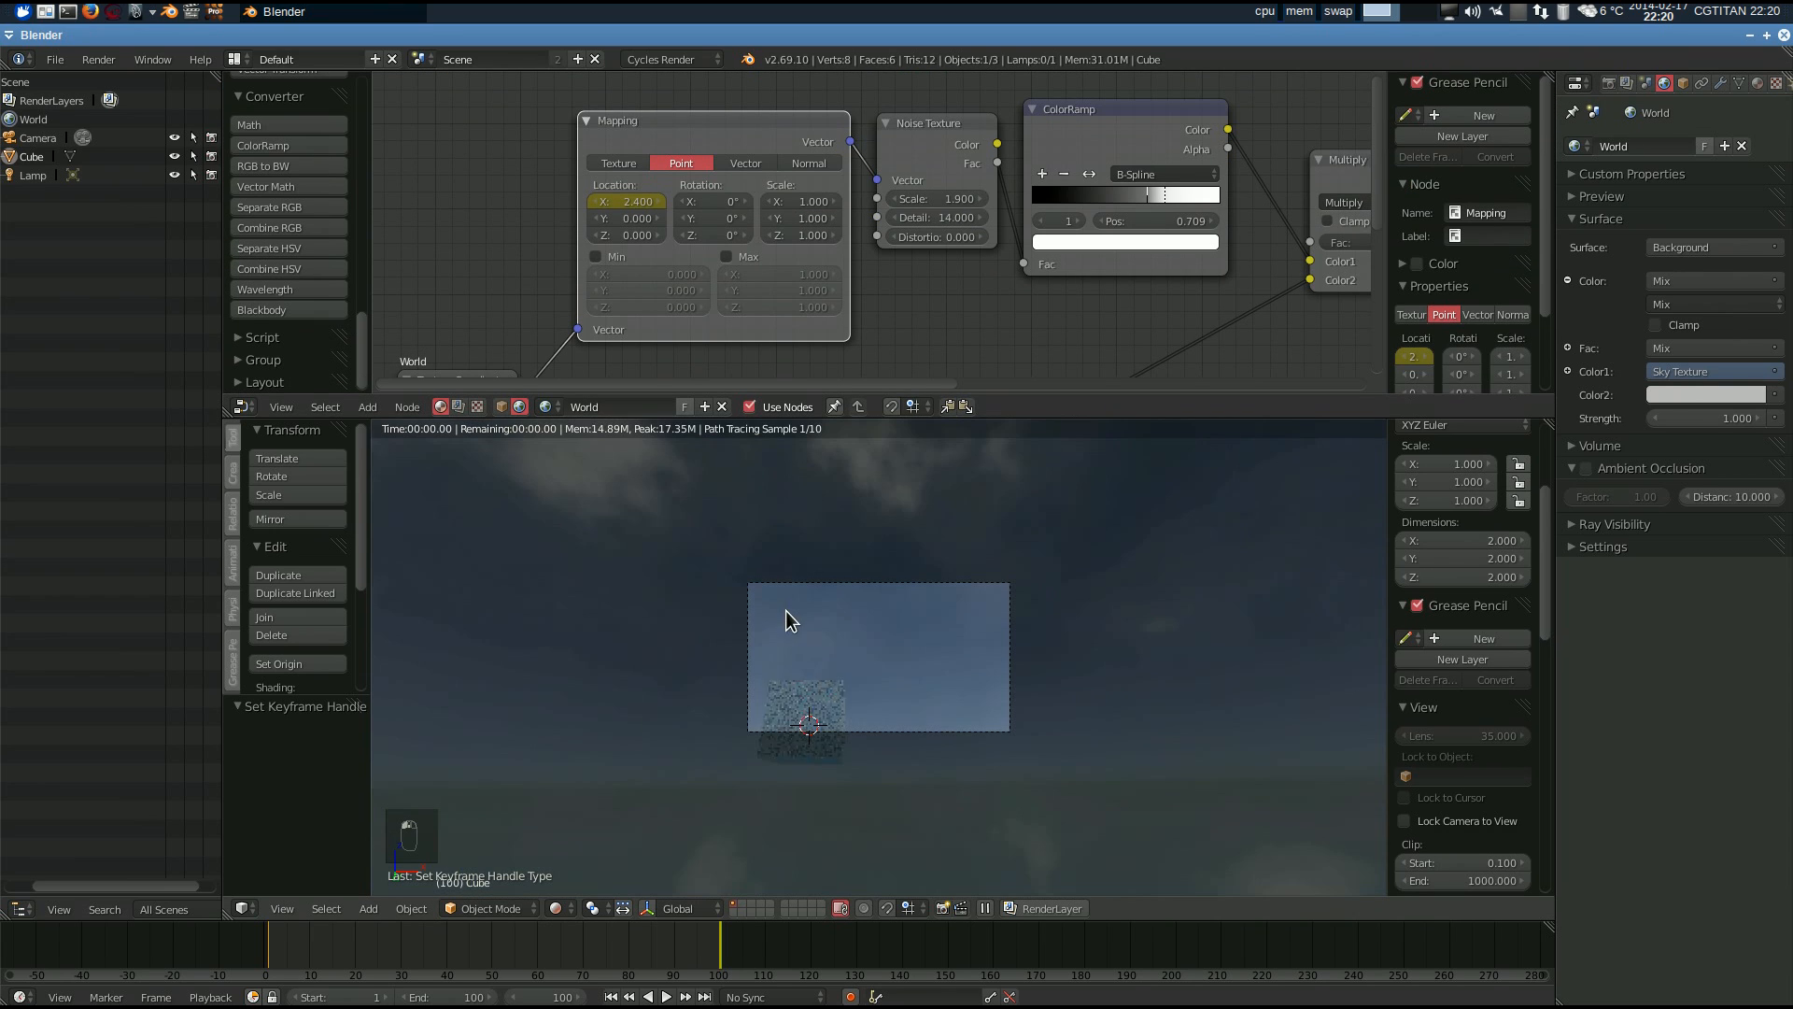
scroll(792, 624, up, 2)
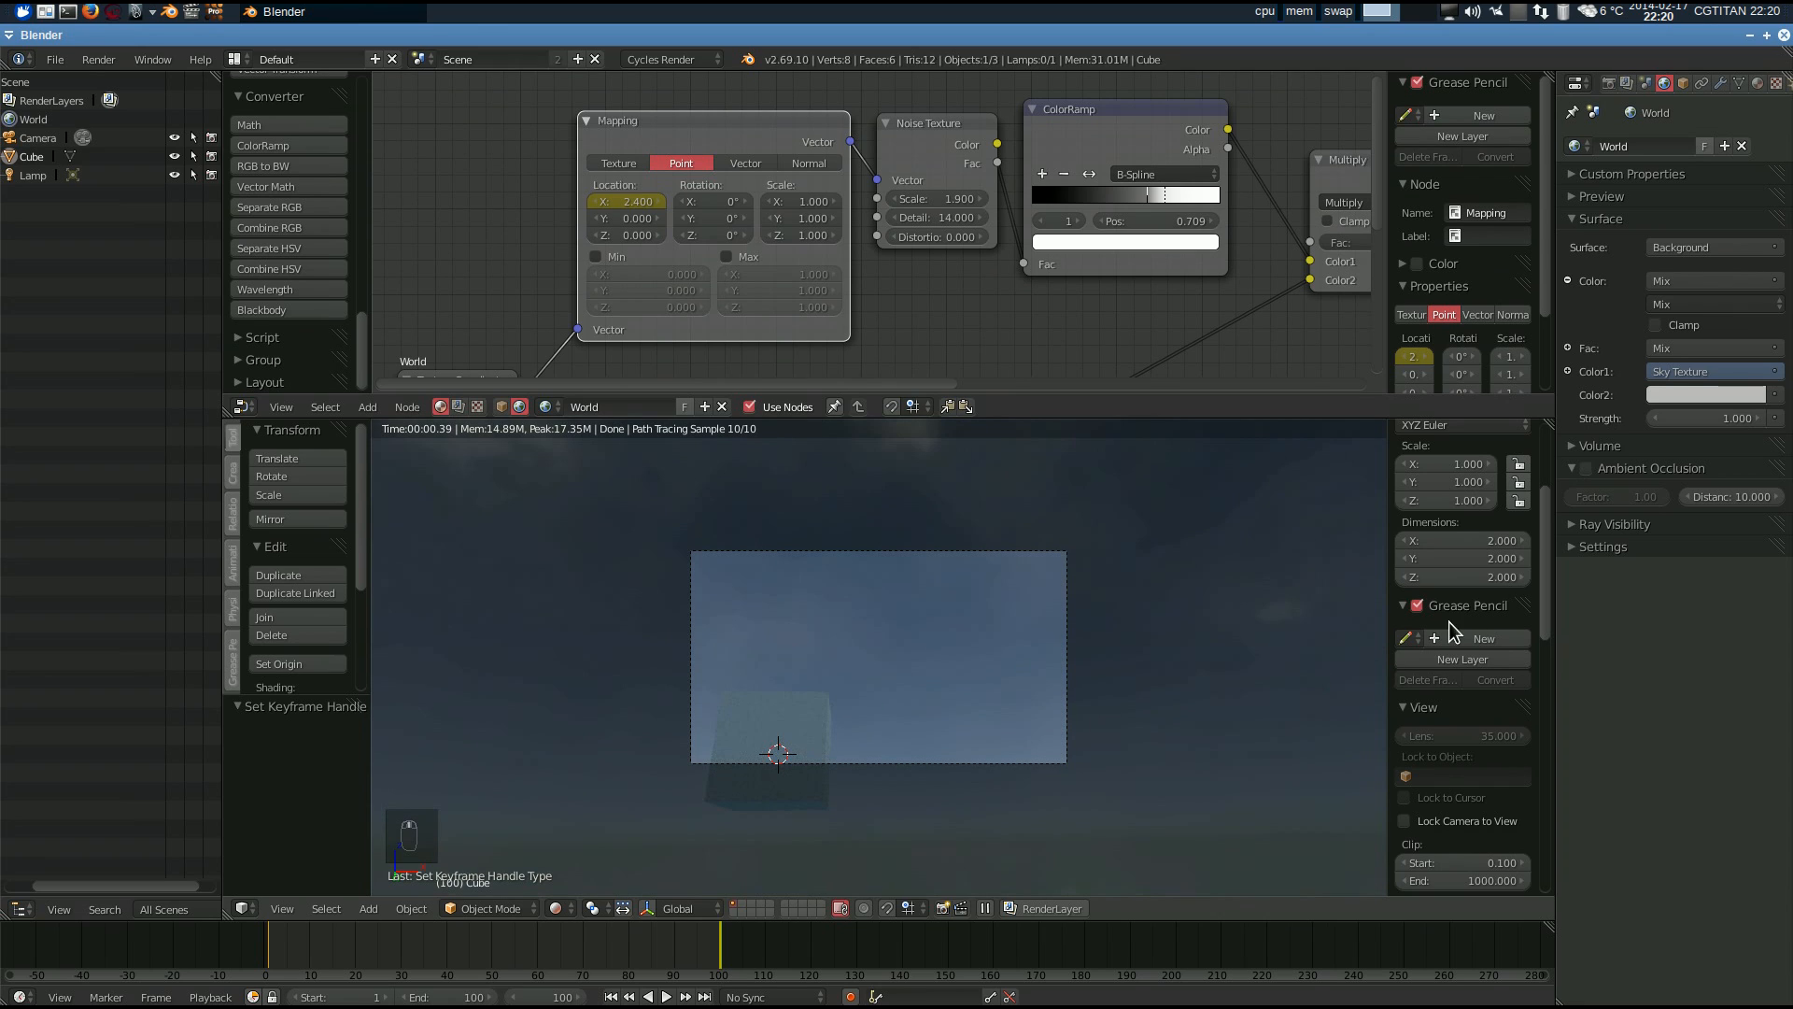
scroll(1414, 721, up, 1)
middle_drag(734, 669, 568, 630)
scroll(810, 647, up, 2)
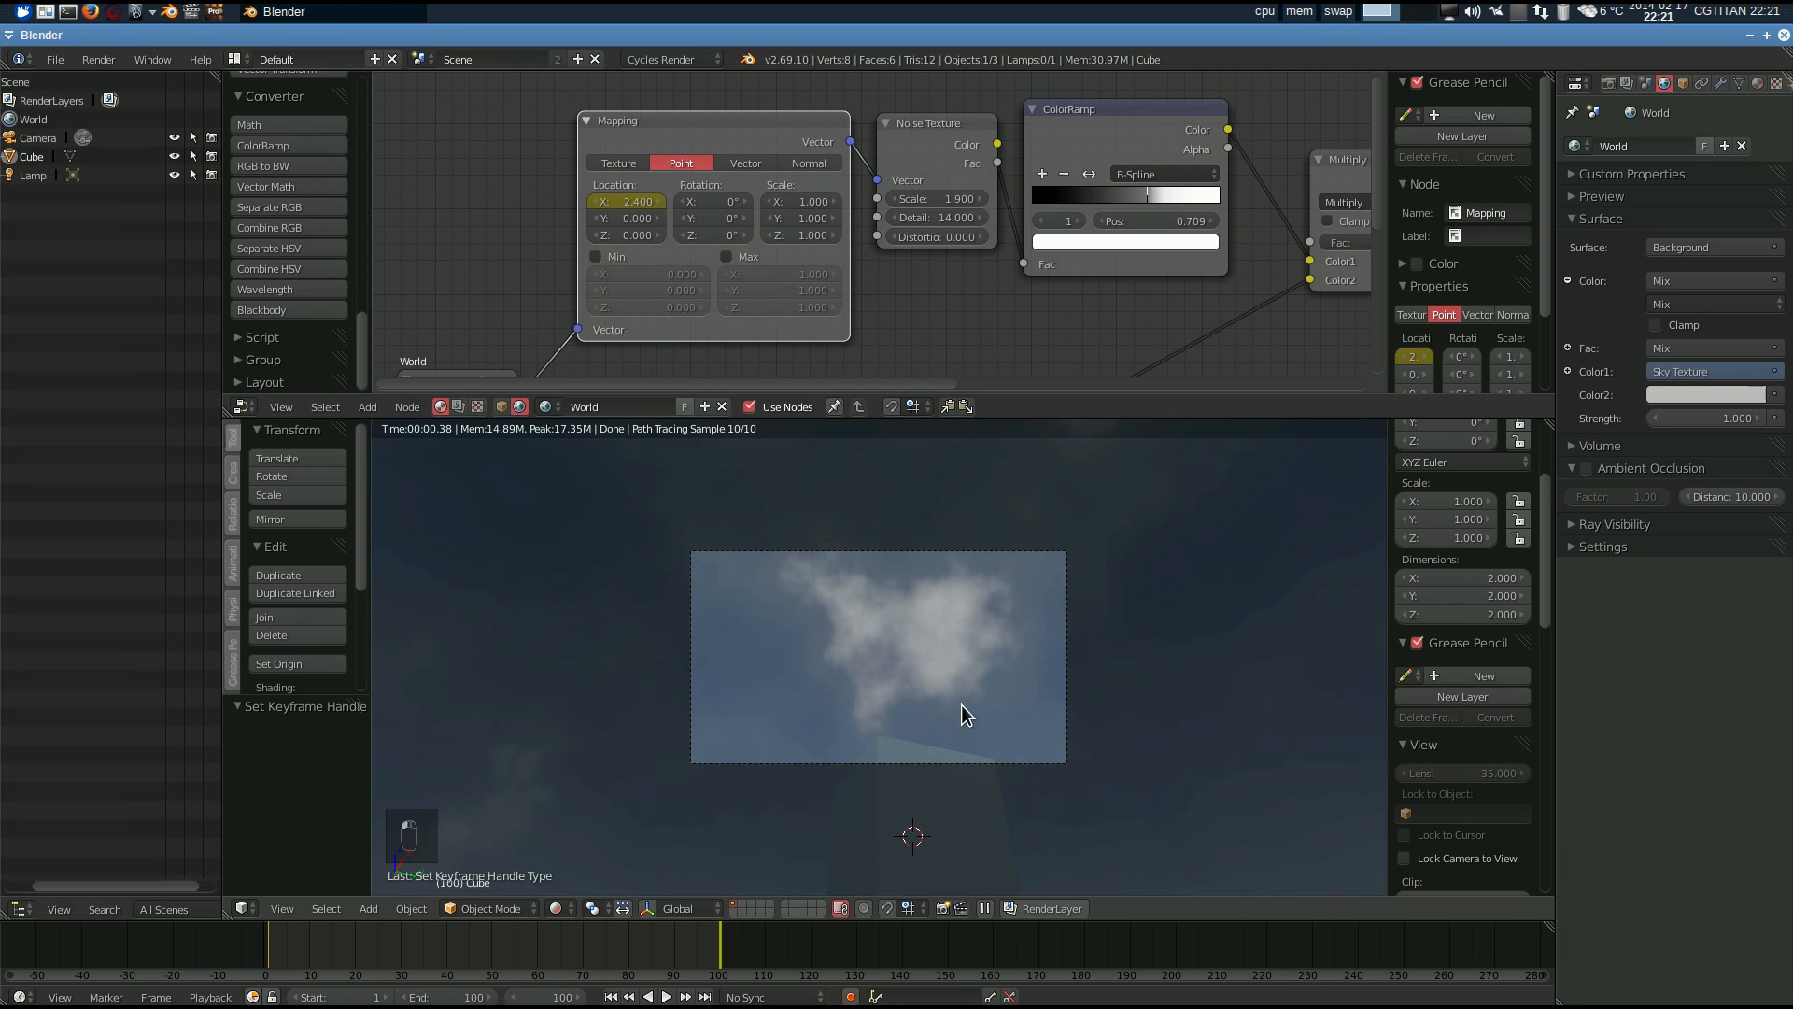
scroll(939, 697, up, 3)
- Play the animation from the first frame to check the cloud drift, and stop it partway through
click(610, 996)
click(666, 997)
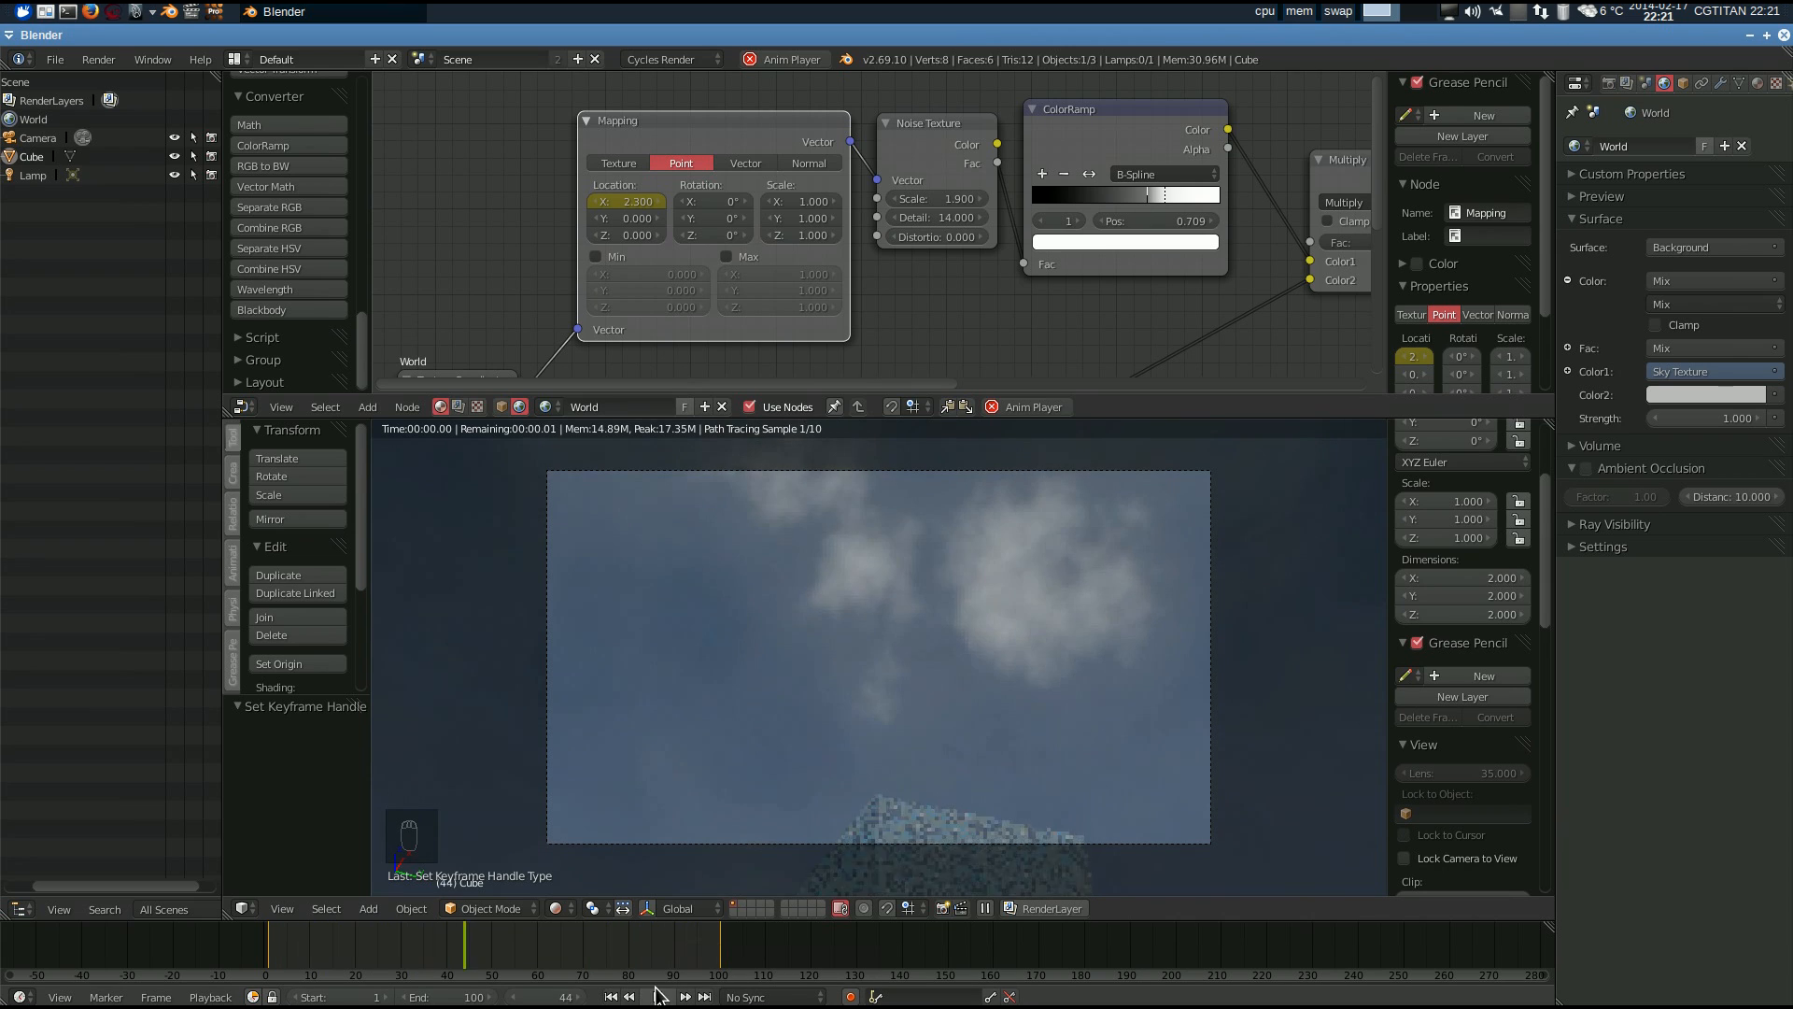
click(660, 996)
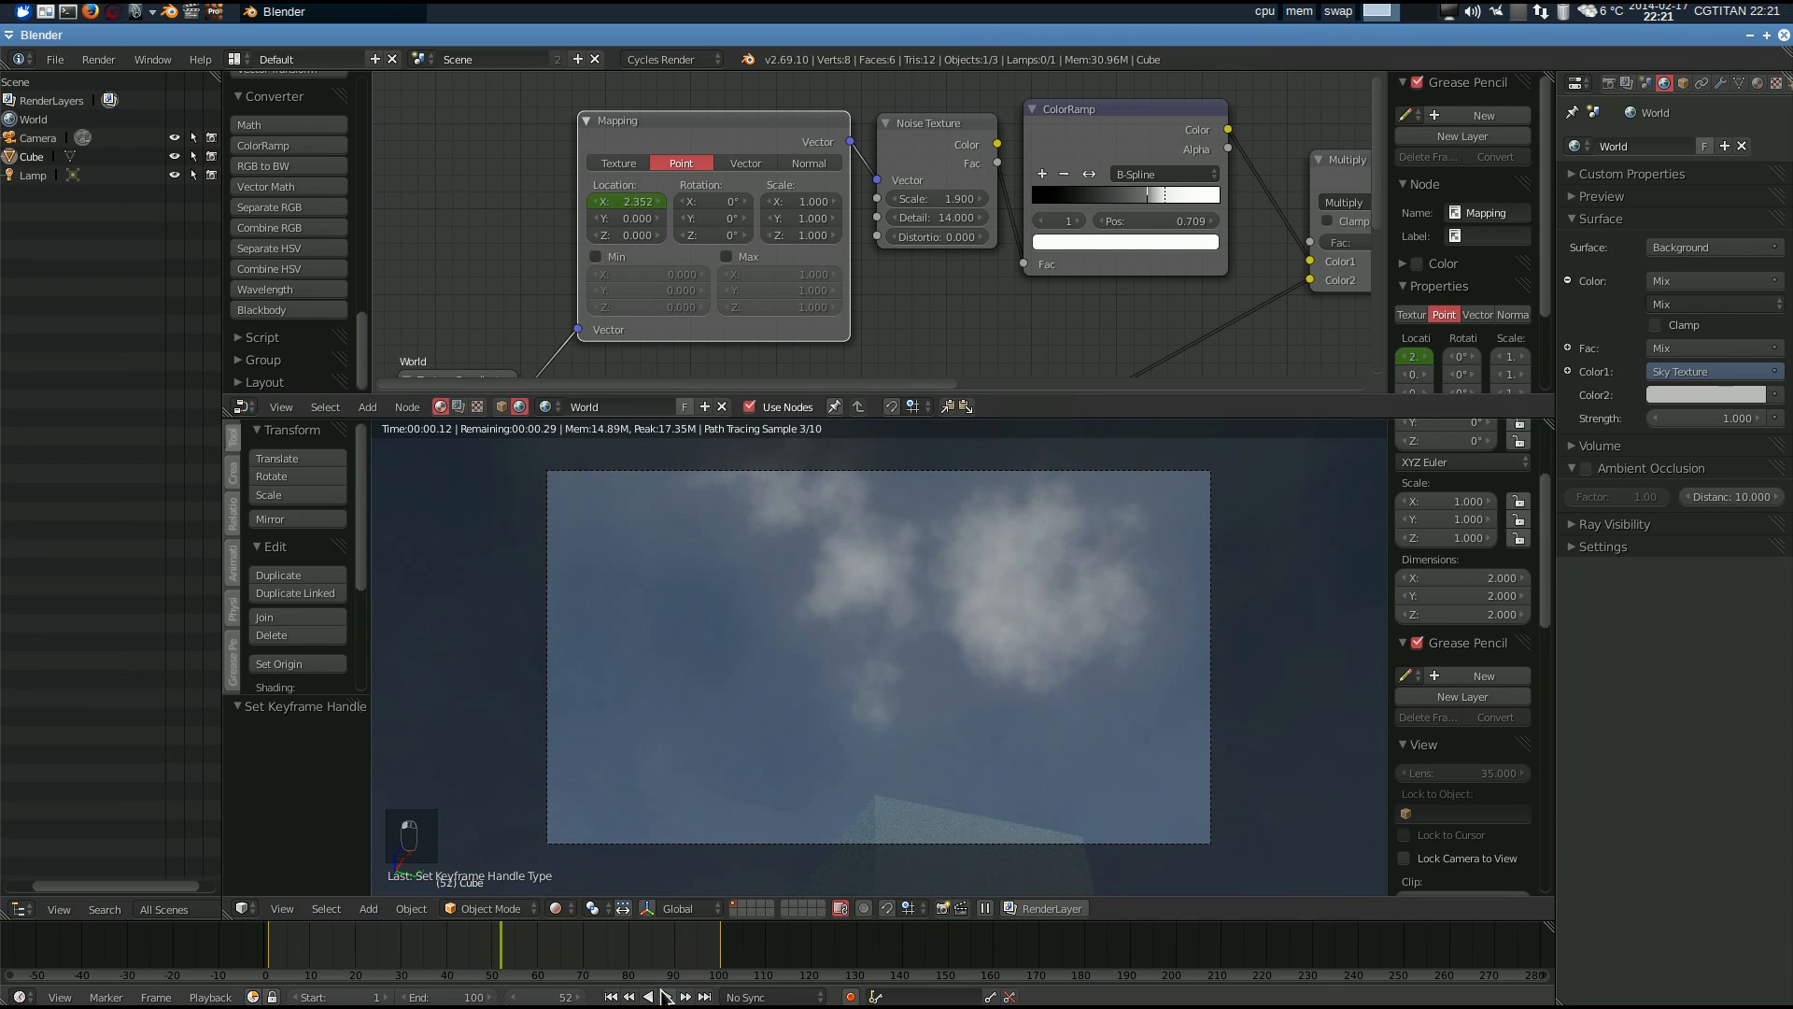
- Render the current frame, inspect the result full screen, and return to the 3D view at frame 42
click(1609, 83)
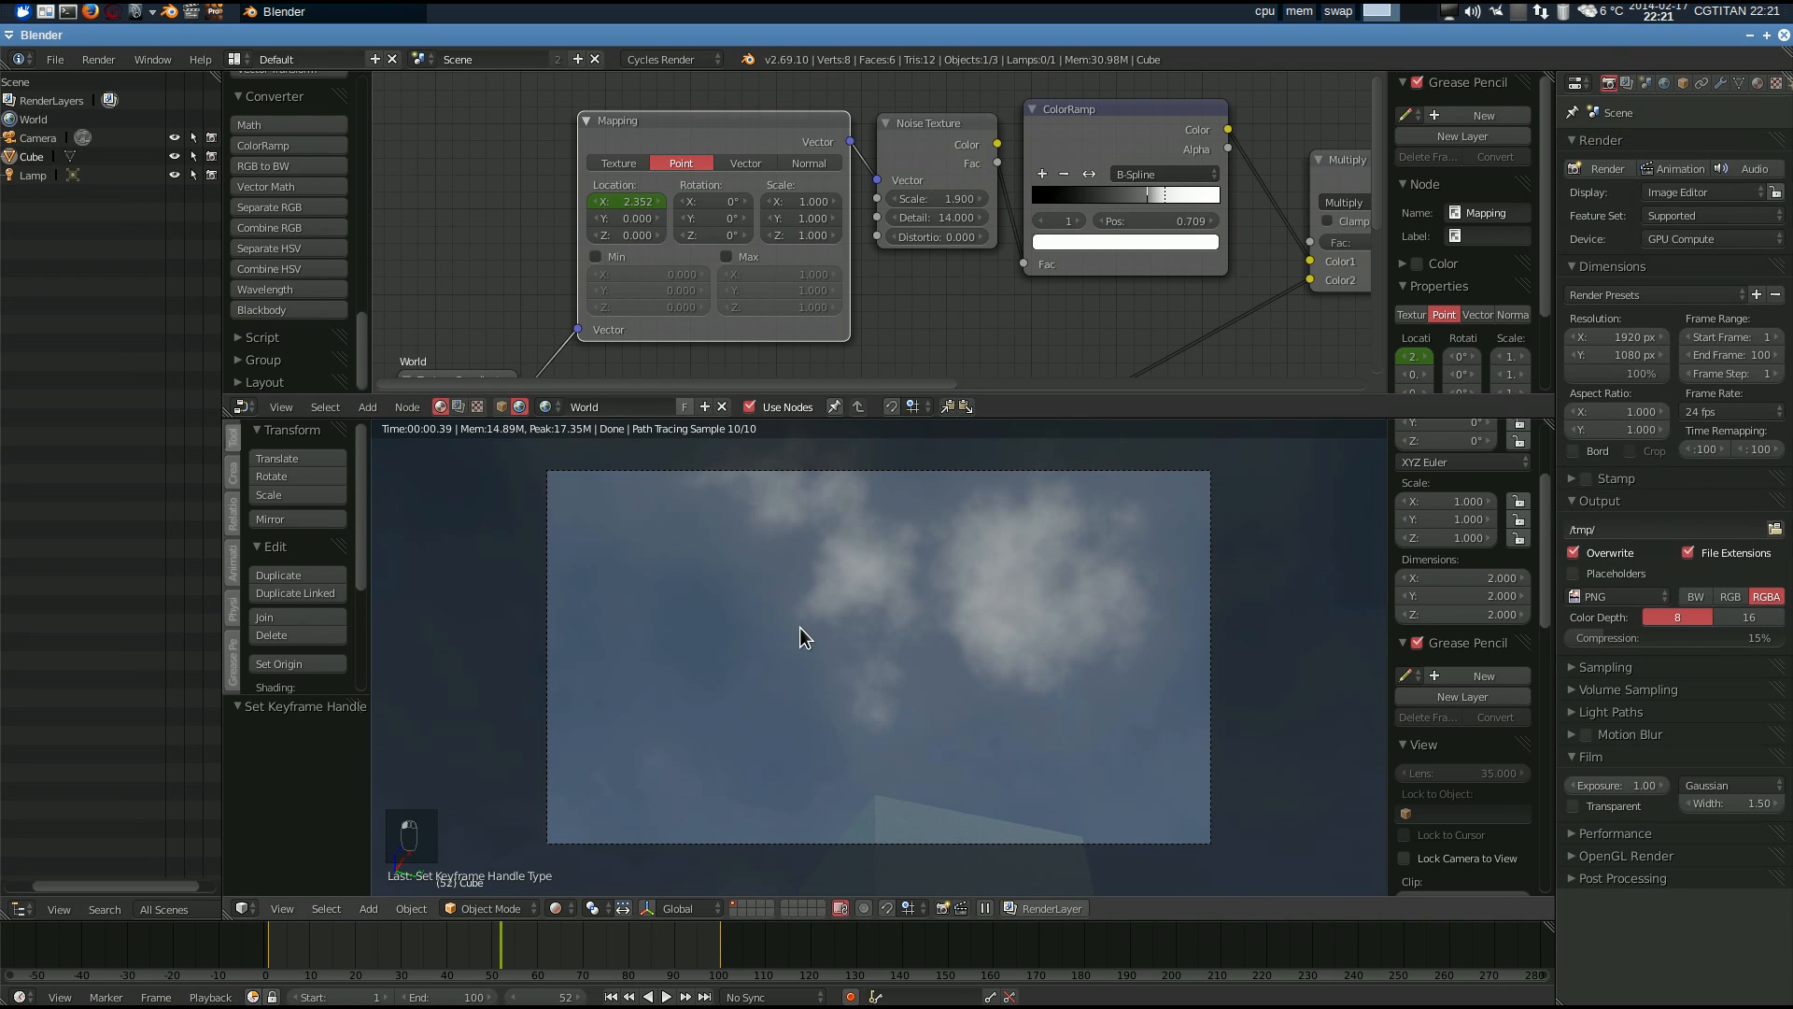
key(F12)
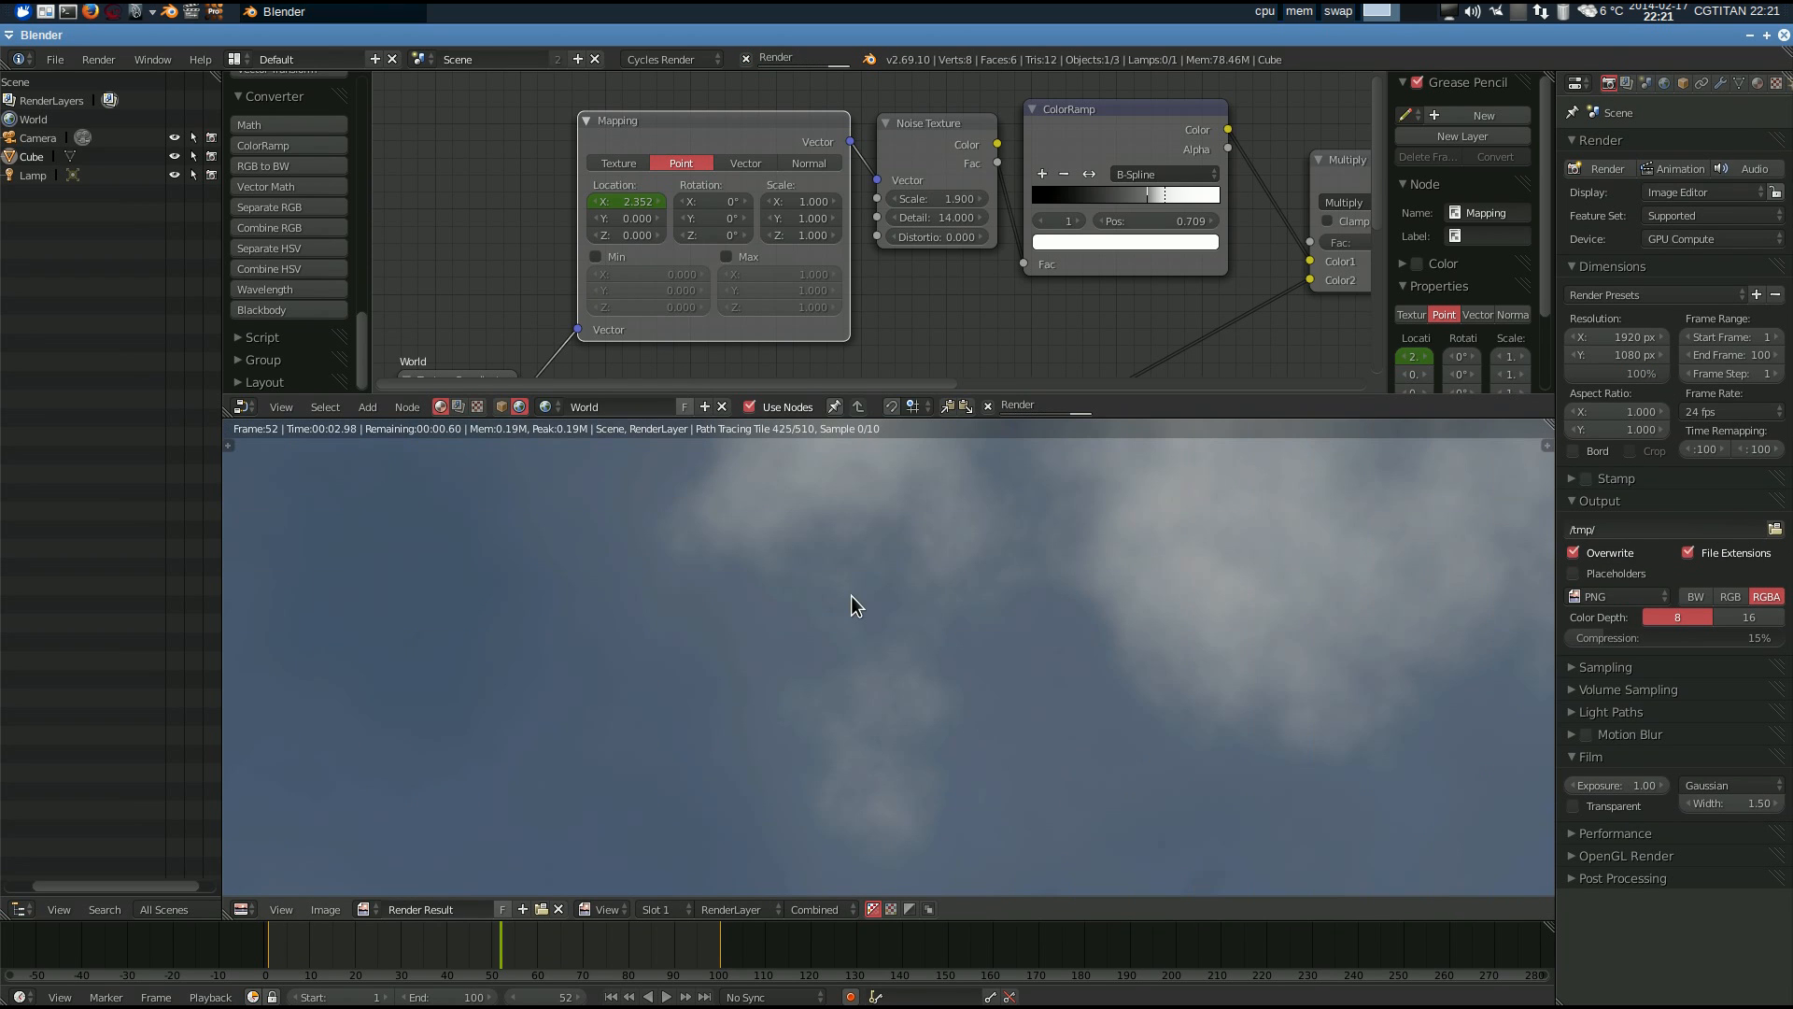
key(ctrl+Up)
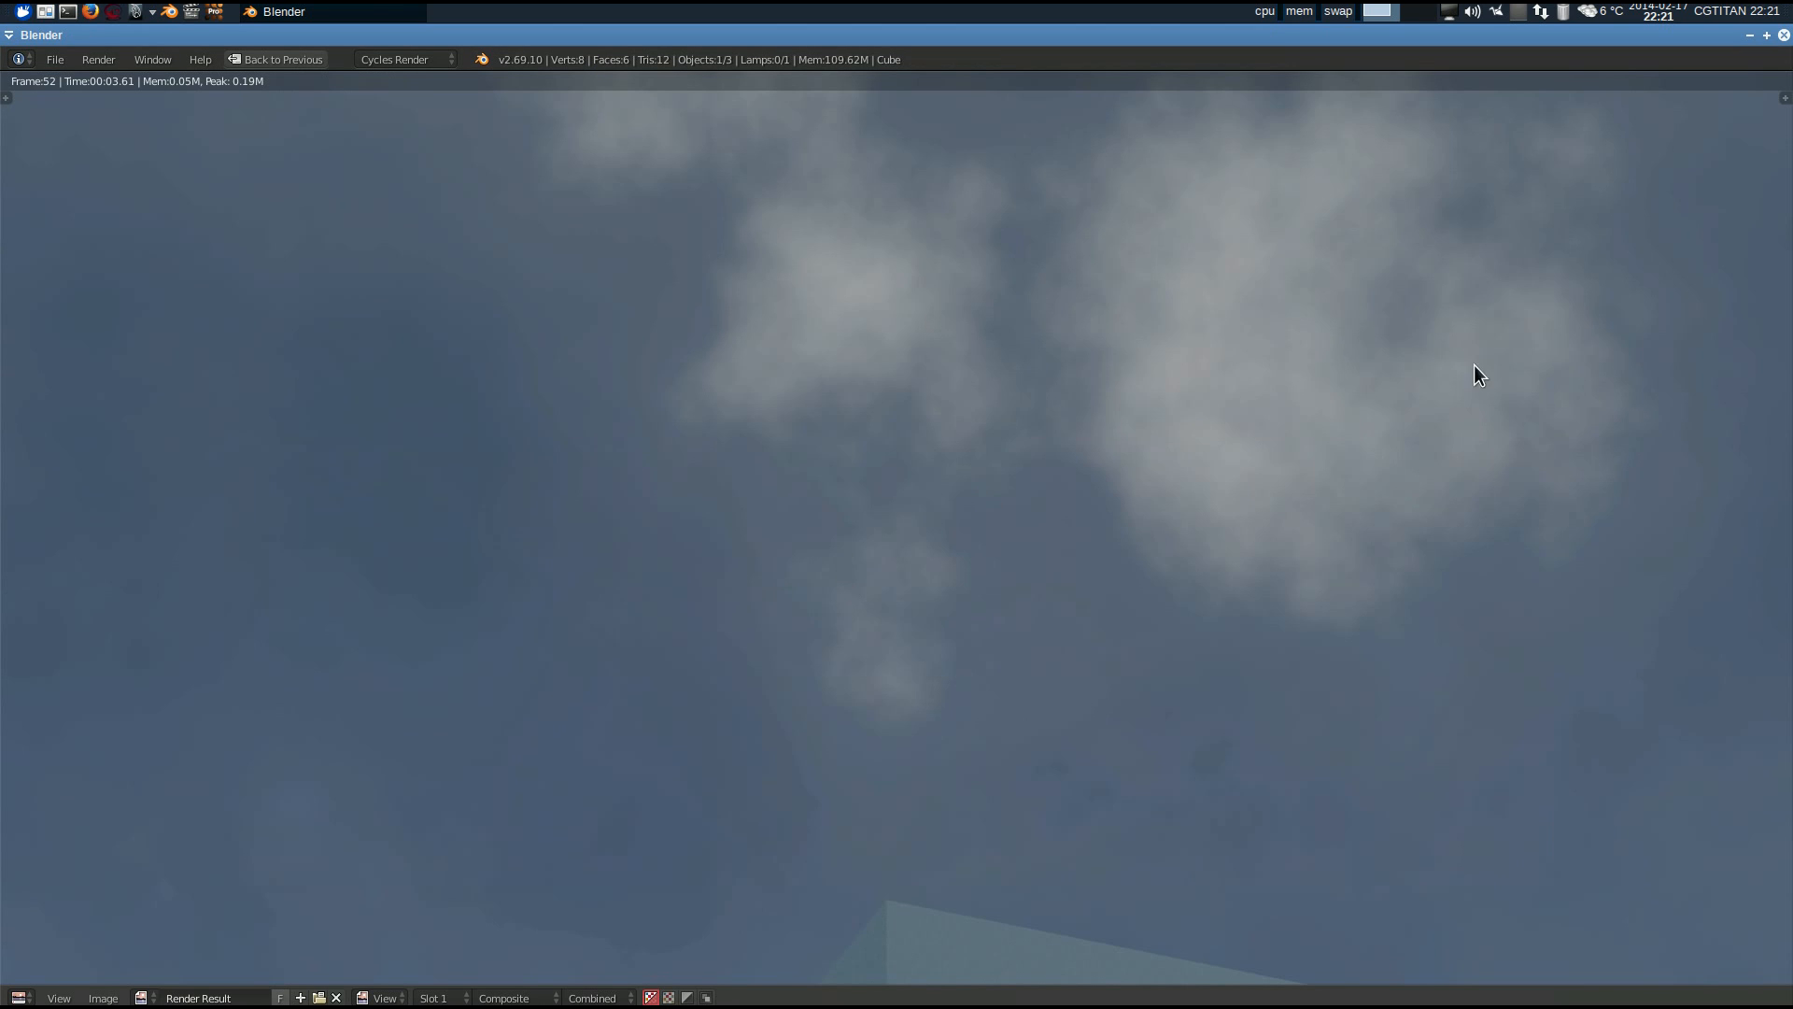
key(ctrl+Up)
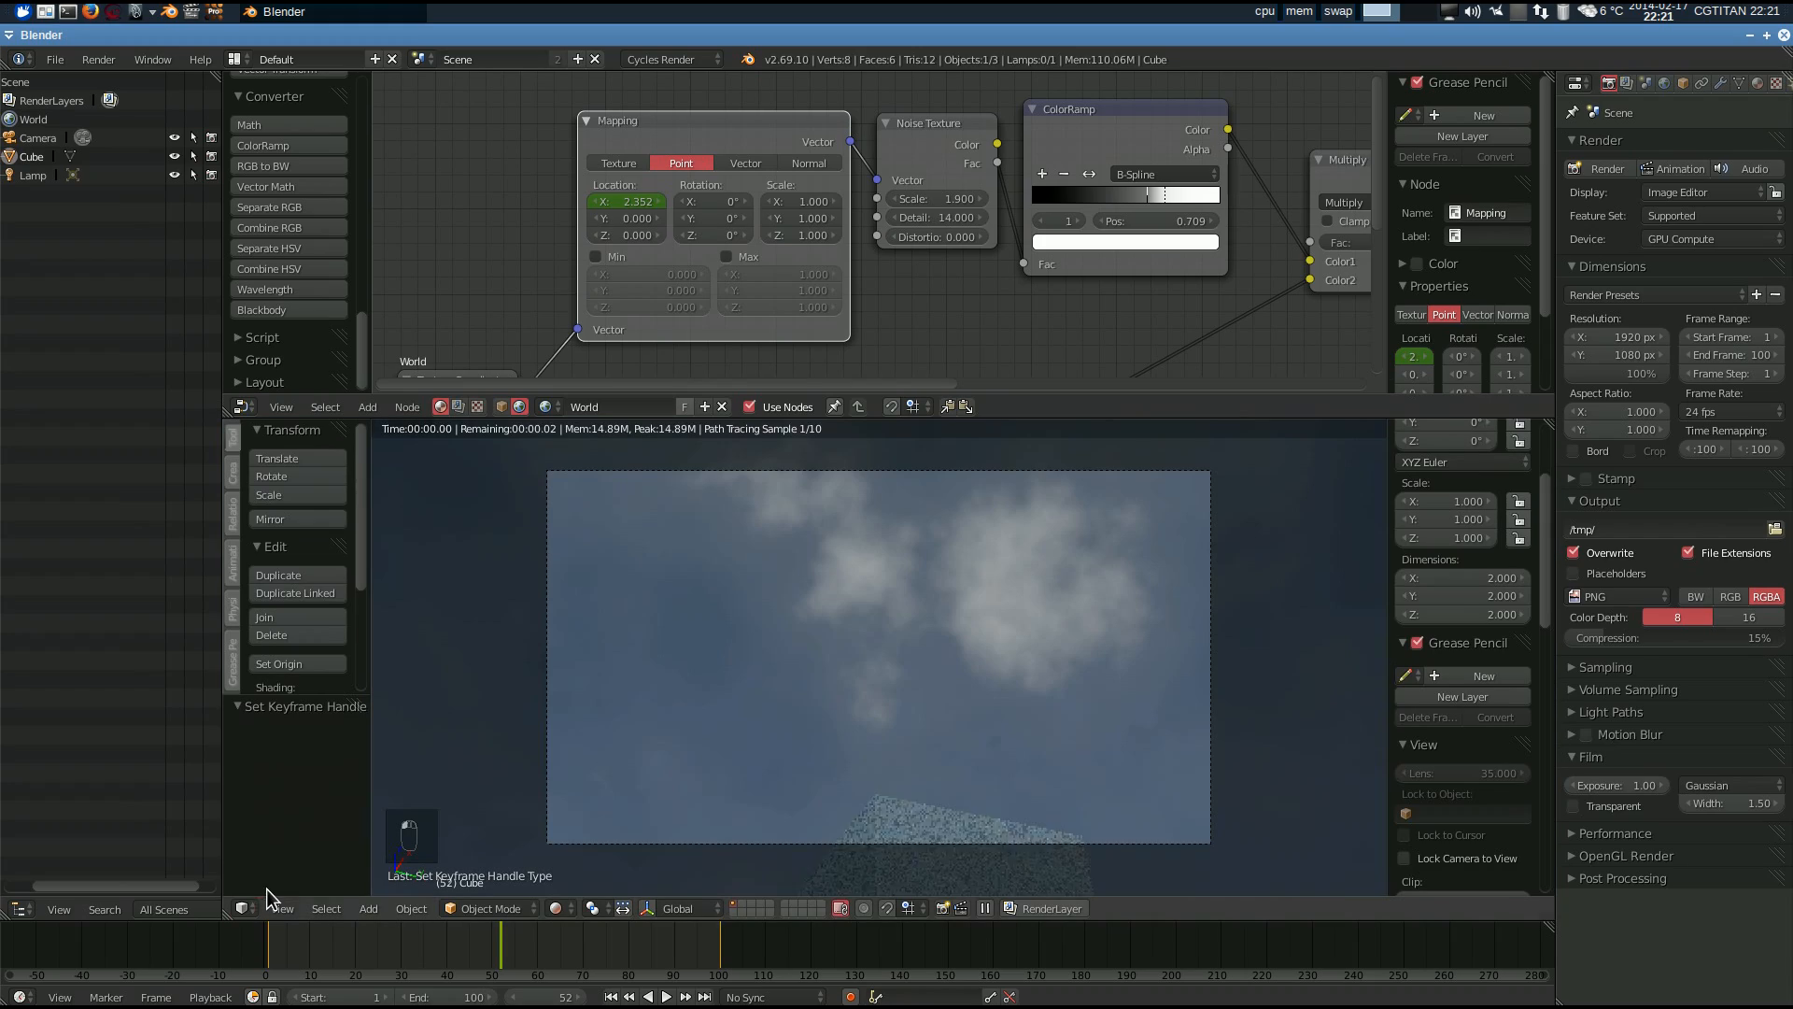
mouse_move(480, 948)
mouse_down()
mouse_move(320, 962)
mouse_move(704, 967)
mouse_move(292, 969)
mouse_move(458, 971)
mouse_up()
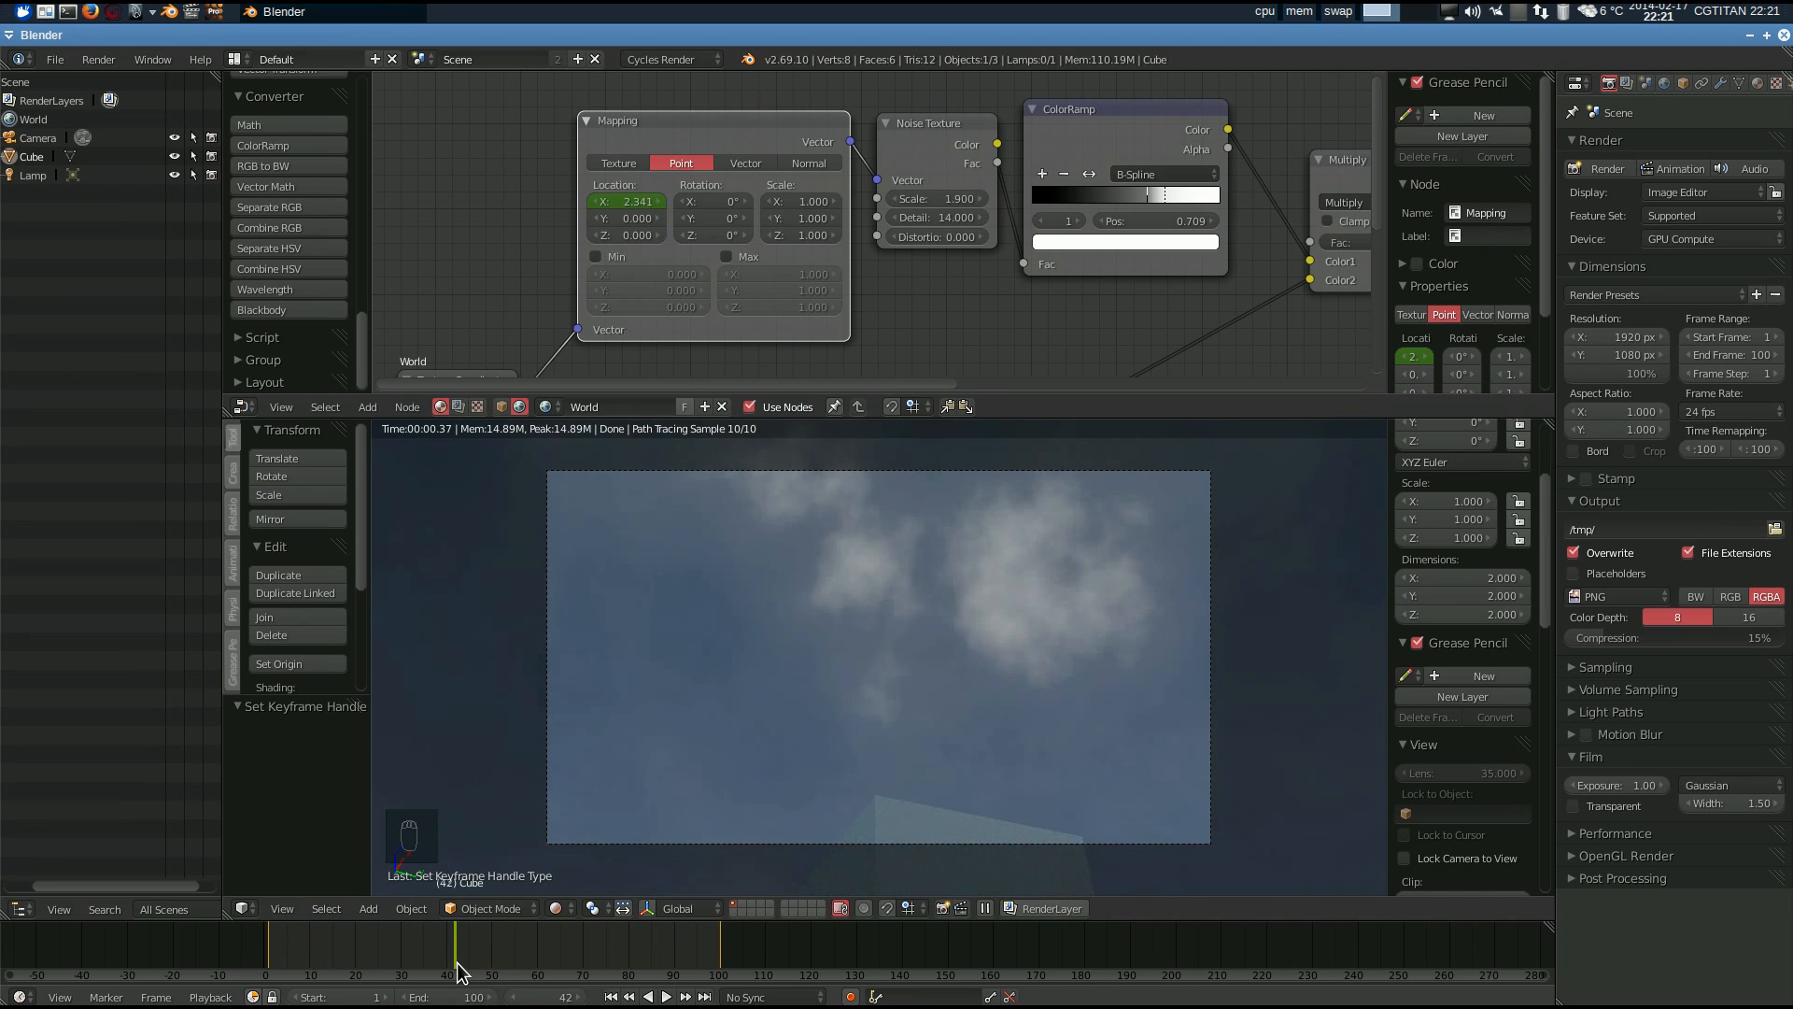